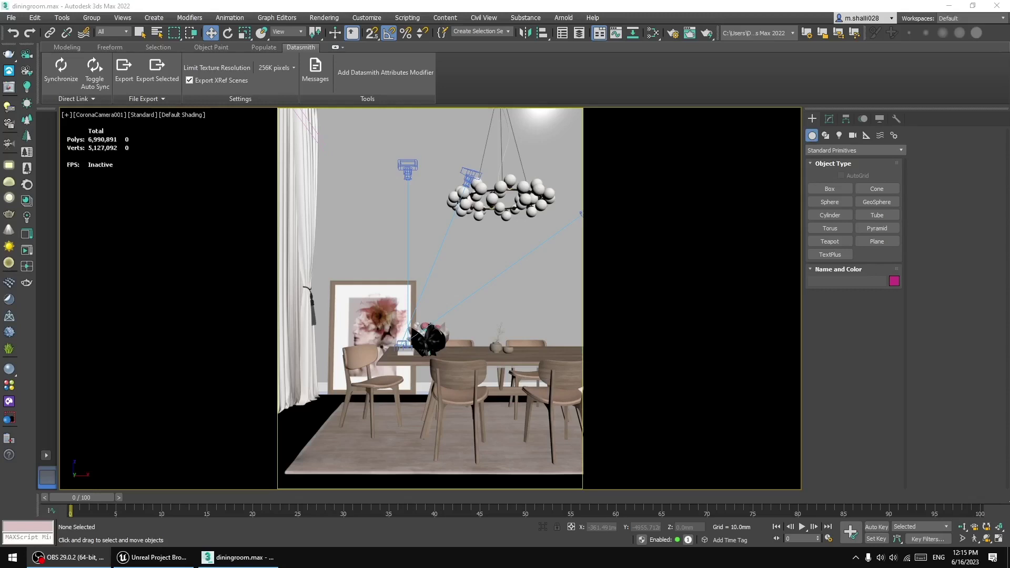
- Switch the camera viewport to a perspective view and frame the whole dining room scene
{"action": "left_click", "coordinate": [507, 378]}
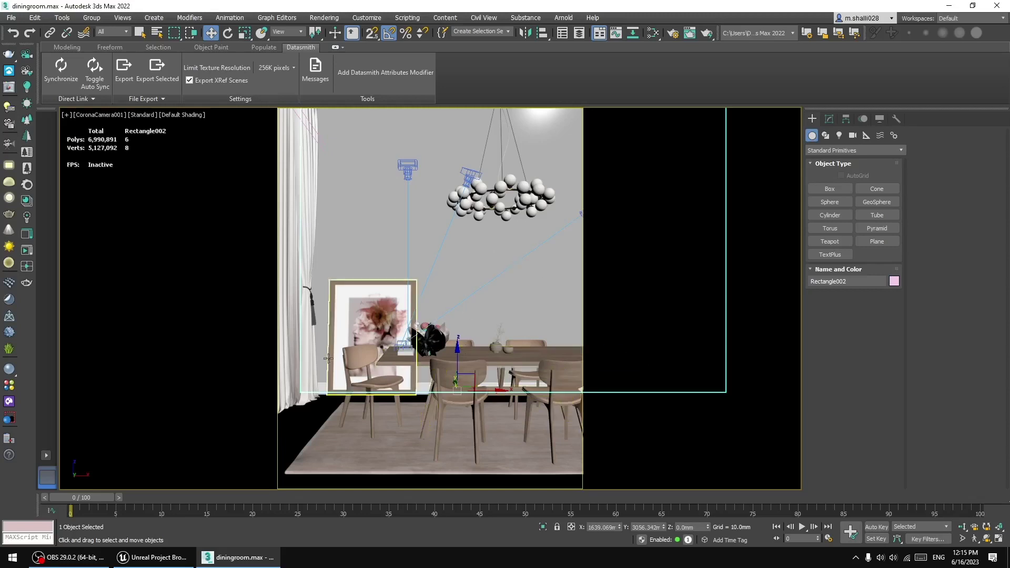
{"action": "left_click", "coordinate": [434, 341]}
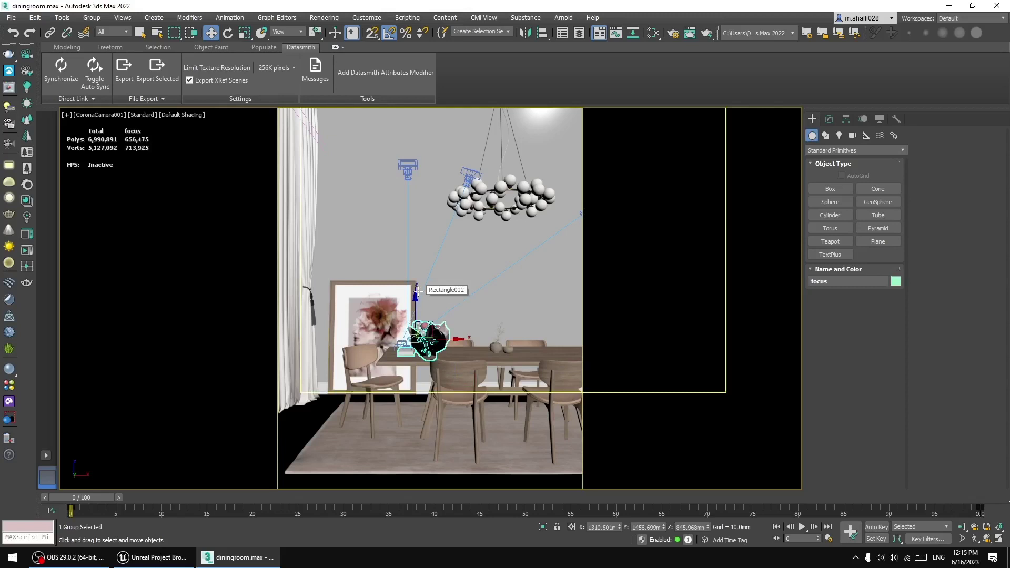
{"action": "scroll", "coordinate": [427, 296], "scroll_direction": "up", "scroll_amount": 5}
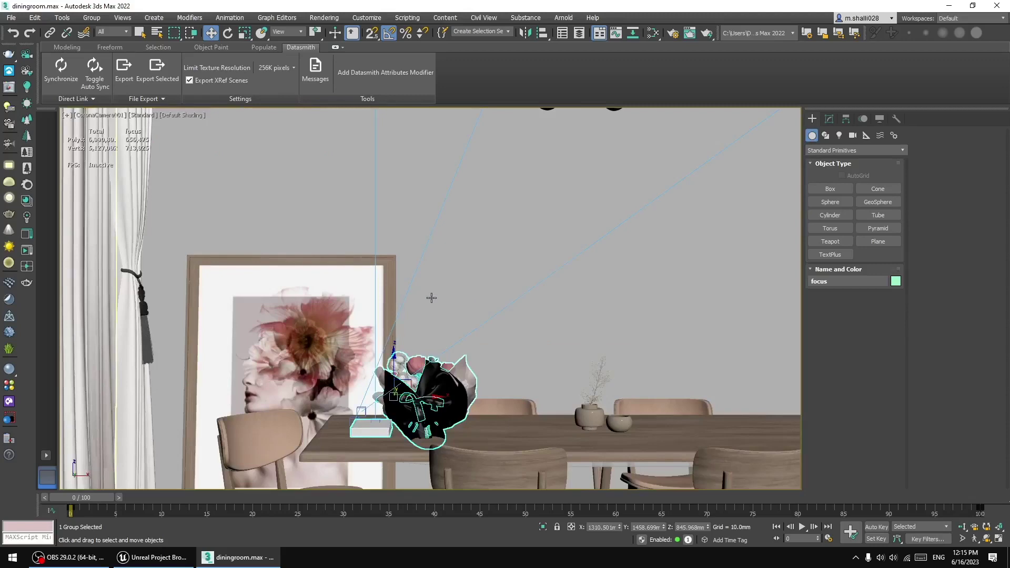
{"action": "key", "text": "p"}
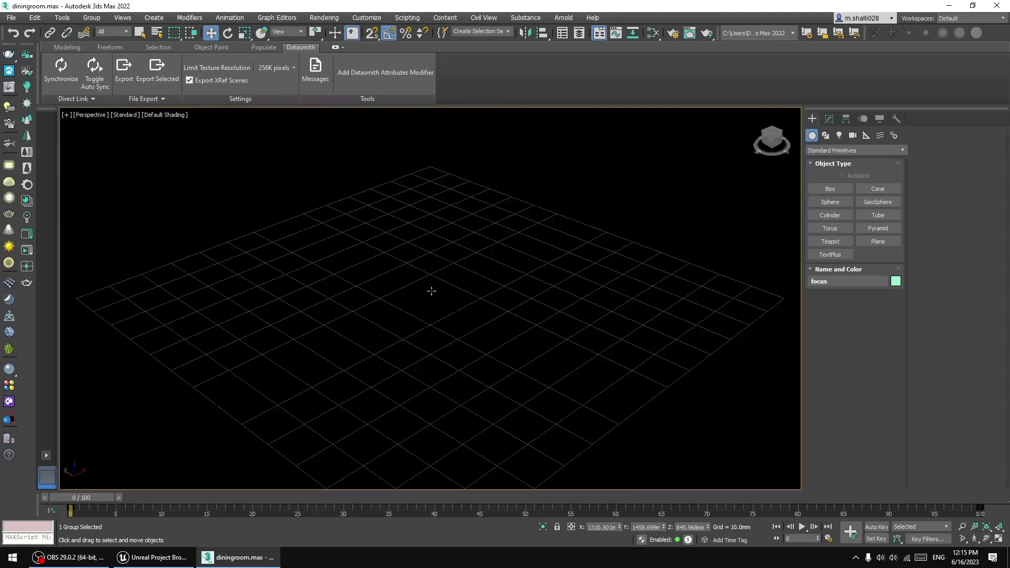
{"action": "key", "text": "z"}
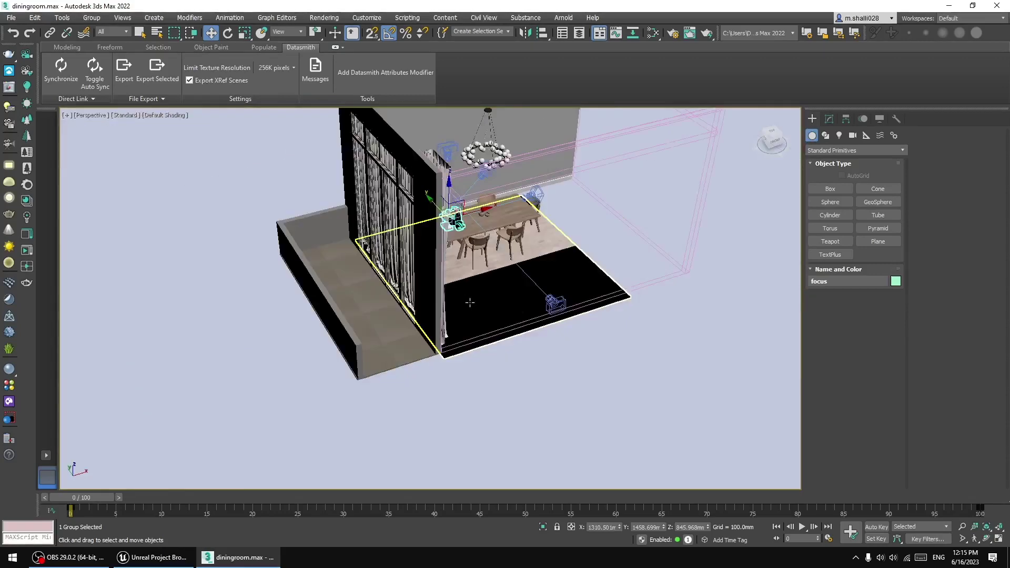
{"action": "scroll", "coordinate": [470, 302], "scroll_direction": "down", "scroll_amount": 6}
{"action": "scroll", "coordinate": [490, 231], "scroll_direction": "up", "scroll_amount": 6}
{"action": "left_click", "coordinate": [610, 219]}
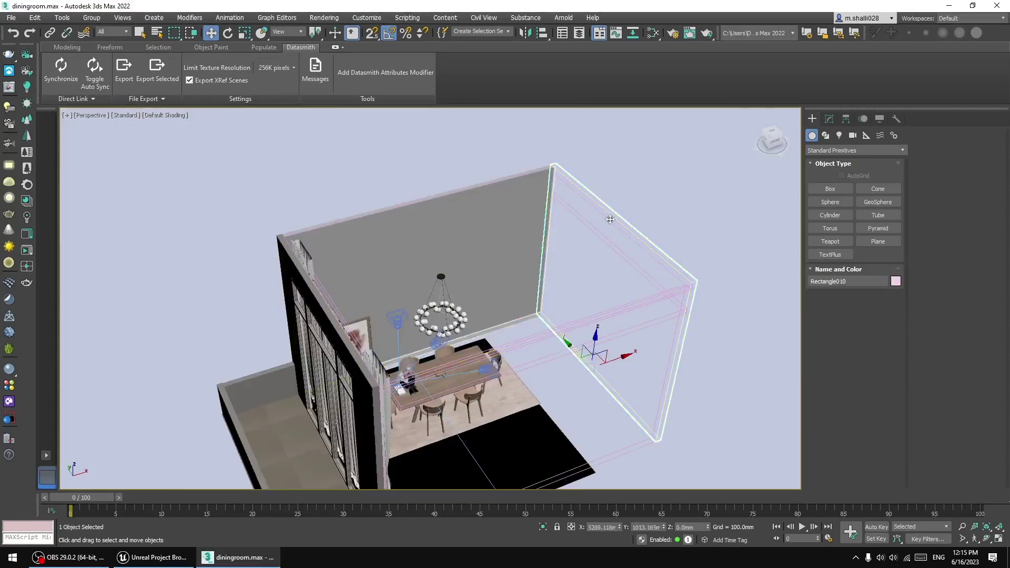
{"action": "middle_click_drag", "start_coordinate": [610, 219], "coordinate": [600, 279], "text": "alt"}
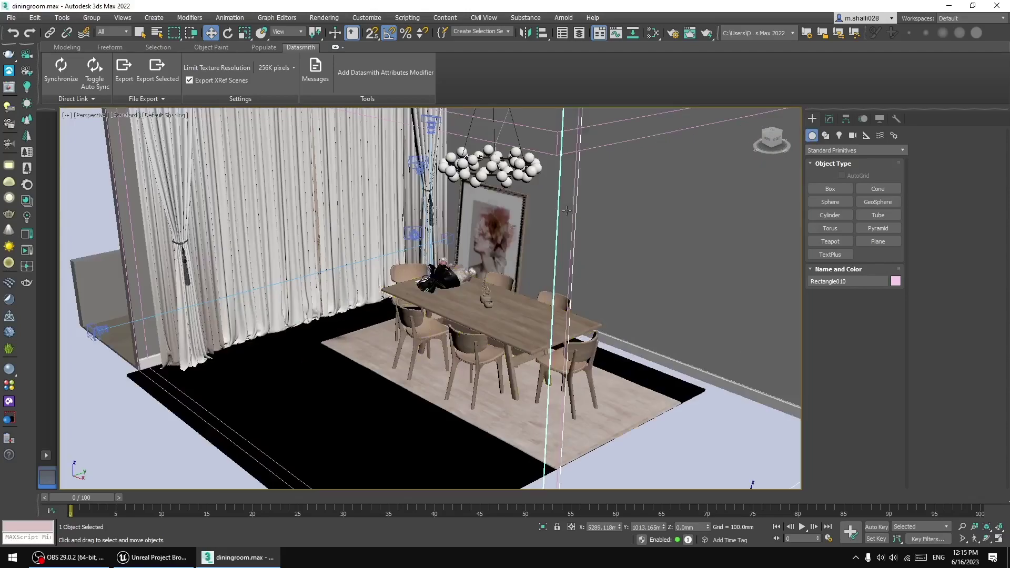
- Delete the flower bouquet group lying on the dining table
{"action": "scroll", "coordinate": [564, 233], "scroll_direction": "up", "scroll_amount": 5}
{"action": "middle_click_drag", "start_coordinate": [564, 234], "coordinate": [531, 329]}
{"action": "middle_click_drag", "start_coordinate": [489, 186], "coordinate": [497, 244]}
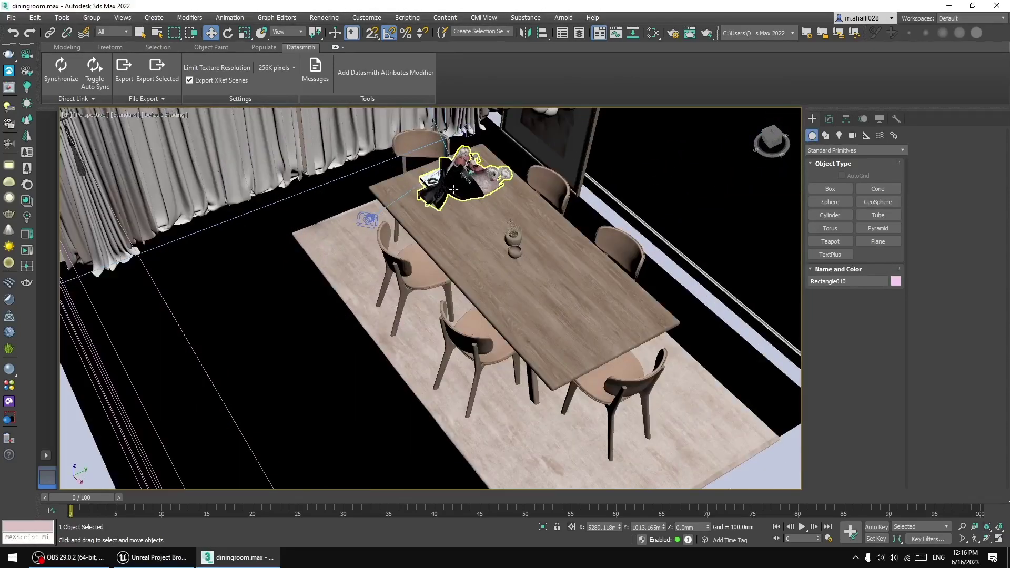
{"action": "left_click", "coordinate": [459, 171]}
{"action": "scroll", "coordinate": [455, 242], "scroll_direction": "up", "scroll_amount": 6}
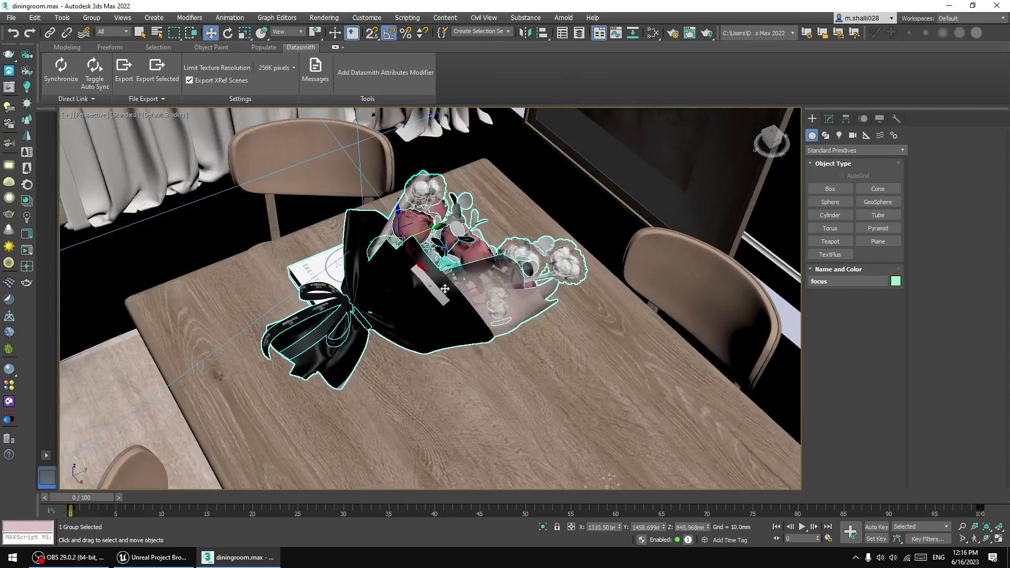
{"action": "middle_click_drag", "start_coordinate": [454, 248], "coordinate": [464, 281], "text": "alt"}
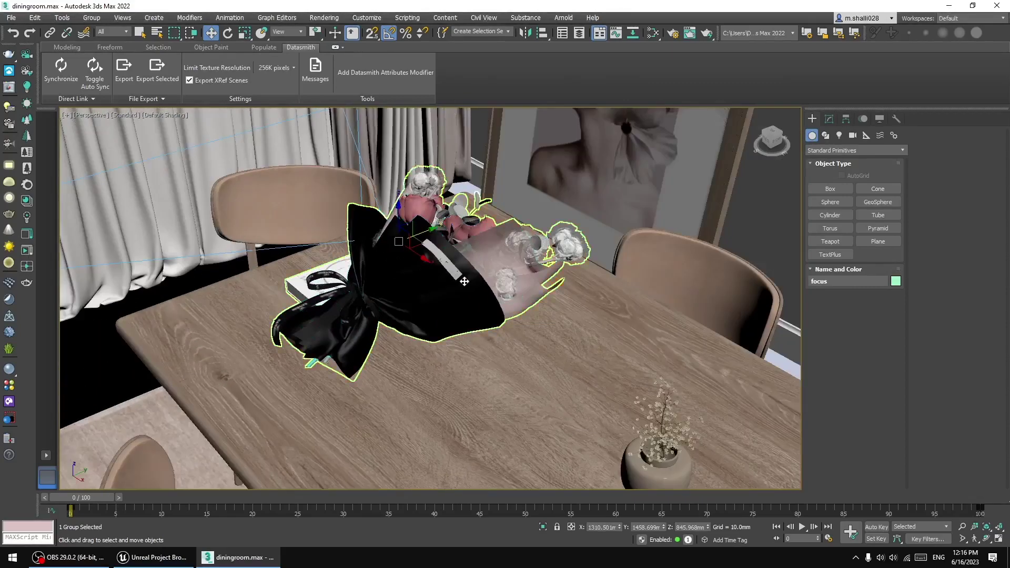
{"action": "key", "text": "Delete"}
- Examine the curtains, dining furniture and walls that remain in the scene
{"action": "scroll", "coordinate": [479, 281], "scroll_direction": "down", "scroll_amount": 4}
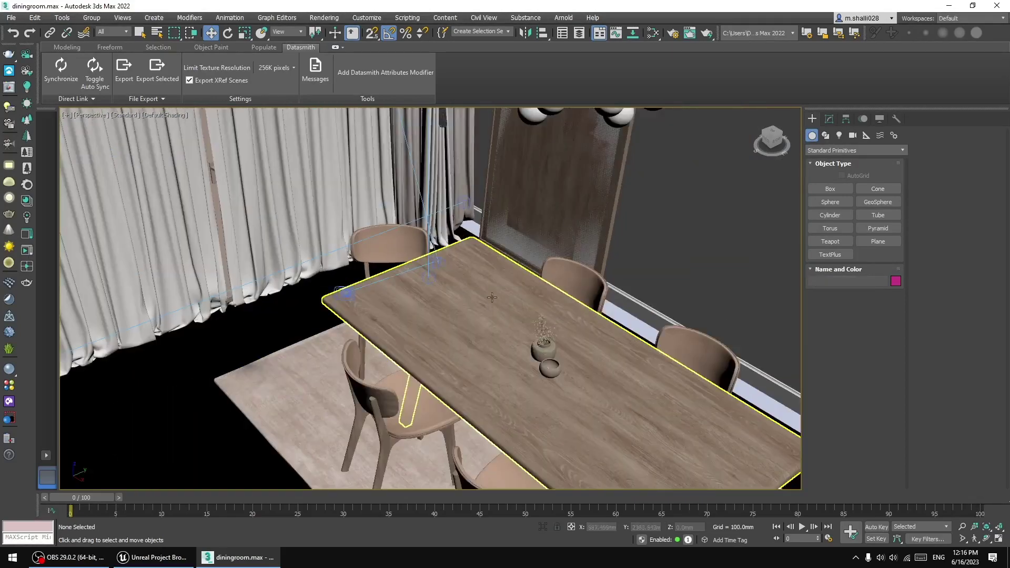
{"action": "scroll", "coordinate": [493, 295], "scroll_direction": "down", "scroll_amount": 3}
{"action": "middle_click_drag", "start_coordinate": [493, 284], "coordinate": [533, 323]}
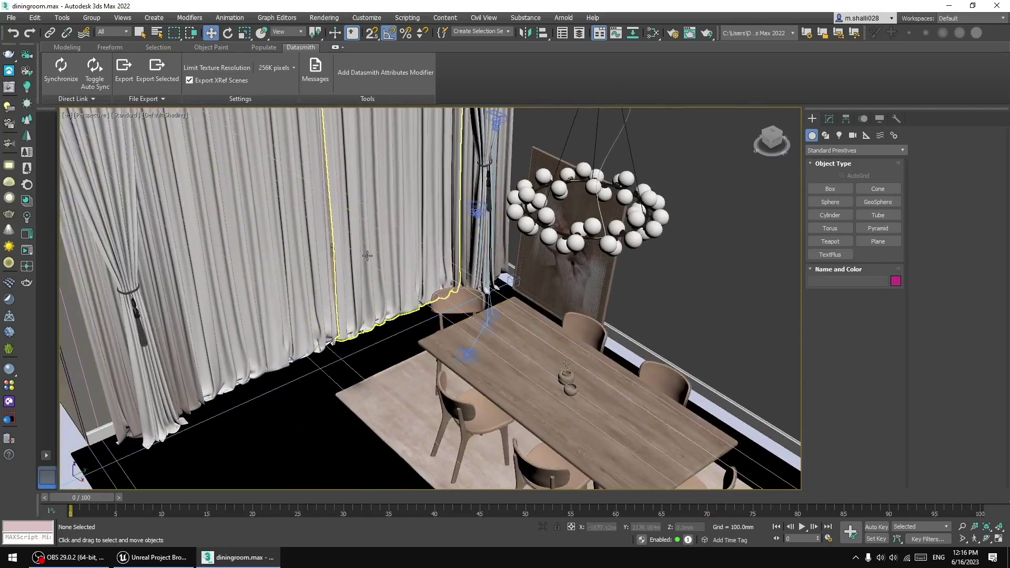
{"action": "left_click", "coordinate": [406, 235]}
{"action": "left_click", "coordinate": [264, 255]}
{"action": "scroll", "coordinate": [386, 257], "scroll_direction": "down", "scroll_amount": 3}
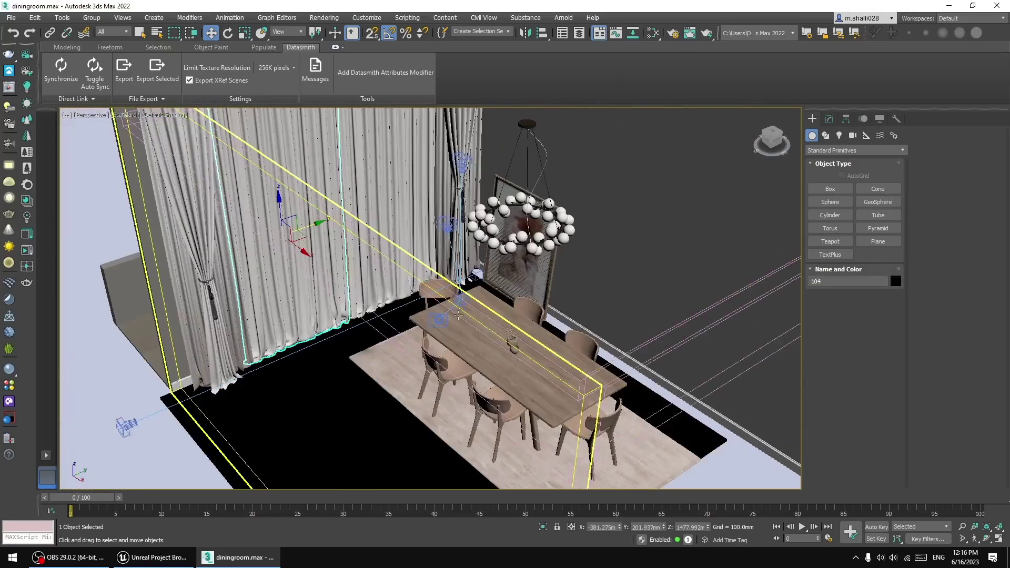
{"action": "middle_click_drag", "start_coordinate": [488, 334], "coordinate": [371, 239]}
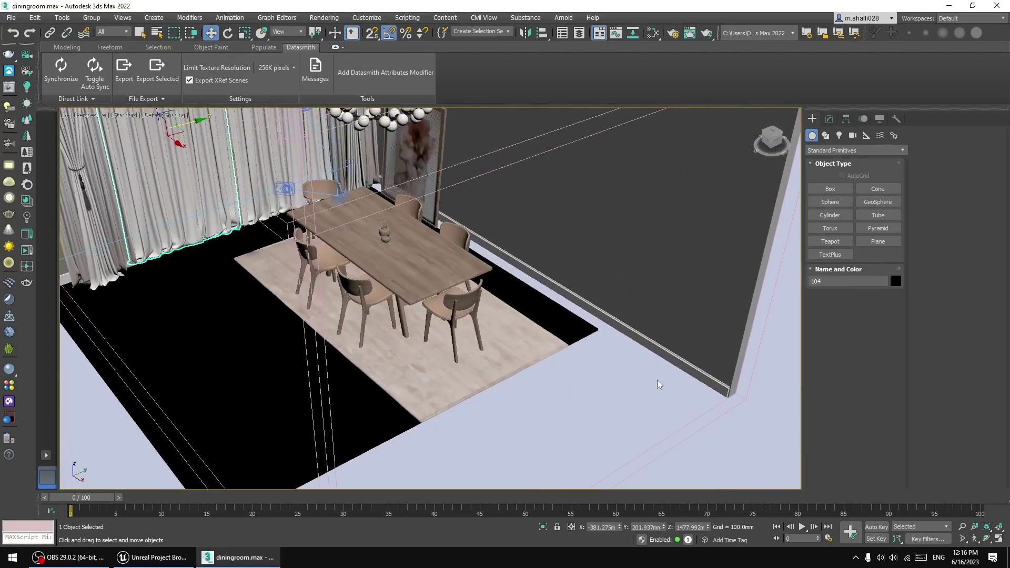
{"action": "scroll", "coordinate": [661, 385], "scroll_direction": "down", "scroll_amount": 3}
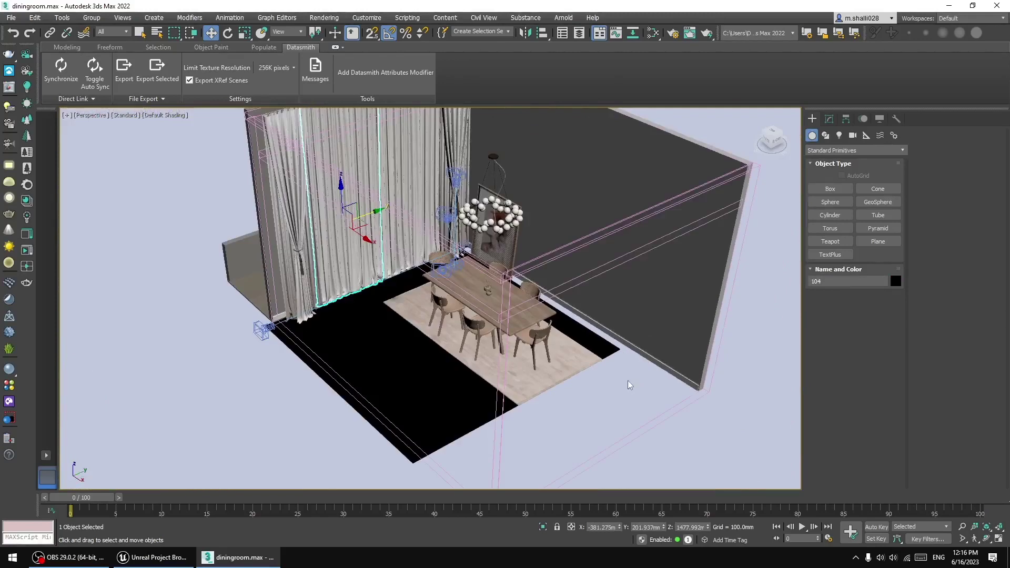
{"action": "left_click", "coordinate": [203, 383]}
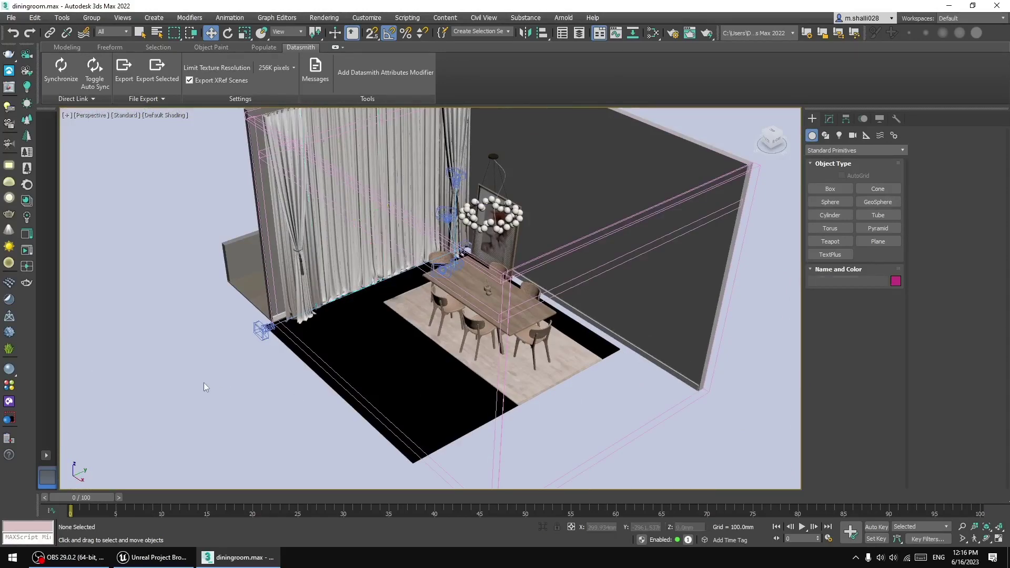
{"action": "middle_click_drag", "start_coordinate": [393, 310], "coordinate": [344, 346]}
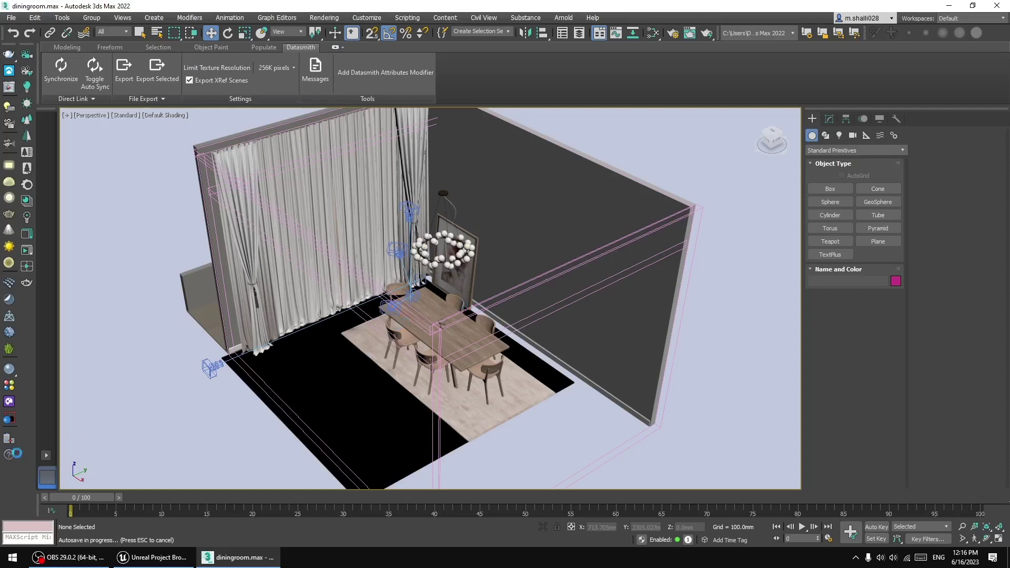
{"action": "scroll", "coordinate": [137, 151], "scroll_direction": "down", "scroll_amount": 3}
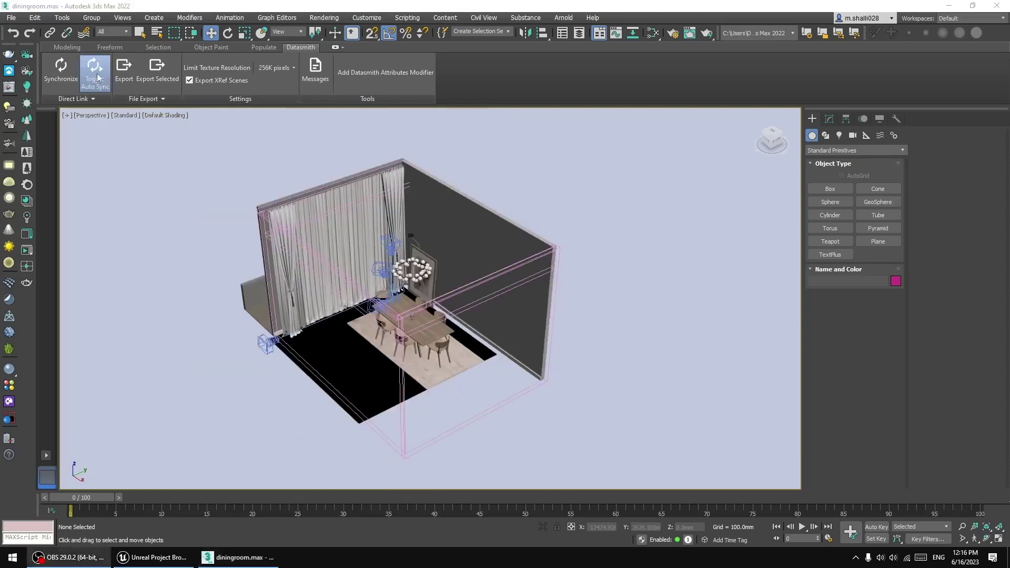
- Select every listed light and camera by name, including the chandelier group, and delete them from the scene
{"action": "left_click", "coordinate": [156, 32]}
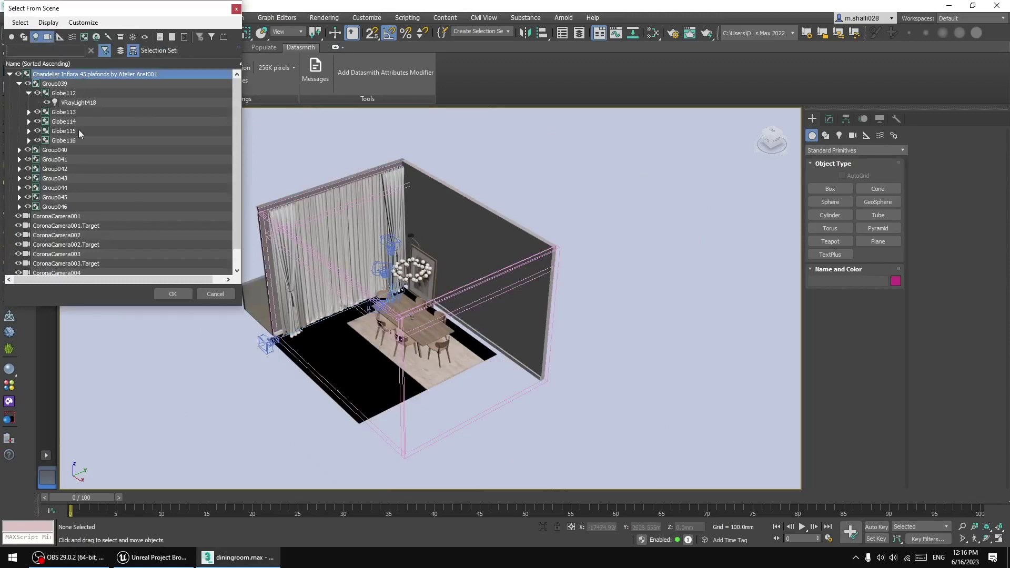
{"action": "scroll", "coordinate": [78, 129], "scroll_direction": "down", "scroll_amount": 1}
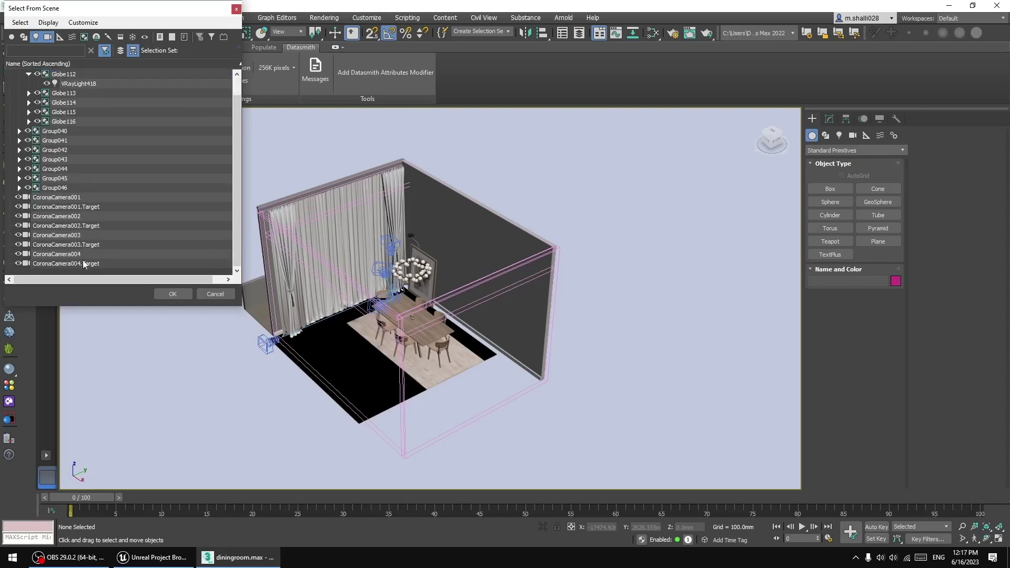
{"action": "key", "text": "ctrl+a"}
{"action": "left_click", "coordinate": [171, 294]}
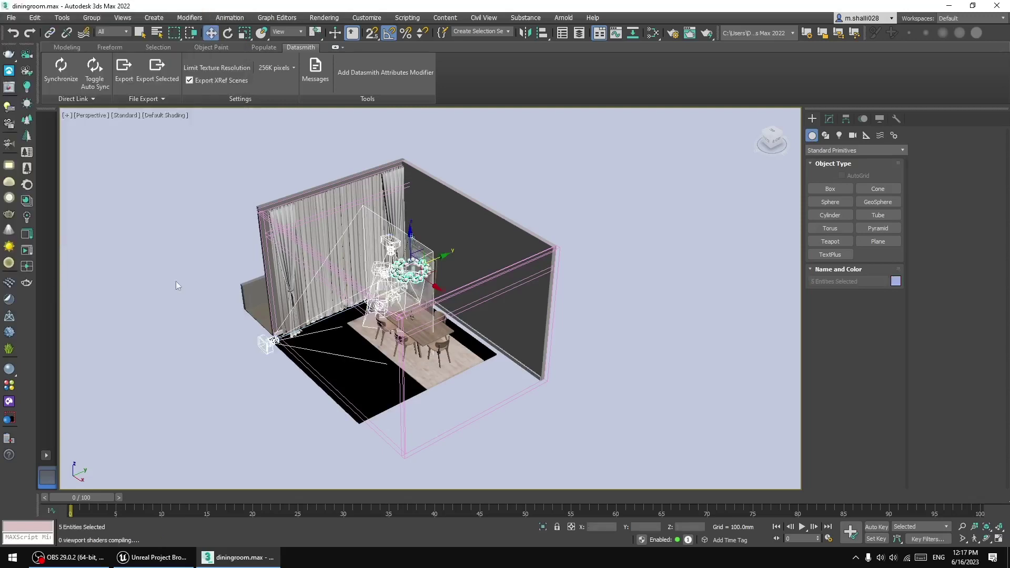
{"action": "key", "text": "Delete"}
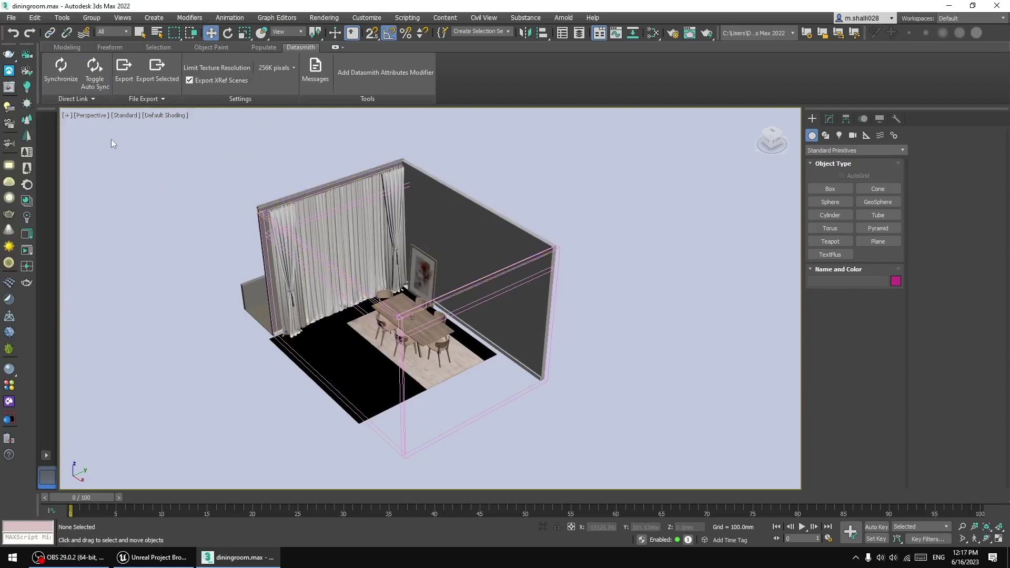
- Save the scene and export it as the Datasmith file diningroom.udatasmith in the nn2 folder
{"action": "key", "text": "ctrl+s"}
{"action": "left_click", "coordinate": [128, 71]}
{"action": "key", "text": "Return"}
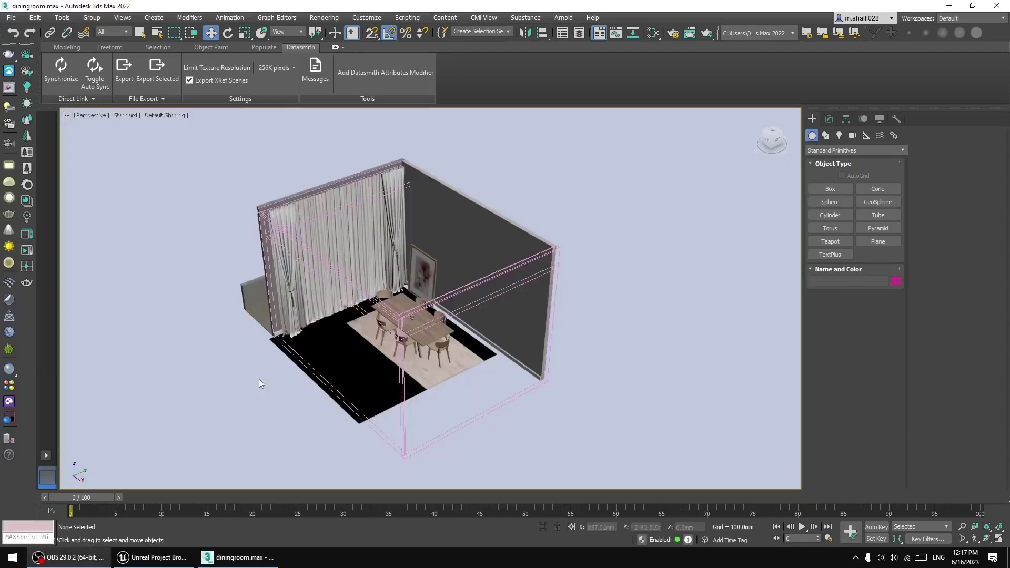
- Switch to the Unreal Project Browser and create a Blank Architecture project named MyProject in the desktop's nn2 folder
{"action": "left_click", "coordinate": [158, 557]}
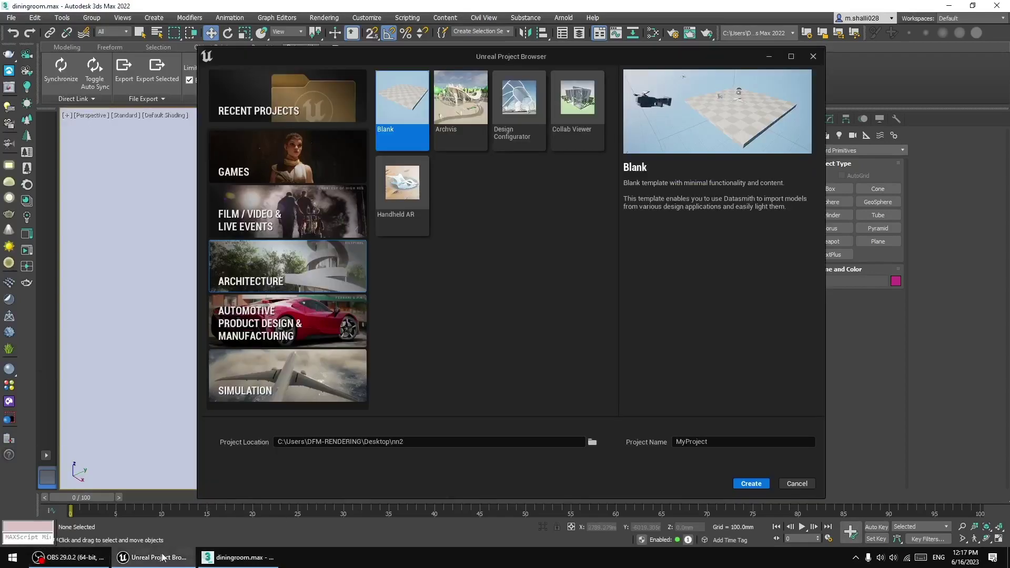
{"action": "left_click", "coordinate": [950, 7]}
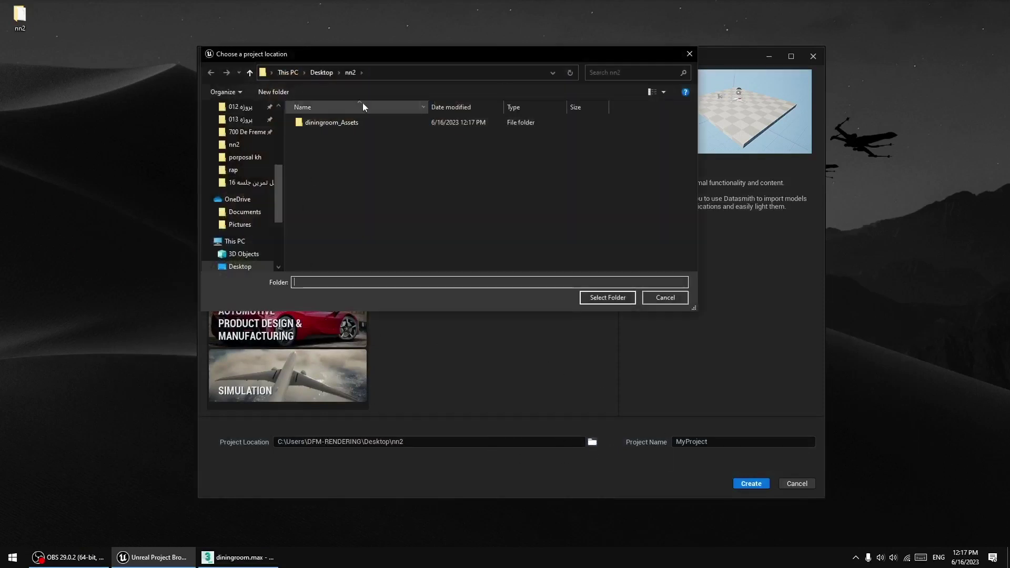
{"action": "left_click", "coordinate": [687, 55]}
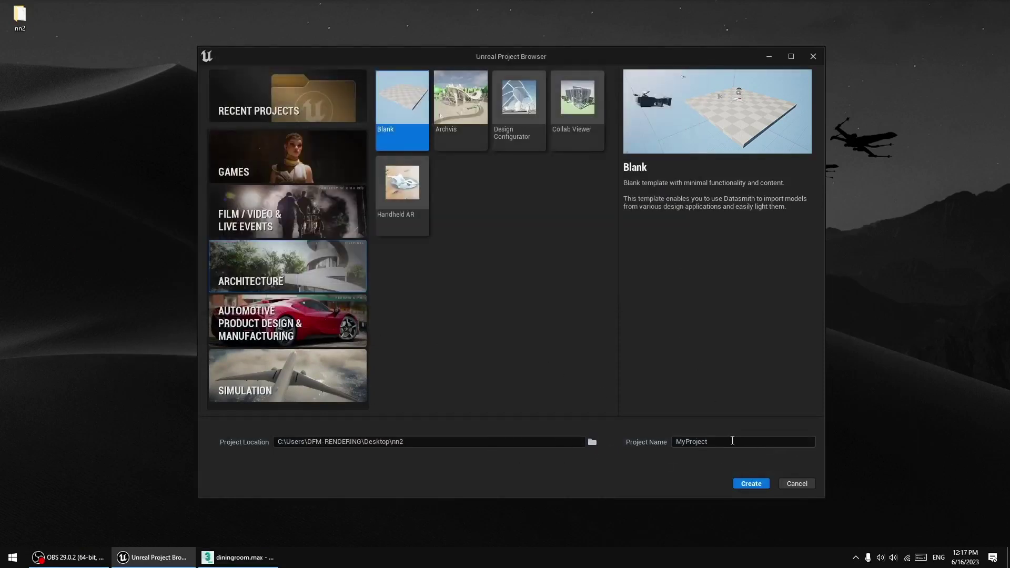
{"action": "left_click", "coordinate": [749, 483]}
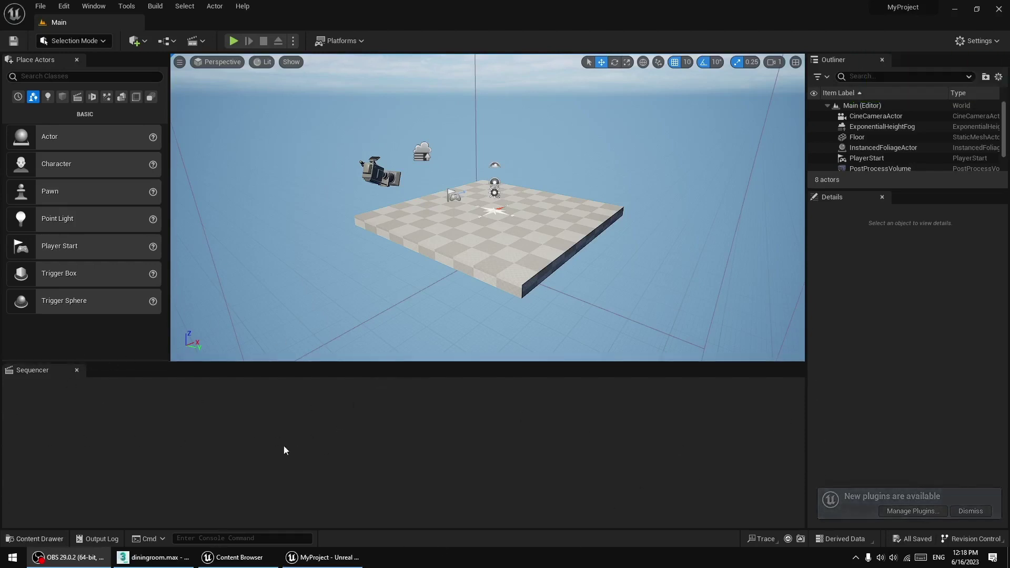
- Load an editor layout that docks the Content Browser and show the project's Content folder
{"action": "left_click", "coordinate": [94, 6]}
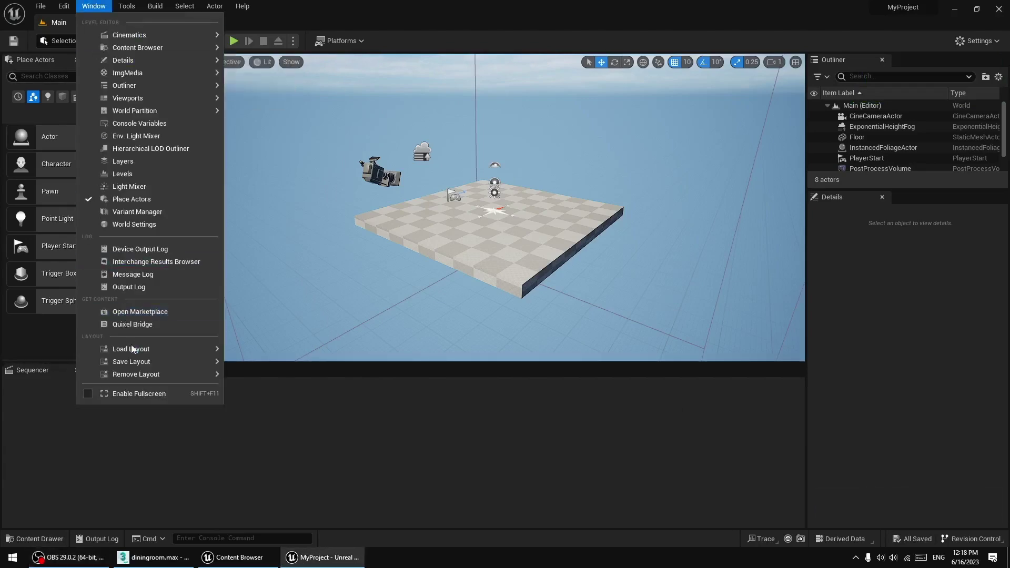
{"action": "mouse_move", "coordinate": [133, 349]}
{"action": "left_click", "coordinate": [265, 375]}
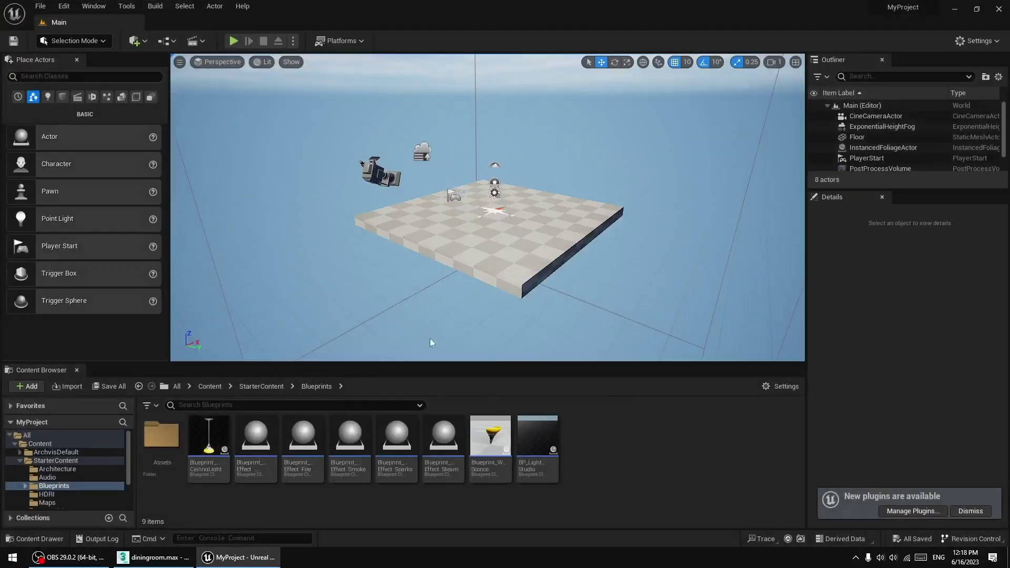
{"action": "left_click", "coordinate": [40, 443]}
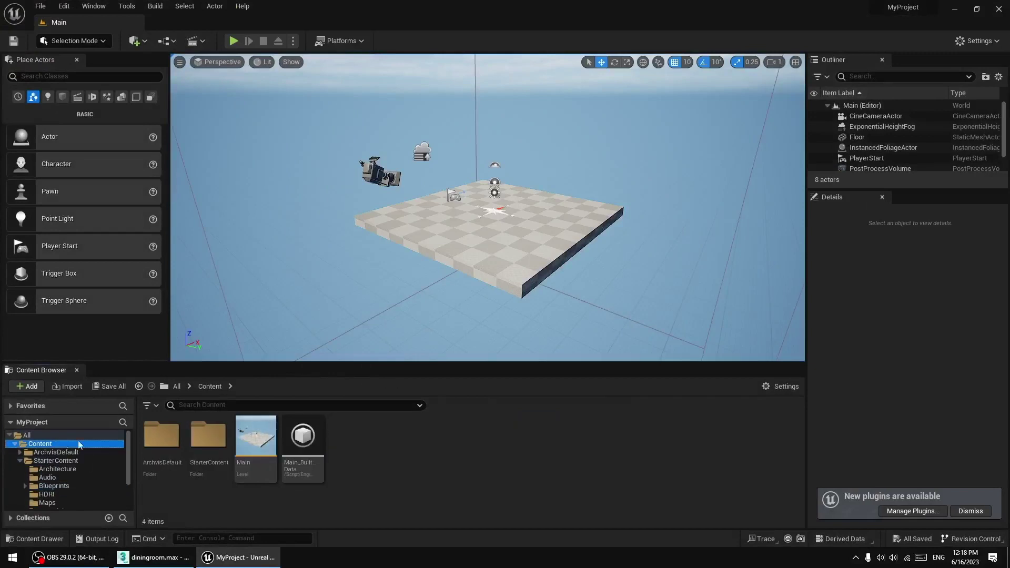
- Start a Datasmith file import of diningroom.udatasmith from the desktop's nn2 folder
{"action": "left_click", "coordinate": [135, 41]}
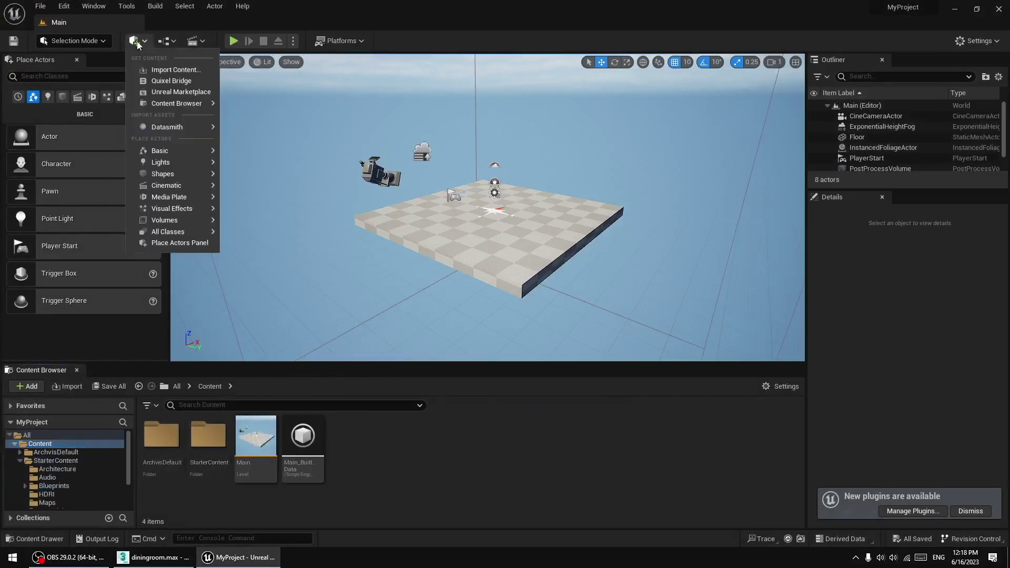
{"action": "mouse_move", "coordinate": [159, 128]}
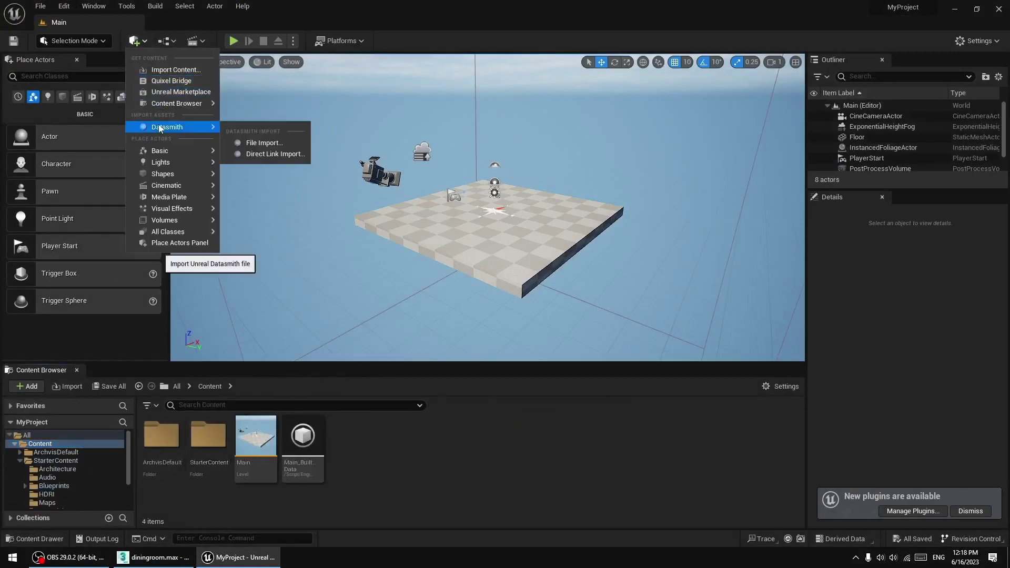
{"action": "left_click", "coordinate": [265, 143]}
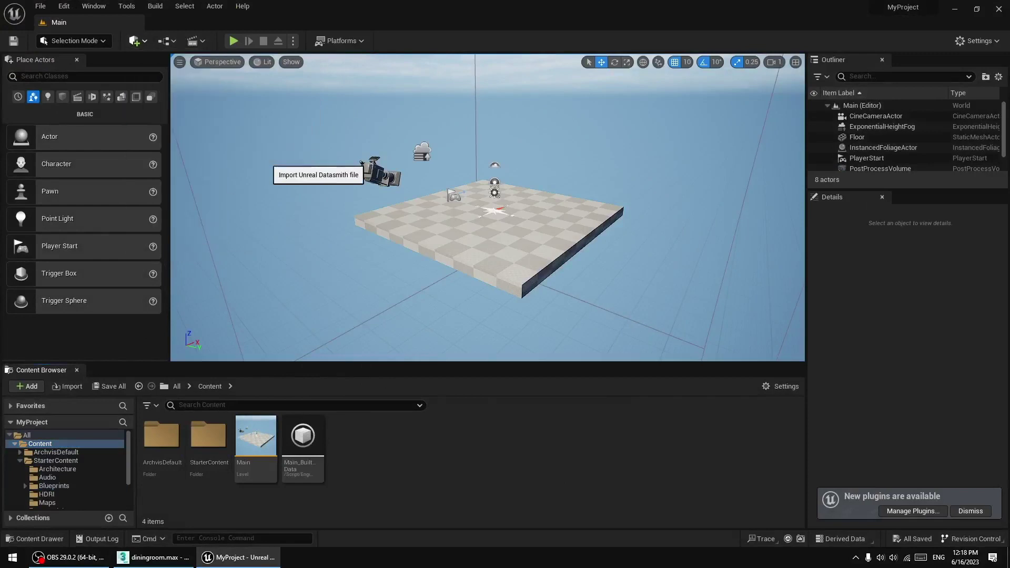
{"action": "left_click", "coordinate": [141, 99]}
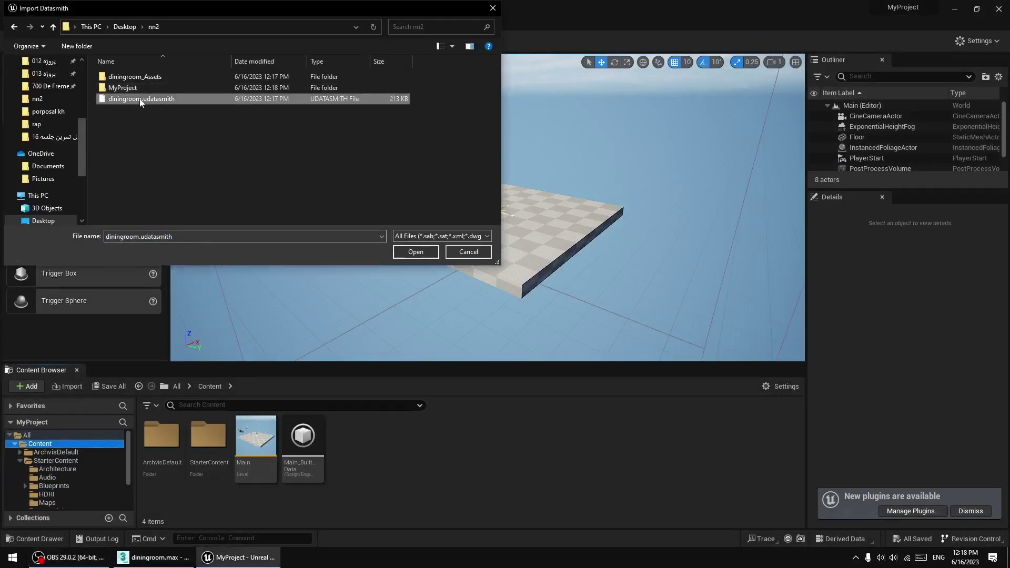
{"action": "double_click", "coordinate": [146, 100]}
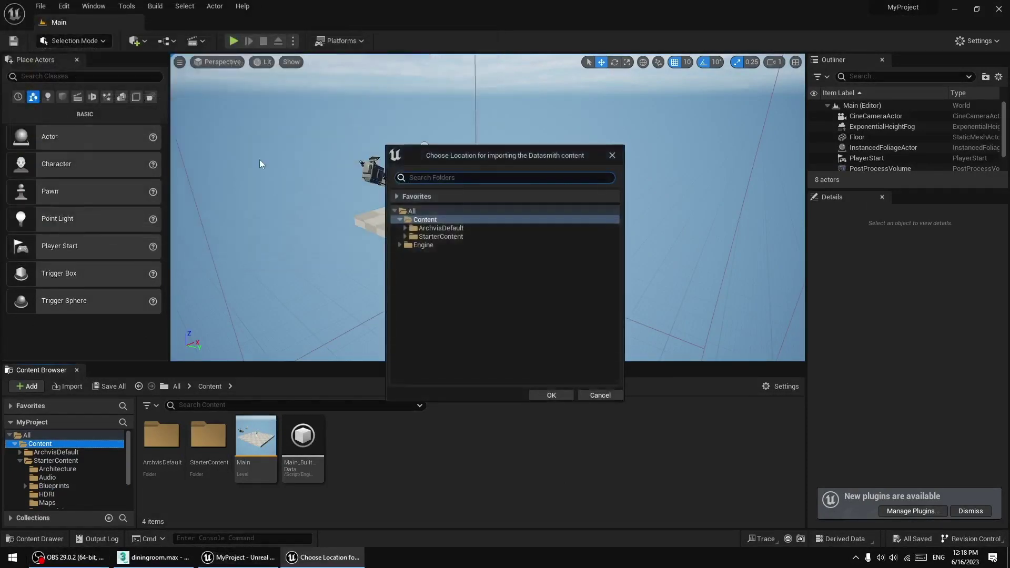
- Create a folder named 3d under Content and import the scene into it with Geometry and Materials & Textures enabled
{"action": "left_click", "coordinate": [500, 323]}
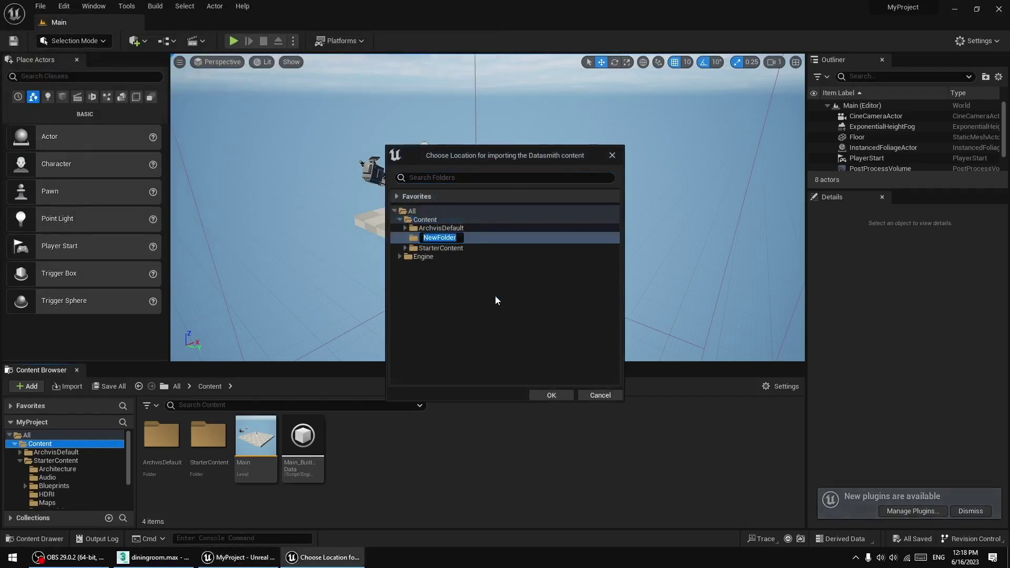
{"action": "type", "text": "3d"}
{"action": "key", "text": "Return"}
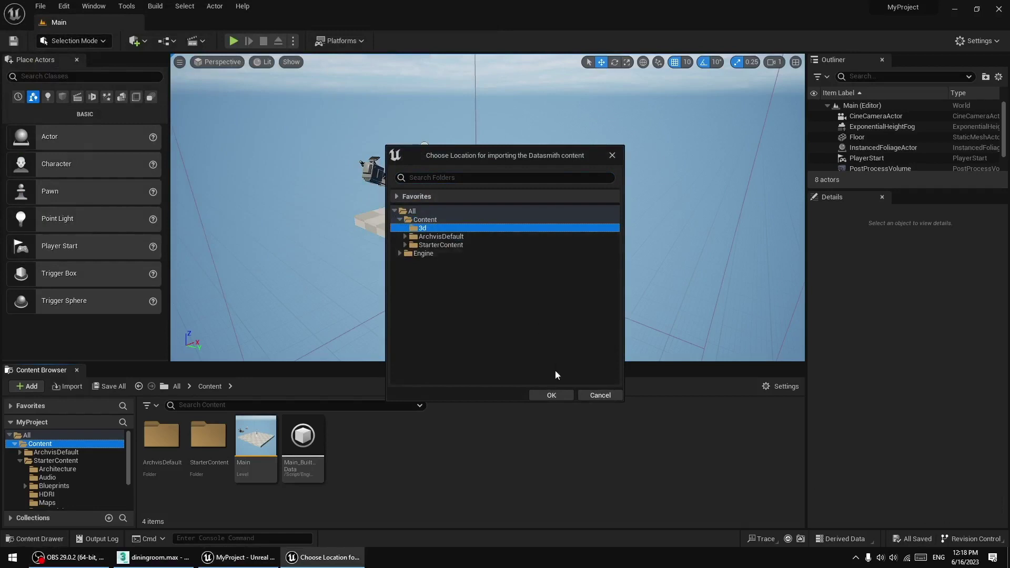
{"action": "left_click", "coordinate": [551, 393]}
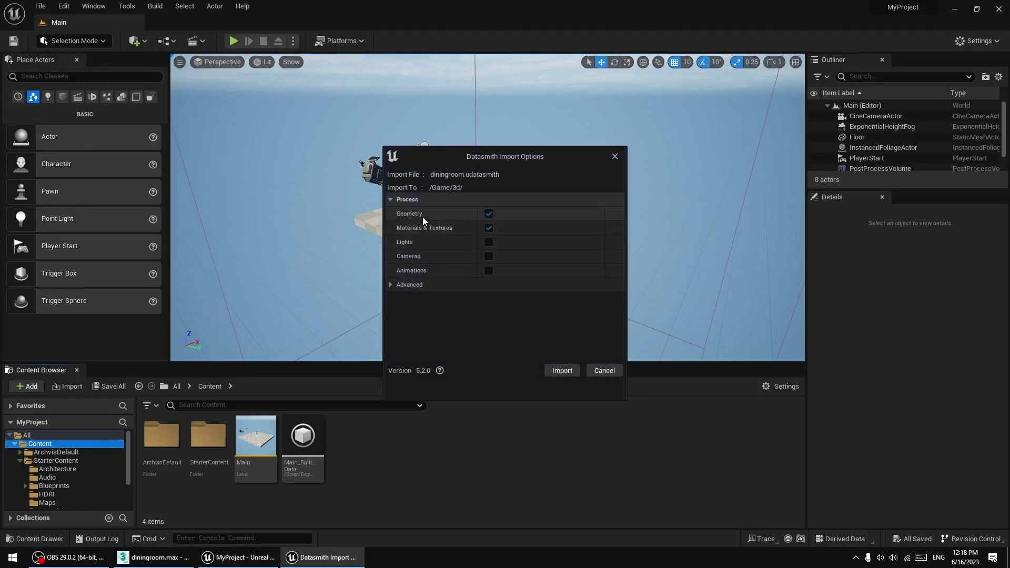
{"action": "left_click", "coordinate": [561, 370]}
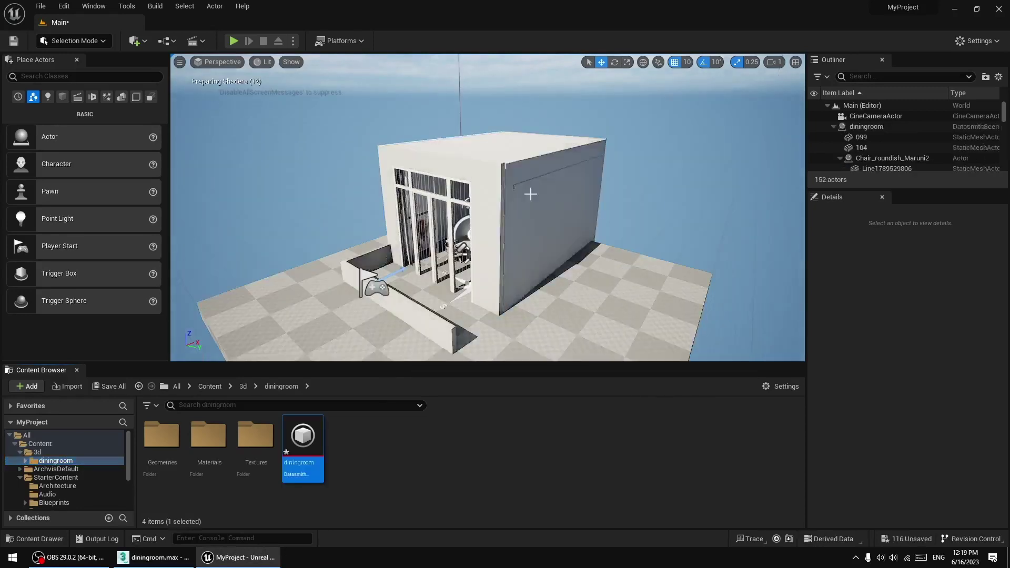
- Delete the template's sun and sky lighting, VolumetricCloud and ExponentialHeightFog actors from the level
{"action": "left_click", "coordinate": [602, 243]}
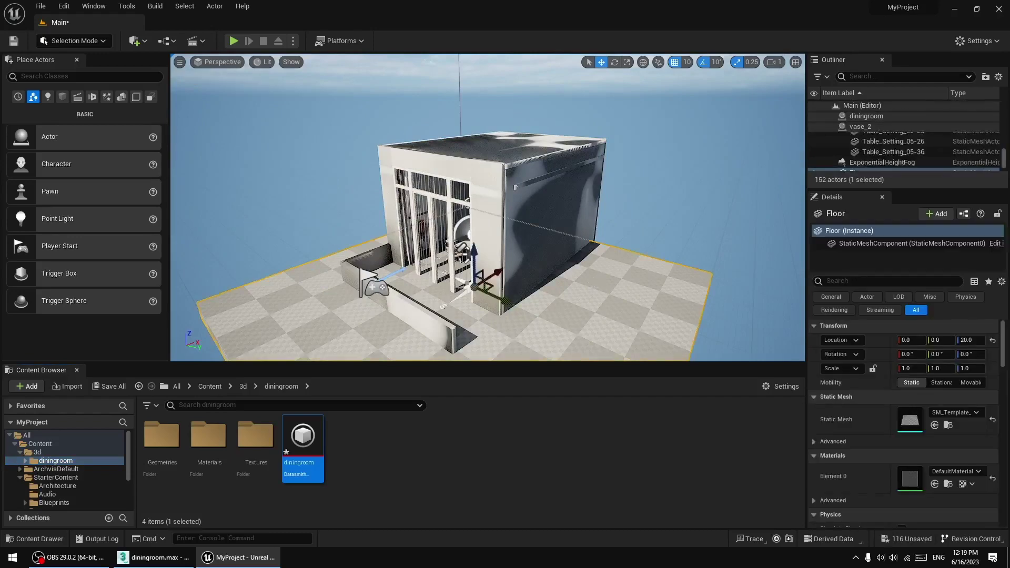
{"action": "left_click_drag", "start_coordinate": [602, 243], "coordinate": [521, 243], "text": "alt"}
{"action": "key", "text": "w"}
{"action": "right_click_drag", "start_coordinate": [520, 243], "coordinate": [441, 258]}
{"action": "scroll", "coordinate": [315, 168], "scroll_direction": "up", "scroll_amount": 3}
{"action": "left_click", "coordinate": [355, 154]}
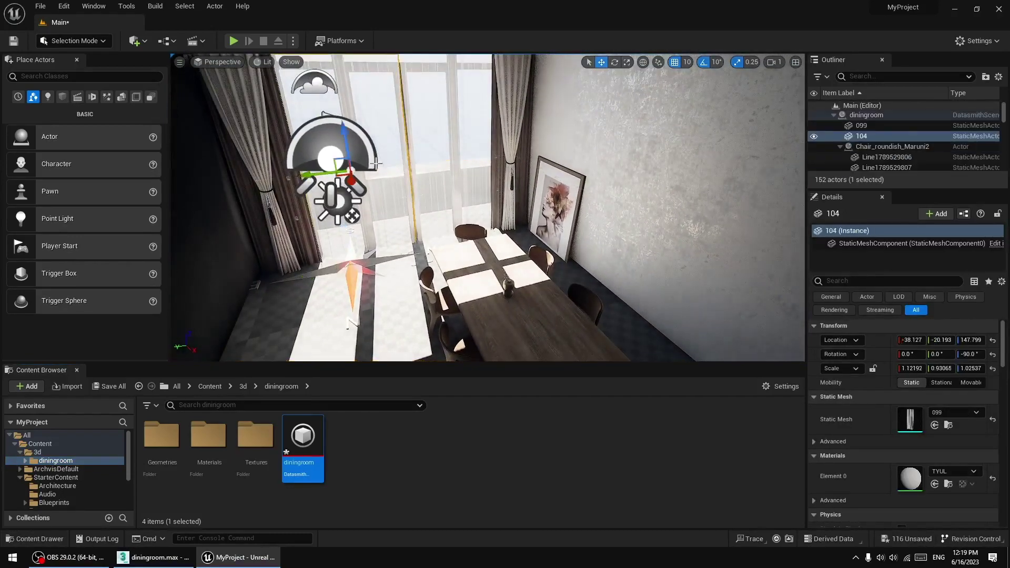
{"action": "key", "text": "Delete"}
{"action": "left_click", "coordinate": [314, 84]}
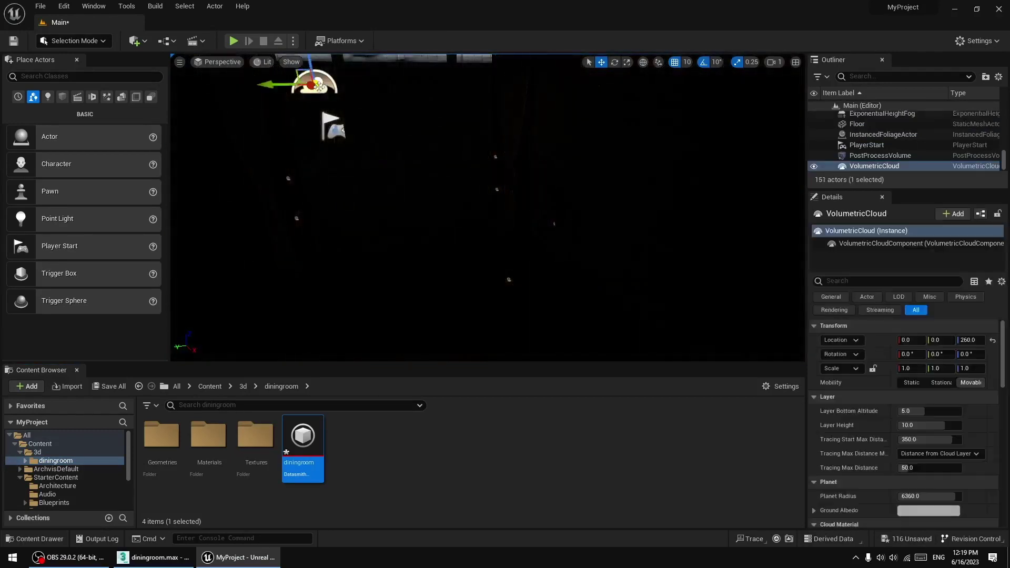
{"action": "key", "text": "Delete"}
{"action": "scroll", "coordinate": [439, 155], "scroll_direction": "down", "scroll_amount": 5}
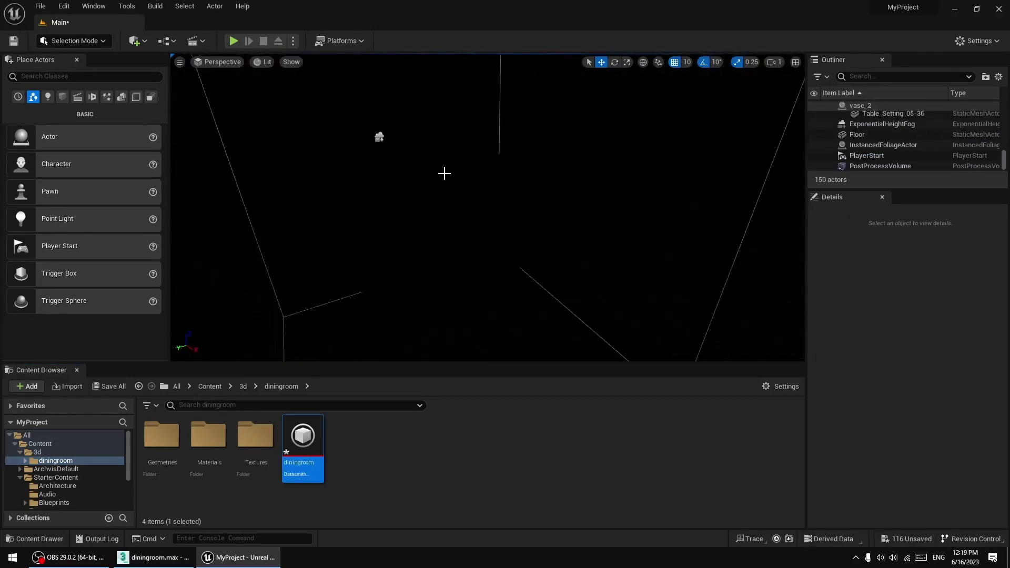
{"action": "left_click", "coordinate": [378, 135]}
{"action": "key", "text": "Delete"}
{"action": "scroll", "coordinate": [462, 210], "scroll_direction": "up", "scroll_amount": 3}
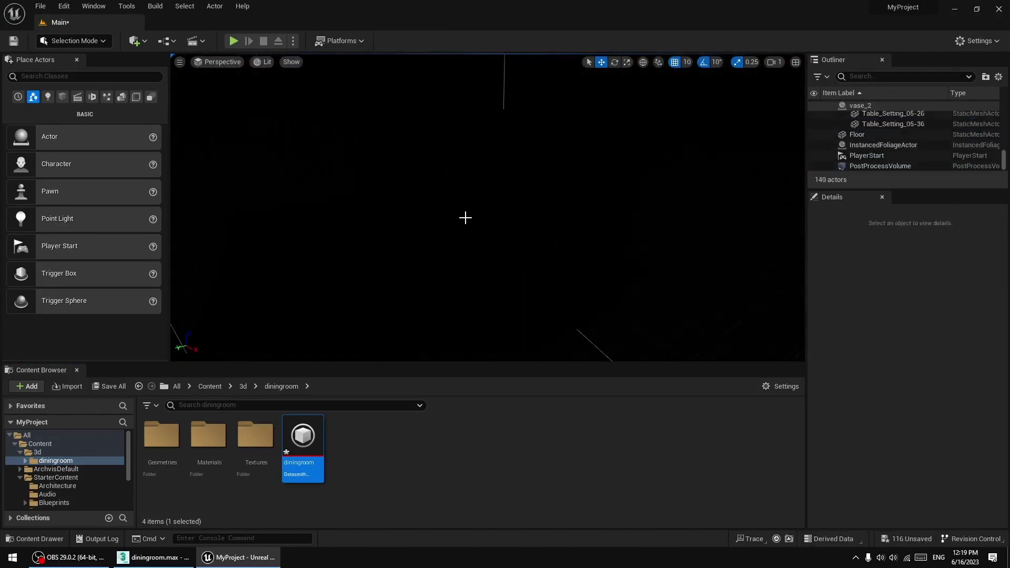
- Set the viewport shading to Unlit and delete the template's cine camera and player start actors
{"action": "left_click", "coordinate": [264, 62]}
{"action": "left_click", "coordinate": [281, 106]}
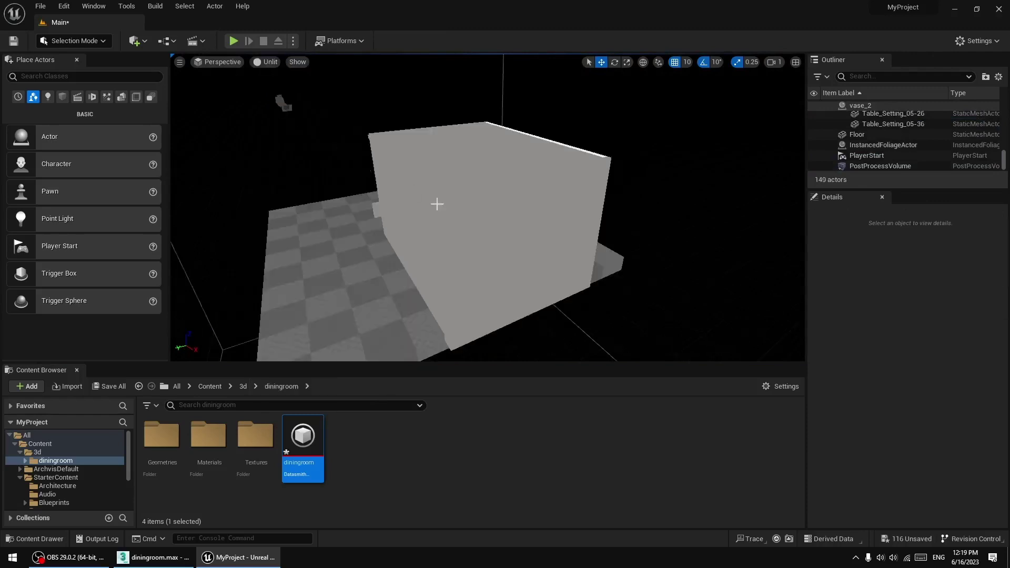
{"action": "left_click", "coordinate": [339, 142]}
{"action": "key", "text": "Delete"}
{"action": "key", "text": "w"}
{"action": "right_click_drag", "start_coordinate": [417, 212], "coordinate": [589, 249]}
{"action": "left_click", "coordinate": [495, 230]}
{"action": "key", "text": "Delete"}
- Move the Floor under the building to X 140 and lower it to Z -30
{"action": "key", "text": "w"}
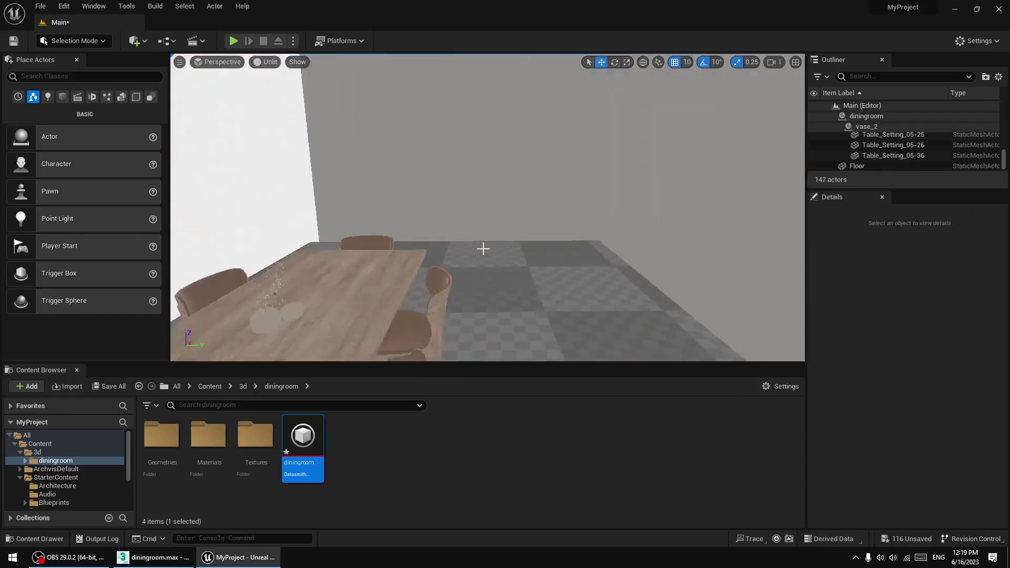
{"action": "scroll", "coordinate": [483, 248], "scroll_direction": "down", "scroll_amount": 15}
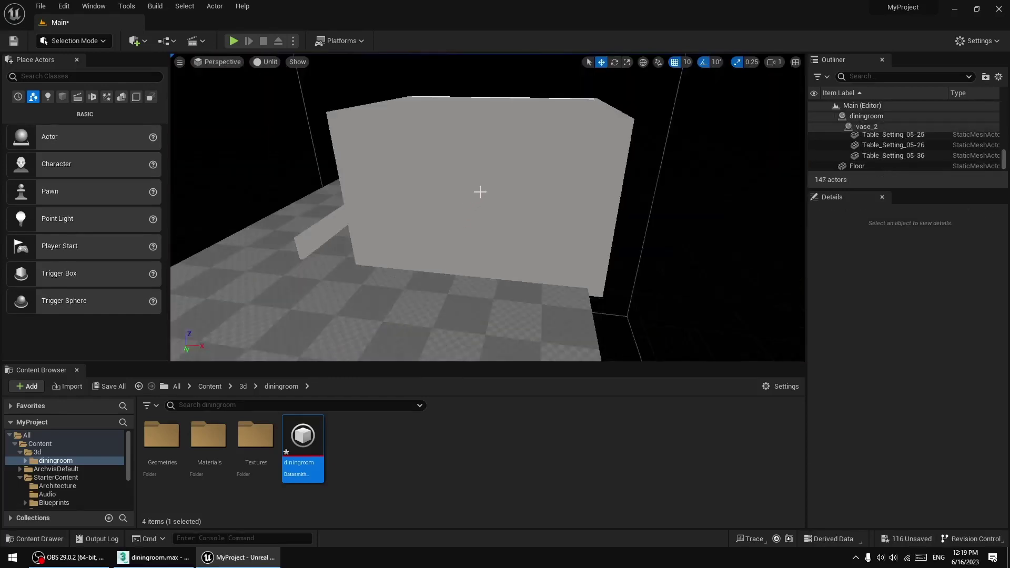
{"action": "scroll", "coordinate": [487, 252], "scroll_direction": "up", "scroll_amount": 3}
{"action": "scroll", "coordinate": [469, 263], "scroll_direction": "down", "scroll_amount": 2}
{"action": "left_click", "coordinate": [392, 292]}
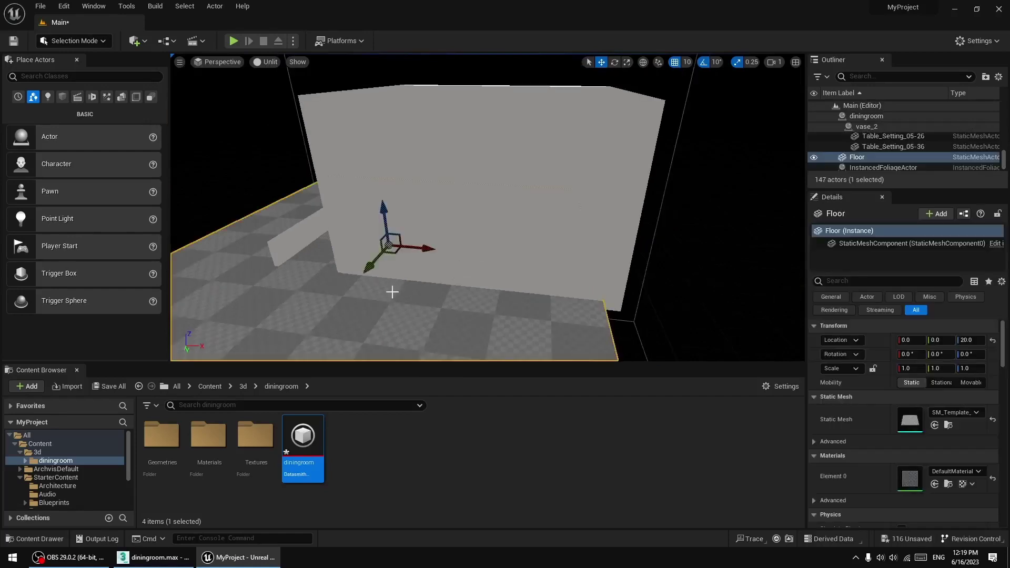
{"action": "left_click_drag", "start_coordinate": [426, 252], "coordinate": [482, 261]}
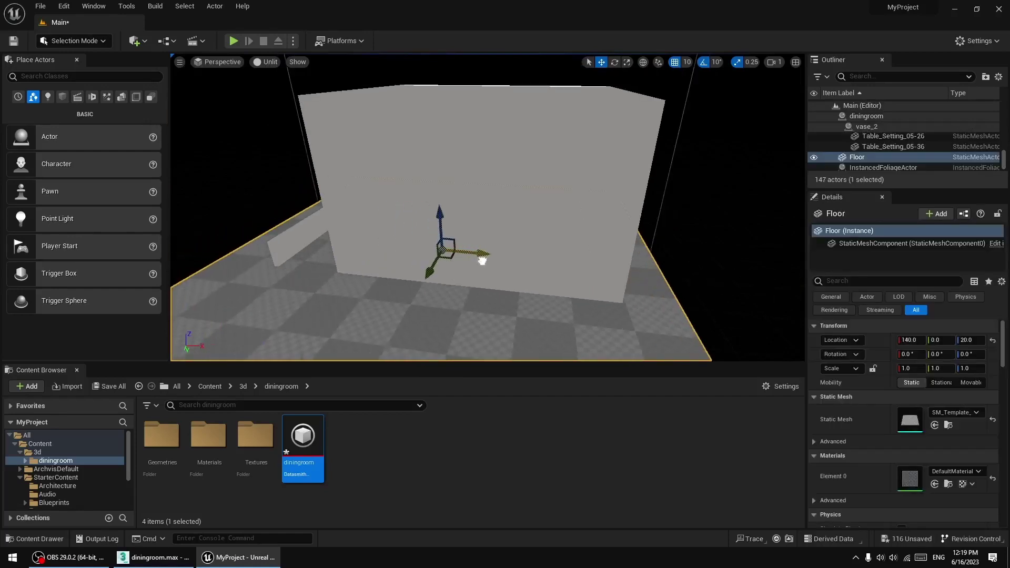
{"action": "left_click_drag", "start_coordinate": [436, 215], "coordinate": [439, 233]}
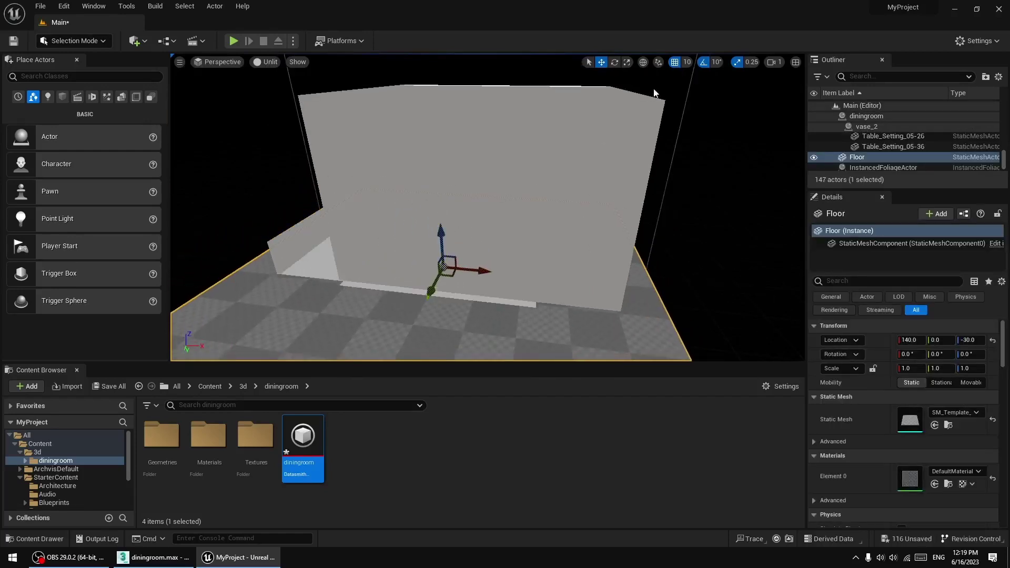
- Turn off grid snapping and raise the Floor to about Z 0.8, just beneath the rug
{"action": "left_click", "coordinate": [675, 63]}
{"action": "right_click_drag", "start_coordinate": [475, 234], "coordinate": [578, 208]}
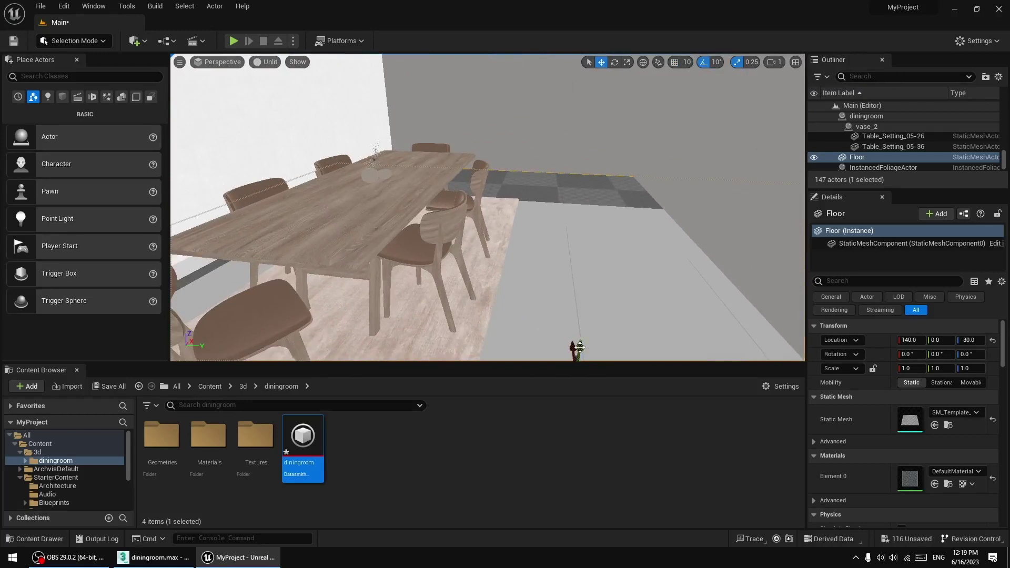
{"action": "left_click_drag", "start_coordinate": [580, 340], "coordinate": [582, 304]}
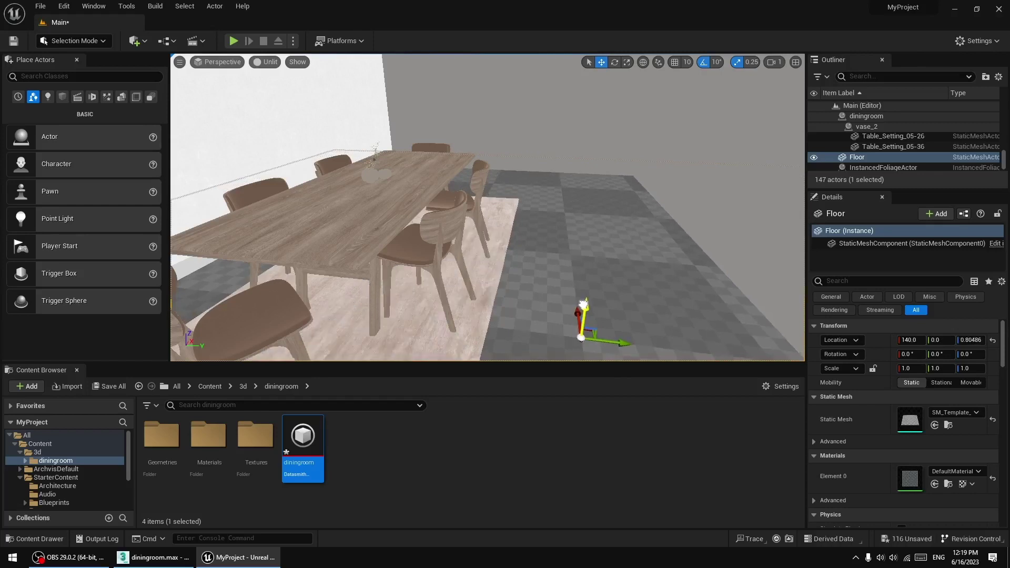
- Select the two sheer window curtains, 099 and 104, and move them below the floor to about Z -241
{"action": "mouse_move", "coordinate": [586, 294]}
{"action": "right_mouse_down"}
{"action": "mouse_move", "coordinate": [305, 299]}
{"action": "mouse_move", "coordinate": [587, 294]}
{"action": "mouse_move", "coordinate": [600, 229]}
{"action": "mouse_move", "coordinate": [586, 294]}
{"action": "right_mouse_up"}
{"action": "right_click_drag", "start_coordinate": [516, 216], "coordinate": [516, 217]}
{"action": "right_click_drag", "start_coordinate": [461, 267], "coordinate": [460, 267]}
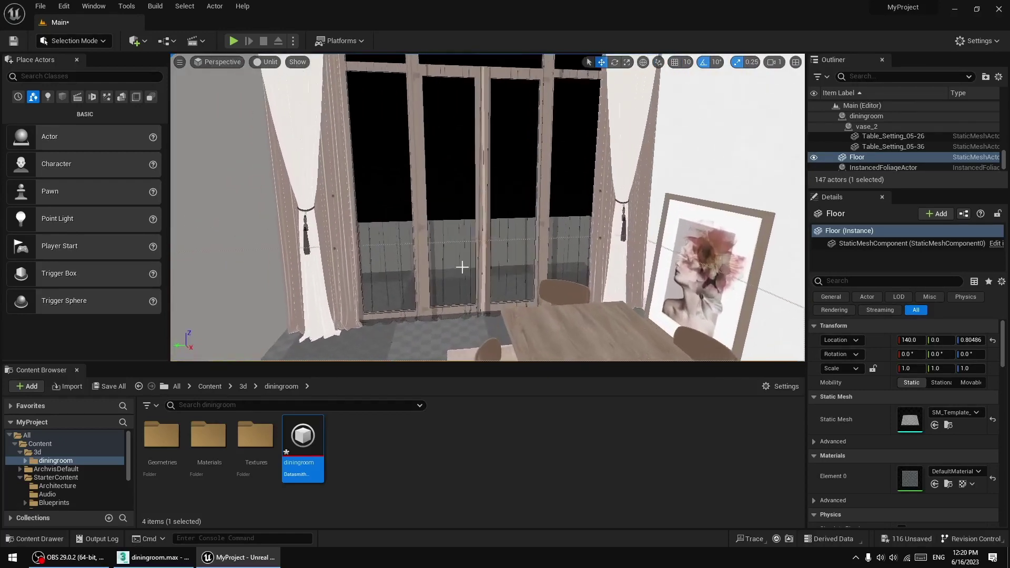
{"action": "left_click", "coordinate": [461, 267]}
{"action": "left_click", "coordinate": [512, 230], "text": "ctrl"}
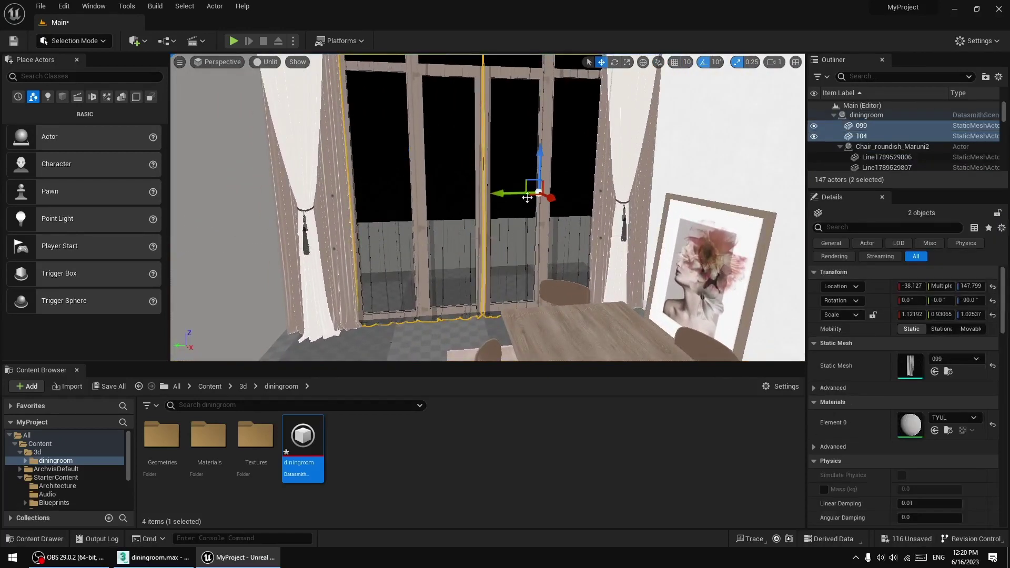
{"action": "left_click_drag", "start_coordinate": [541, 152], "coordinate": [535, 364]}
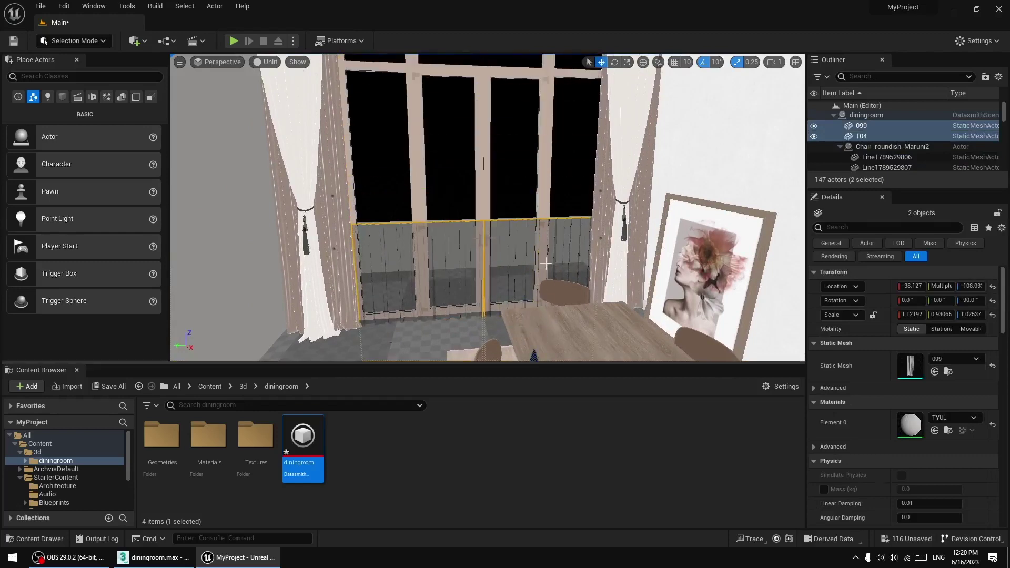
{"action": "right_click_drag", "start_coordinate": [522, 269], "coordinate": [522, 268]}
{"action": "left_click_drag", "start_coordinate": [522, 268], "coordinate": [517, 350]}
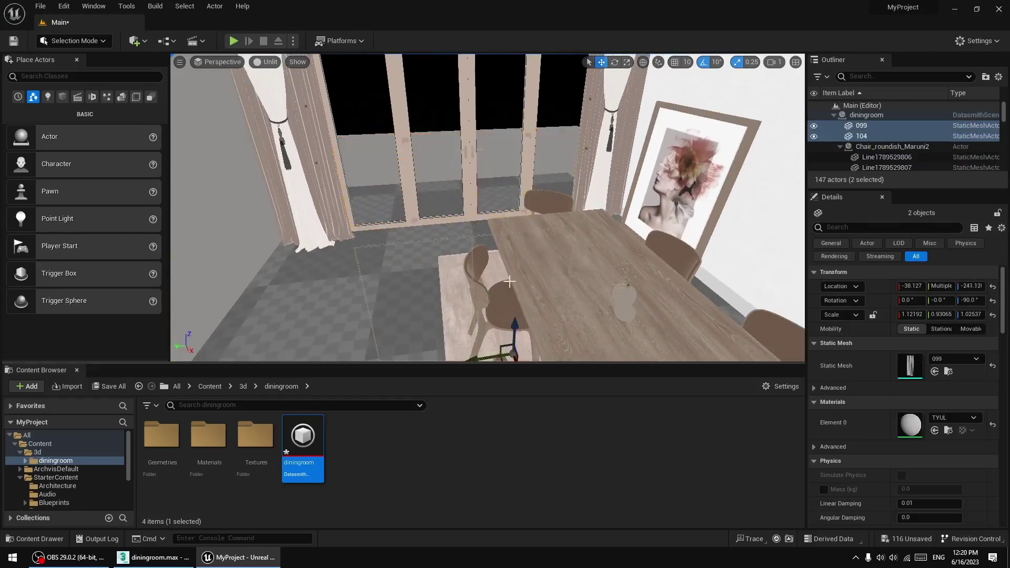
{"action": "right_click_drag", "start_coordinate": [487, 226], "coordinate": [487, 225]}
{"action": "left_click", "coordinate": [455, 132]}
- Set the viewport shading to Lit while viewing the dining table and windows
{"action": "right_click_drag", "start_coordinate": [427, 148], "coordinate": [425, 147]}
{"action": "key", "text": "s"}
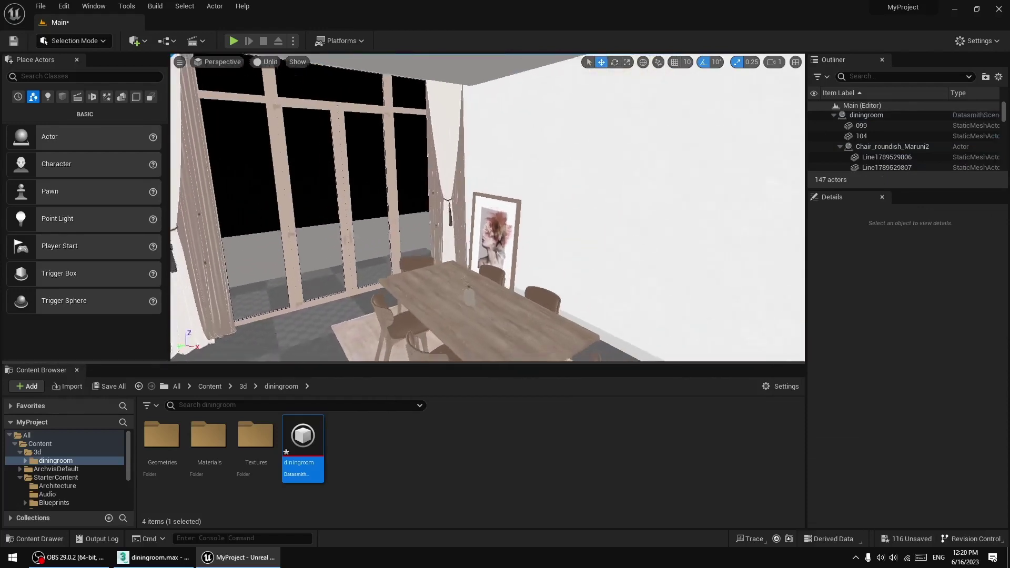
{"action": "right_click_drag", "start_coordinate": [337, 133], "coordinate": [337, 133]}
{"action": "left_click", "coordinate": [269, 62]}
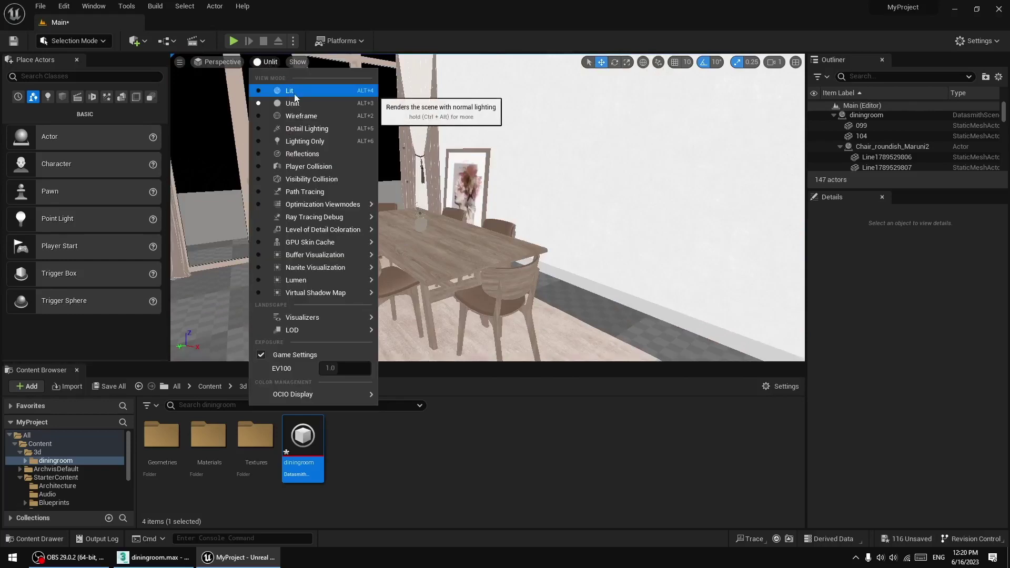
{"action": "left_click", "coordinate": [296, 96]}
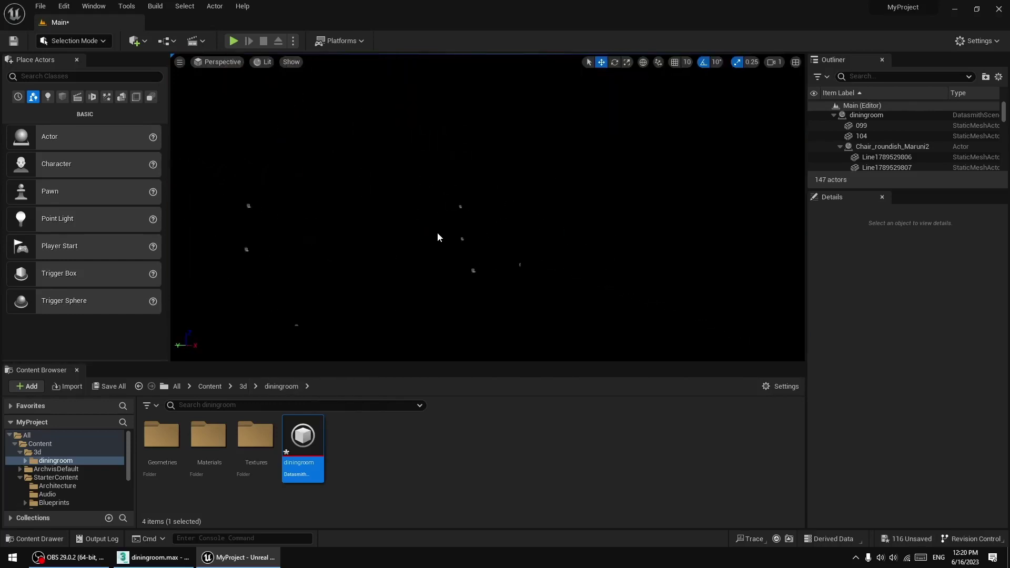
- Place a trial Rect Light in front of the window, rotate it and delete it
{"action": "left_click", "coordinate": [48, 98]}
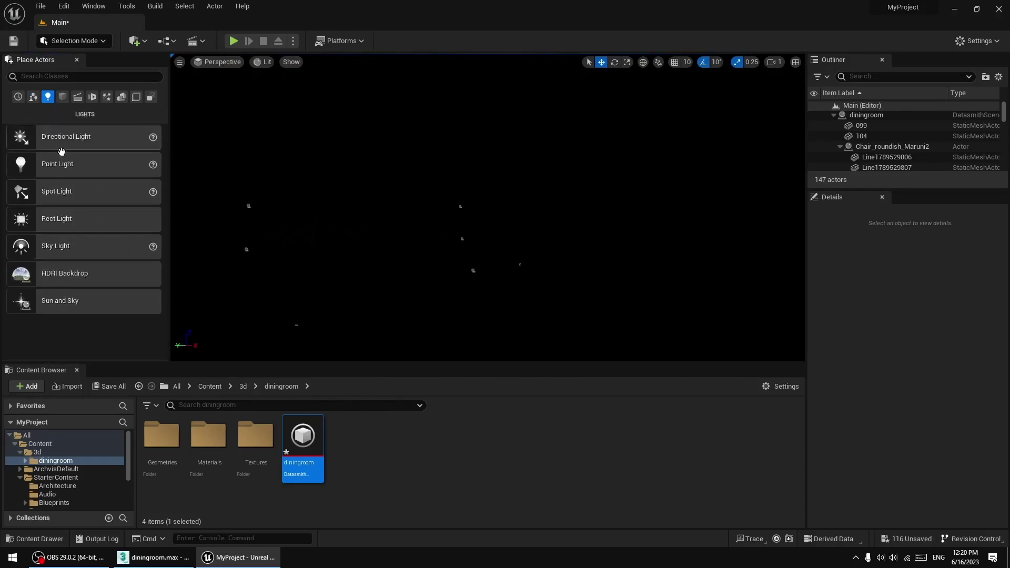
{"action": "left_click_drag", "start_coordinate": [66, 221], "coordinate": [358, 122]}
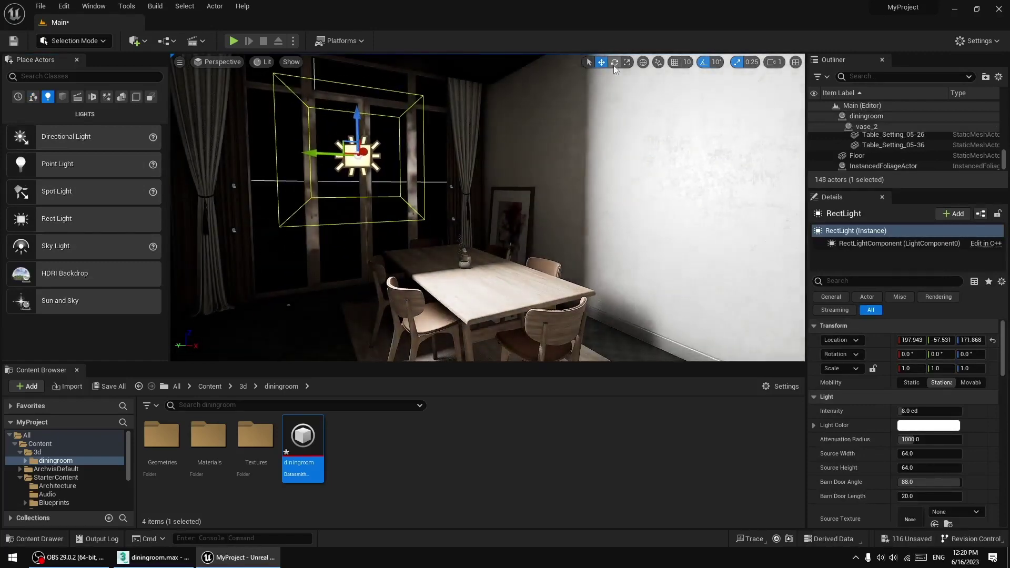
{"action": "key", "text": "e"}
{"action": "left_click_drag", "start_coordinate": [364, 172], "coordinate": [372, 179]}
{"action": "key", "text": "Delete"}
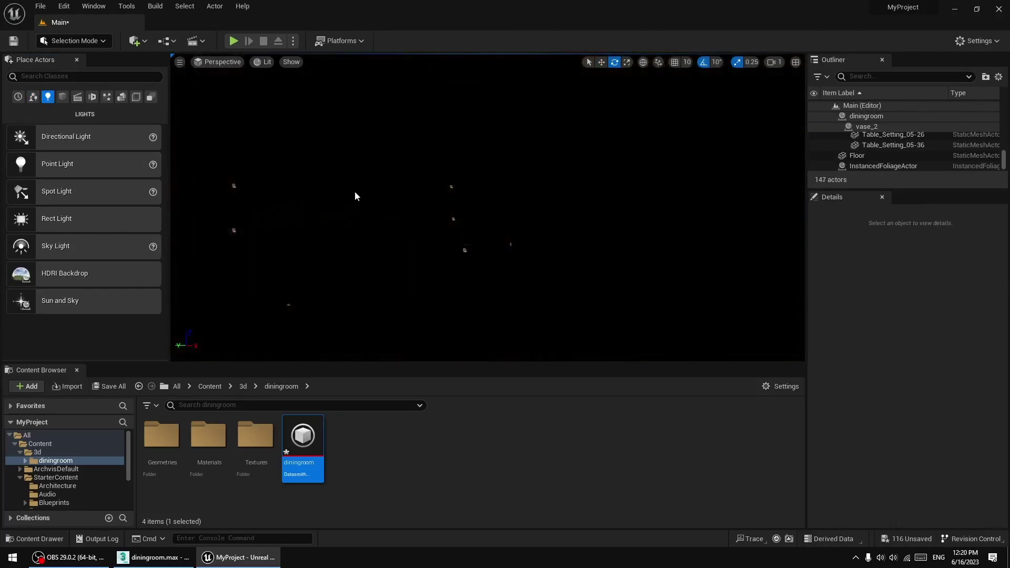
- Return the viewport shading to Unlit and look around the dining room
{"action": "left_click", "coordinate": [263, 62]}
{"action": "left_click", "coordinate": [289, 102]}
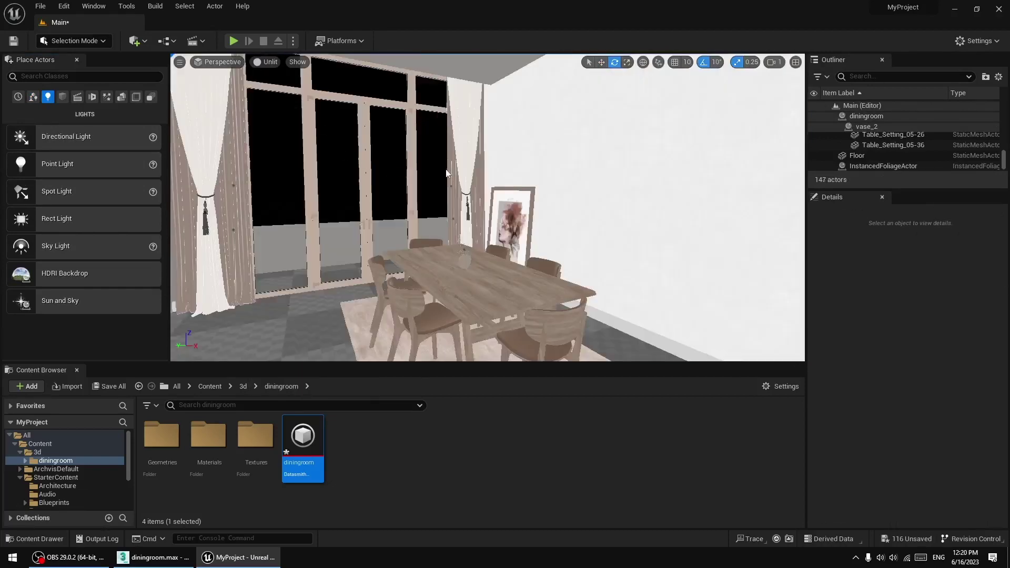
{"action": "right_click_drag", "start_coordinate": [488, 173], "coordinate": [469, 237]}
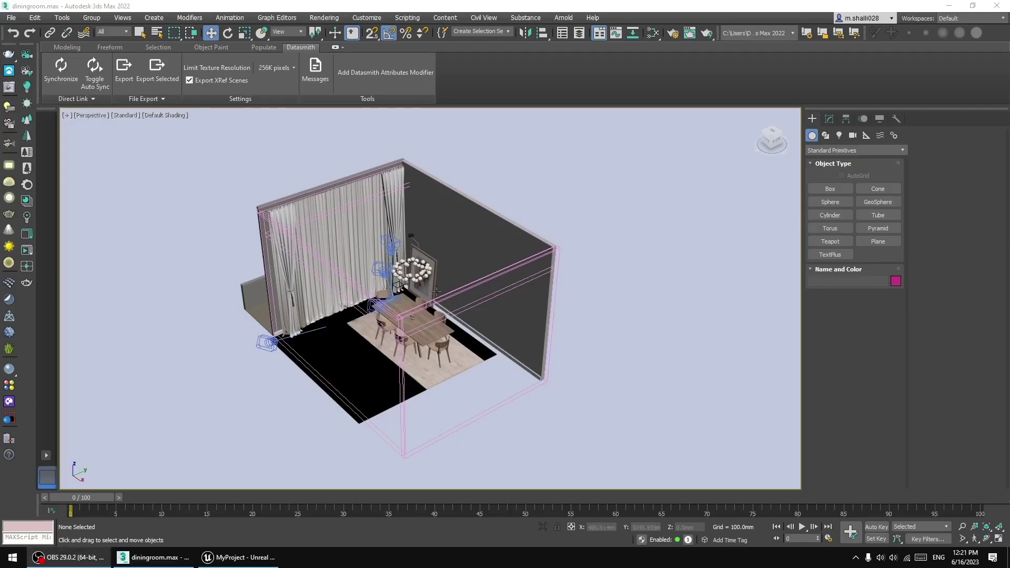
- Switch to 3ds Max and inspect the chandelier above the dining table and the scene's list of lights and cameras
{"action": "scroll", "coordinate": [436, 290], "scroll_direction": "up", "scroll_amount": 5}
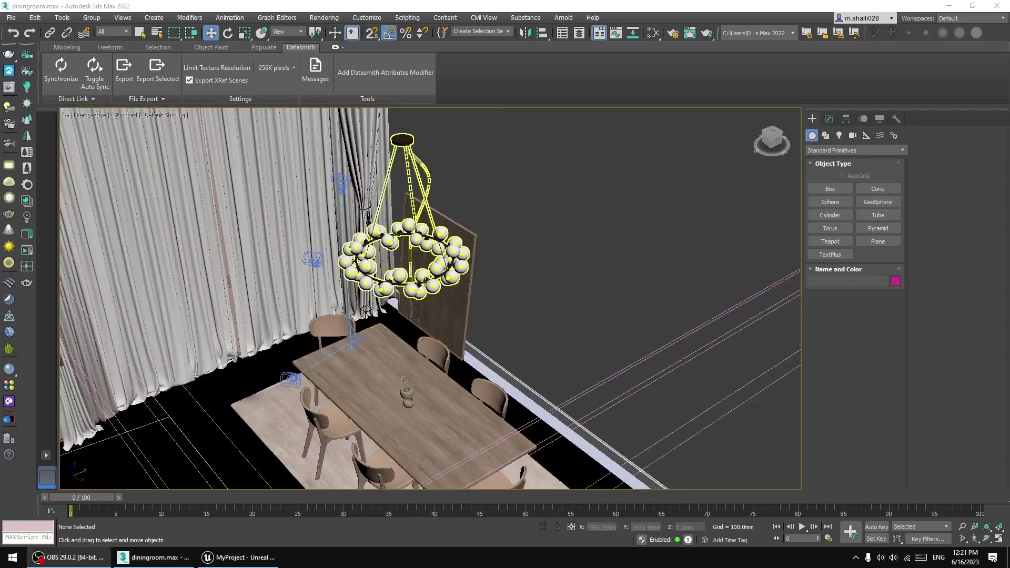
{"action": "scroll", "coordinate": [418, 269], "scroll_direction": "up", "scroll_amount": 5}
{"action": "scroll", "coordinate": [418, 269], "scroll_direction": "up", "scroll_amount": 4}
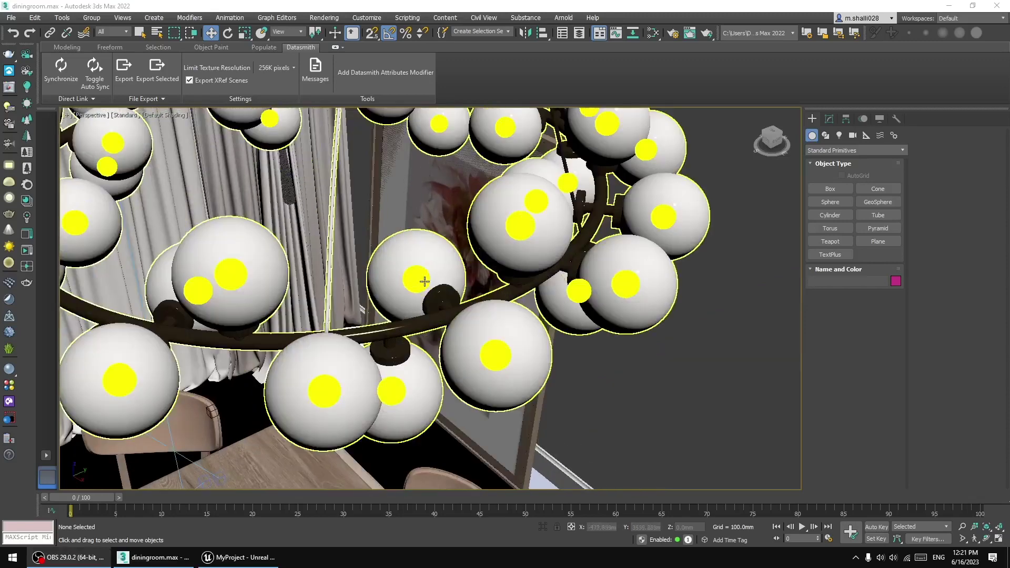
{"action": "scroll", "coordinate": [424, 281], "scroll_direction": "down", "scroll_amount": 10}
{"action": "left_click", "coordinate": [158, 34]}
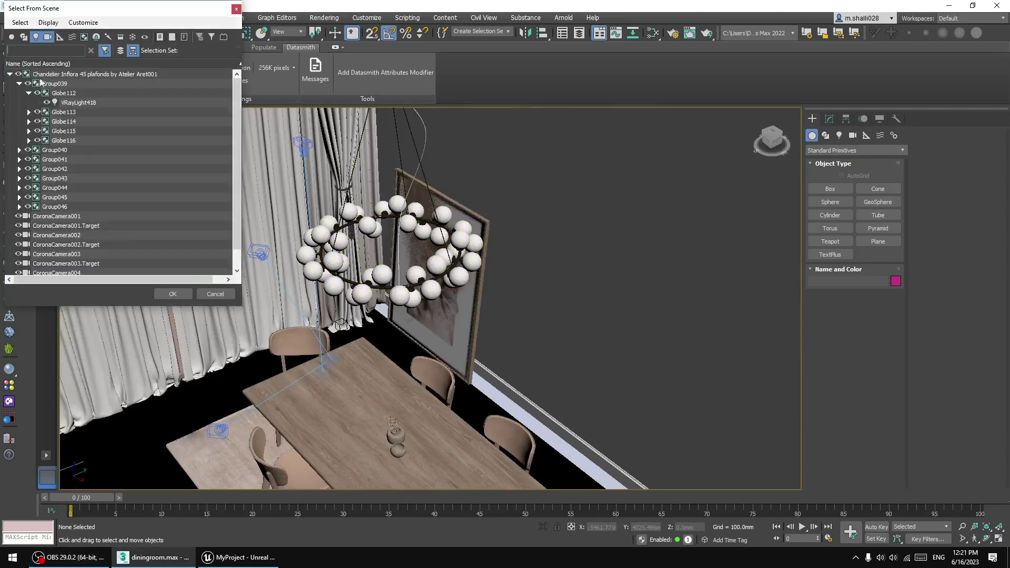
{"action": "left_click", "coordinate": [236, 10]}
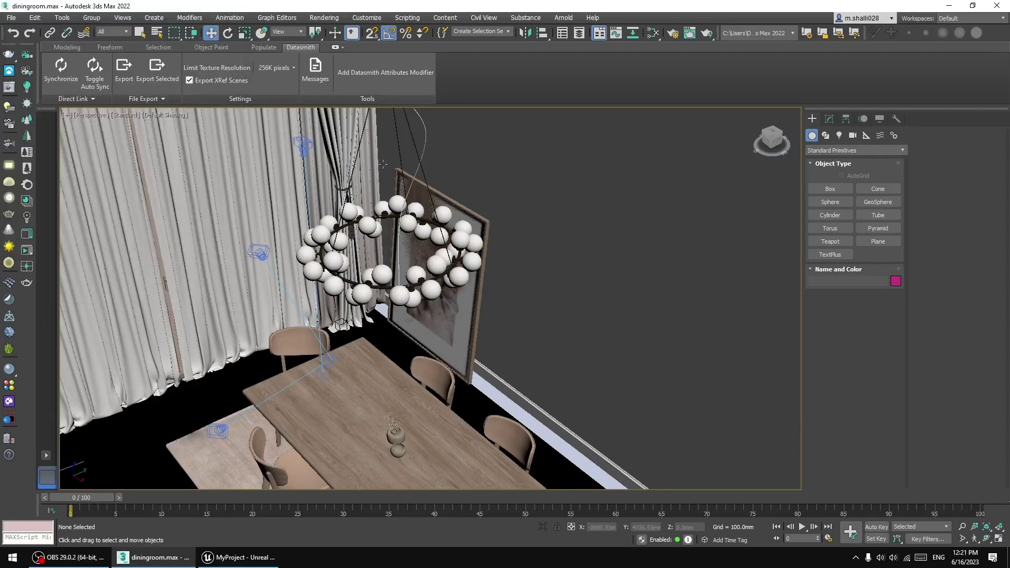
{"action": "left_click", "coordinate": [407, 222]}
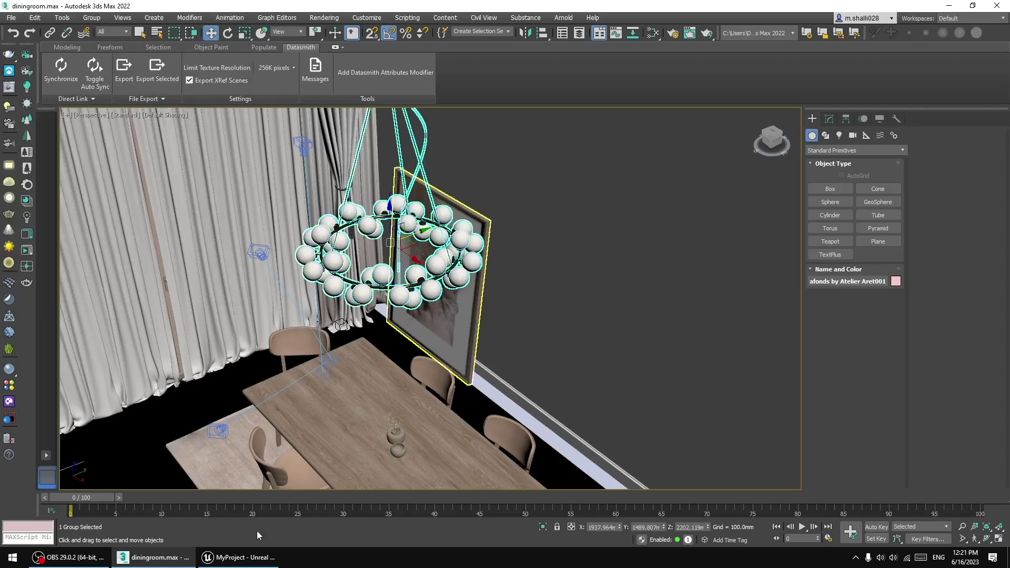
{"action": "left_click", "coordinate": [243, 557]}
{"action": "mouse_move", "coordinate": [411, 263]}
{"action": "right_mouse_down"}
{"action": "mouse_move", "coordinate": [406, 160]}
{"action": "mouse_move", "coordinate": [406, 261]}
{"action": "right_mouse_up"}
{"action": "left_click", "coordinate": [243, 557]}
{"action": "scroll", "coordinate": [409, 258], "scroll_direction": "down", "scroll_amount": 5}
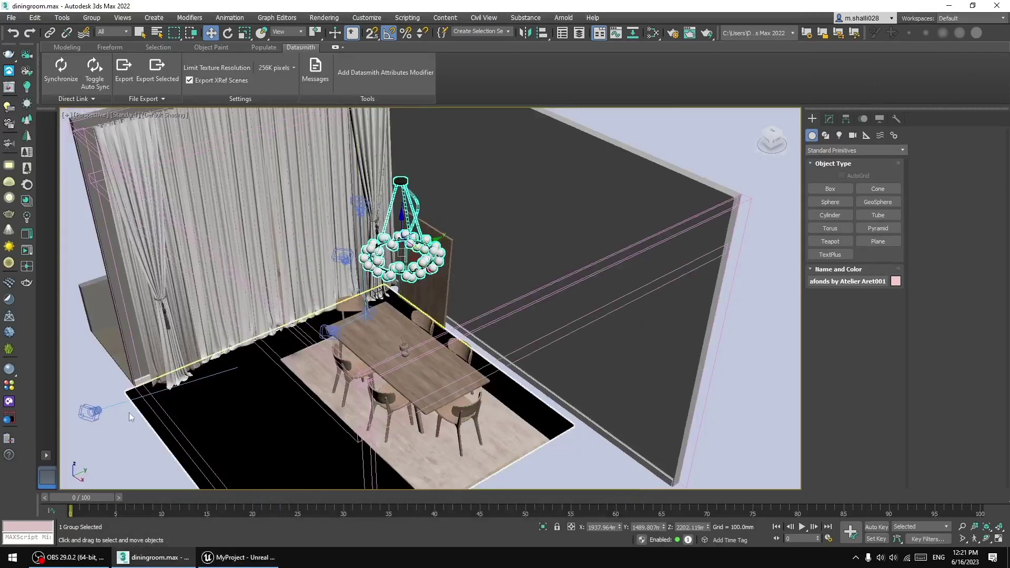
- Filter the scene's object list to cameras, select all four Corona cameras with their targets and delete them
{"action": "left_click", "coordinate": [84, 362]}
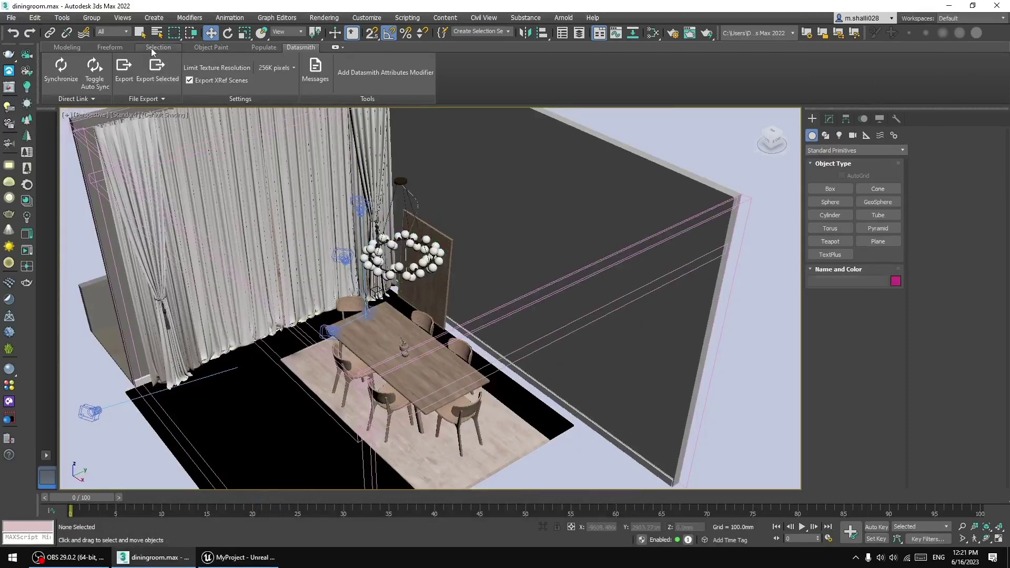
{"action": "left_click", "coordinate": [156, 33]}
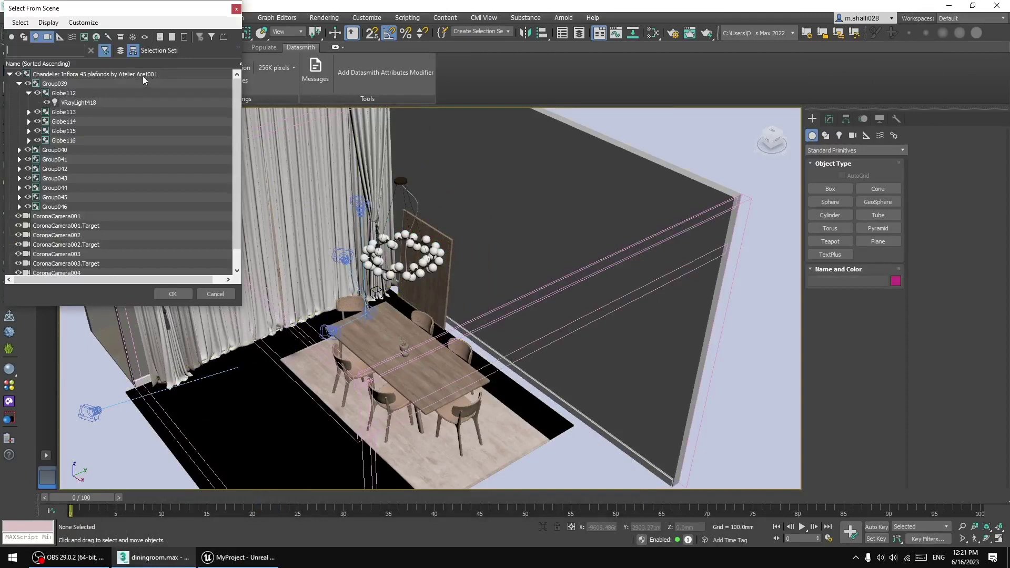
{"action": "left_click", "coordinate": [39, 38]}
{"action": "left_click", "coordinate": [60, 65]}
{"action": "left_click", "coordinate": [61, 74]}
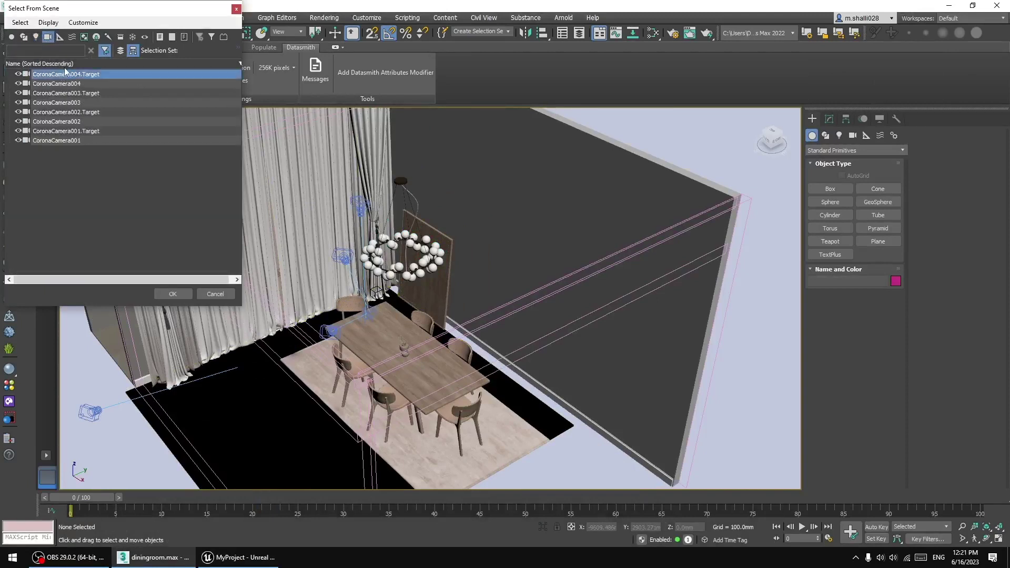
{"action": "left_click", "coordinate": [71, 145]}
{"action": "key", "text": "ctrl+a"}
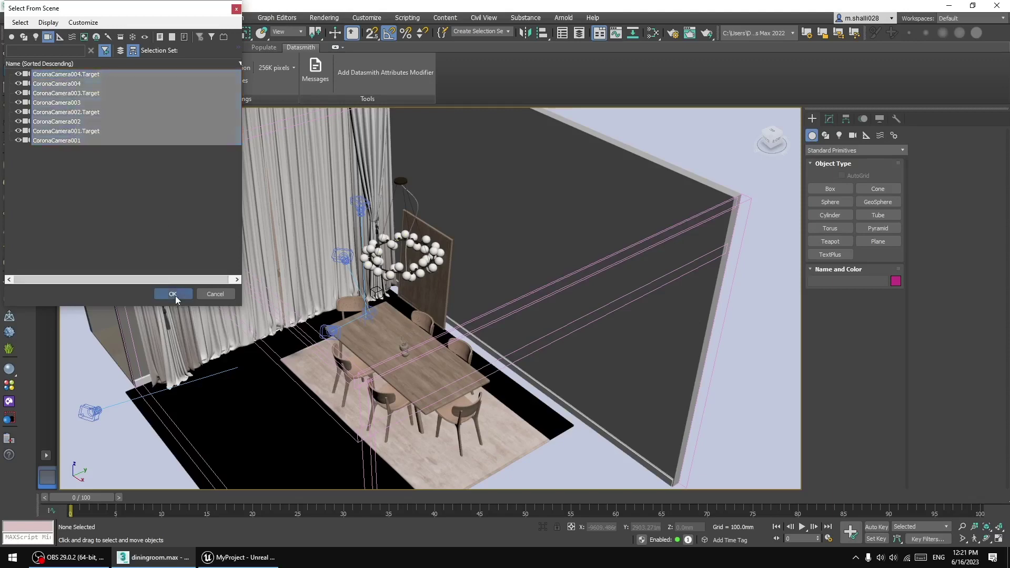
{"action": "left_click", "coordinate": [174, 295]}
{"action": "key", "text": "Delete"}
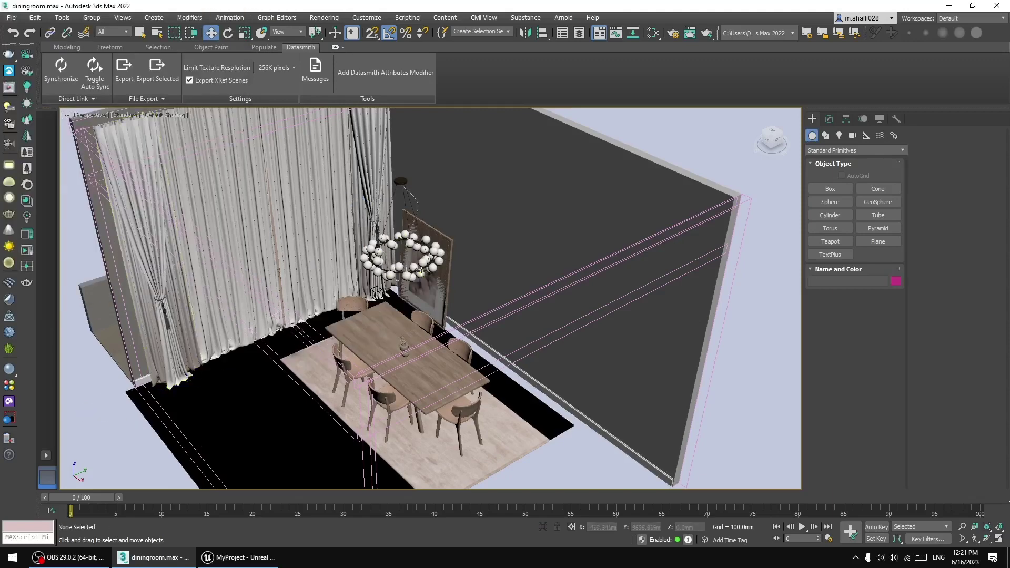
- Save the dining room scene and export it as a Datasmith file, replacing the existing diningroom.udatasmith in the nn2 folder
{"action": "scroll", "coordinate": [419, 270], "scroll_direction": "up", "scroll_amount": 4}
{"action": "scroll", "coordinate": [421, 270], "scroll_direction": "down", "scroll_amount": 2}
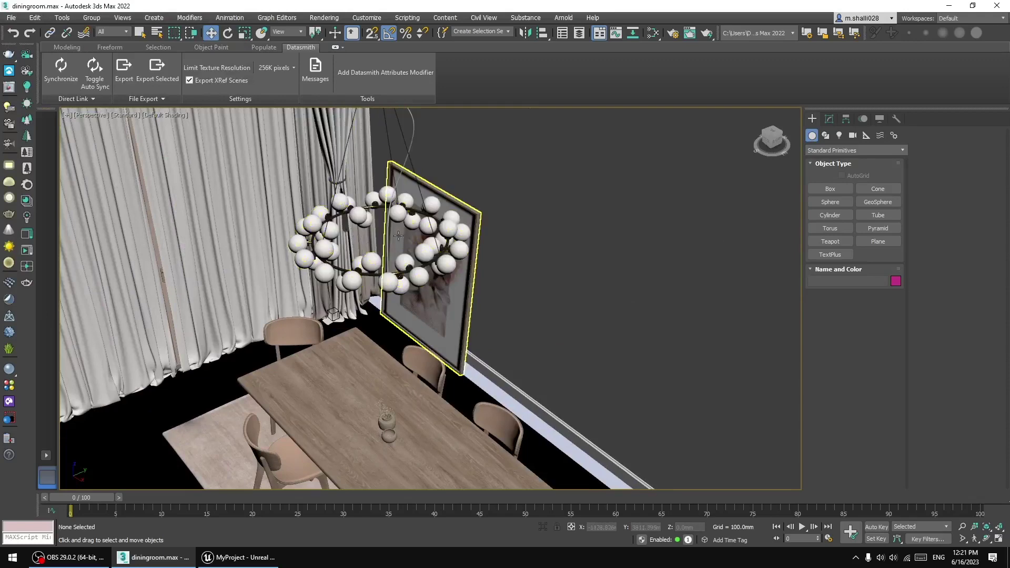
{"action": "scroll", "coordinate": [415, 266], "scroll_direction": "down", "scroll_amount": 5}
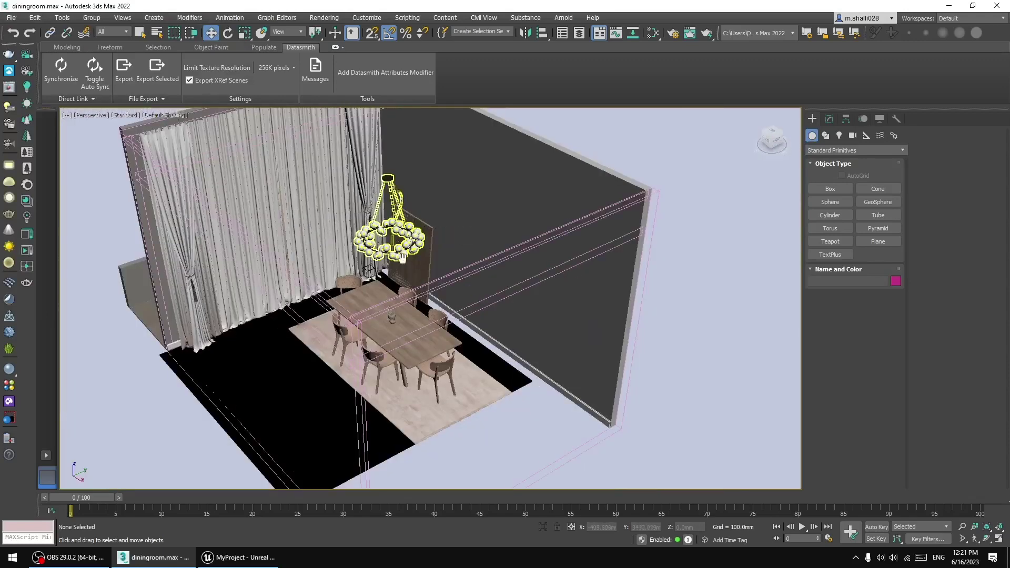
{"action": "middle_click_drag", "start_coordinate": [402, 258], "coordinate": [374, 287]}
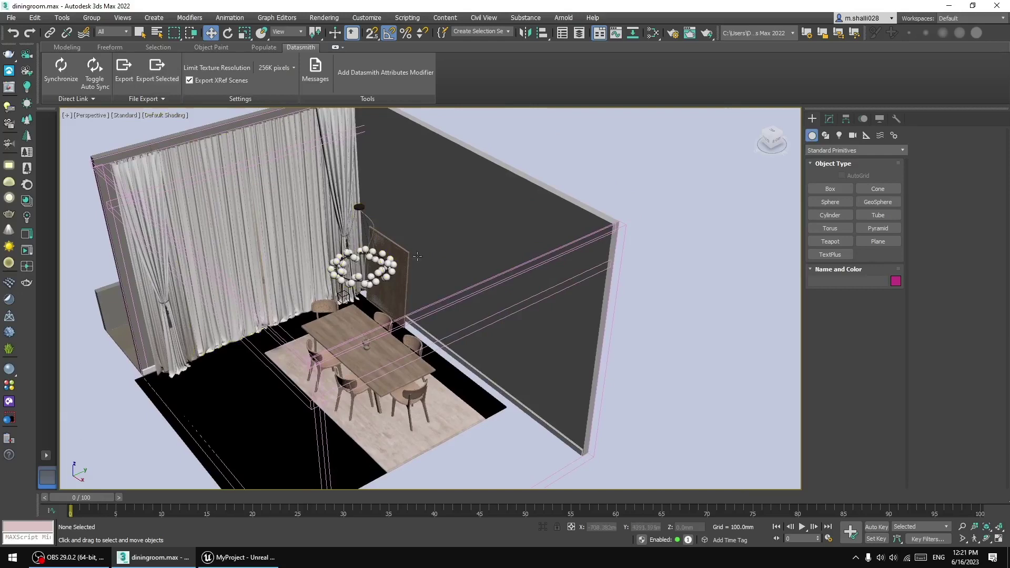
{"action": "middle_click_drag", "start_coordinate": [552, 169], "coordinate": [571, 186]}
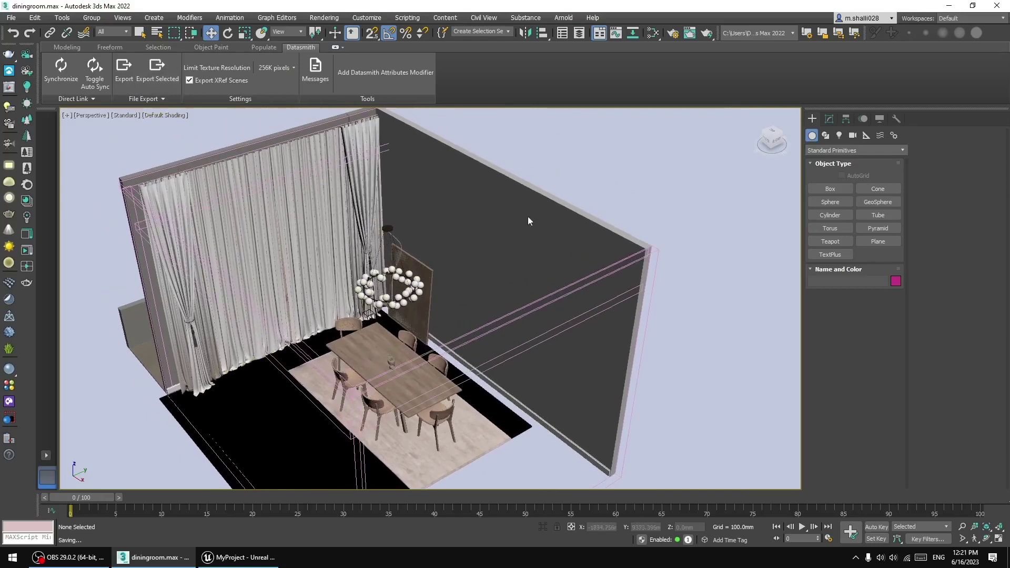
{"action": "left_click", "coordinate": [124, 71]}
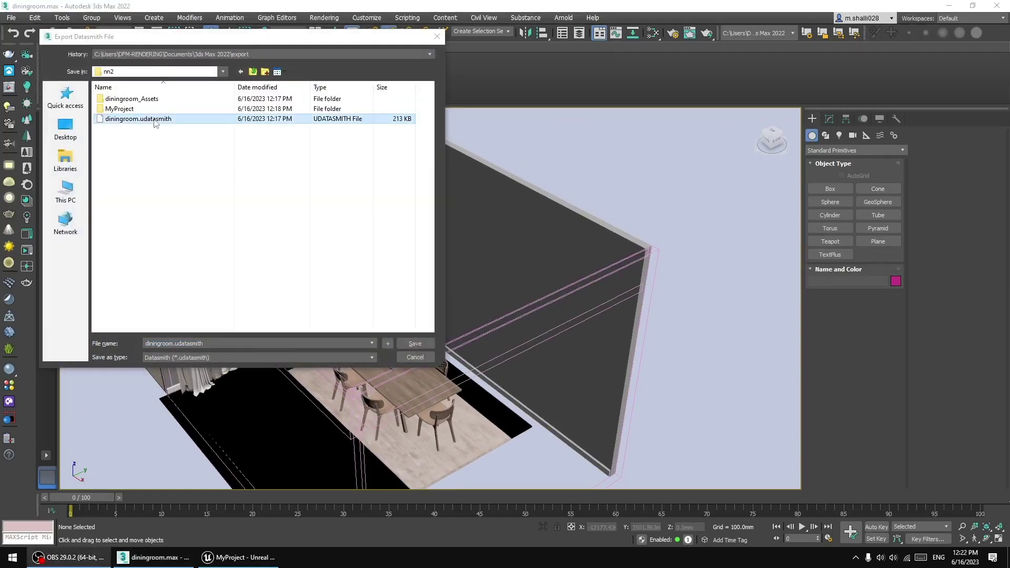
{"action": "double_click", "coordinate": [155, 120]}
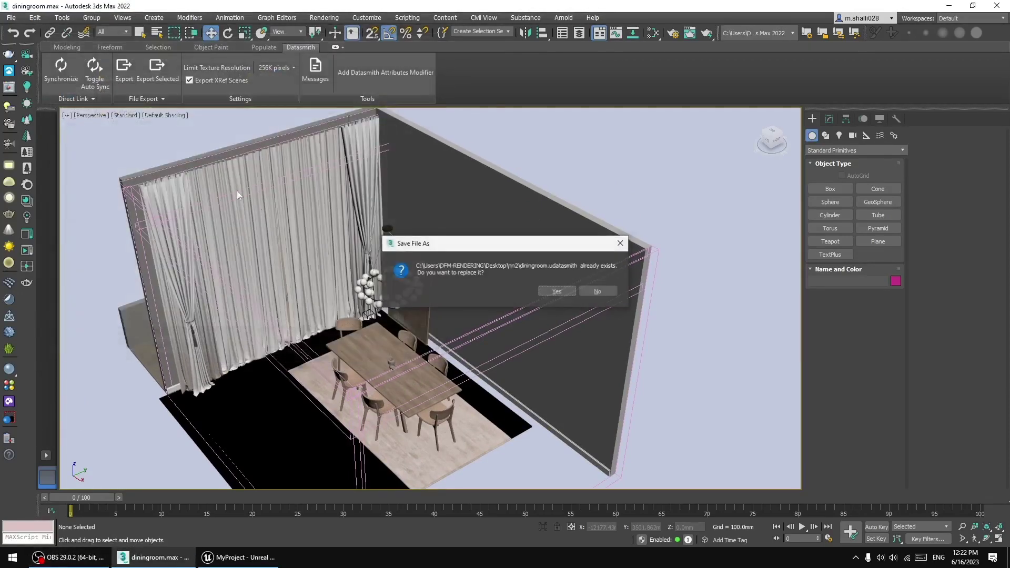
{"action": "left_click", "coordinate": [558, 292]}
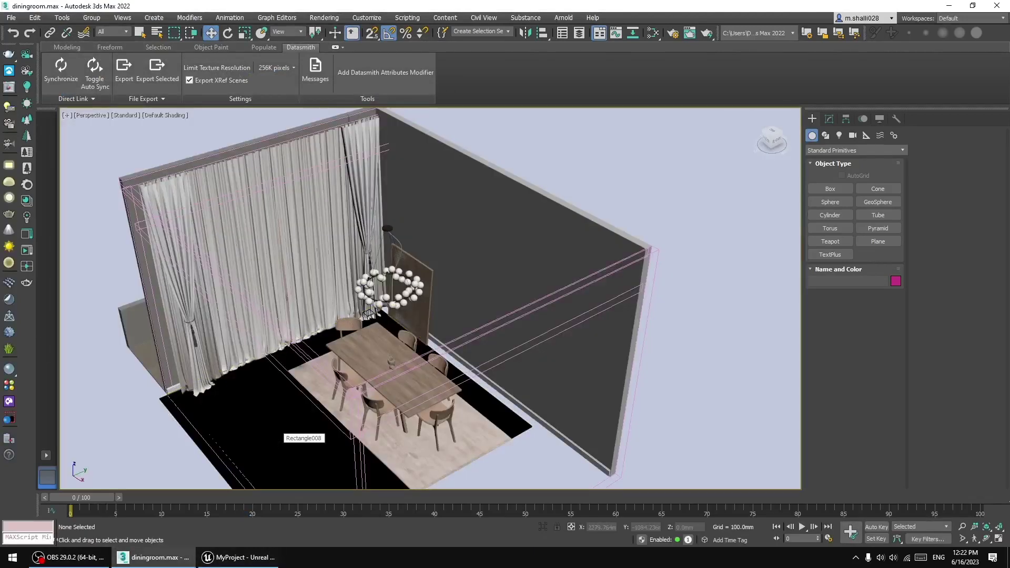
{"action": "left_click", "coordinate": [185, 557]}
{"action": "left_click", "coordinate": [184, 557]}
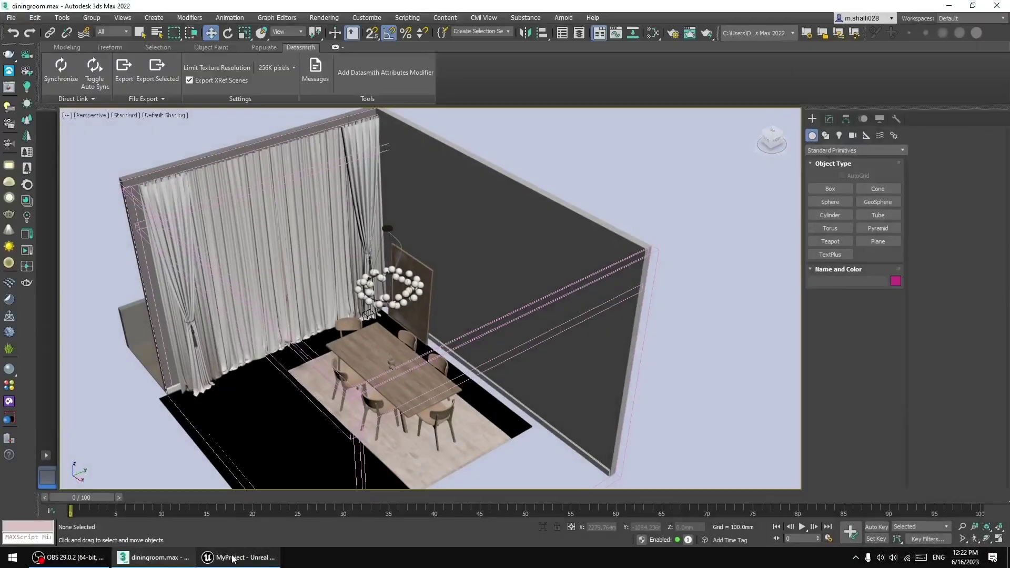
- Switch to Unreal Engine and reimport the diningroom Datasmith scene with only geometry, materials and textures, keeping Datasmith Scene Actors synced
{"action": "left_click", "coordinate": [232, 557]}
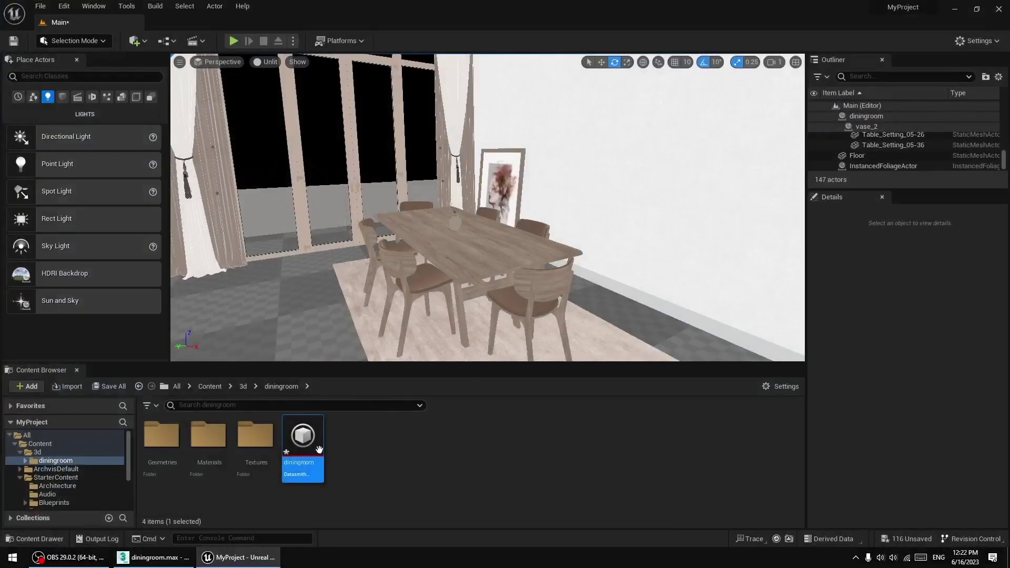
{"action": "left_click", "coordinate": [43, 453]}
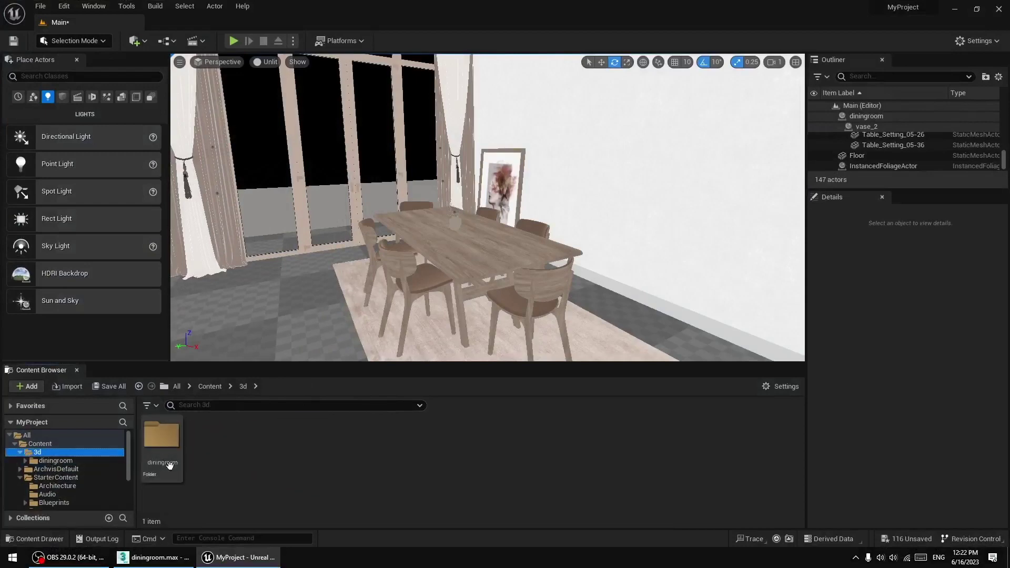
{"action": "double_click", "coordinate": [163, 449]}
{"action": "right_click", "coordinate": [300, 447]}
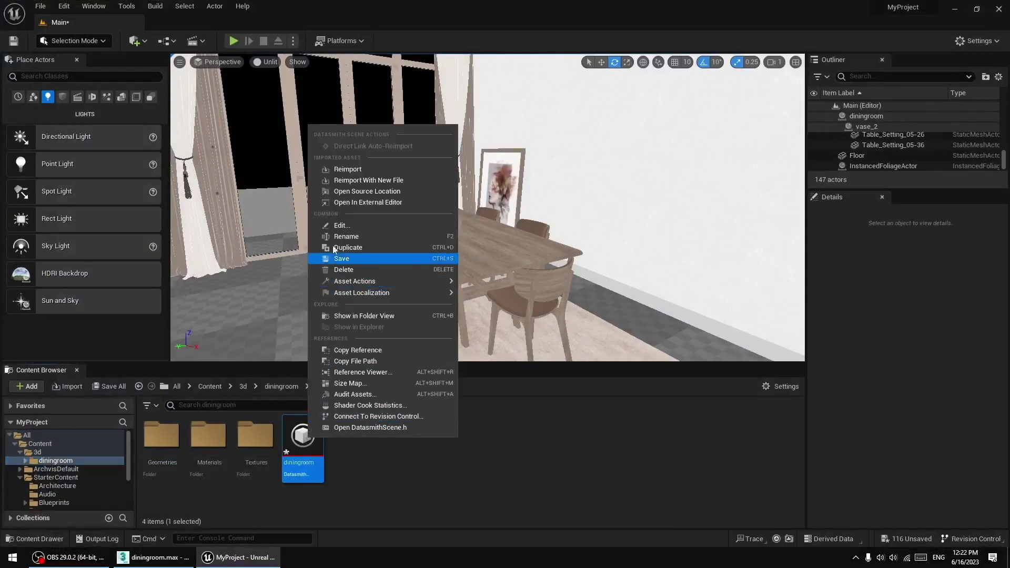
{"action": "left_click", "coordinate": [349, 170]}
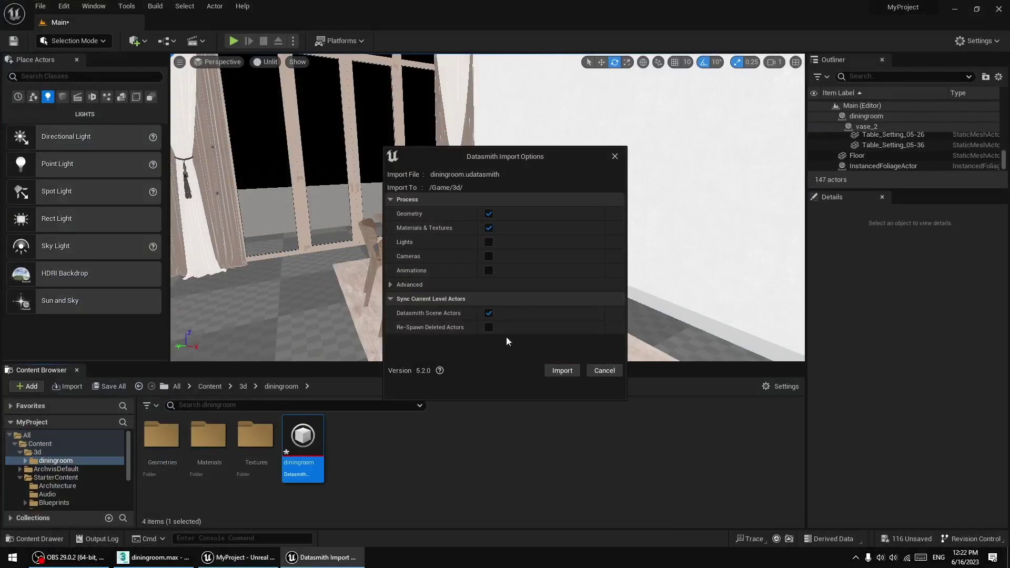
{"action": "left_click", "coordinate": [559, 372]}
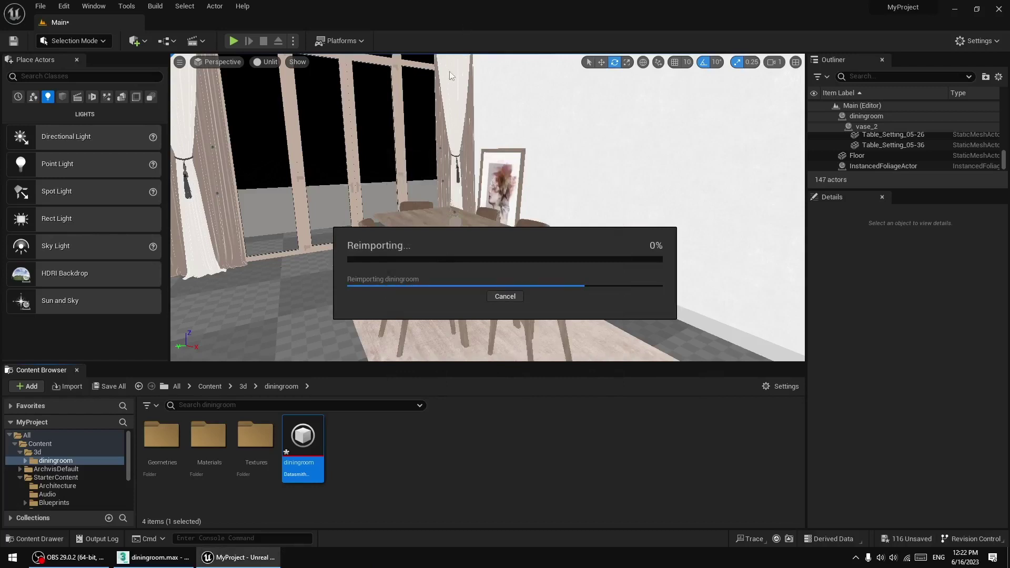
- Select a globe of the reimported chandelier and view it above the dining table from several angles
{"action": "right_click_drag", "start_coordinate": [453, 191], "coordinate": [453, 78]}
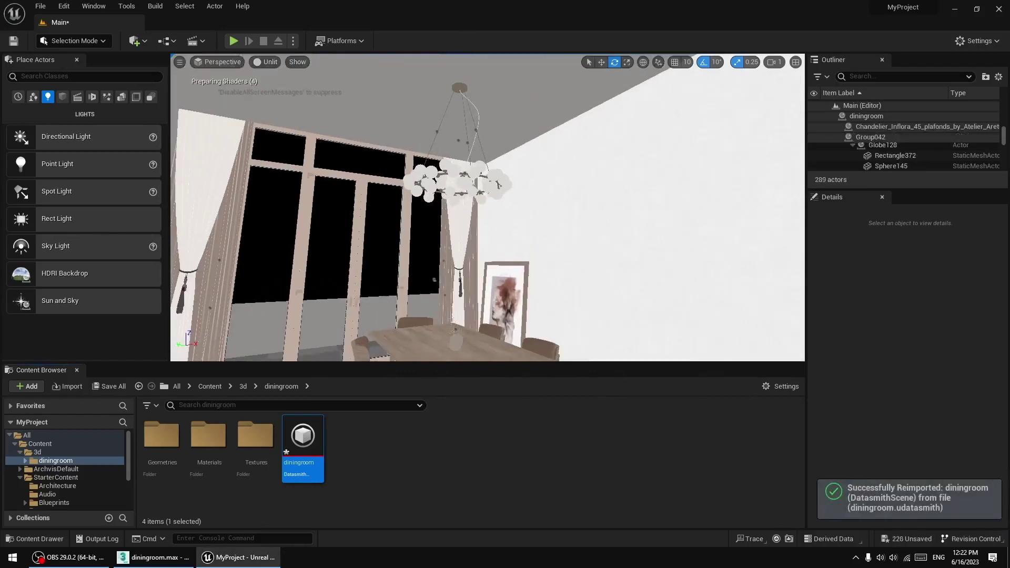
{"action": "left_click", "coordinate": [452, 169]}
{"action": "left_click_drag", "start_coordinate": [470, 202], "coordinate": [520, 202], "text": "alt"}
{"action": "mouse_move", "coordinate": [512, 231]}
{"action": "right_mouse_down"}
{"action": "mouse_move", "coordinate": [512, 215]}
{"action": "mouse_move", "coordinate": [547, 221]}
{"action": "mouse_move", "coordinate": [514, 282]}
{"action": "mouse_move", "coordinate": [547, 257]}
{"action": "mouse_move", "coordinate": [521, 266]}
{"action": "mouse_move", "coordinate": [500, 247]}
{"action": "mouse_move", "coordinate": [512, 236]}
{"action": "mouse_move", "coordinate": [492, 231]}
{"action": "right_mouse_up"}
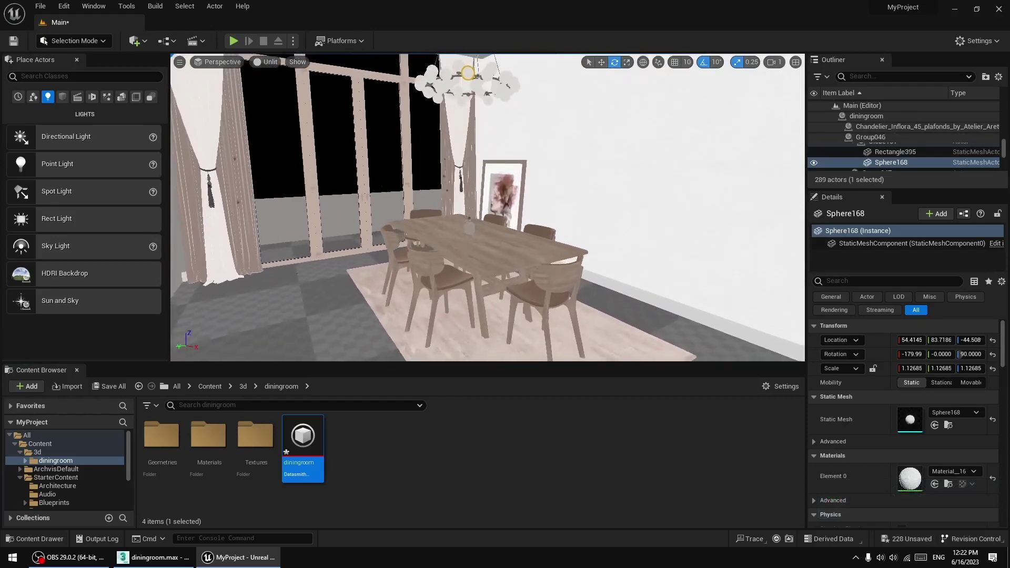
- Set the viewport shading to Lit, place a trial Point Light at the chandelier and delete it
{"action": "left_click", "coordinate": [267, 61]}
{"action": "left_click", "coordinate": [289, 91]}
{"action": "left_click", "coordinate": [265, 62]}
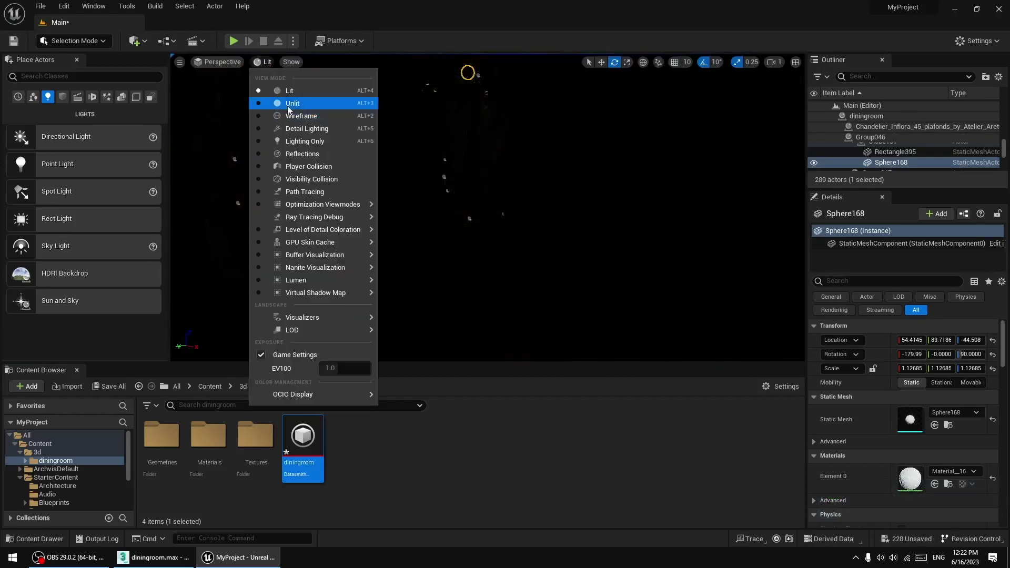
{"action": "right_click_drag", "start_coordinate": [502, 122], "coordinate": [487, 117]}
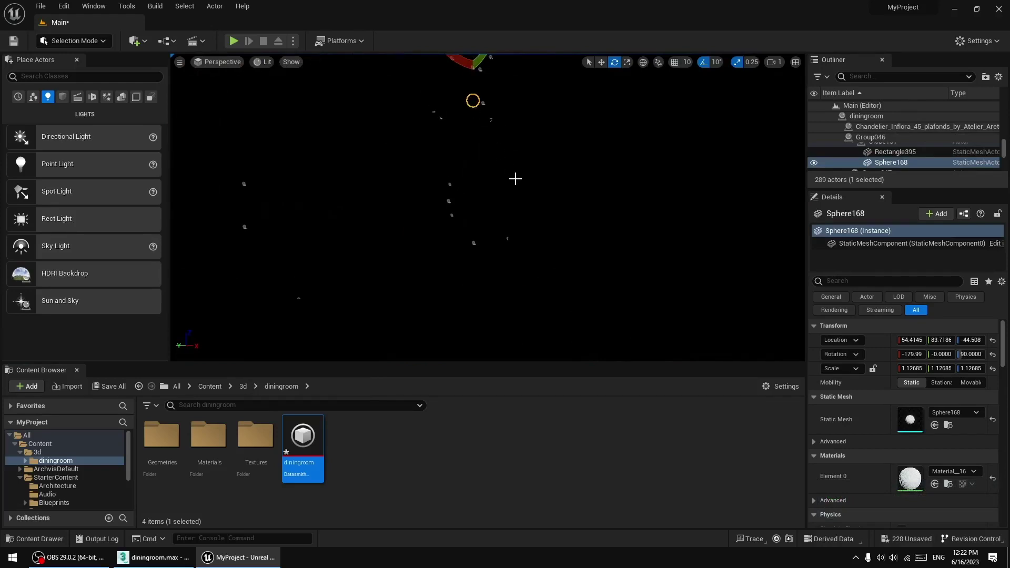
{"action": "left_click_drag", "start_coordinate": [68, 164], "coordinate": [500, 107]}
{"action": "left_click", "coordinate": [601, 62]}
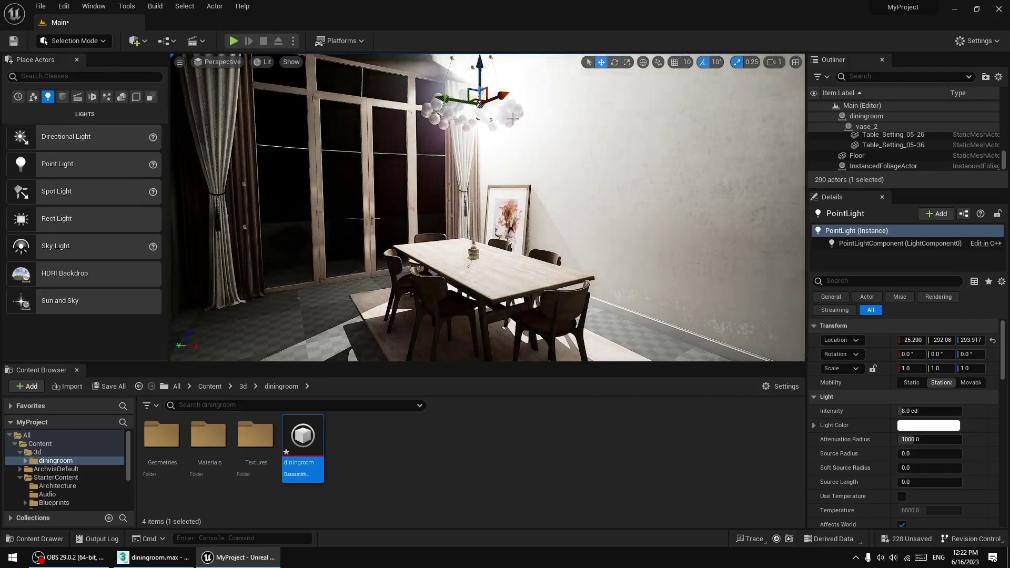
{"action": "key", "text": "Delete"}
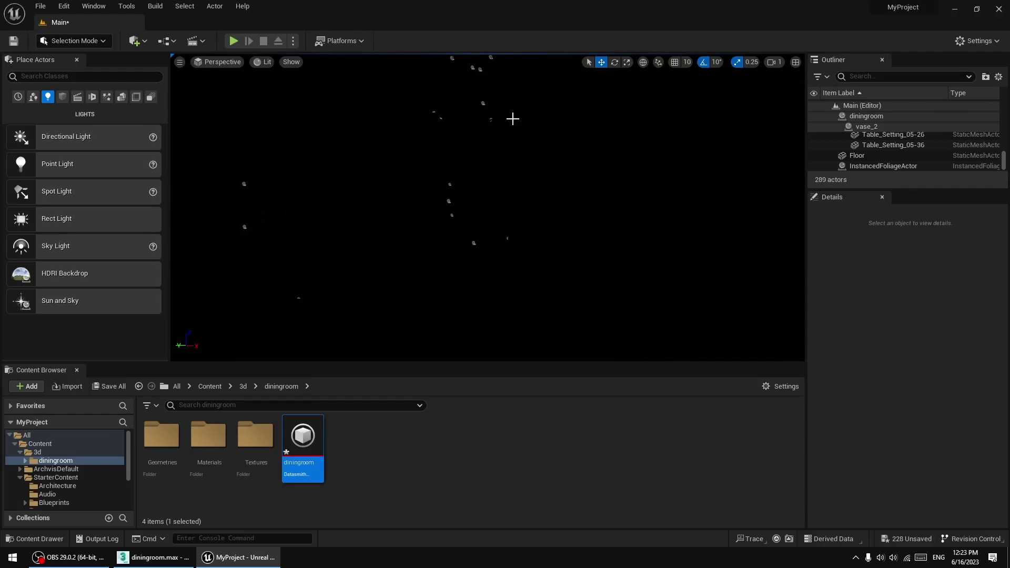
- Select a chandelier globe, clear the asset selection and return the viewport shading to Unlit
{"action": "left_click", "coordinate": [479, 112]}
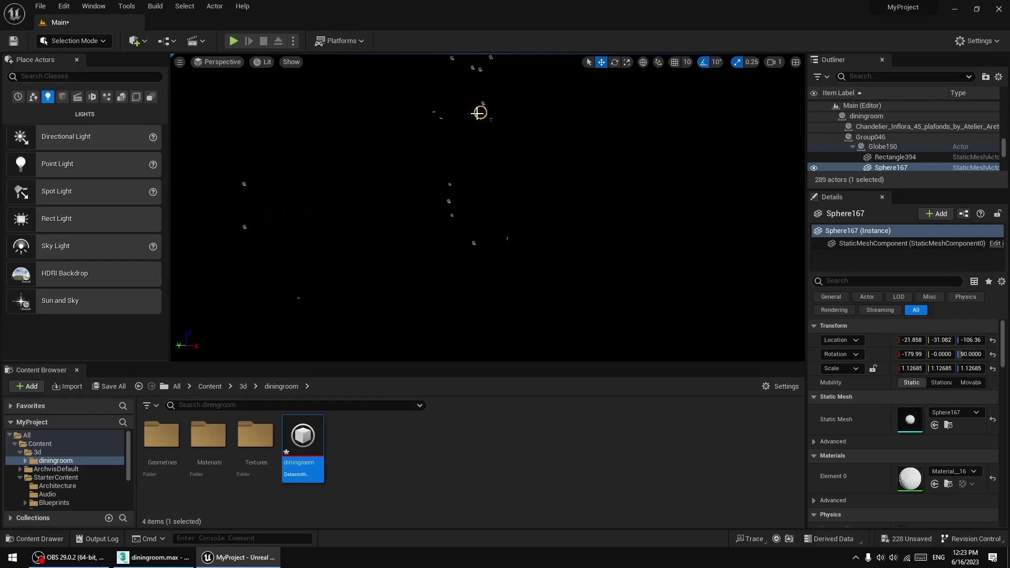
{"action": "left_click", "coordinate": [461, 441]}
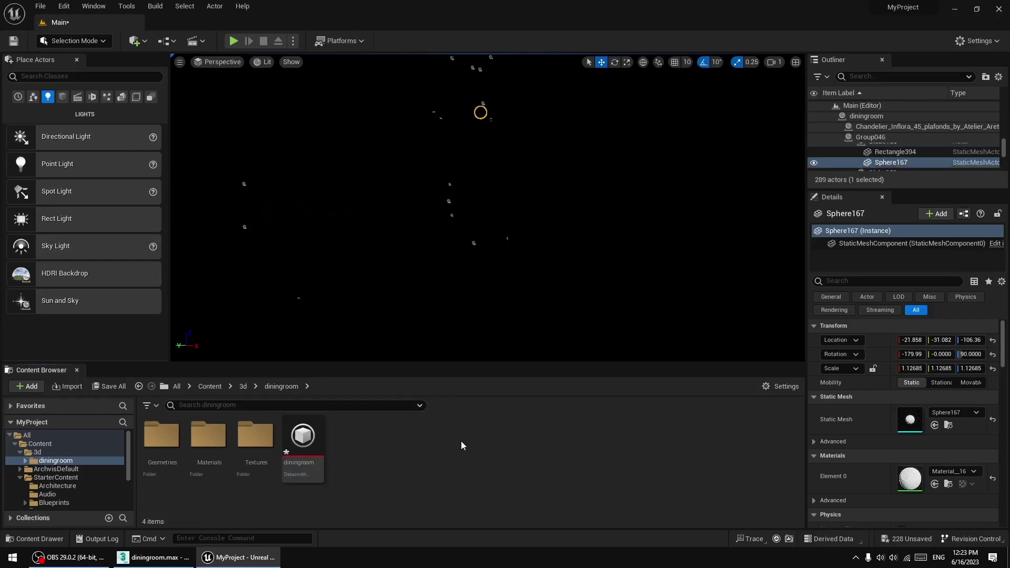
{"action": "left_click", "coordinate": [265, 62]}
{"action": "left_click", "coordinate": [295, 104]}
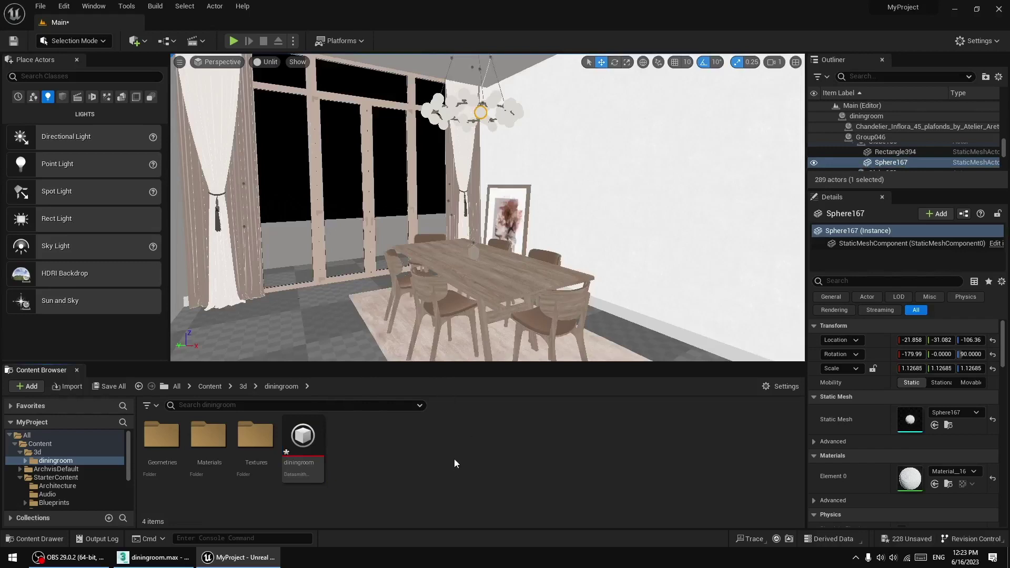
- Create a new material named light in the 3d content folder
{"action": "left_click", "coordinate": [35, 453]}
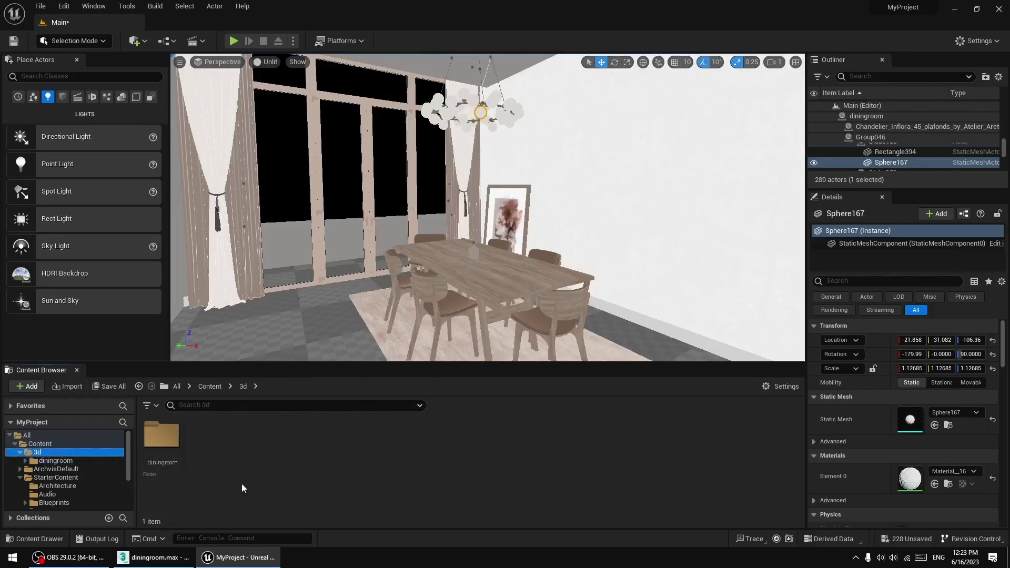
{"action": "right_click", "coordinate": [401, 466]}
{"action": "mouse_move", "coordinate": [456, 261]}
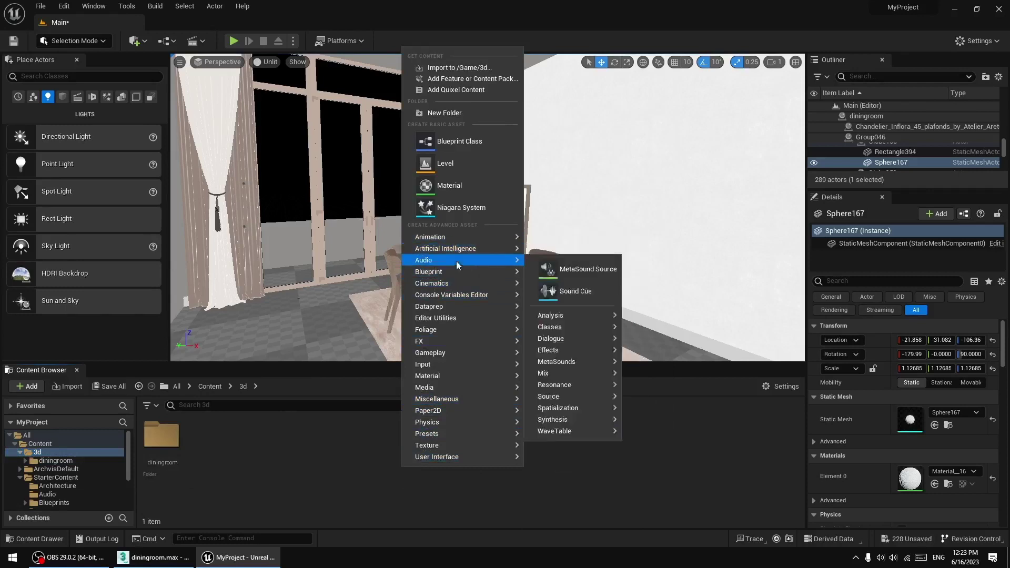
{"action": "mouse_move", "coordinate": [442, 357]}
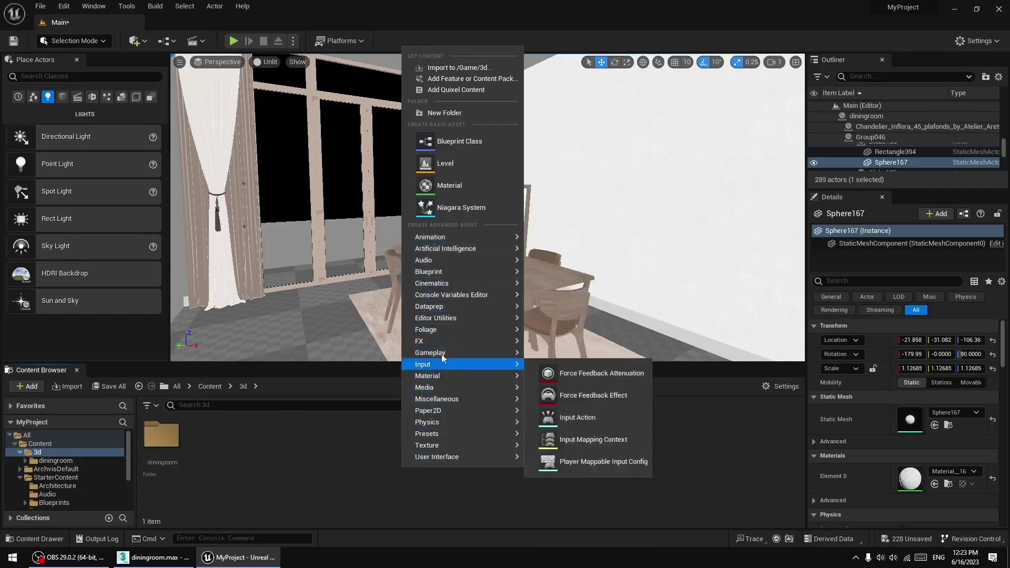
{"action": "left_click", "coordinate": [447, 185]}
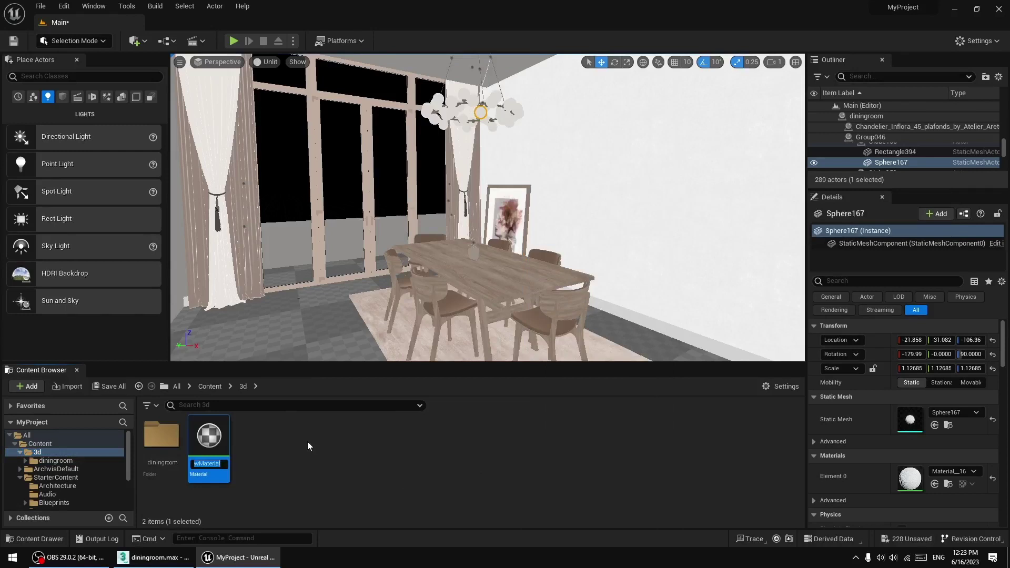
{"action": "type", "text": "light"}
{"action": "key", "text": "Return"}
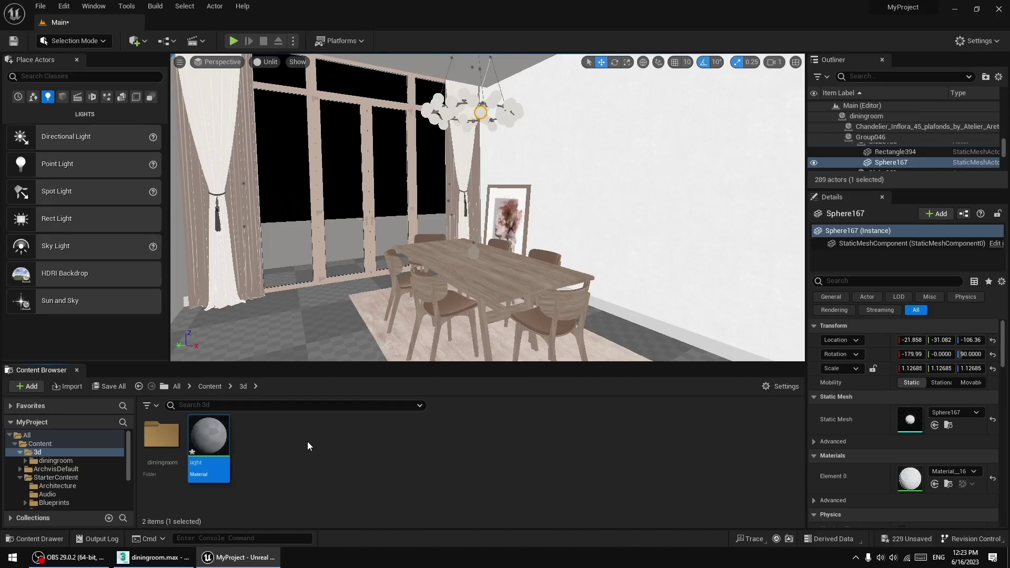
{"action": "left_click", "coordinate": [285, 462]}
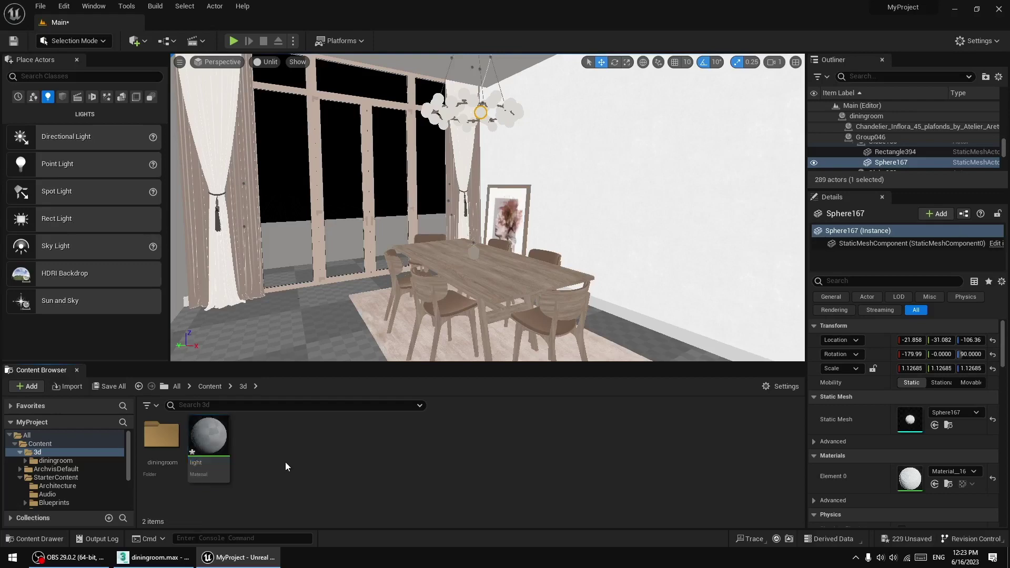
- Open the light material, dock its editor beside the Main level, and reposition the material result node in the graph
{"action": "left_click", "coordinate": [210, 442]}
{"action": "double_click", "coordinate": [210, 444]}
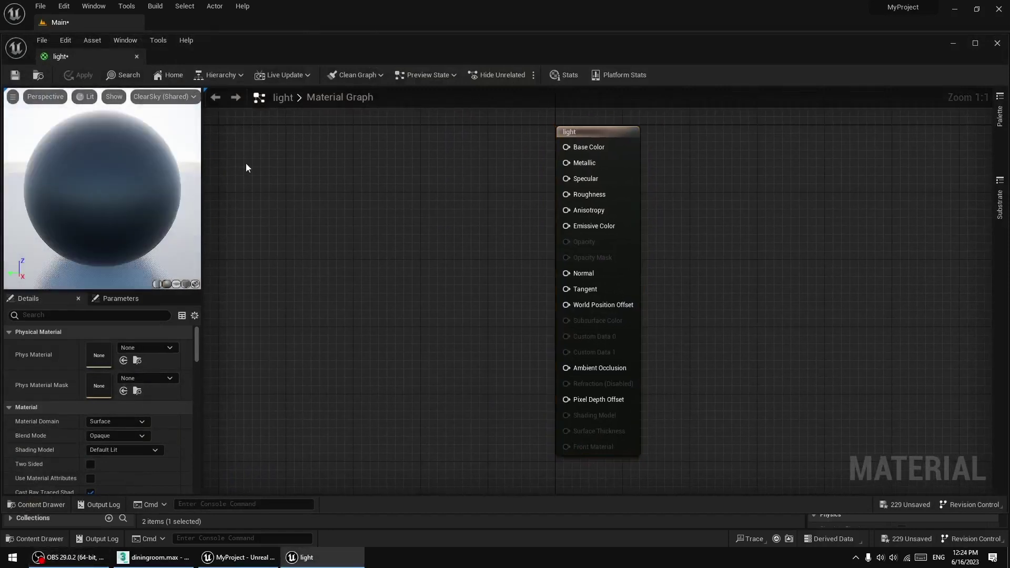
{"action": "left_click_drag", "start_coordinate": [78, 51], "coordinate": [211, 22]}
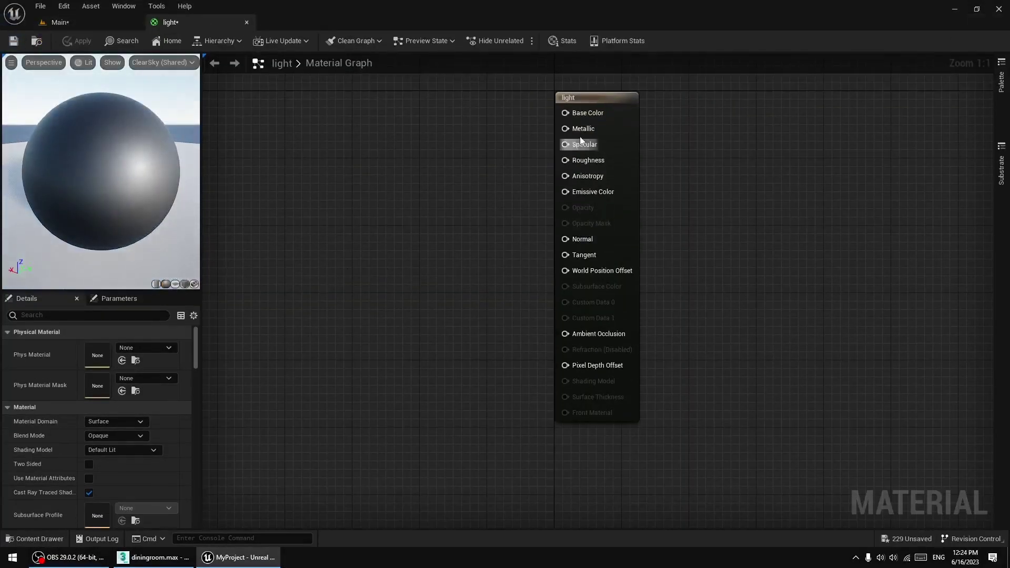
{"action": "left_click", "coordinate": [587, 98]}
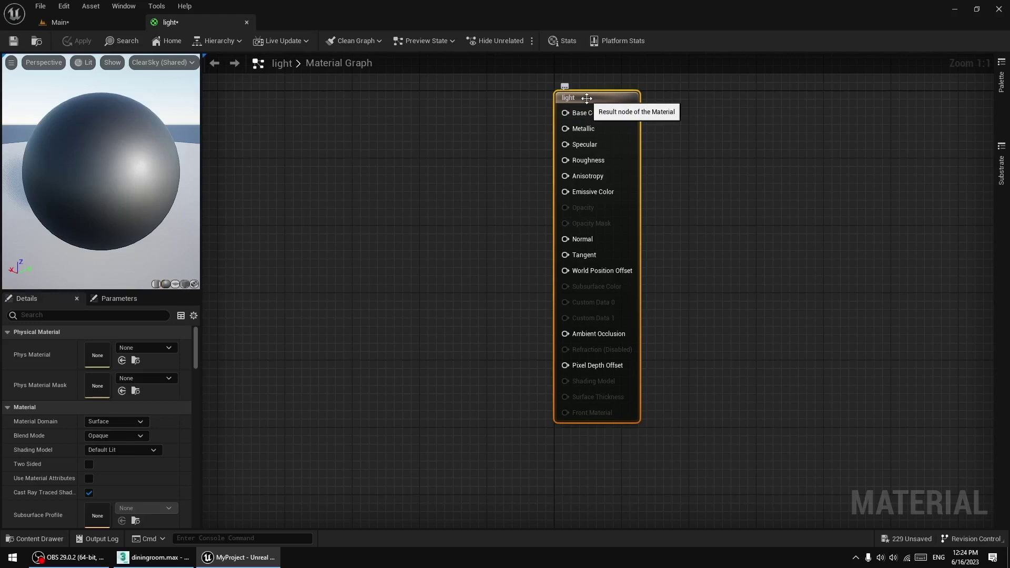
{"action": "left_click_drag", "start_coordinate": [586, 98], "coordinate": [573, 124]}
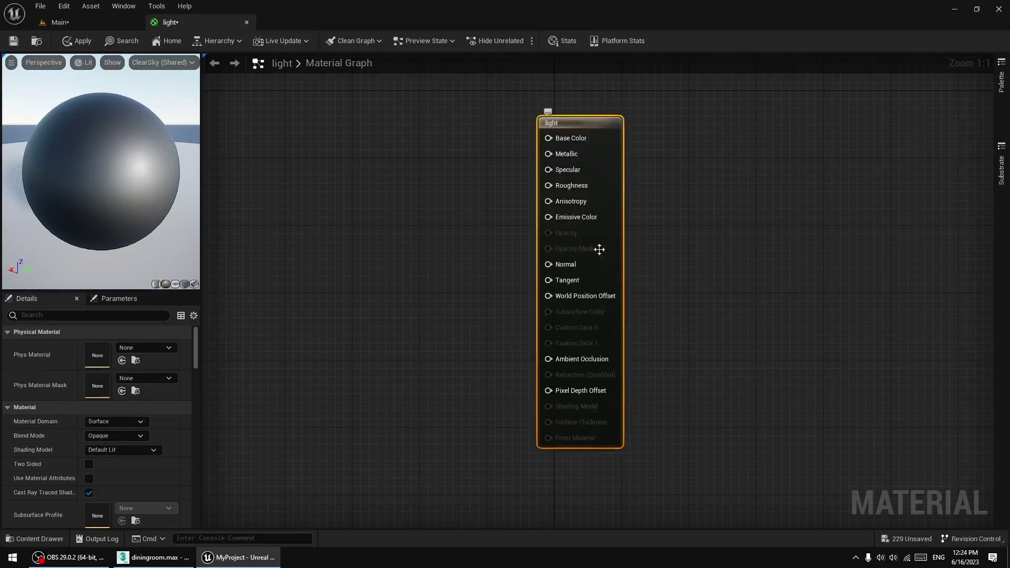
{"action": "left_click_drag", "start_coordinate": [572, 125], "coordinate": [579, 115]}
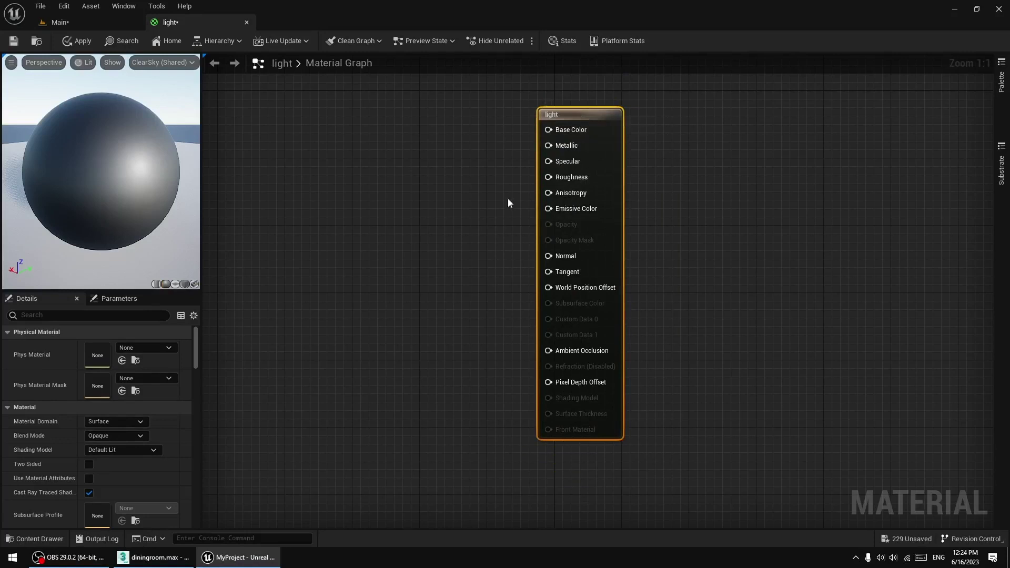
- Set the light material's shading model to Unlit and rotate the preview sphere
{"action": "left_click", "coordinate": [108, 451]}
{"action": "left_click", "coordinate": [105, 323]}
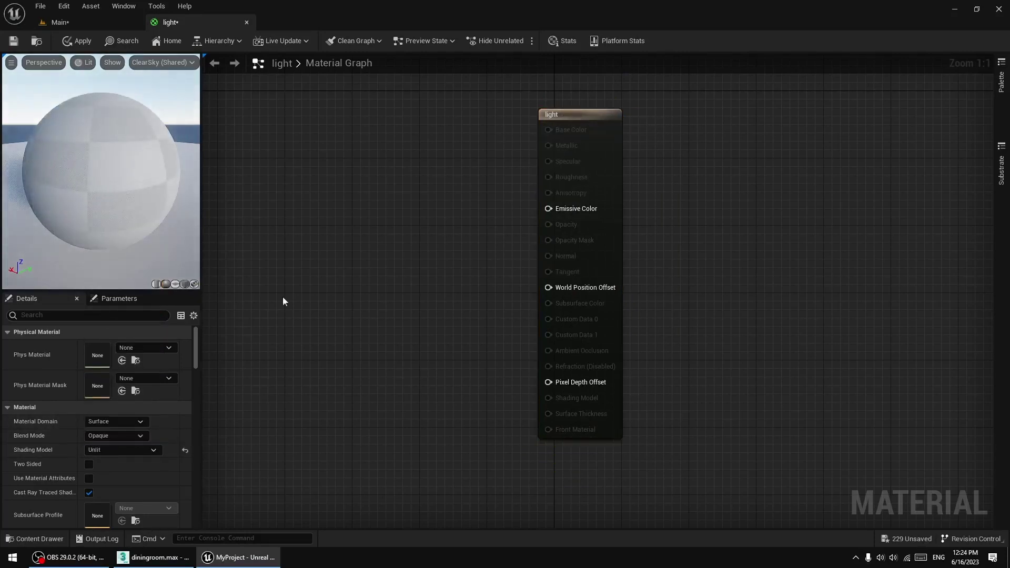
{"action": "left_click_drag", "start_coordinate": [139, 184], "coordinate": [68, 208]}
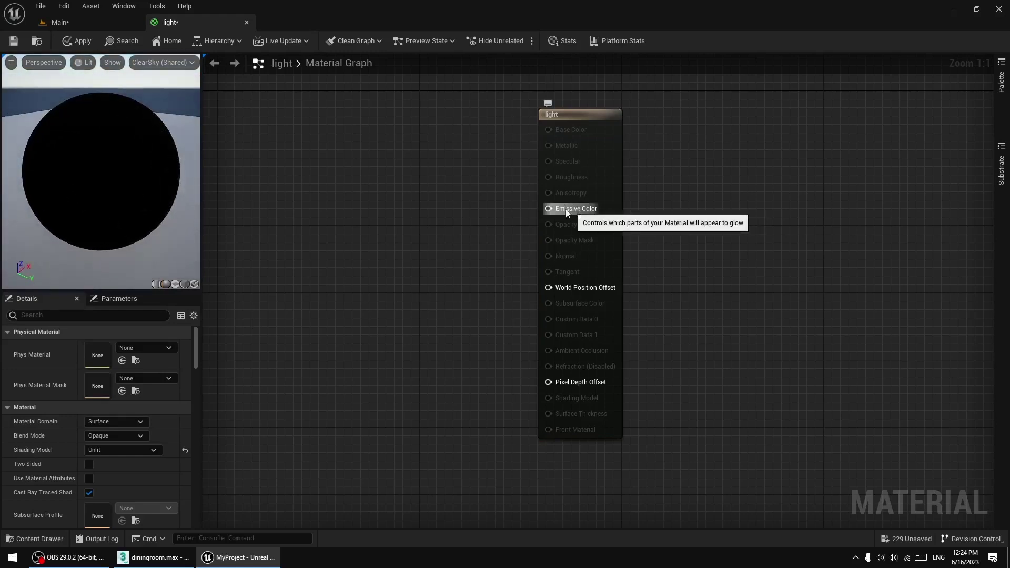
- Switch the shading model to Default Lit for comparison and return it to Unlit
{"action": "left_click", "coordinate": [110, 450]}
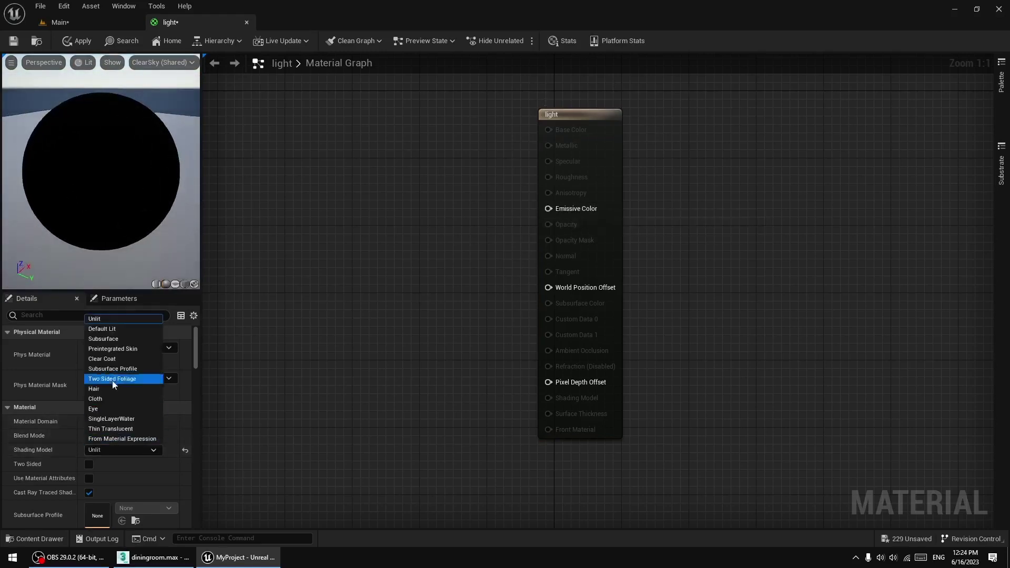
{"action": "left_click", "coordinate": [112, 330]}
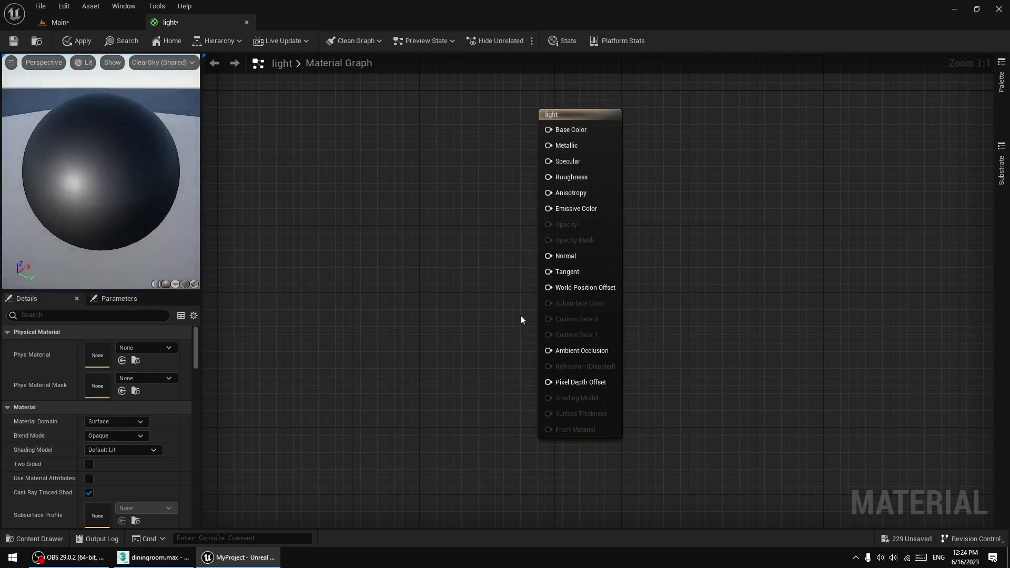
{"action": "left_click", "coordinate": [118, 449]}
{"action": "left_click", "coordinate": [176, 322]}
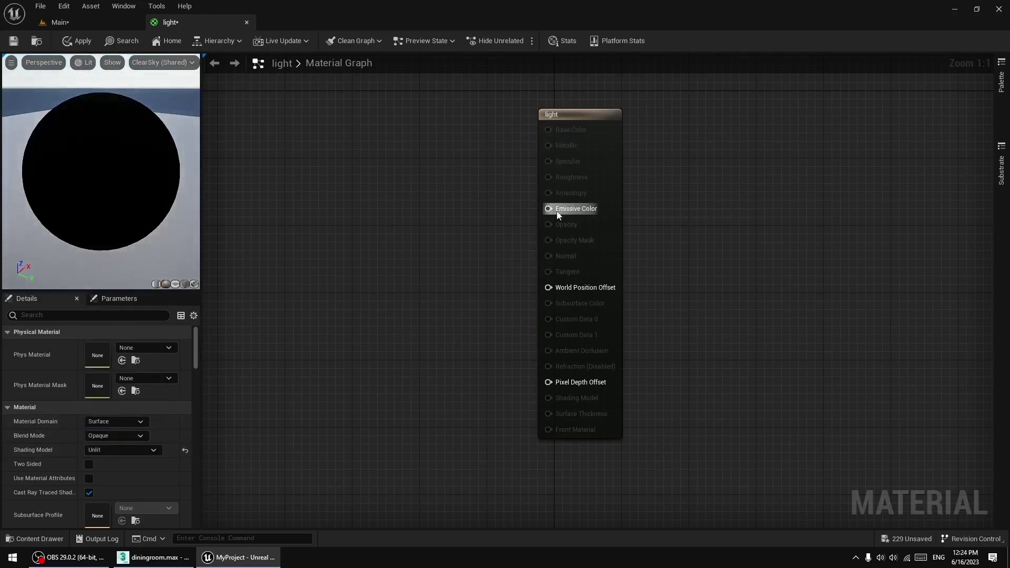
- Add a Constant3Vector node to the material graph and place it well away from the result node
{"action": "left_click_drag", "start_coordinate": [401, 233], "coordinate": [429, 242]}
{"action": "right_click_drag", "start_coordinate": [389, 226], "coordinate": [432, 249]}
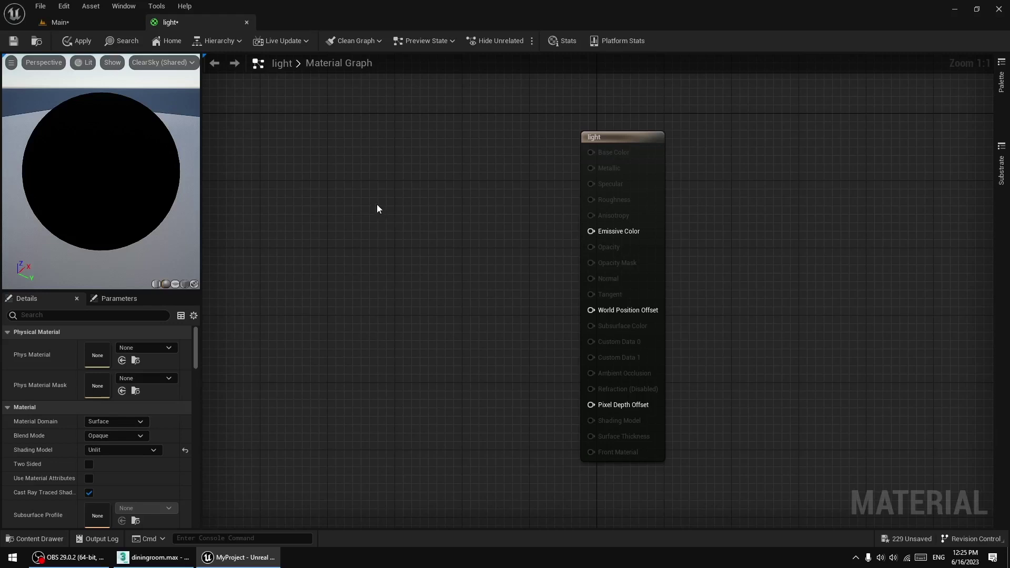
{"action": "left_click", "coordinate": [361, 198]}
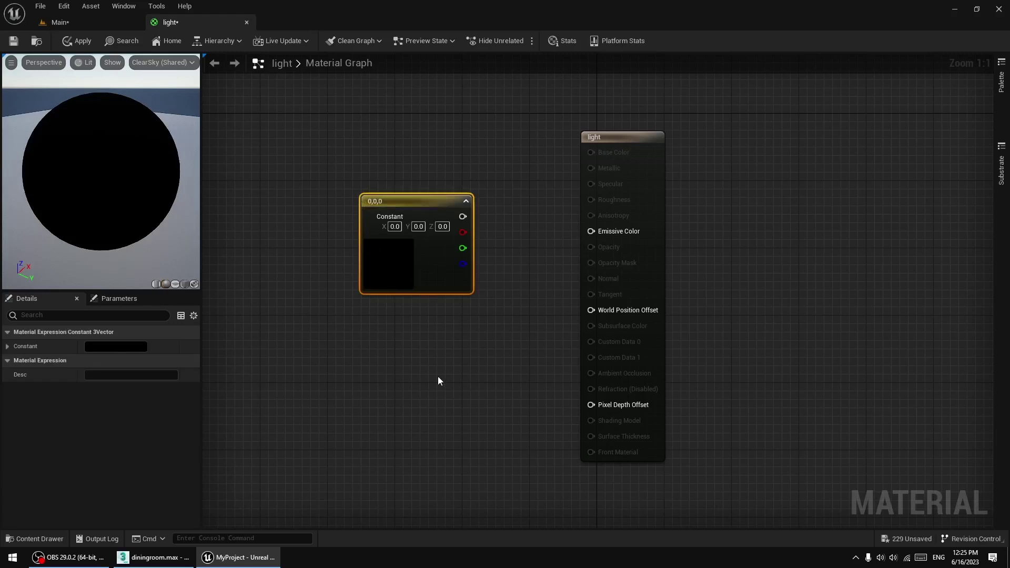
{"action": "left_click", "coordinate": [438, 424]}
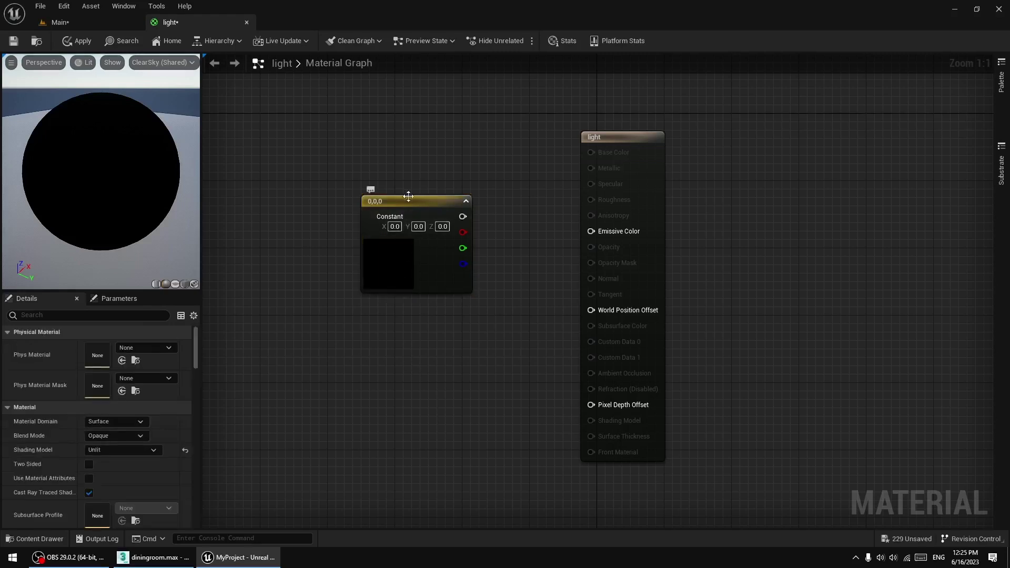
{"action": "left_click_drag", "start_coordinate": [408, 197], "coordinate": [384, 175]}
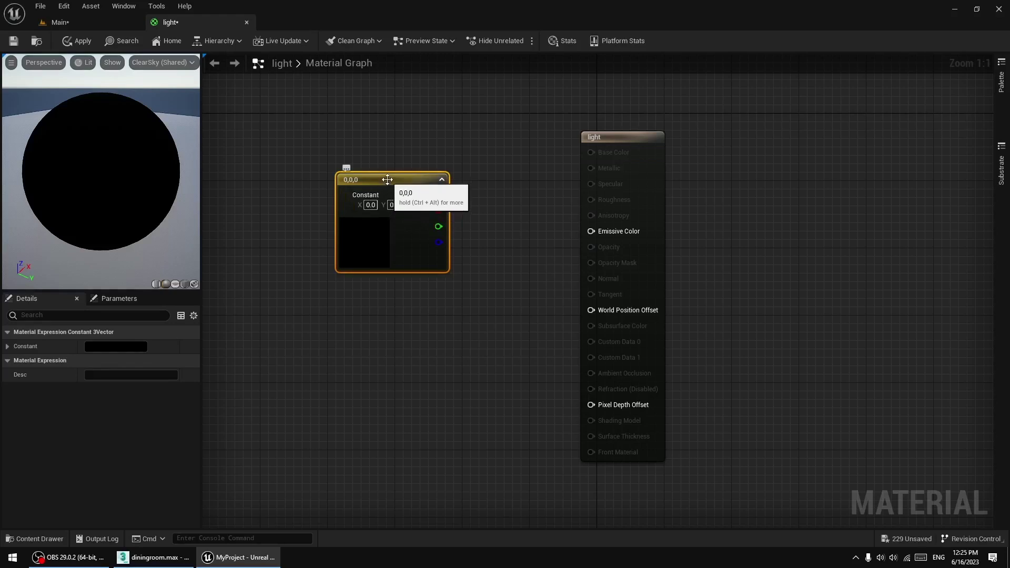
{"action": "left_click_drag", "start_coordinate": [387, 179], "coordinate": [379, 154]}
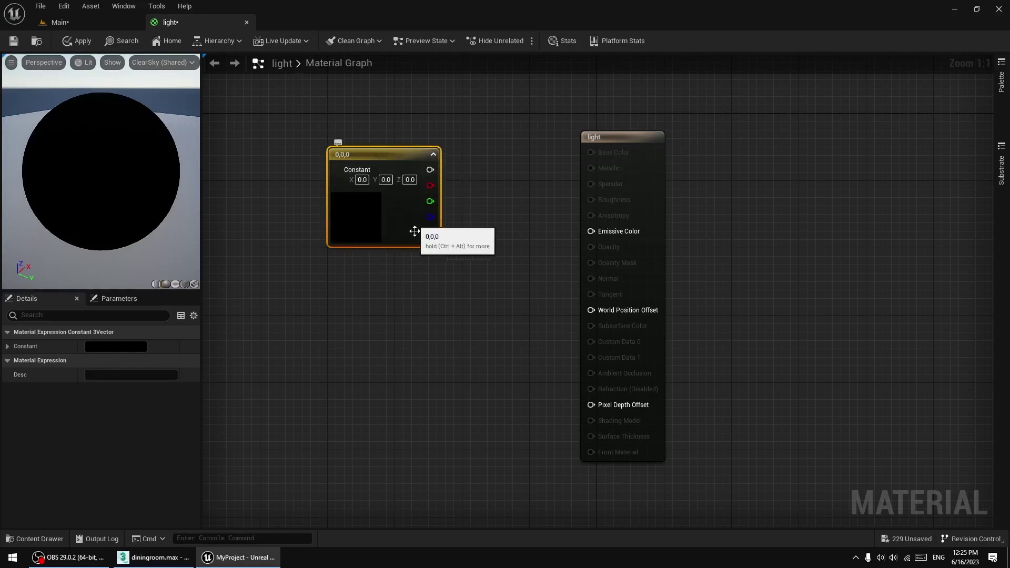
{"action": "left_click_drag", "start_coordinate": [375, 152], "coordinate": [340, 135]}
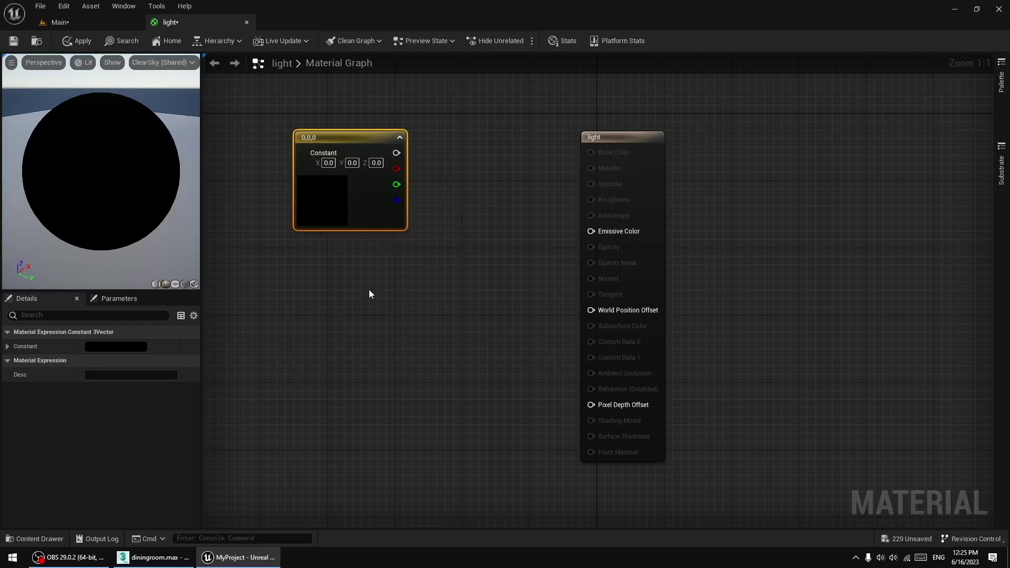
- Add a scalar Constant node and place it just below the Constant3Vector node
{"action": "left_click", "coordinate": [352, 316]}
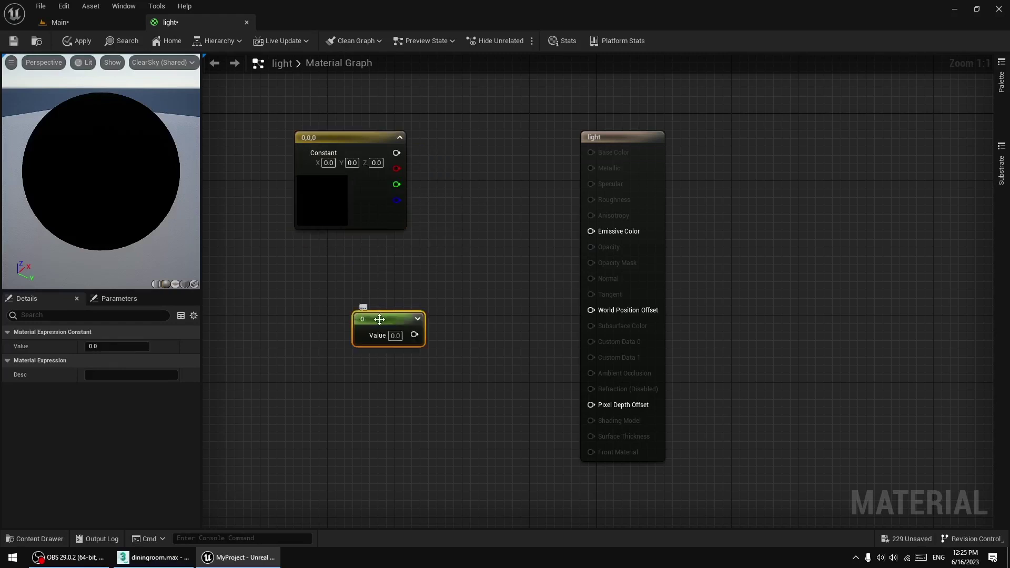
{"action": "left_click_drag", "start_coordinate": [382, 320], "coordinate": [340, 298]}
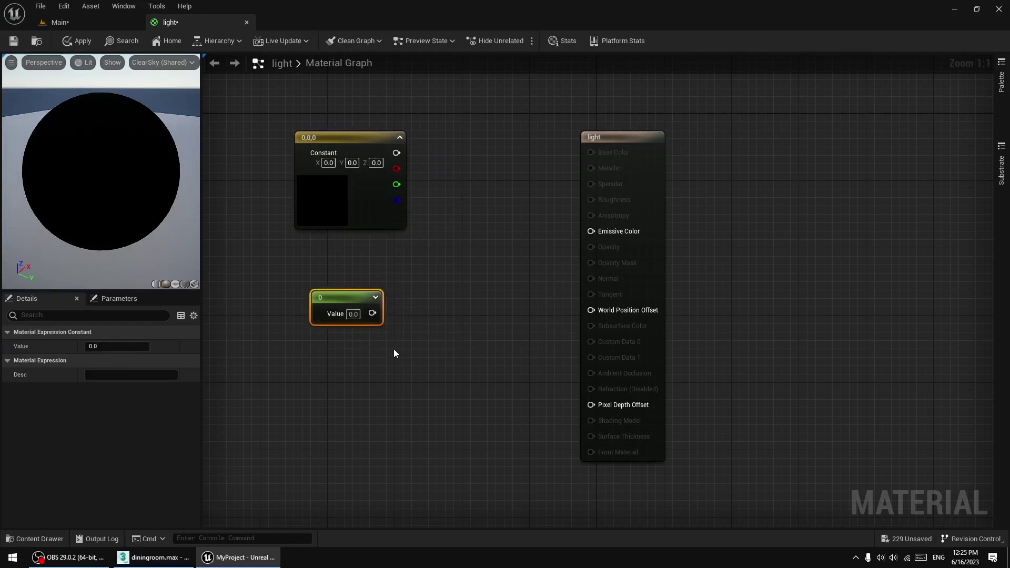
{"action": "right_click", "coordinate": [399, 351]}
{"action": "left_click", "coordinate": [399, 359]}
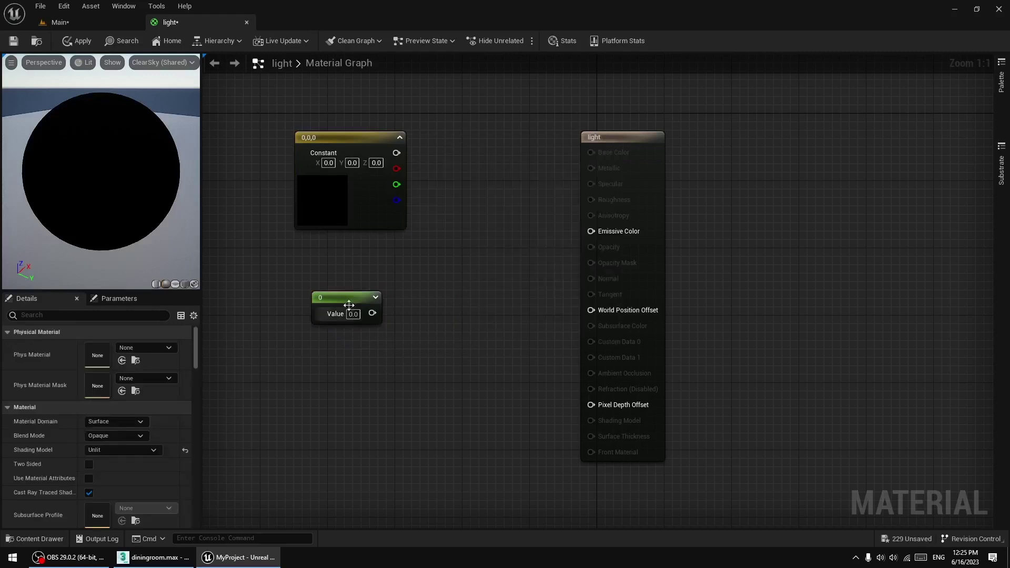
{"action": "left_click", "coordinate": [375, 319]}
{"action": "left_click_drag", "start_coordinate": [382, 324], "coordinate": [374, 299]}
{"action": "left_click", "coordinate": [448, 255]}
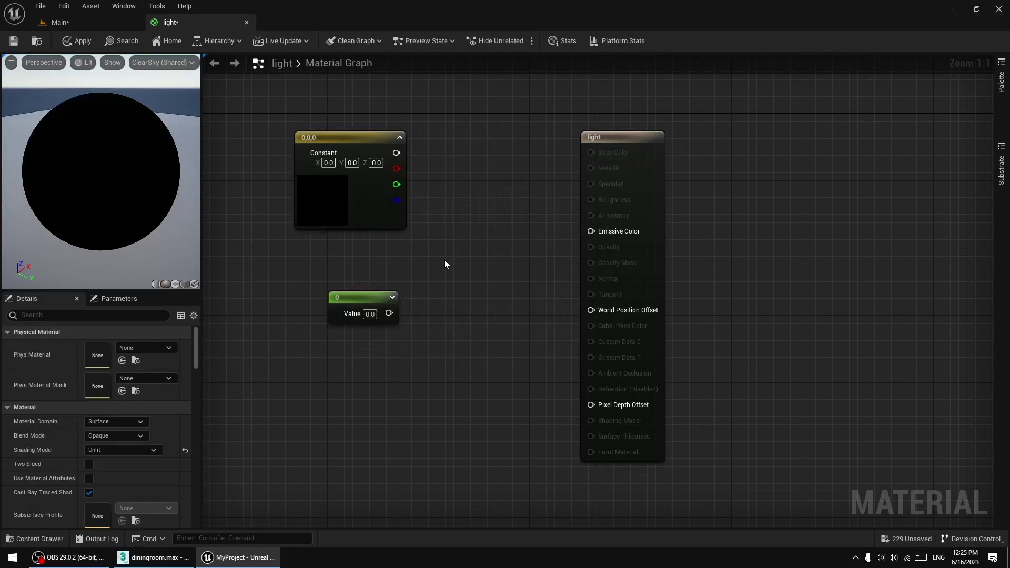
- Add a Multiply node and connect the Constant3Vector to input A and the scalar Constant to input B
{"action": "key", "text": "m"}
{"action": "left_click", "coordinate": [438, 234]}
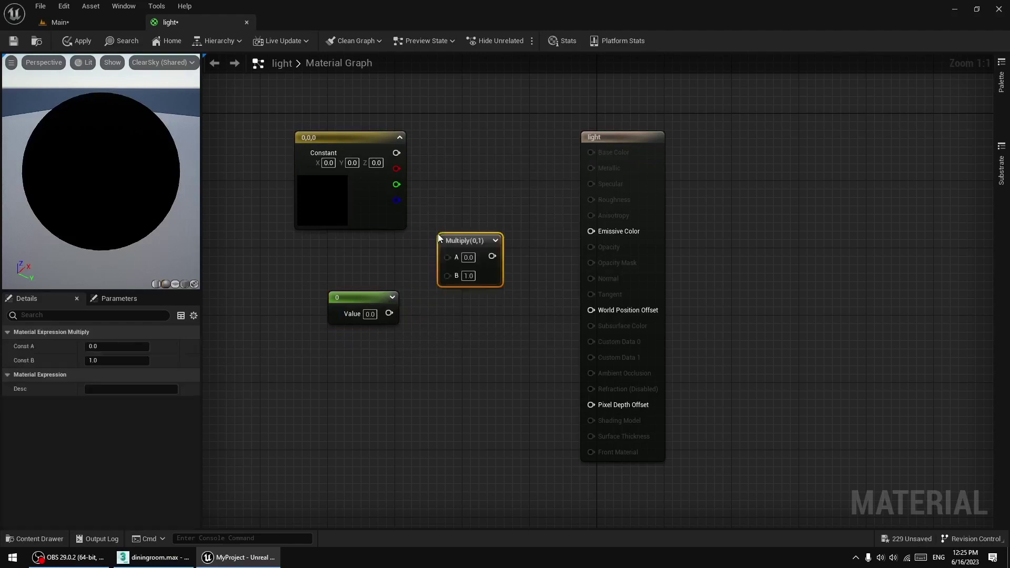
{"action": "left_click_drag", "start_coordinate": [467, 243], "coordinate": [484, 218]}
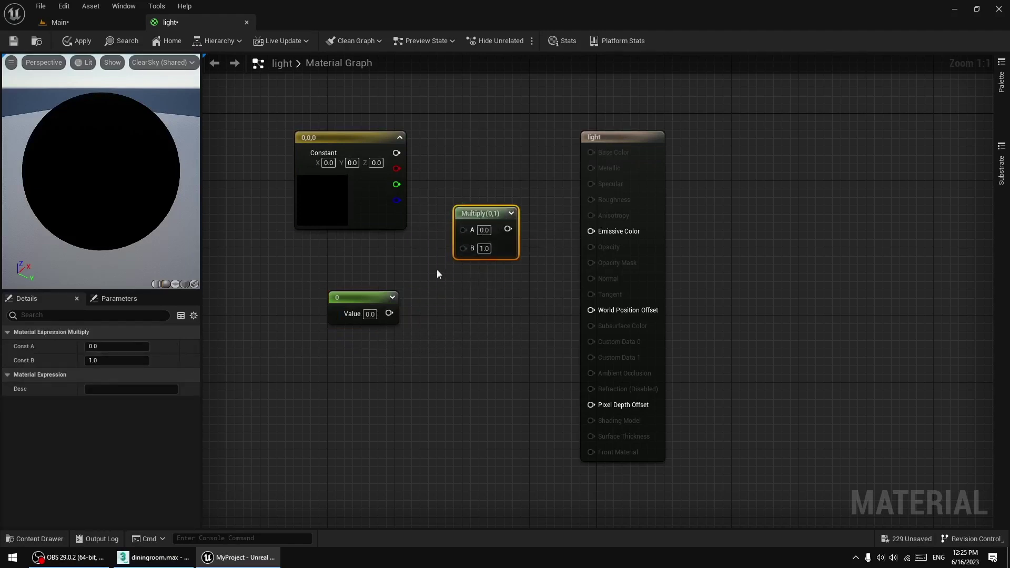
{"action": "left_click_drag", "start_coordinate": [394, 152], "coordinate": [462, 229]}
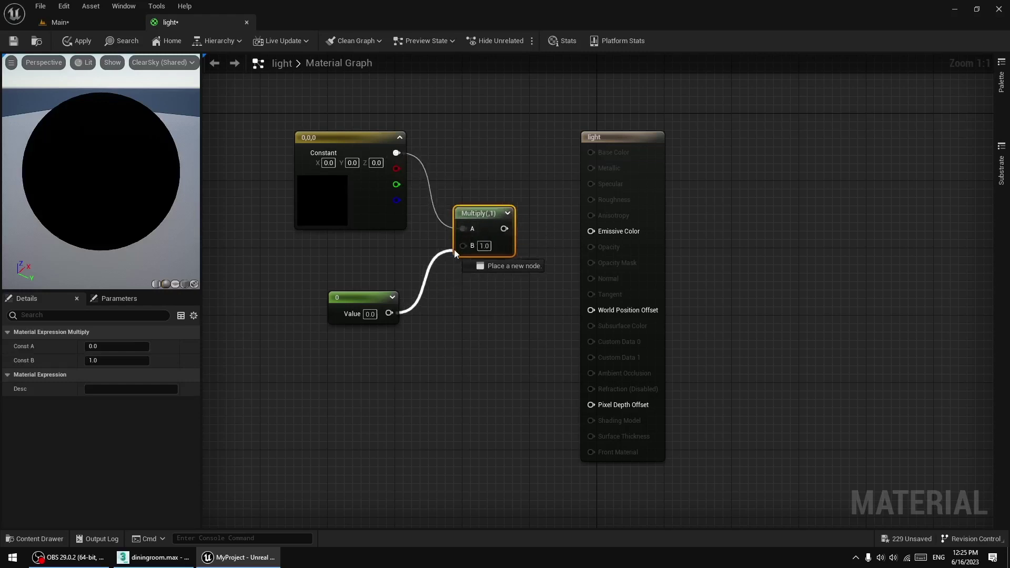
{"action": "left_click", "coordinate": [437, 279]}
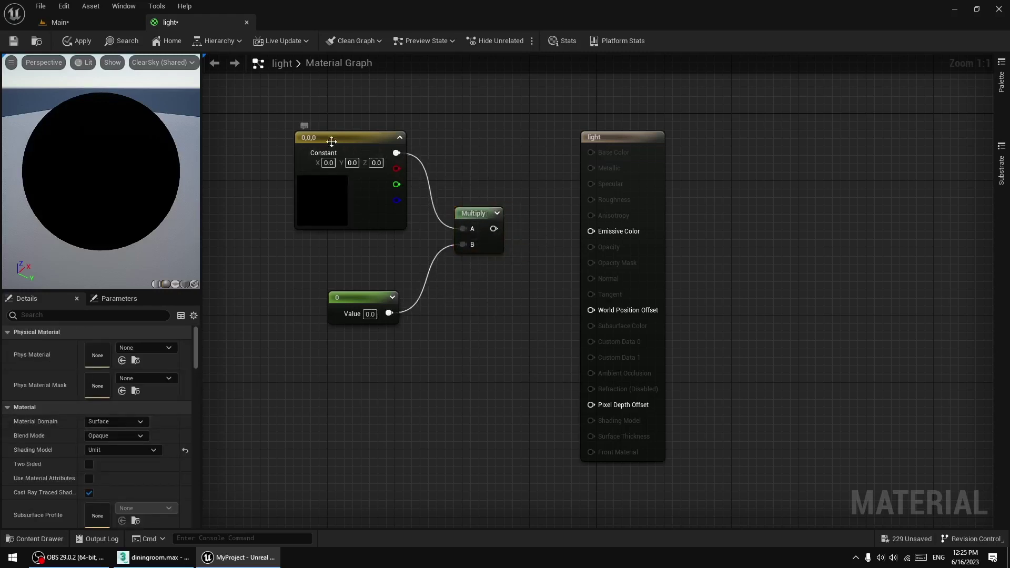
- Set the Constant3Vector colour to cyan with R 0, G 0.620254, B 0.932292, and move the scalar Constant slightly farther from Multiply
{"action": "left_click_drag", "start_coordinate": [331, 141], "coordinate": [314, 133]}
{"action": "double_click", "coordinate": [310, 188]}
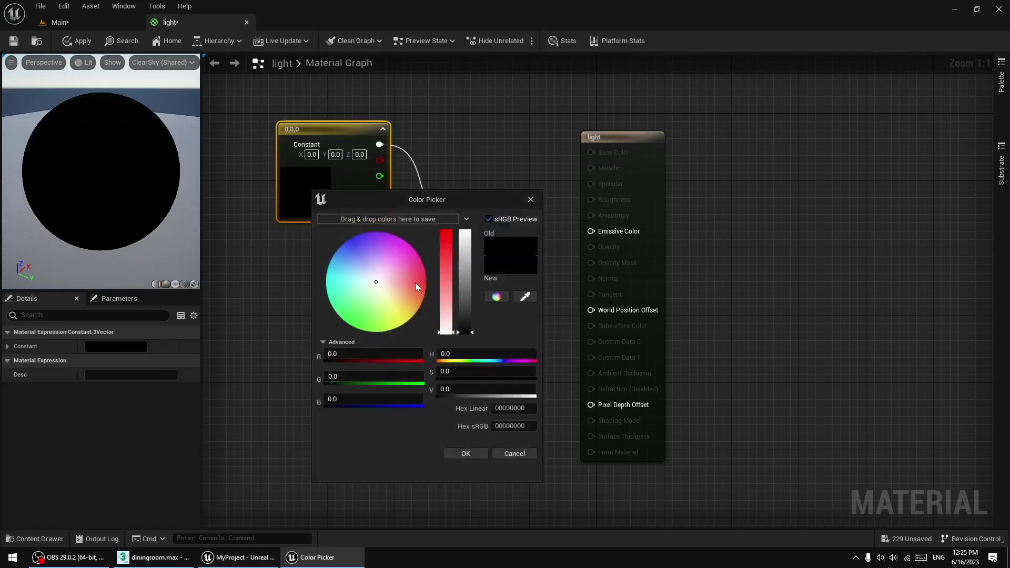
{"action": "left_click_drag", "start_coordinate": [411, 280], "coordinate": [466, 237]}
{"action": "left_click", "coordinate": [467, 256]}
{"action": "left_click_drag", "start_coordinate": [396, 271], "coordinate": [329, 265]}
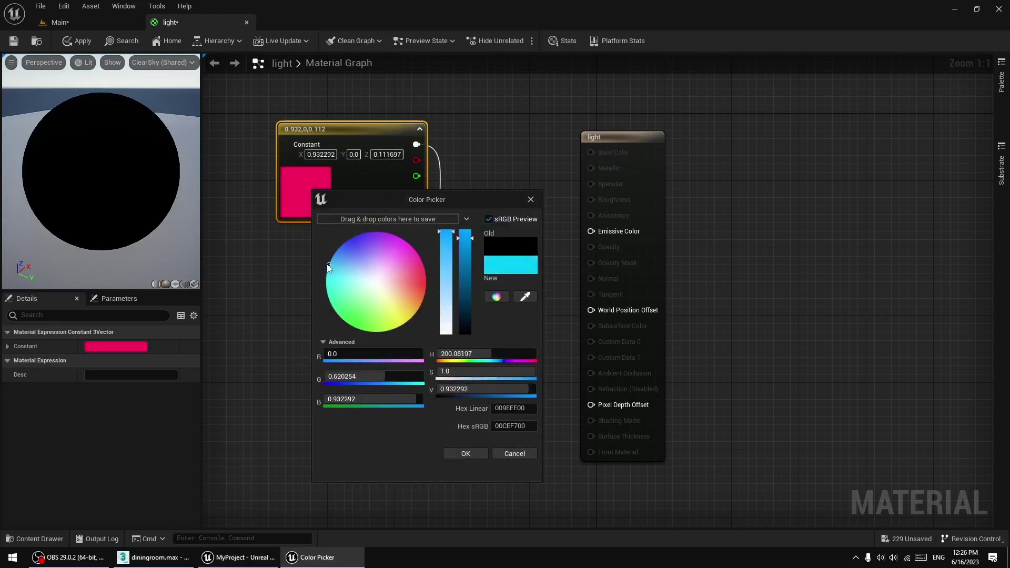
{"action": "left_click", "coordinate": [474, 449]}
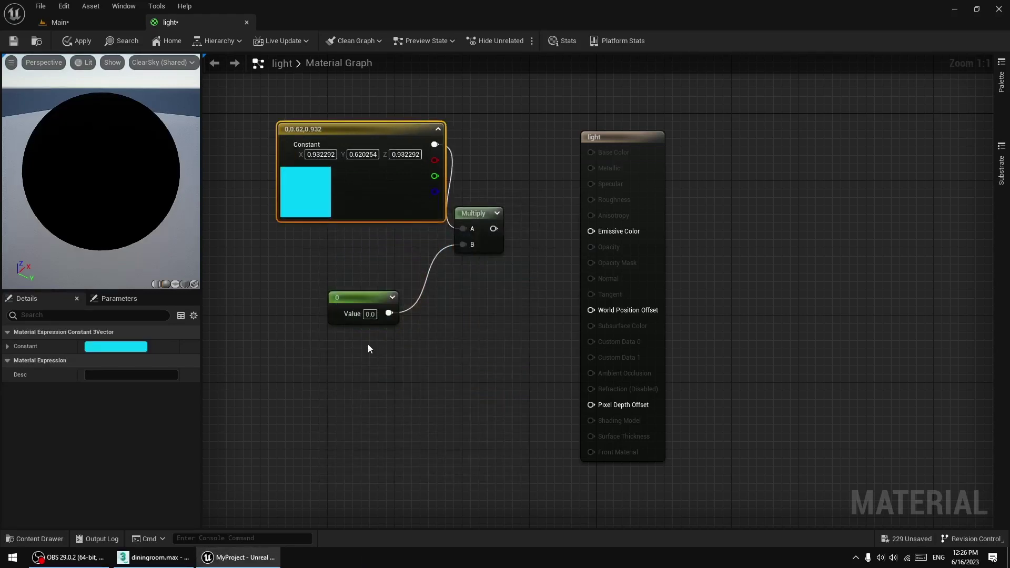
{"action": "left_click_drag", "start_coordinate": [368, 315], "coordinate": [352, 315]}
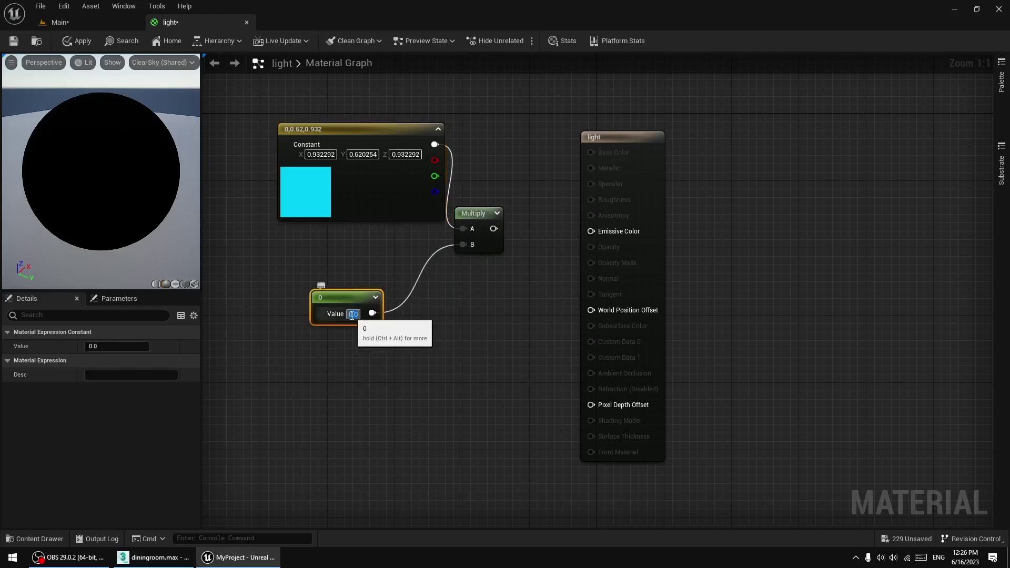
{"action": "left_click", "coordinate": [381, 343]}
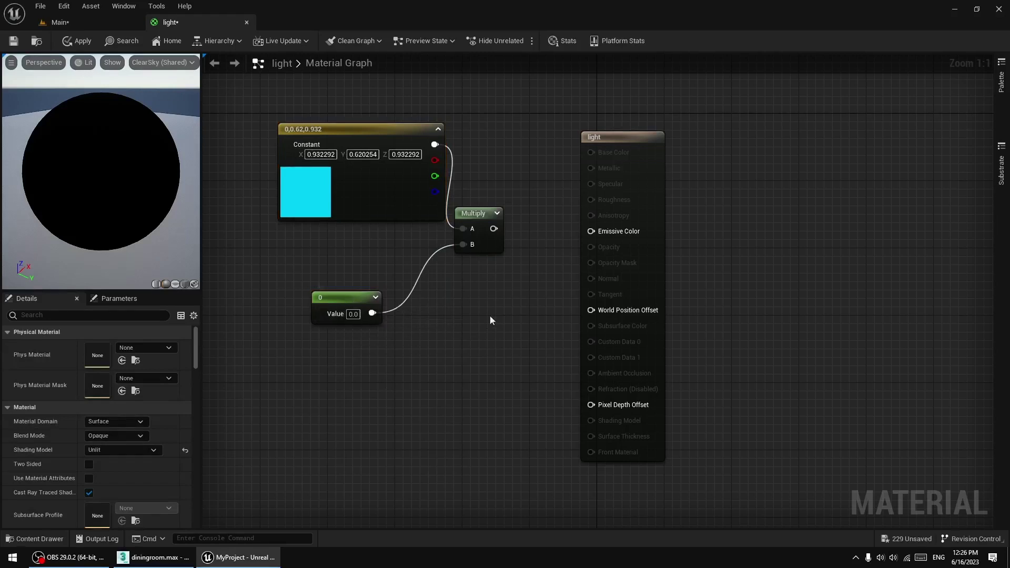
- Connect the Multiply output to the light material's Emissive Color and set the scalar Constant to 1.0
{"action": "left_click_drag", "start_coordinate": [476, 214], "coordinate": [492, 206]}
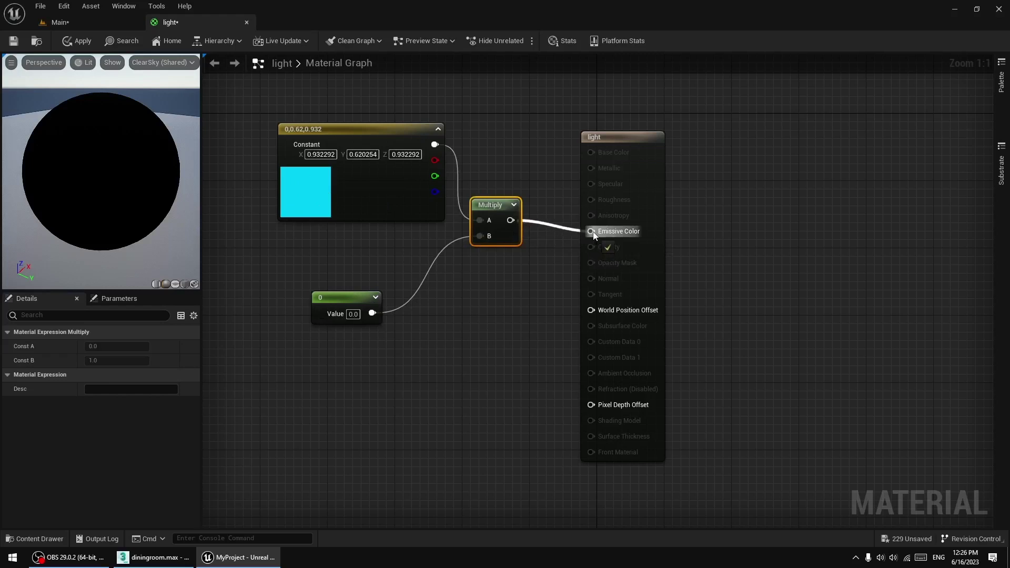
{"action": "left_click_drag", "start_coordinate": [594, 236], "coordinate": [592, 232]}
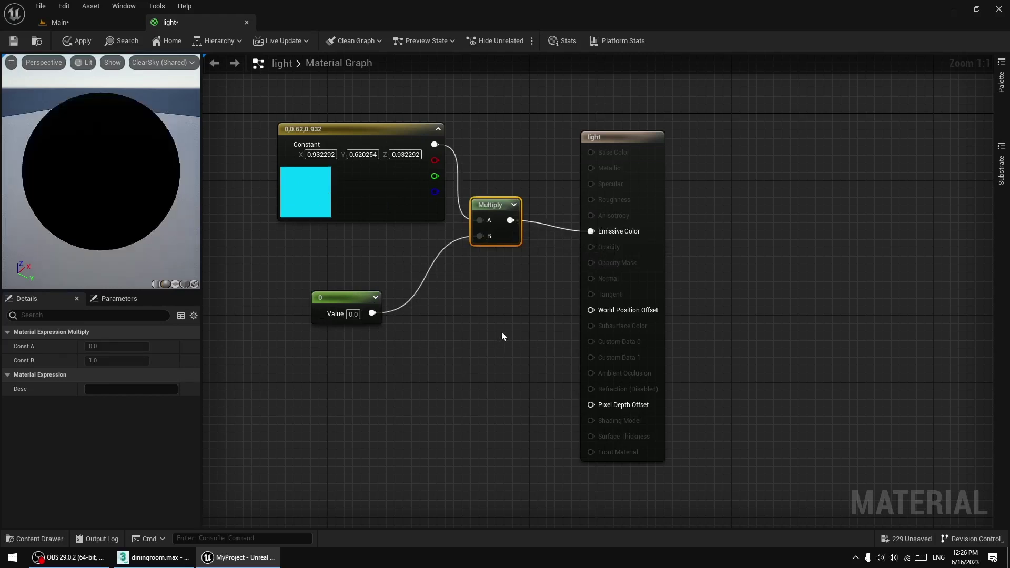
{"action": "left_click", "coordinate": [327, 323]}
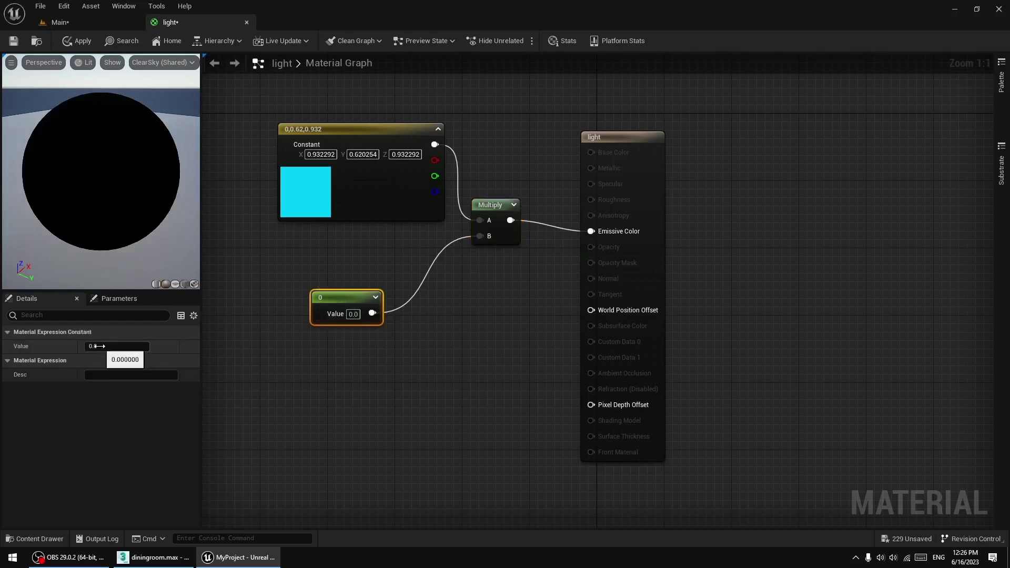
{"action": "left_click", "coordinate": [352, 314]}
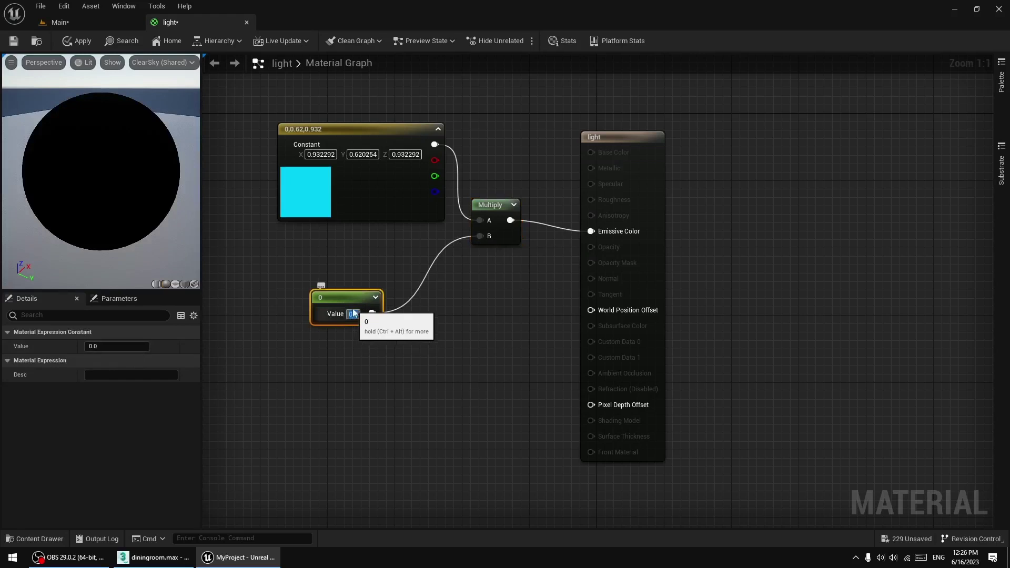
{"action": "type", "text": "1"}
{"action": "key", "text": "Return"}
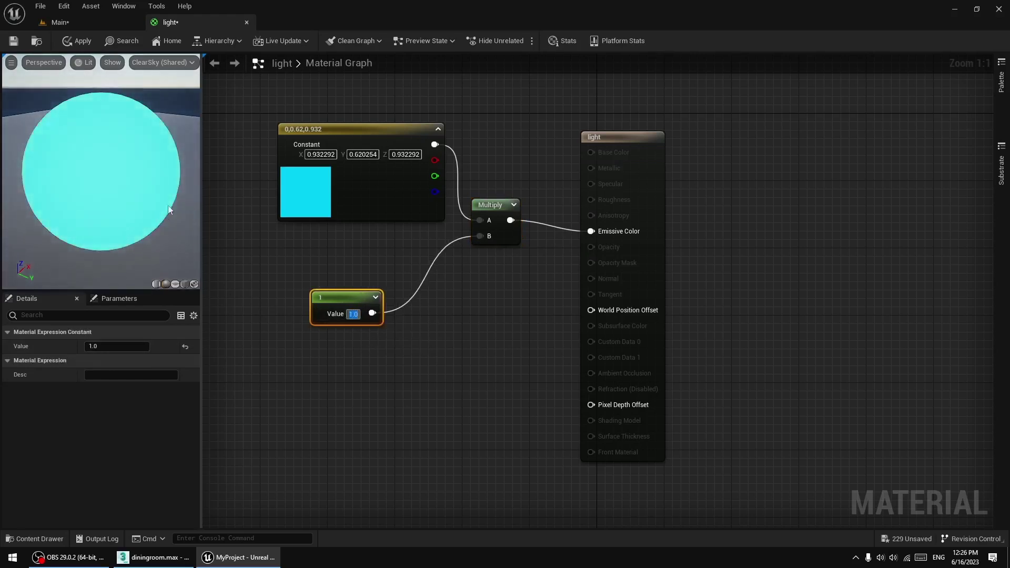
{"action": "mouse_move", "coordinate": [160, 173]}
{"action": "left_mouse_down"}
{"action": "mouse_move", "coordinate": [174, 189]}
{"action": "mouse_move", "coordinate": [160, 173]}
{"action": "left_mouse_up"}
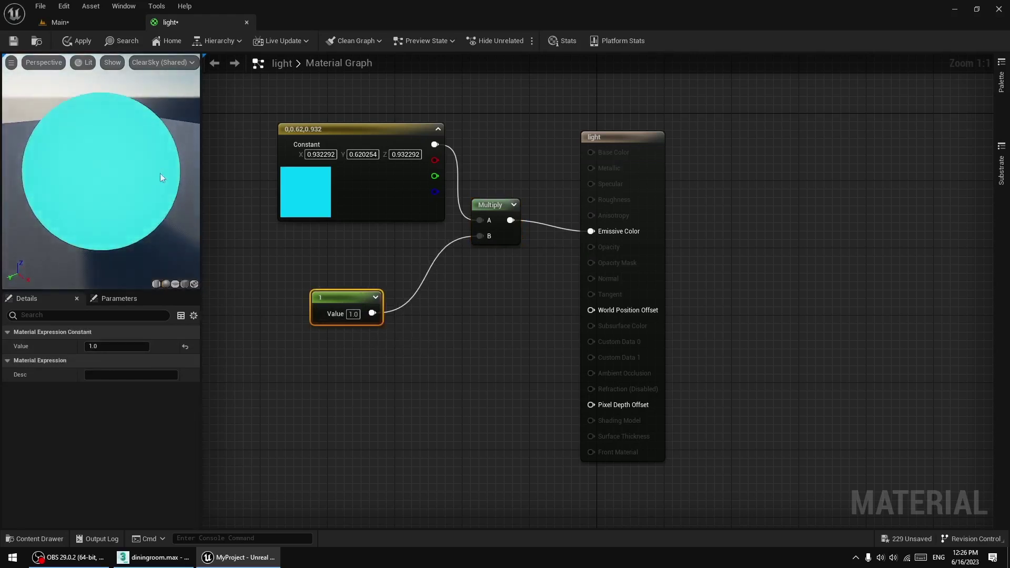
{"action": "double_click", "coordinate": [292, 194]}
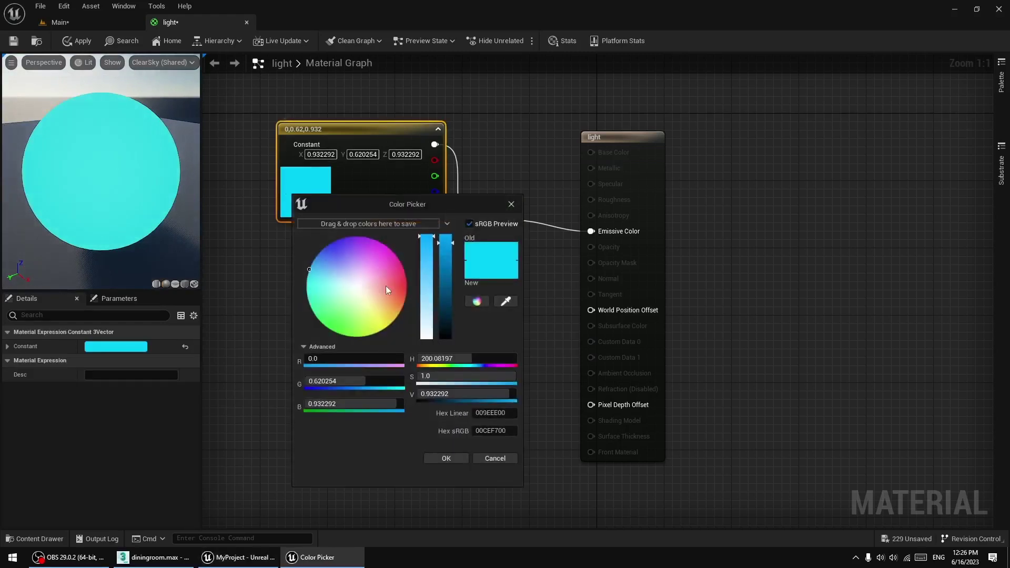
{"action": "left_click_drag", "start_coordinate": [318, 291], "coordinate": [340, 349]}
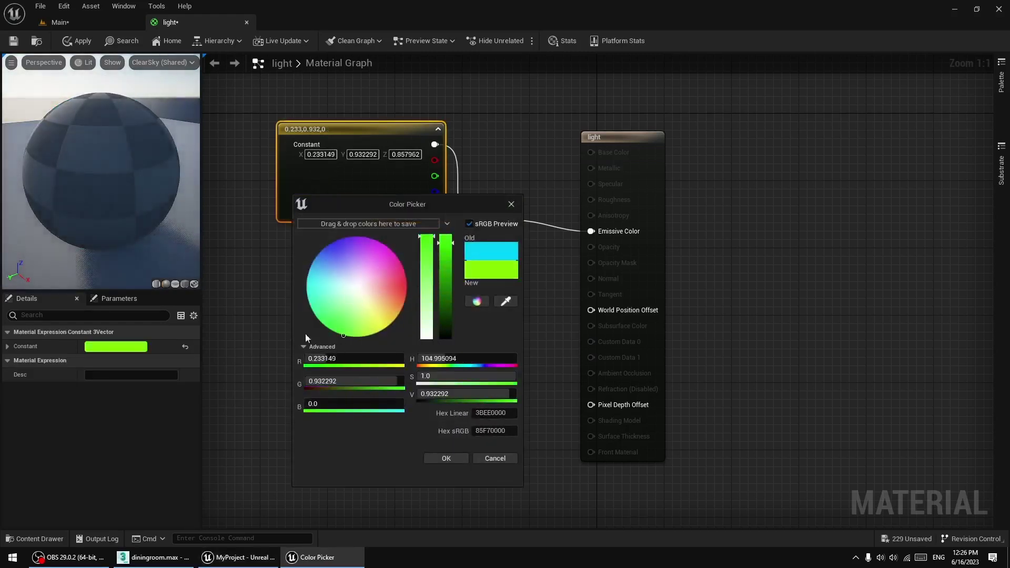
{"action": "left_click_drag", "start_coordinate": [345, 298], "coordinate": [251, 285]}
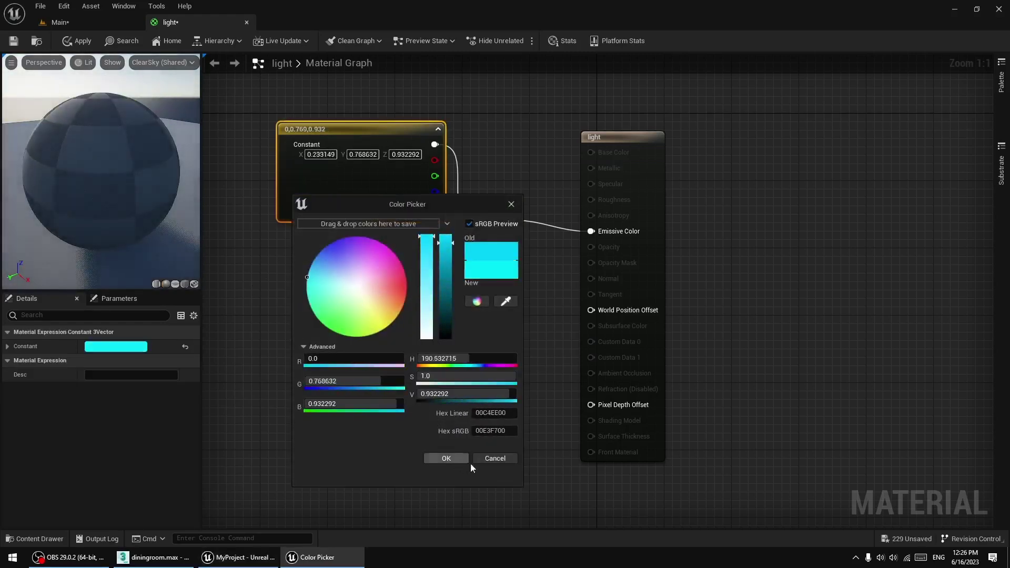
{"action": "left_click", "coordinate": [445, 458]}
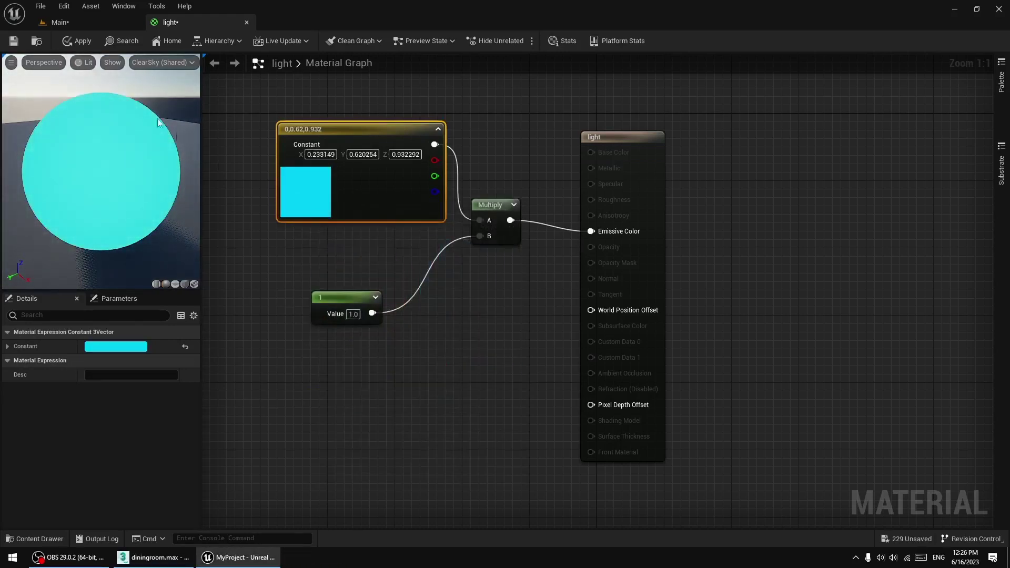
- Apply and save the light material, and return to the Main level
{"action": "left_click", "coordinate": [75, 46]}
{"action": "left_click", "coordinate": [14, 41]}
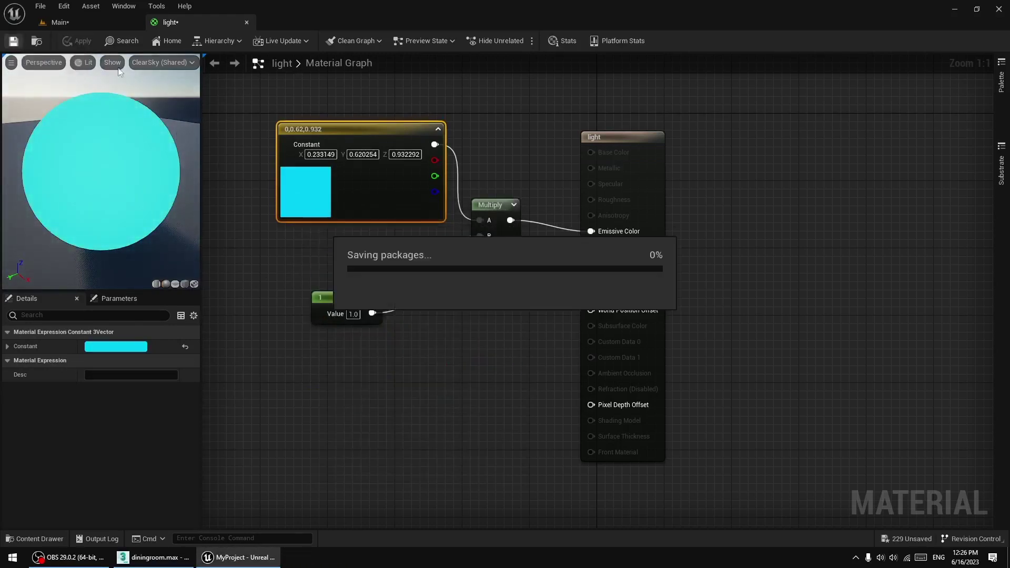
{"action": "left_click", "coordinate": [78, 21]}
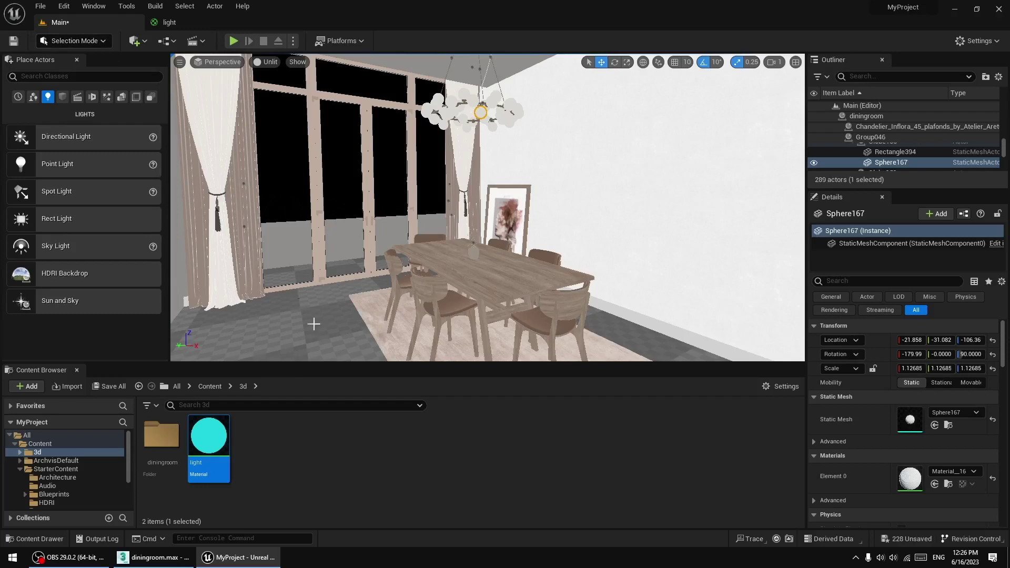
- Set the viewport to Lit shading and assign the light material to Element 0 of the selected chandelier globe
{"action": "right_click_drag", "start_coordinate": [391, 287], "coordinate": [388, 242]}
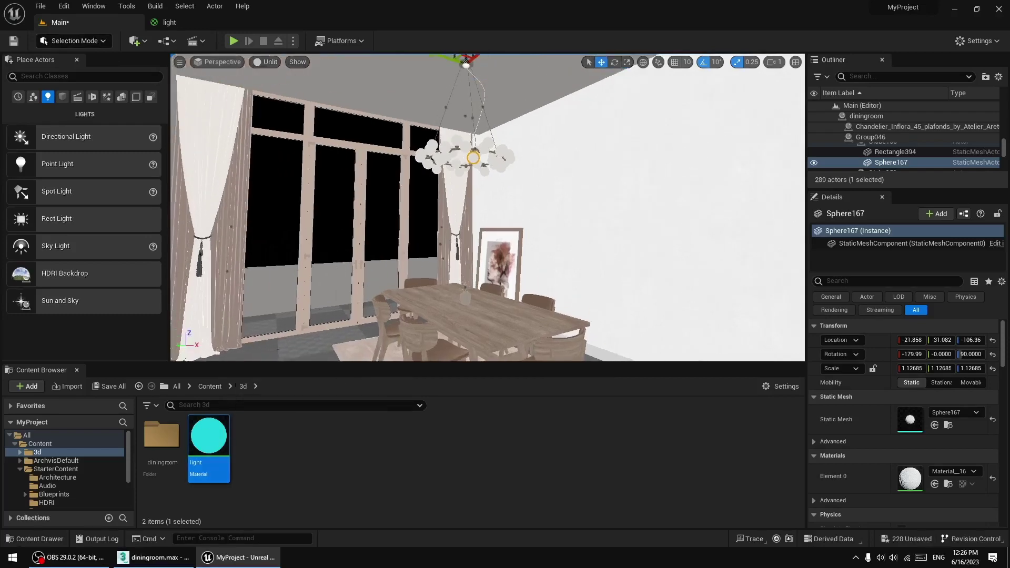
{"action": "left_click", "coordinate": [270, 62]}
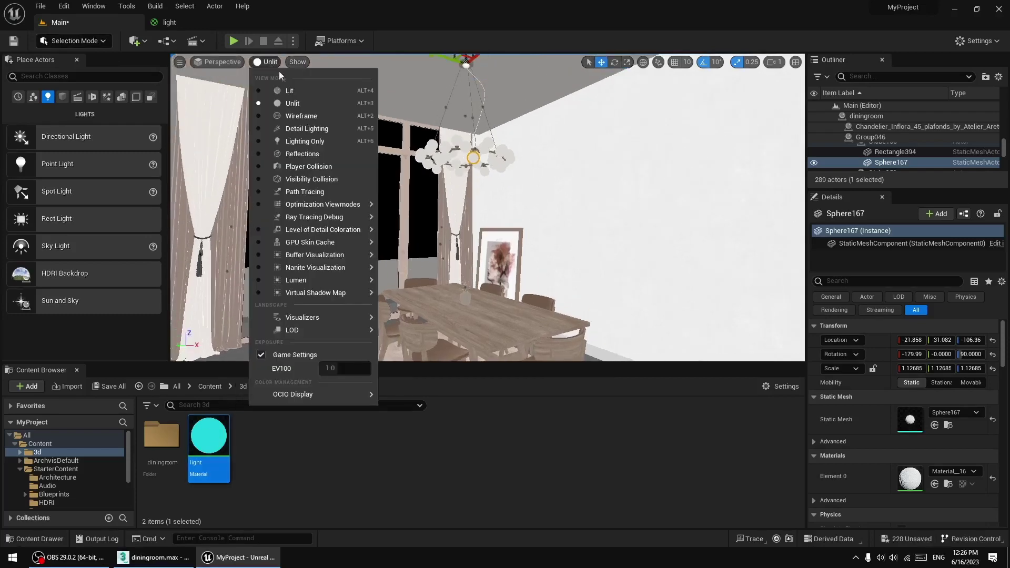
{"action": "left_click", "coordinate": [293, 90]}
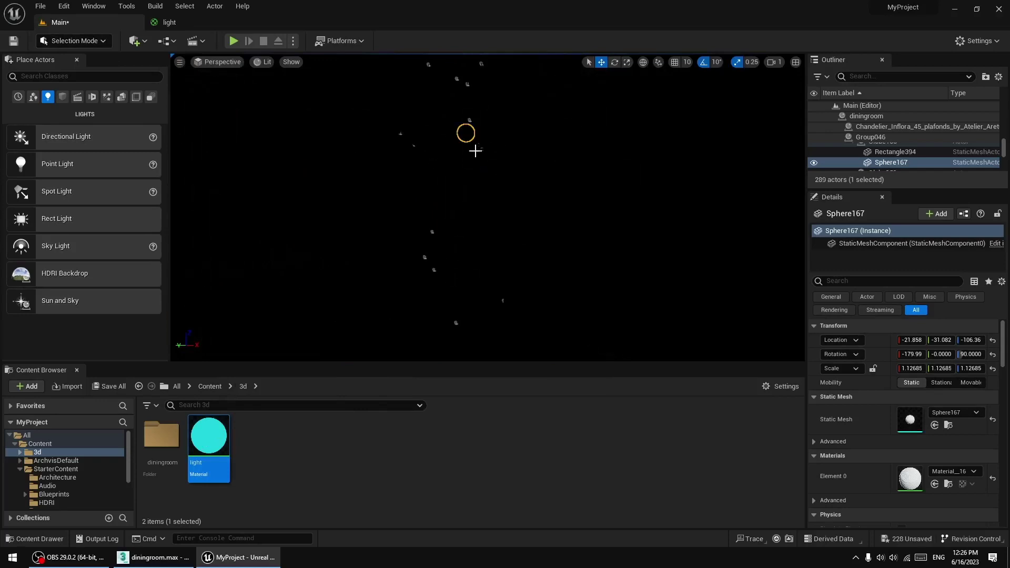
{"action": "scroll", "coordinate": [852, 473], "scroll_direction": "down", "scroll_amount": 2}
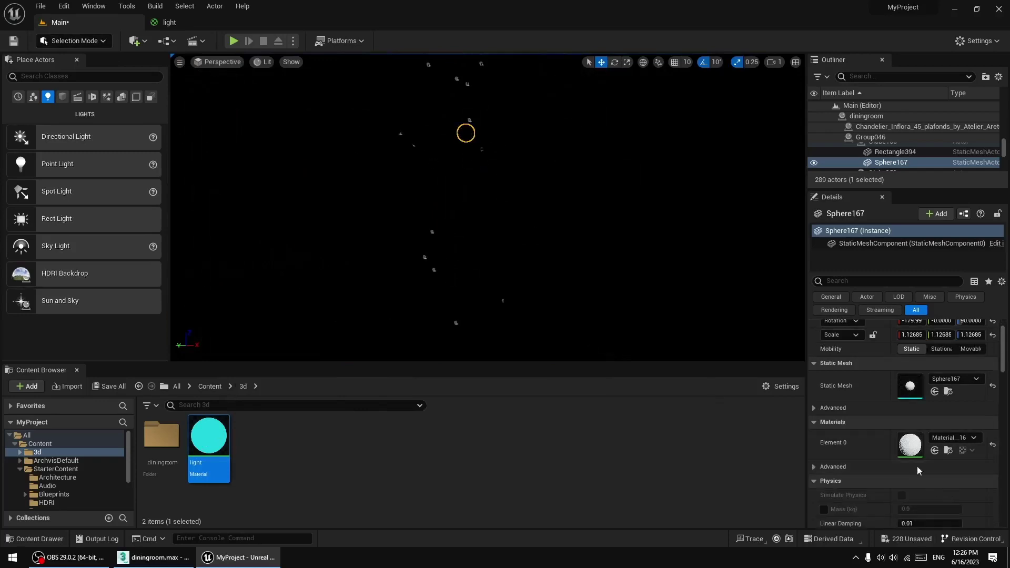
{"action": "left_click_drag", "start_coordinate": [220, 436], "coordinate": [913, 446]}
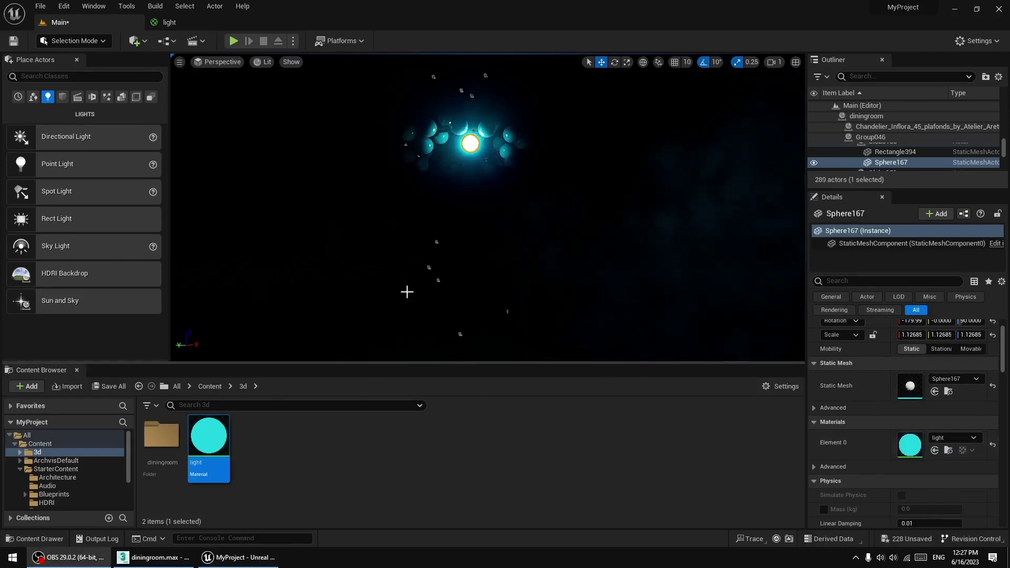
- Switch the viewport to Unlit, select the PostProcessVolume enclosing the room from outside, and expand its Bloom settings
{"action": "right_click_drag", "start_coordinate": [420, 291], "coordinate": [466, 277]}
{"action": "key", "text": "w"}
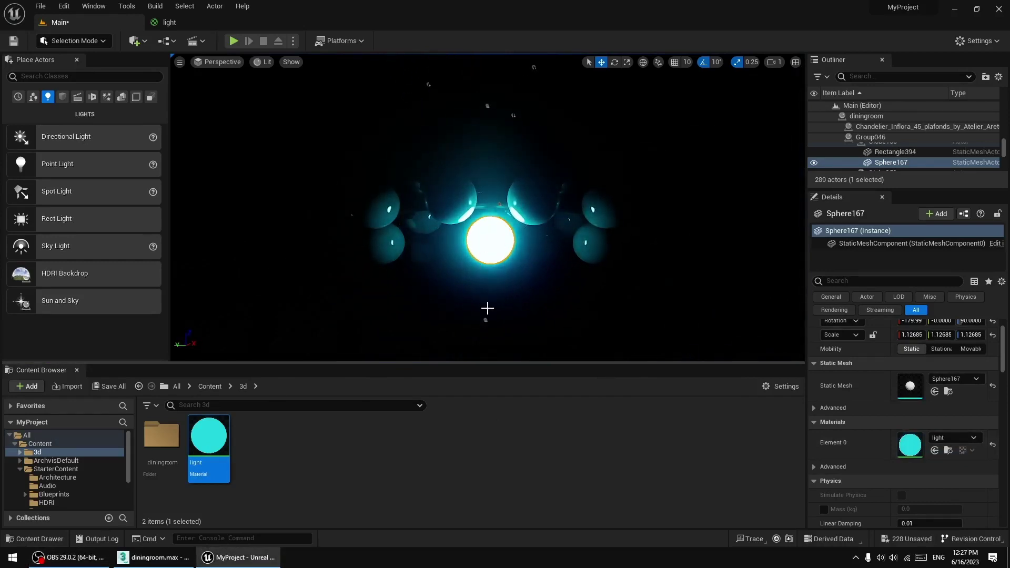
{"action": "scroll", "coordinate": [504, 257], "scroll_direction": "down", "scroll_amount": 5}
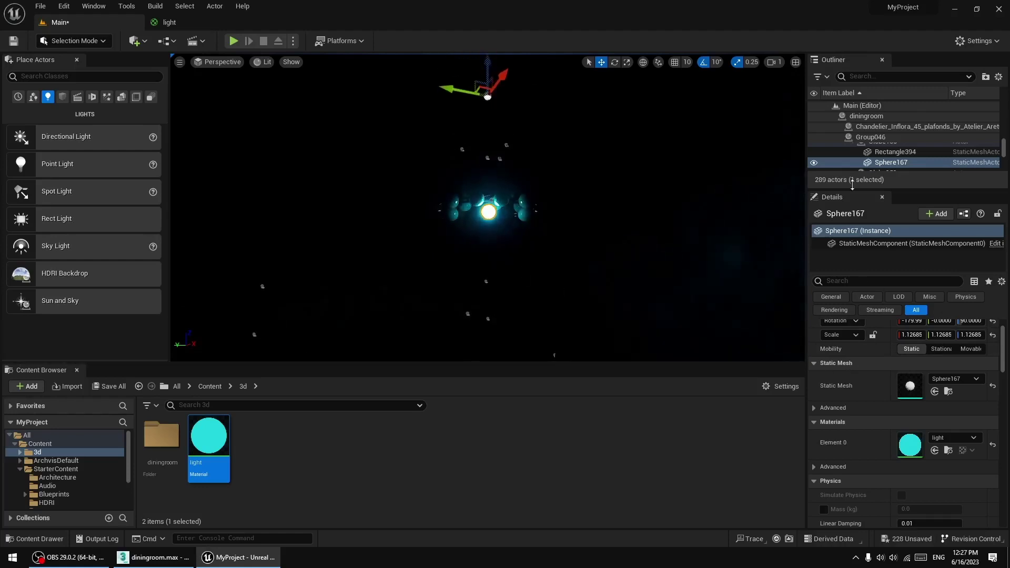
{"action": "right_click_drag", "start_coordinate": [789, 232], "coordinate": [789, 284]}
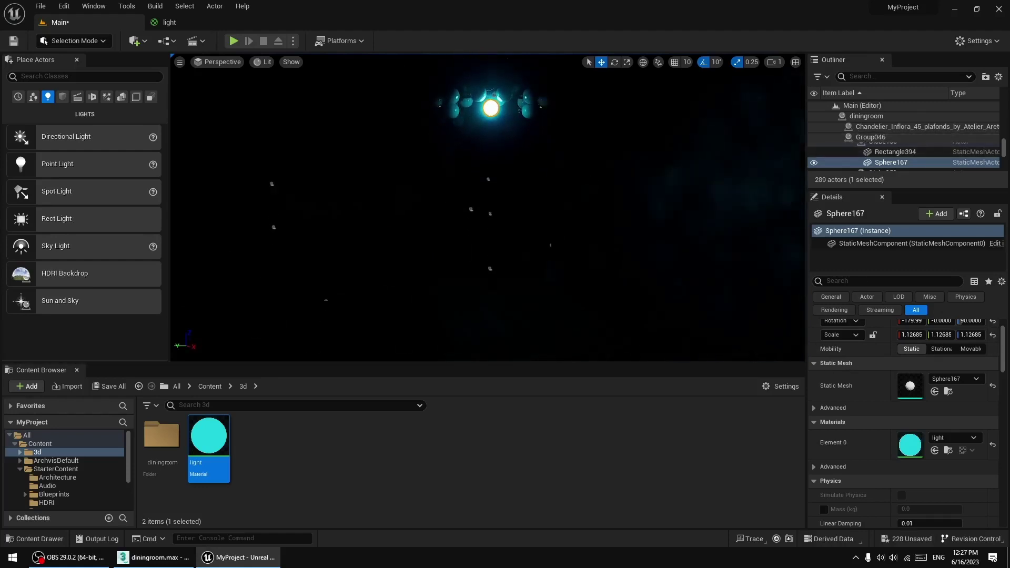
{"action": "left_click", "coordinate": [267, 62]}
{"action": "left_click", "coordinate": [284, 101]}
{"action": "key", "text": "f"}
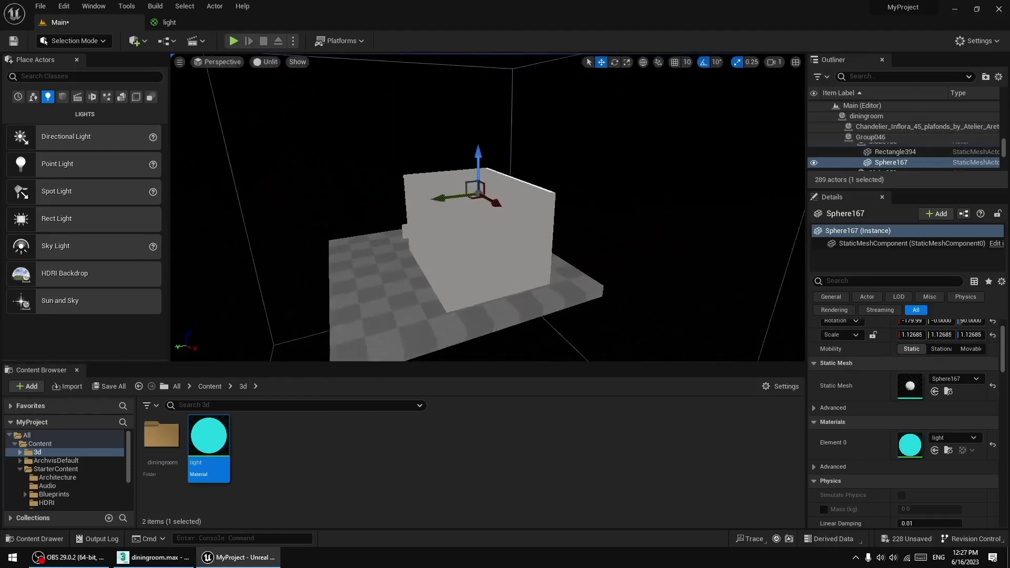
{"action": "right_click_drag", "start_coordinate": [461, 88], "coordinate": [491, 59]}
{"action": "left_click", "coordinate": [474, 114]}
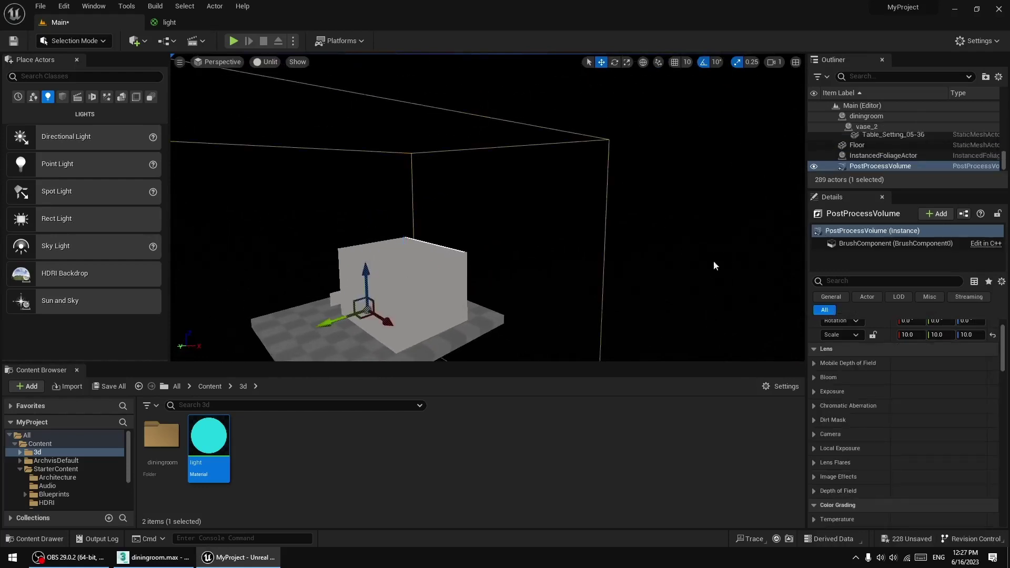
{"action": "left_click", "coordinate": [814, 378]}
- Return to the chandelier in Lit shading and override the PostProcessVolume's Bloom intensity with 0.0
{"action": "right_click_drag", "start_coordinate": [466, 316], "coordinate": [442, 329]}
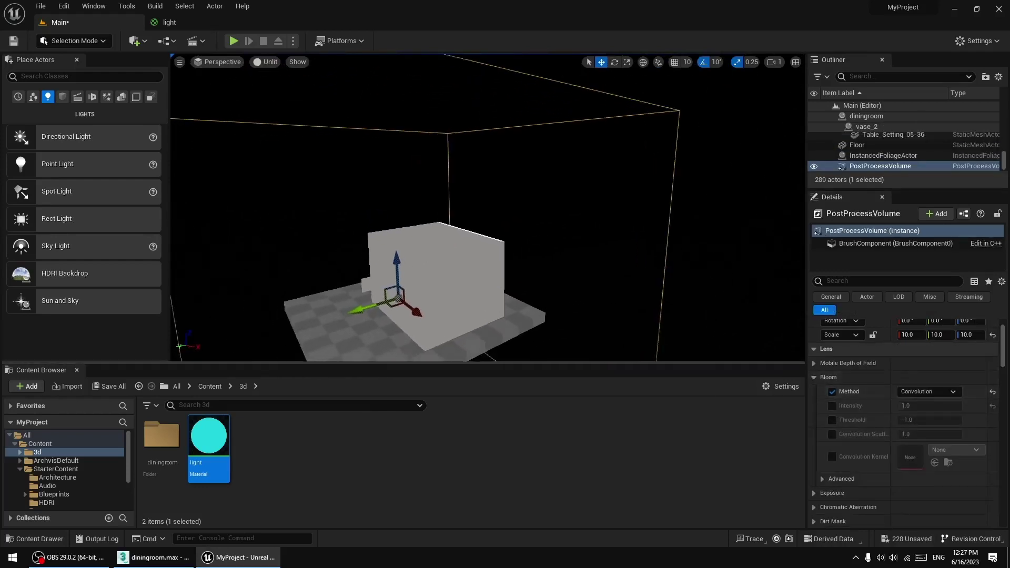
{"action": "key", "text": "w"}
{"action": "mouse_move", "coordinate": [324, 128]}
{"action": "right_mouse_down"}
{"action": "mouse_move", "coordinate": [331, 179]}
{"action": "mouse_move", "coordinate": [325, 129]}
{"action": "right_mouse_up"}
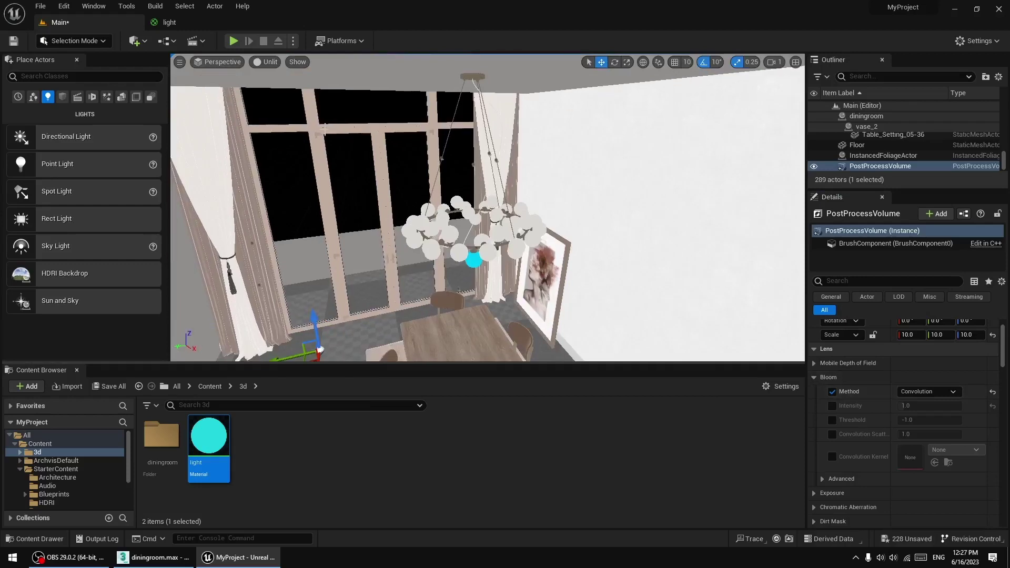
{"action": "left_click", "coordinate": [263, 64]}
{"action": "left_click", "coordinate": [271, 90]}
{"action": "right_click_drag", "start_coordinate": [292, 191], "coordinate": [247, 240]}
{"action": "key", "text": "w"}
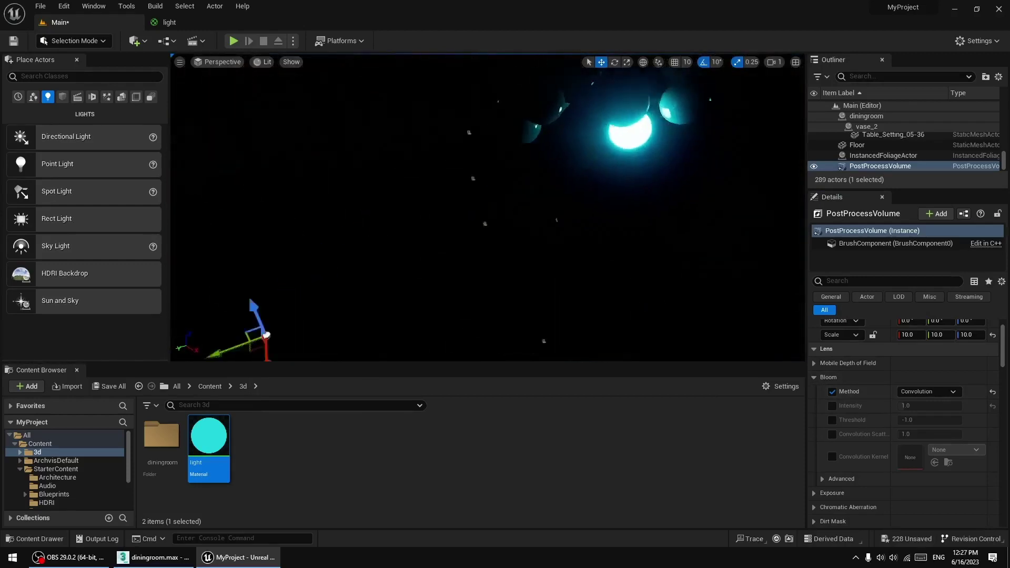
{"action": "right_click_drag", "start_coordinate": [638, 326], "coordinate": [638, 327]}
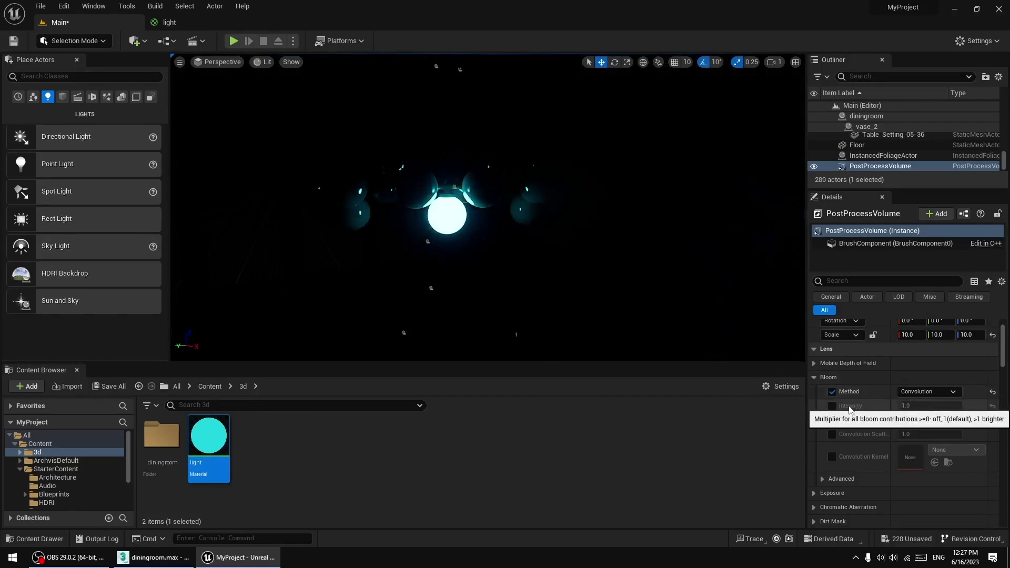
{"action": "left_click", "coordinate": [831, 406]}
{"action": "left_click_drag", "start_coordinate": [911, 407], "coordinate": [897, 407]}
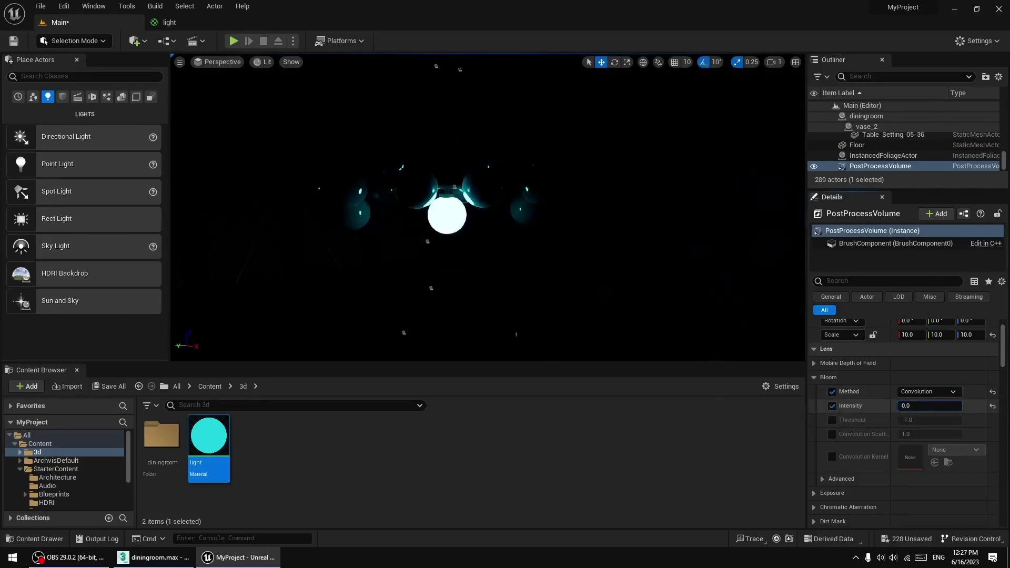
- Select the two chandelier globes just above the glowing one and assign the light material to them
{"action": "right_click_drag", "start_coordinate": [678, 266], "coordinate": [736, 305]}
{"action": "right_click_drag", "start_coordinate": [444, 245], "coordinate": [418, 187]}
{"action": "right_click_drag", "start_coordinate": [444, 257], "coordinate": [374, 237]}
{"action": "right_click_drag", "start_coordinate": [444, 231], "coordinate": [456, 229]}
{"action": "left_click", "coordinate": [445, 213]}
{"action": "left_click", "coordinate": [408, 212], "text": "ctrl"}
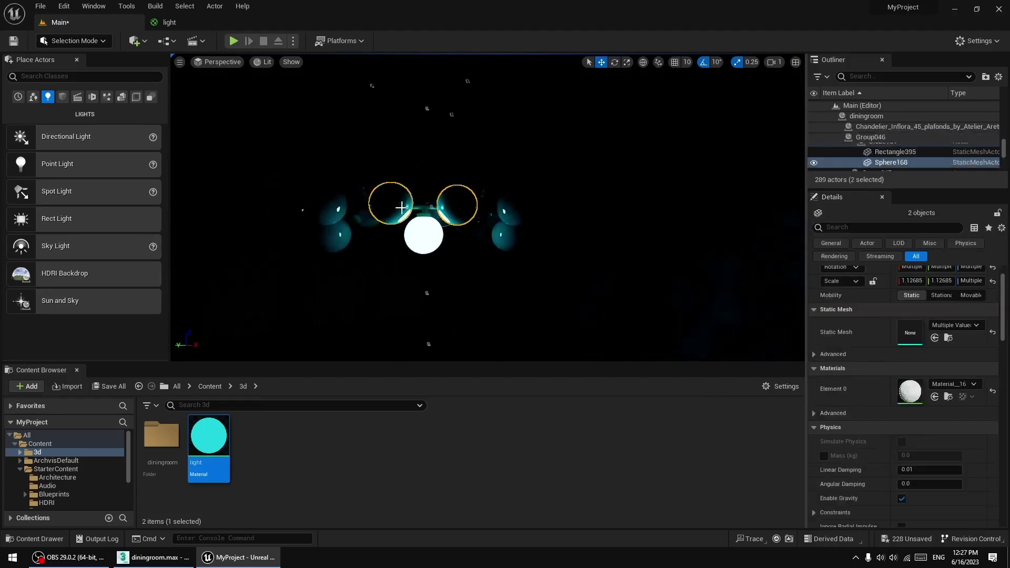
{"action": "left_click_drag", "start_coordinate": [220, 445], "coordinate": [910, 392]}
- Switch the viewport to Unlit, select the white globes around most of the chandelier, and assign the light material to them together
{"action": "right_click_drag", "start_coordinate": [559, 268], "coordinate": [559, 268]}
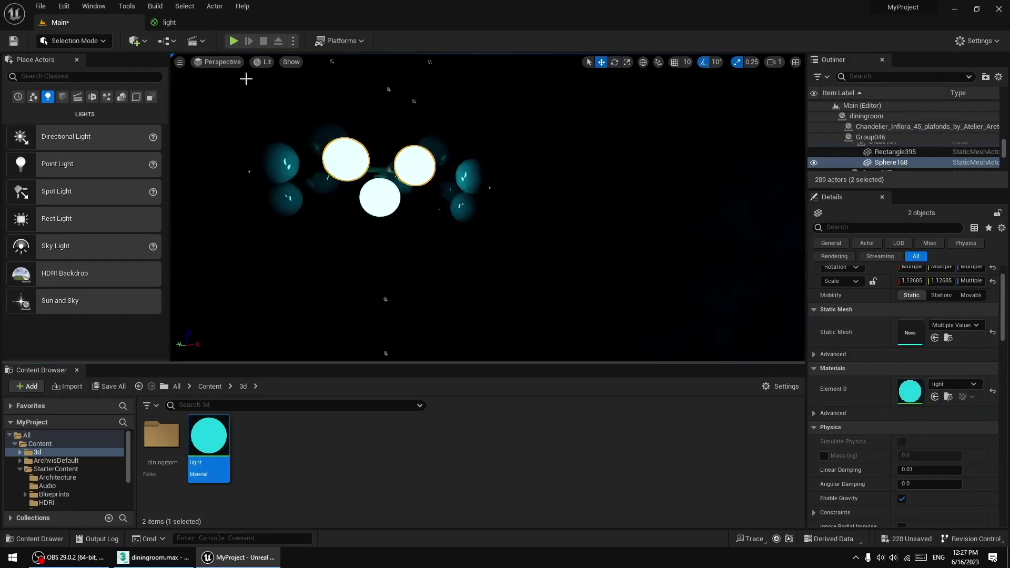
{"action": "left_click", "coordinate": [262, 62]}
{"action": "left_click", "coordinate": [287, 102]}
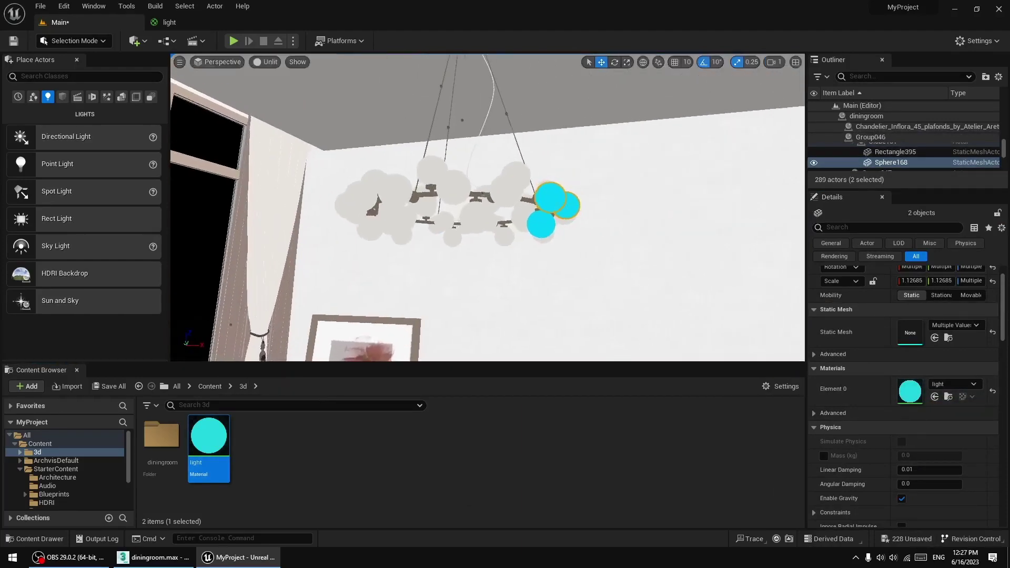
{"action": "left_click", "coordinate": [518, 187]}
{"action": "left_click", "coordinate": [526, 174], "text": "ctrl"}
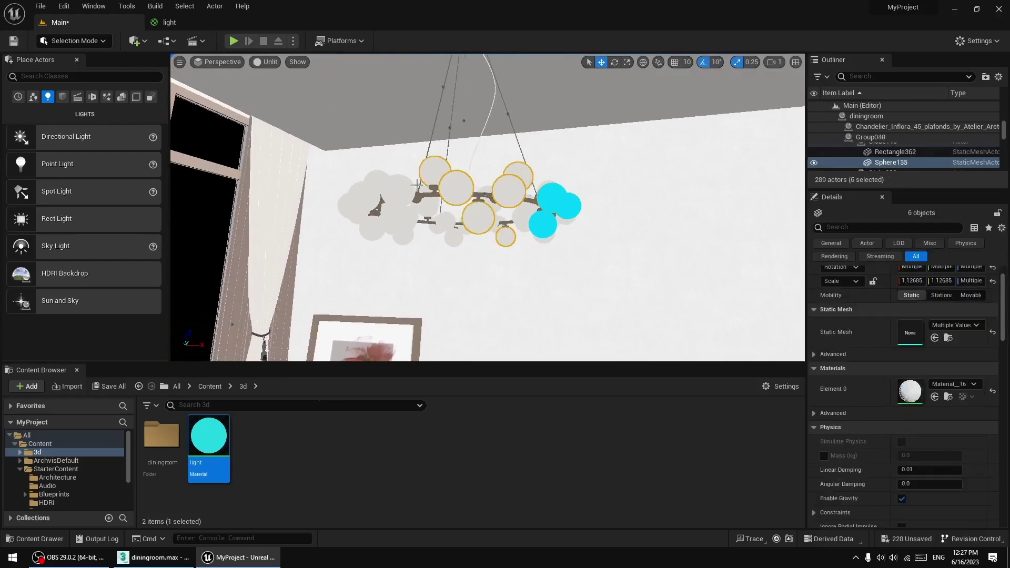
{"action": "scroll", "coordinate": [408, 220], "scroll_direction": "up", "scroll_amount": 1}
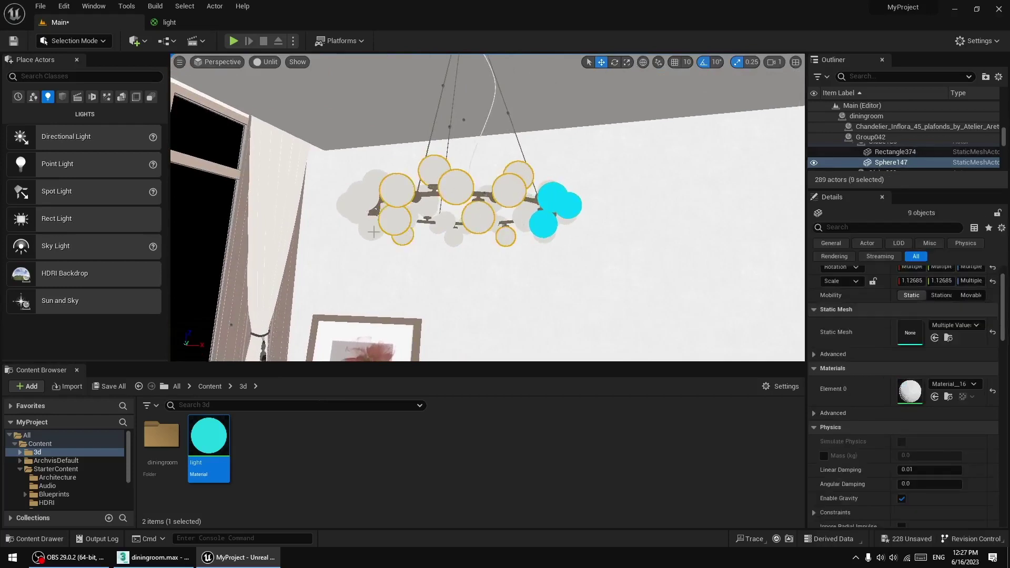
{"action": "left_click", "coordinate": [363, 190], "text": "ctrl"}
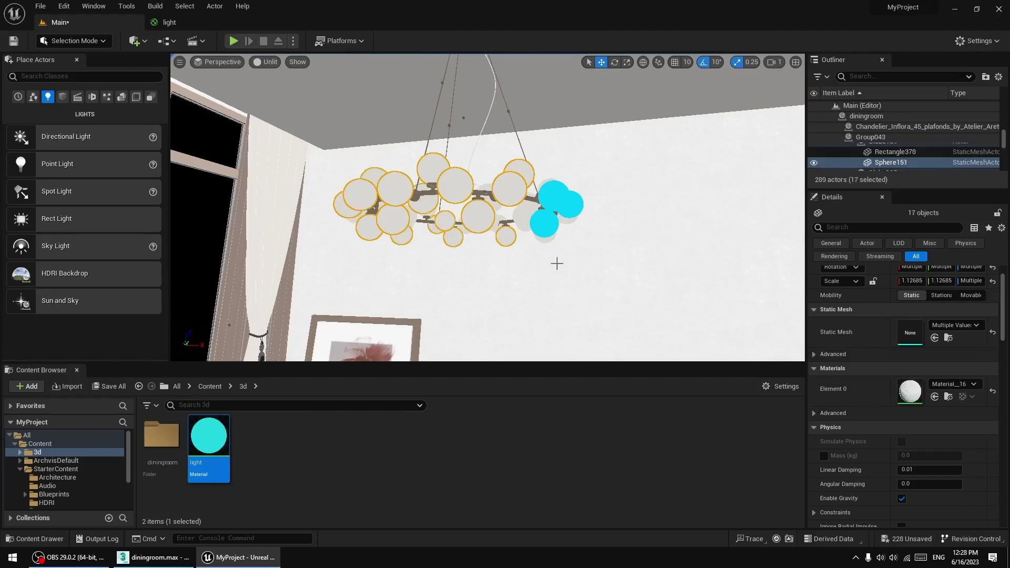
{"action": "left_click_drag", "start_coordinate": [557, 263], "coordinate": [452, 257], "text": "alt"}
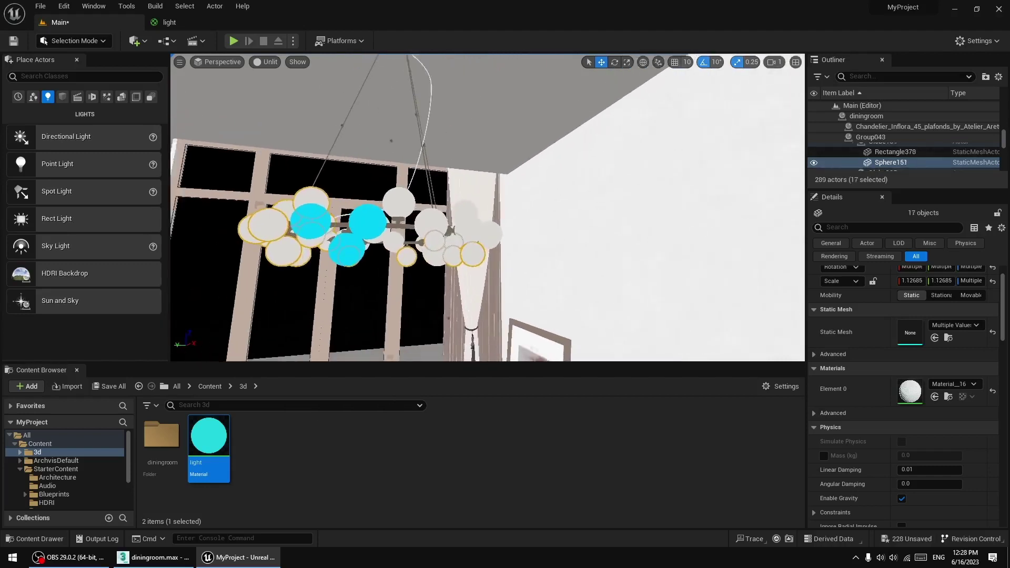
{"action": "right_click_drag", "start_coordinate": [511, 283], "coordinate": [454, 313]}
{"action": "left_click", "coordinate": [455, 275], "text": "ctrl"}
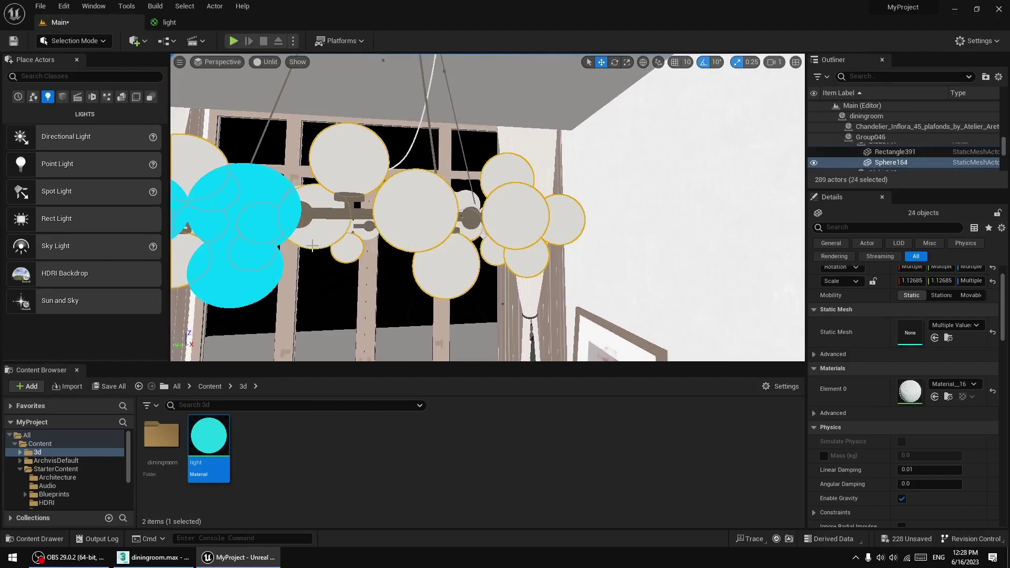
{"action": "left_click_drag", "start_coordinate": [209, 439], "coordinate": [909, 393]}
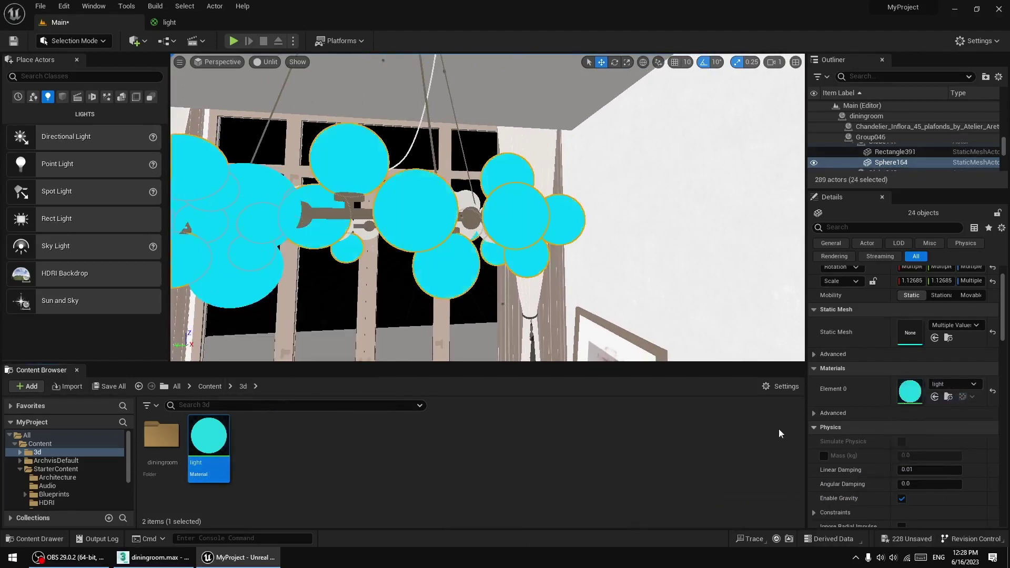
- Select the white globes still left on the opposite side of the chandelier ring and assign the light material to them
{"action": "right_click_drag", "start_coordinate": [500, 304], "coordinate": [673, 232]}
{"action": "right_click_drag", "start_coordinate": [497, 163], "coordinate": [459, 230]}
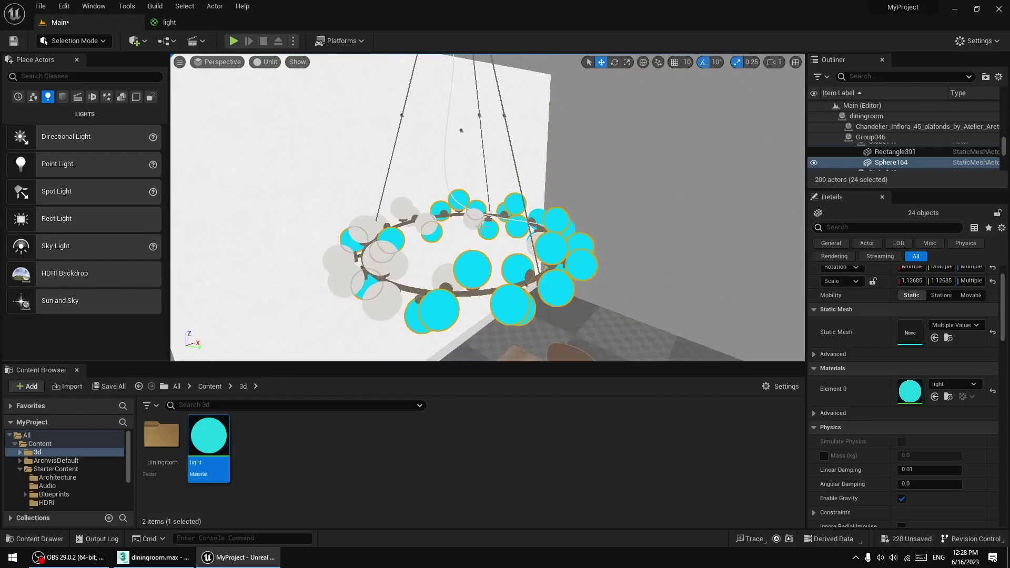
{"action": "left_click", "coordinate": [459, 230]}
{"action": "left_click", "coordinate": [421, 227], "text": "ctrl"}
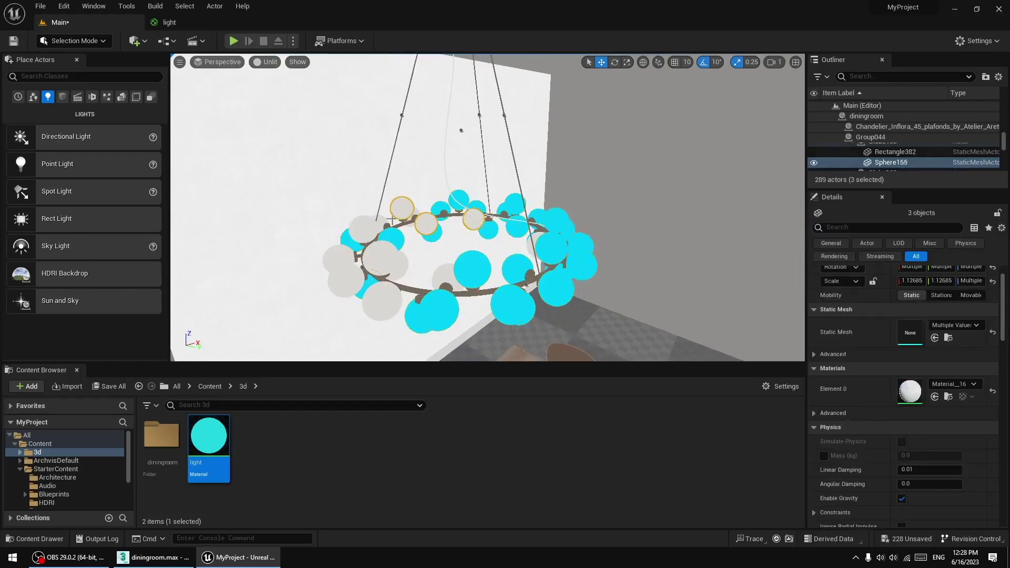
{"action": "left_click", "coordinate": [369, 262], "text": "ctrl"}
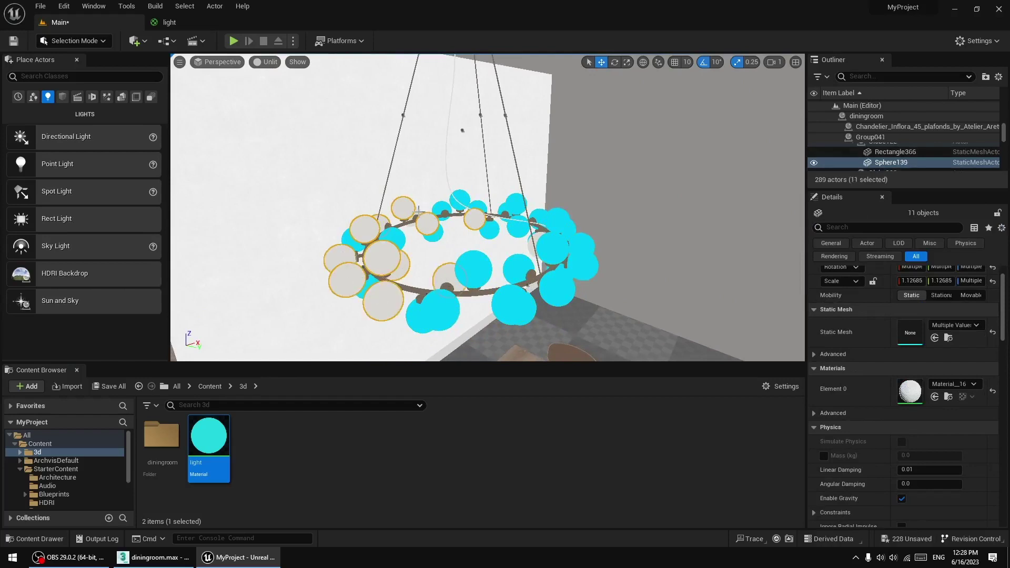
{"action": "left_click_drag", "start_coordinate": [215, 419], "coordinate": [906, 392]}
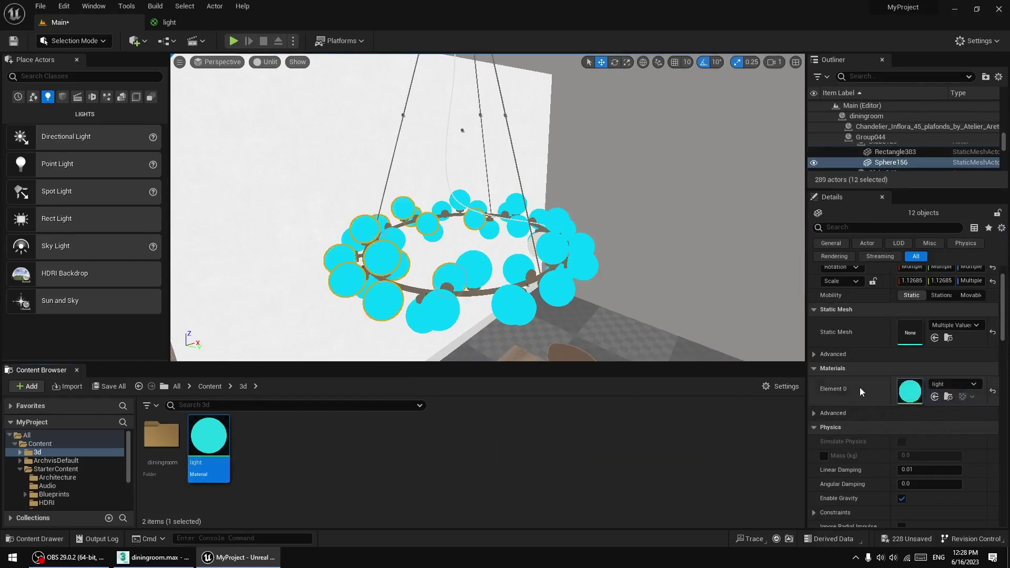
- Look down over the chandelier and apply the light material to its last remaining white globe
{"action": "right_click_drag", "start_coordinate": [594, 263], "coordinate": [582, 320]}
{"action": "key", "text": "w"}
{"action": "key", "text": "s"}
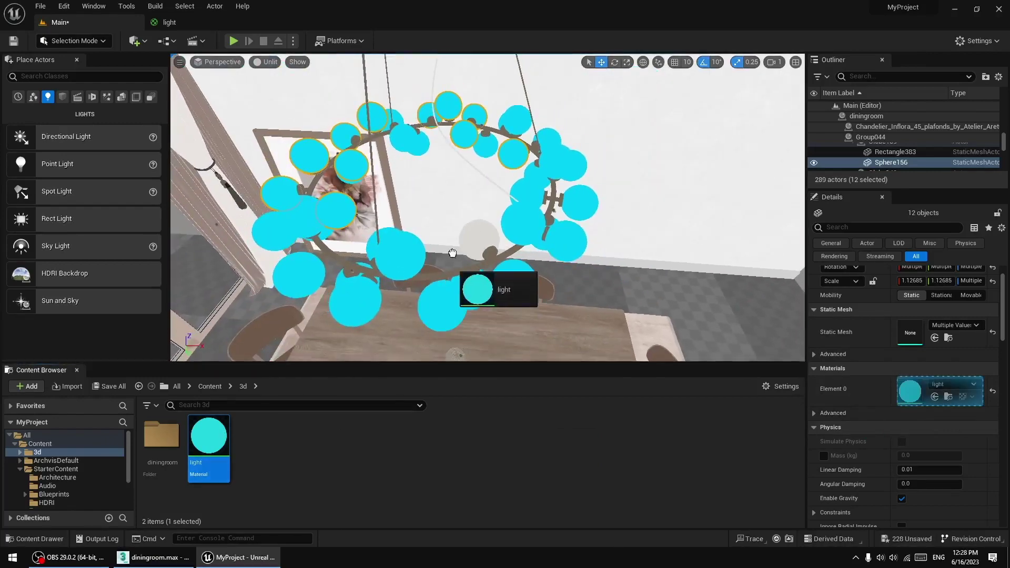
- Switch the viewport back to Lit shading and examine how the chandelier lights the dining room
{"action": "right_click_drag", "start_coordinate": [548, 286], "coordinate": [467, 207]}
{"action": "key", "text": "w"}
{"action": "key", "text": "s"}
{"action": "key", "text": "w"}
{"action": "key", "text": "s"}
{"action": "key", "text": "s"}
{"action": "left_click", "coordinate": [261, 62]}
{"action": "left_click", "coordinate": [285, 86]}
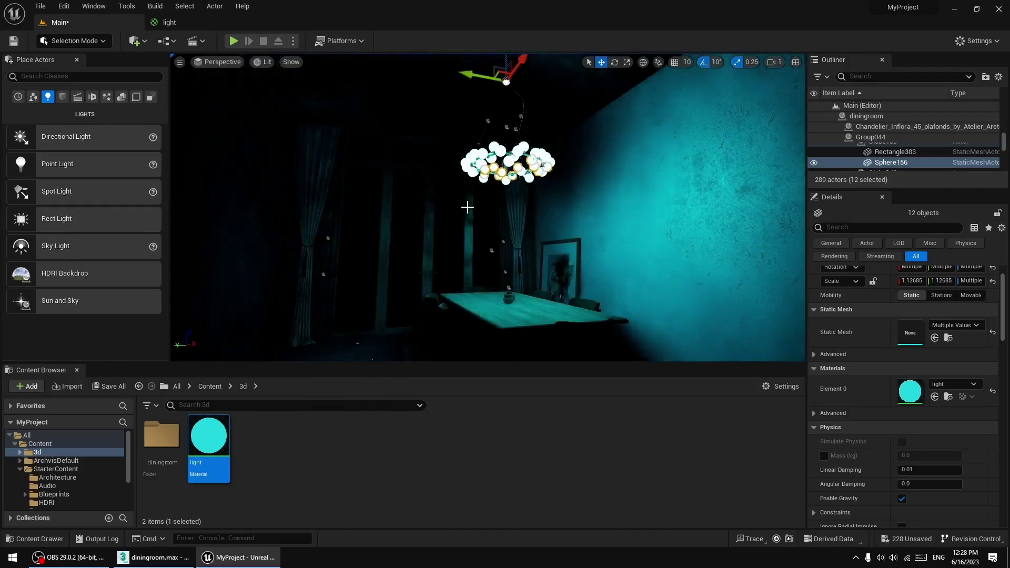
{"action": "right_click_drag", "start_coordinate": [511, 267], "coordinate": [566, 260]}
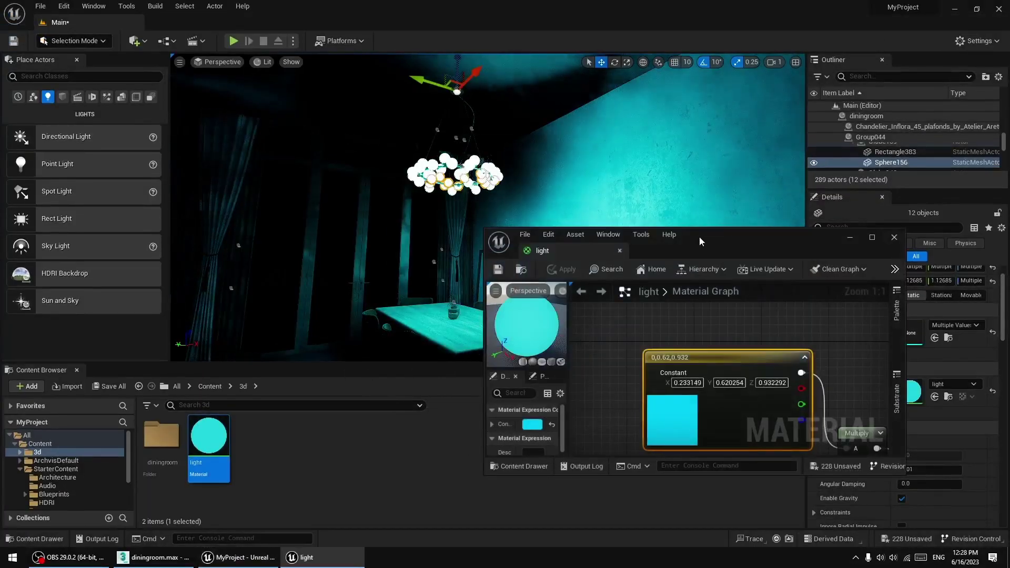
- In the light material's graph, set the constant feeding Multiply input B to 0.5, apply the change and save the material
{"action": "scroll", "coordinate": [716, 318], "scroll_direction": "down", "scroll_amount": 6}
{"action": "scroll", "coordinate": [731, 353], "scroll_direction": "up", "scroll_amount": 6}
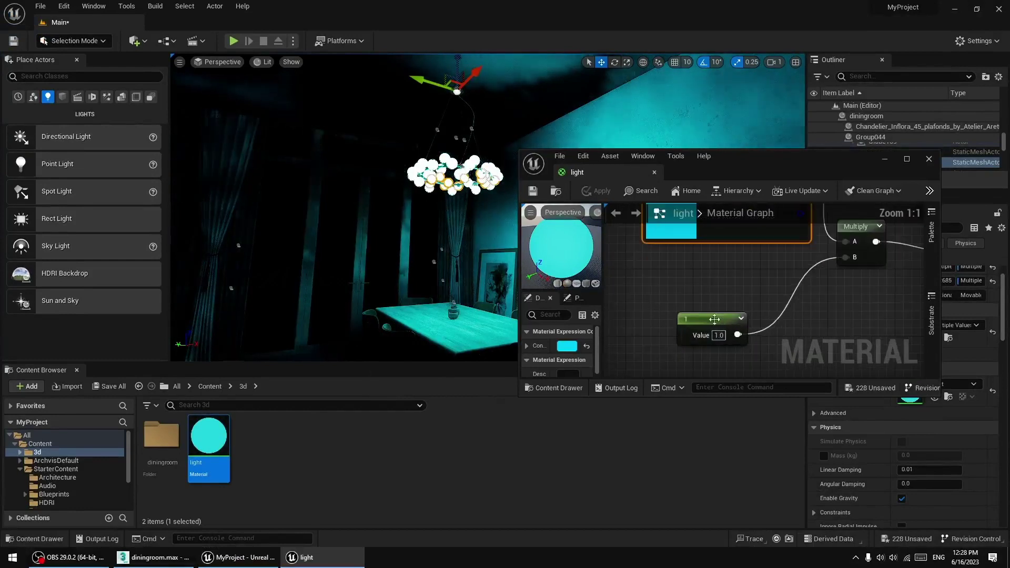
{"action": "left_click", "coordinate": [713, 319]}
{"action": "left_click", "coordinate": [719, 335]}
{"action": "type", "text": "0.5"}
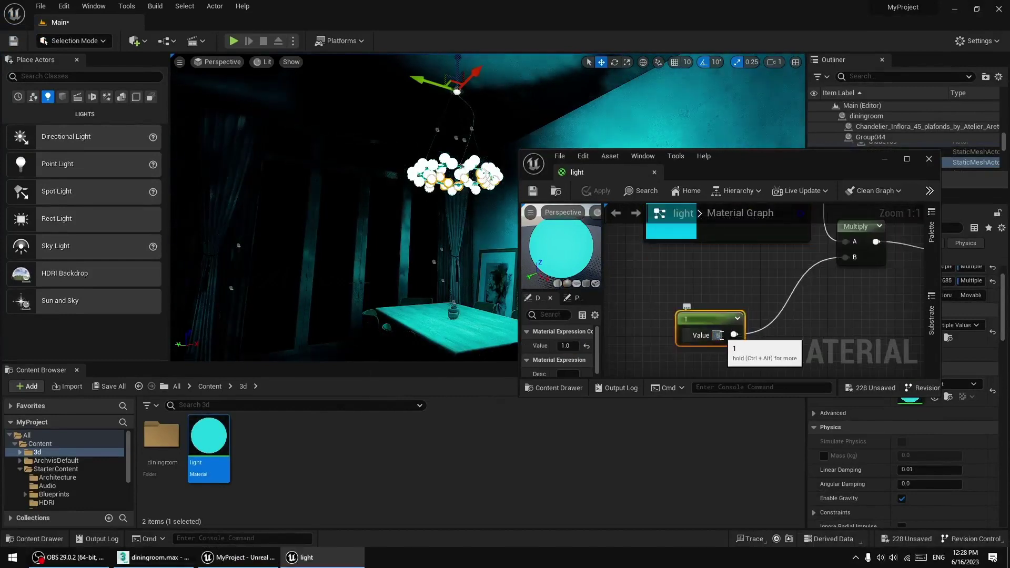
{"action": "key", "text": "Return"}
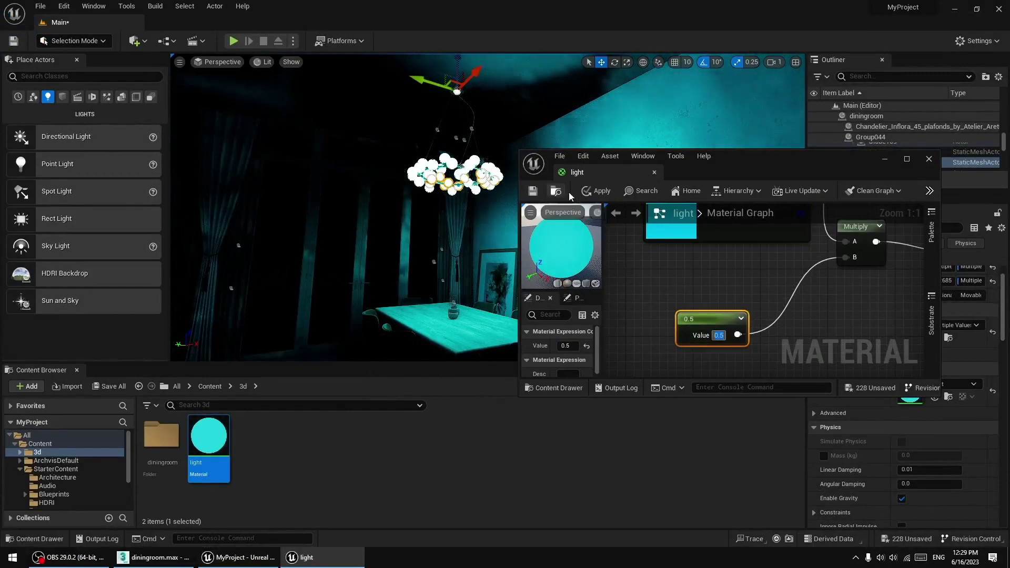
{"action": "left_click", "coordinate": [585, 192]}
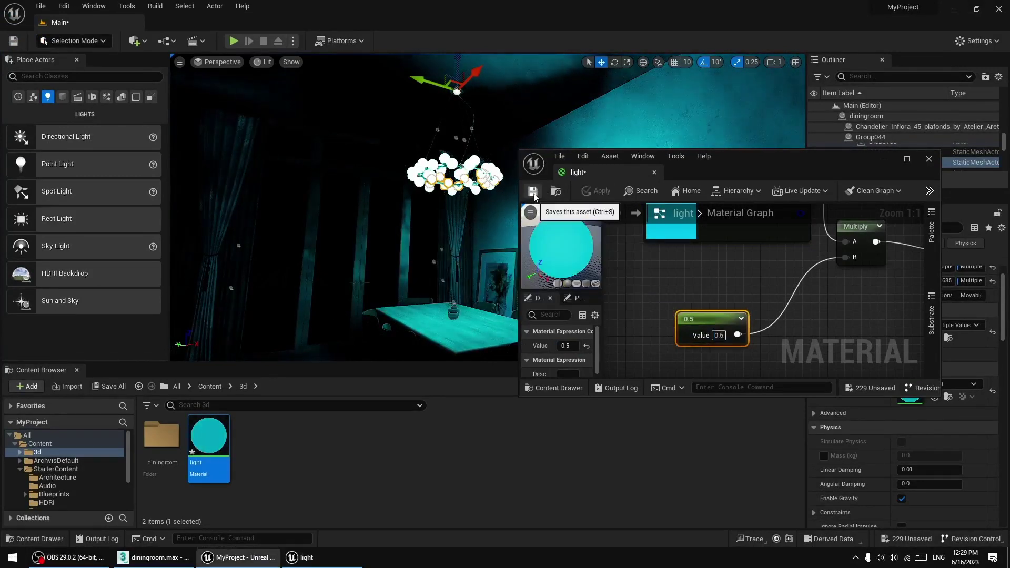
{"action": "key", "text": "ctrl+s"}
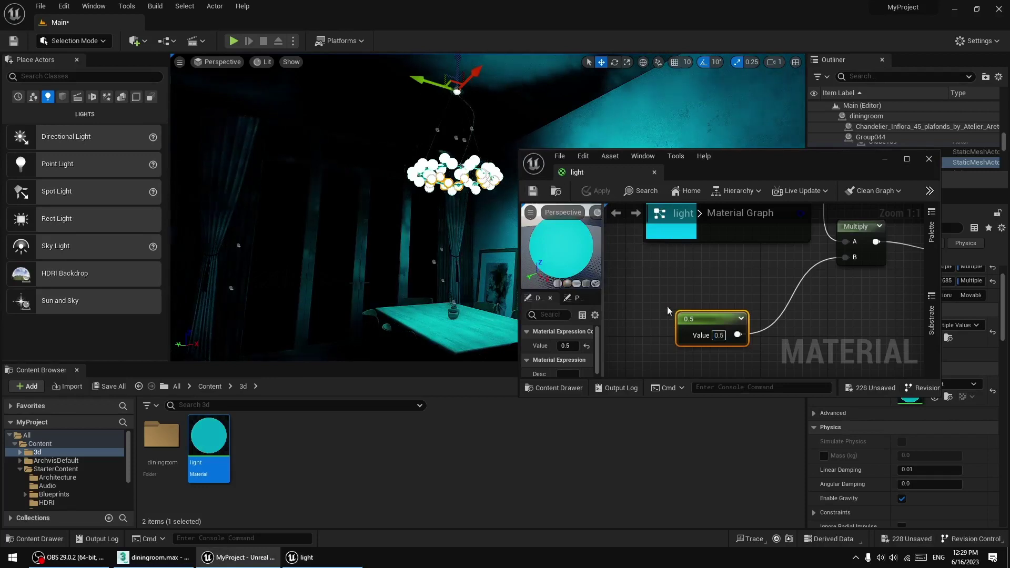
- Lower the light material's Multiply constant to 0.1 and save the material
{"action": "left_click", "coordinate": [719, 335]}
{"action": "type", "text": "0.1"}
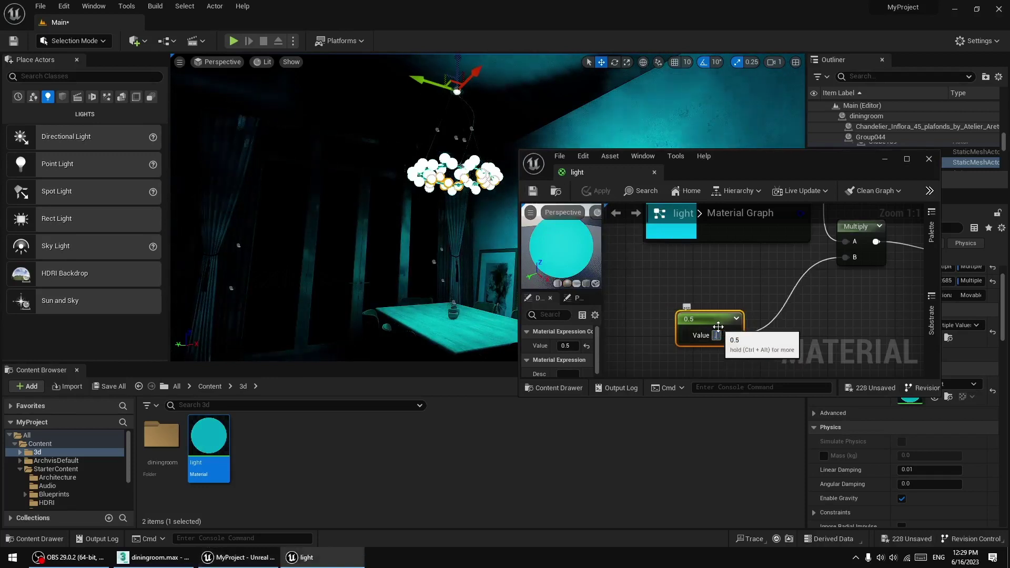
{"action": "key", "text": "Return"}
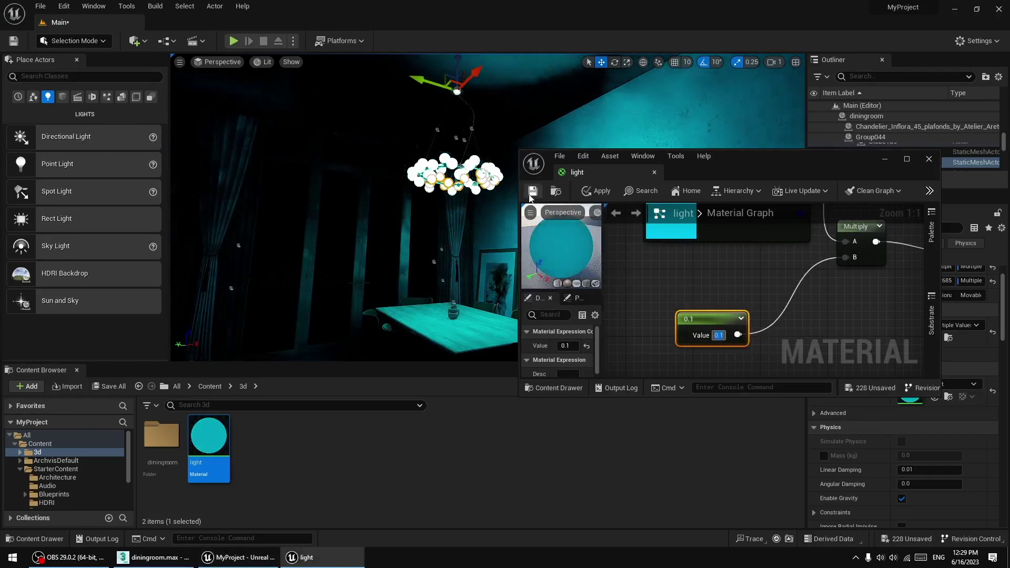
{"action": "key", "text": "ctrl+s"}
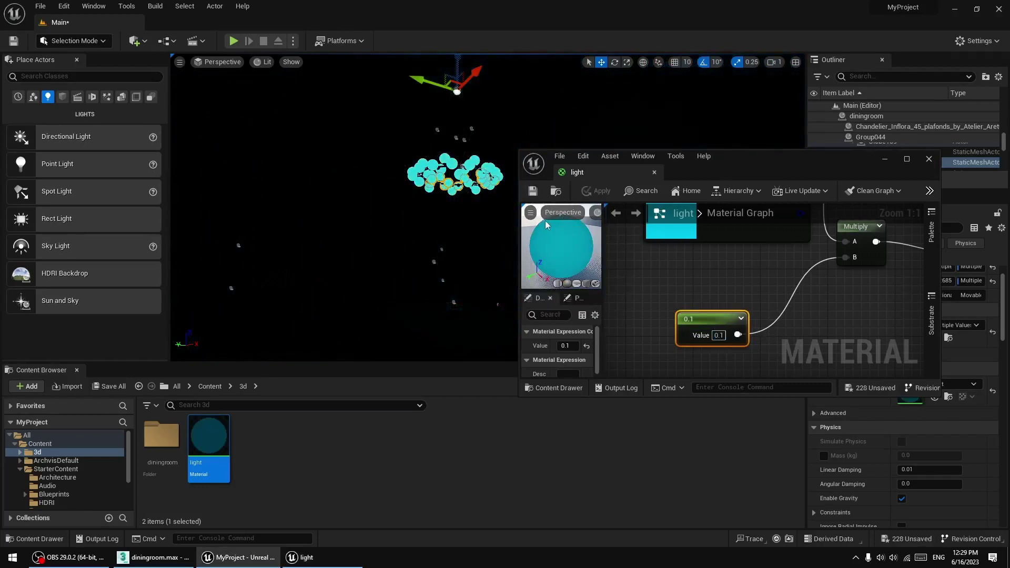
- Set the light material's Multiply constant to 0.4, update the material, and check the lighting in the room
{"action": "left_click_drag", "start_coordinate": [696, 173], "coordinate": [774, 156]}
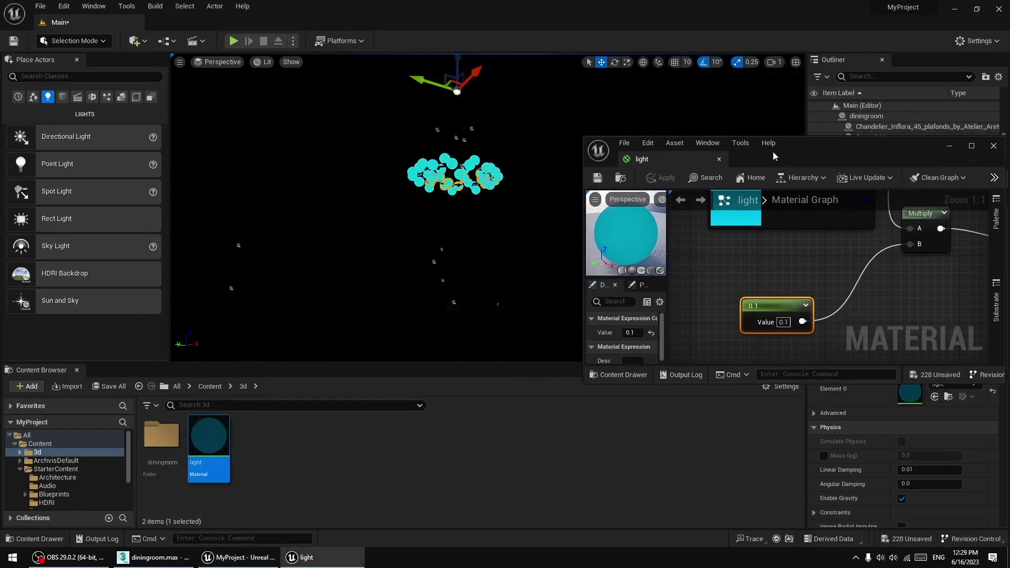
{"action": "left_click", "coordinate": [786, 321]}
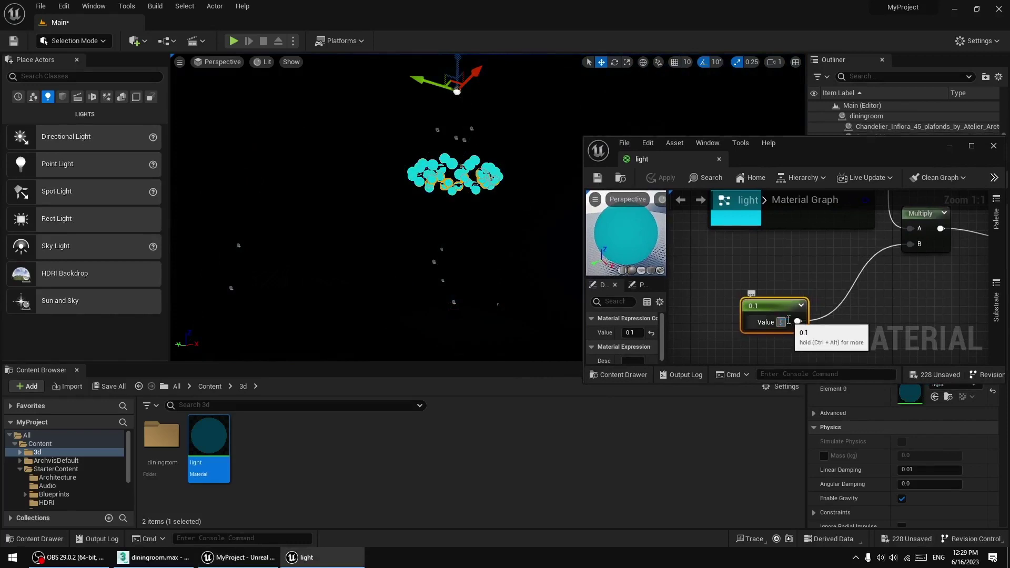
{"action": "type", "text": "0.4"}
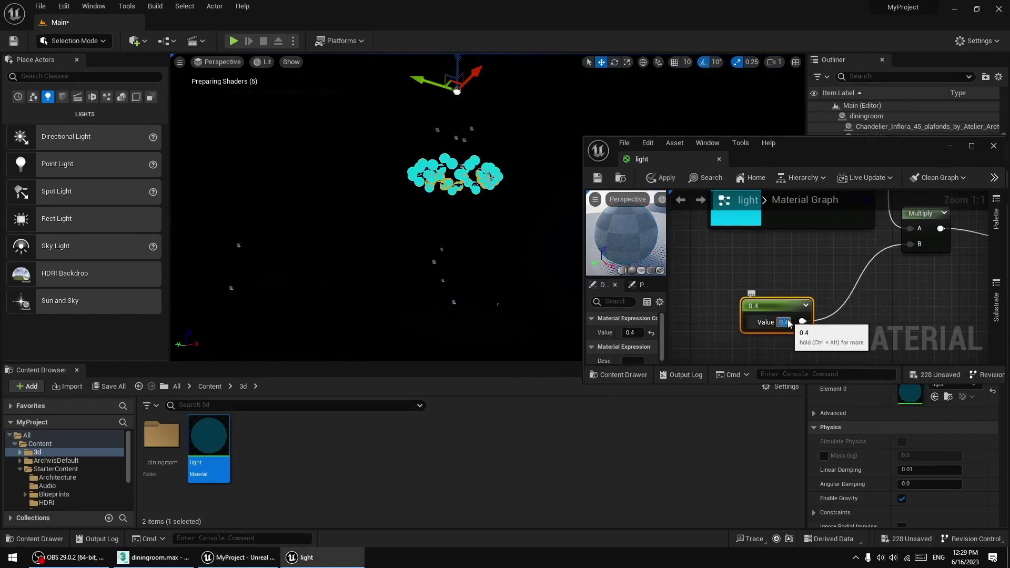
{"action": "key", "text": "Return"}
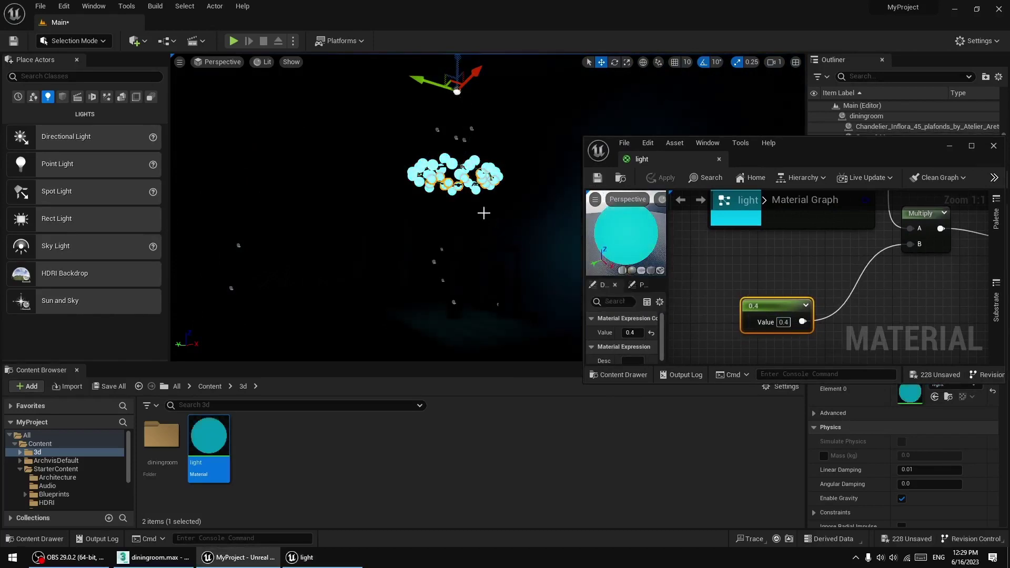
{"action": "mouse_move", "coordinate": [574, 246]}
{"action": "right_mouse_down"}
{"action": "mouse_move", "coordinate": [559, 250]}
{"action": "mouse_move", "coordinate": [617, 256]}
{"action": "mouse_move", "coordinate": [575, 245]}
{"action": "right_mouse_up"}
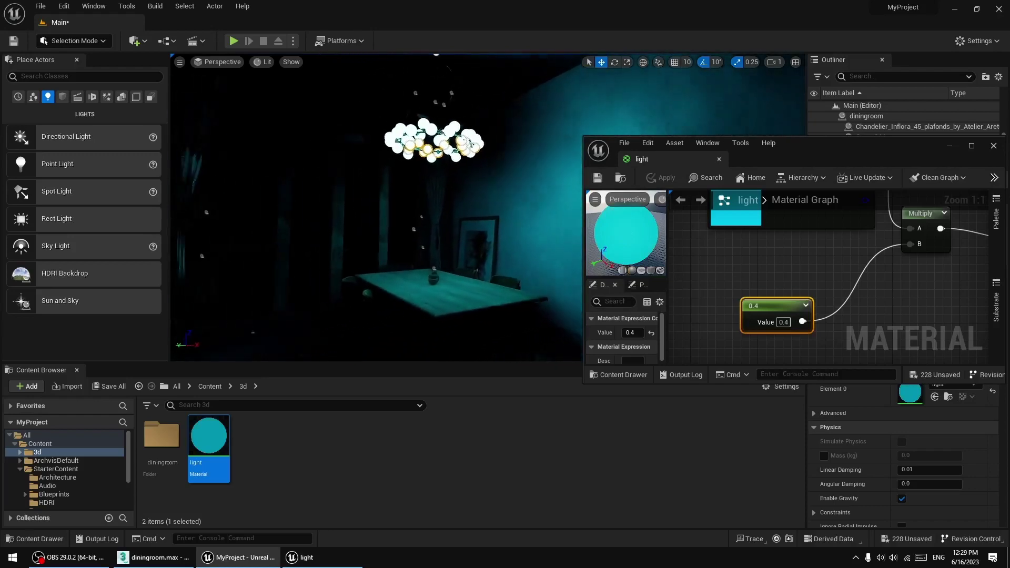
- Dock the light material editor beside the Main level, return to the level, and select the large wall behind the dining table
{"action": "left_click_drag", "start_coordinate": [834, 157], "coordinate": [561, 274]}
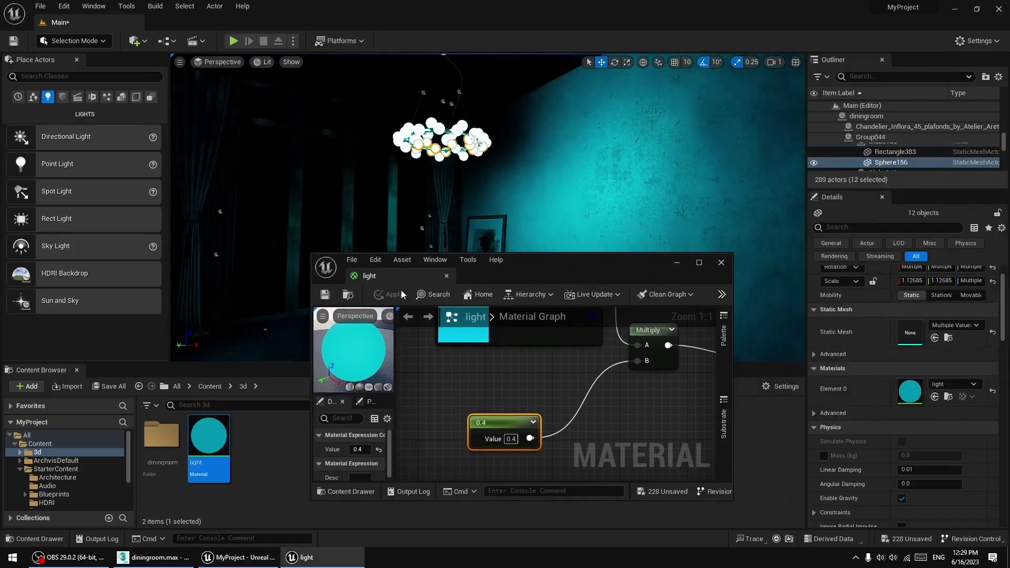
{"action": "left_click_drag", "start_coordinate": [379, 276], "coordinate": [220, 28]}
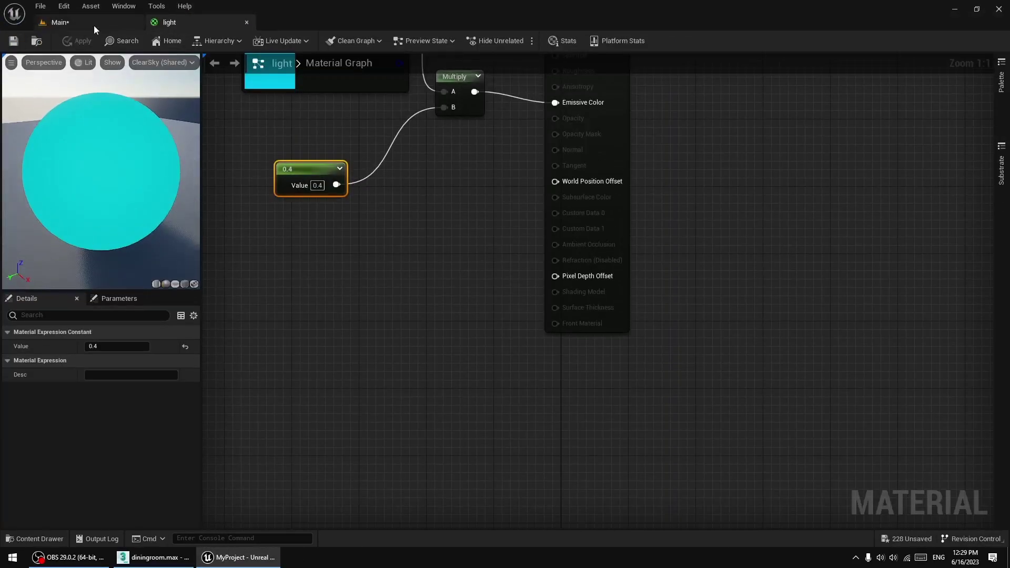
{"action": "left_click", "coordinate": [73, 25]}
{"action": "left_click", "coordinate": [535, 197]}
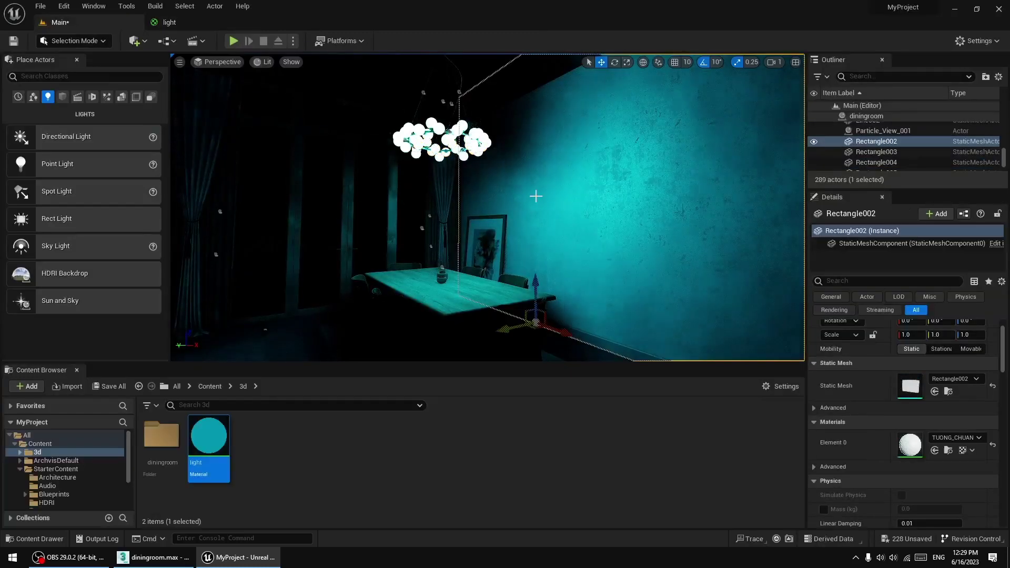
- In the light material's graph, change the constant colour feeding Multiply to a warm peach of about 0.932, 0.696, 0.494
{"action": "double_click", "coordinate": [207, 442]}
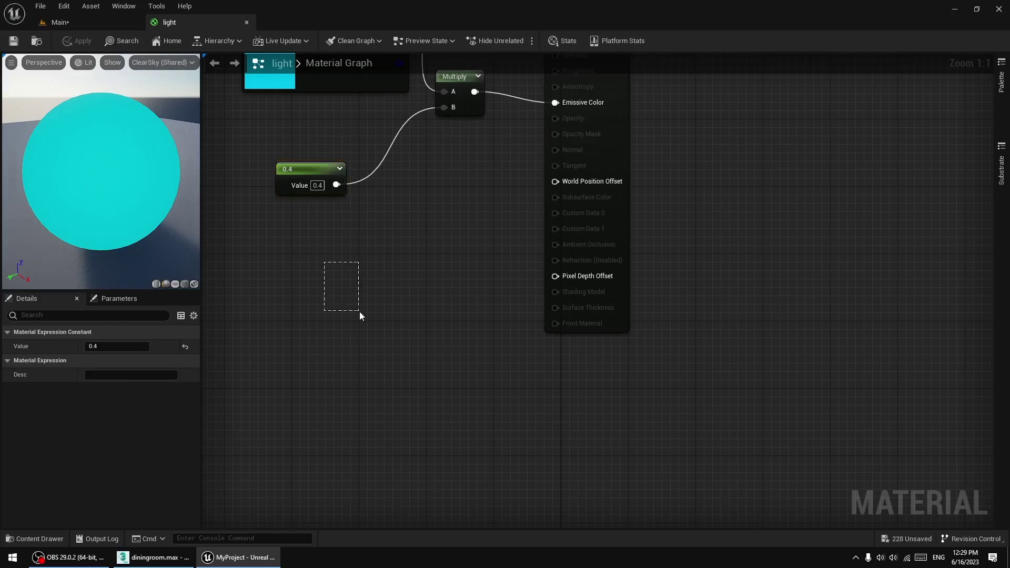
{"action": "left_click_drag", "start_coordinate": [359, 311], "coordinate": [358, 310]}
{"action": "right_click_drag", "start_coordinate": [354, 241], "coordinate": [400, 325]}
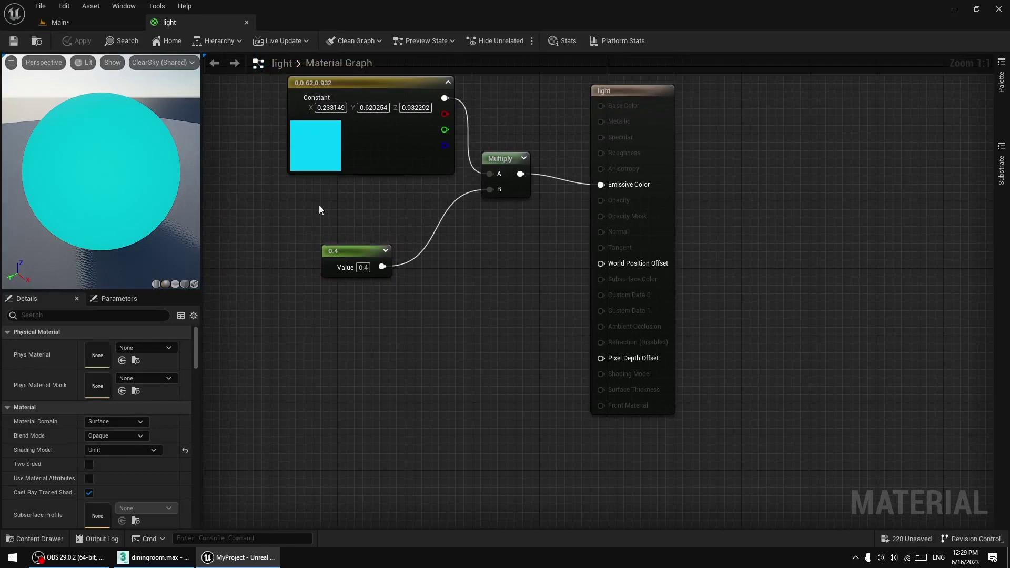
{"action": "double_click", "coordinate": [315, 146]}
{"action": "left_click", "coordinate": [402, 257]}
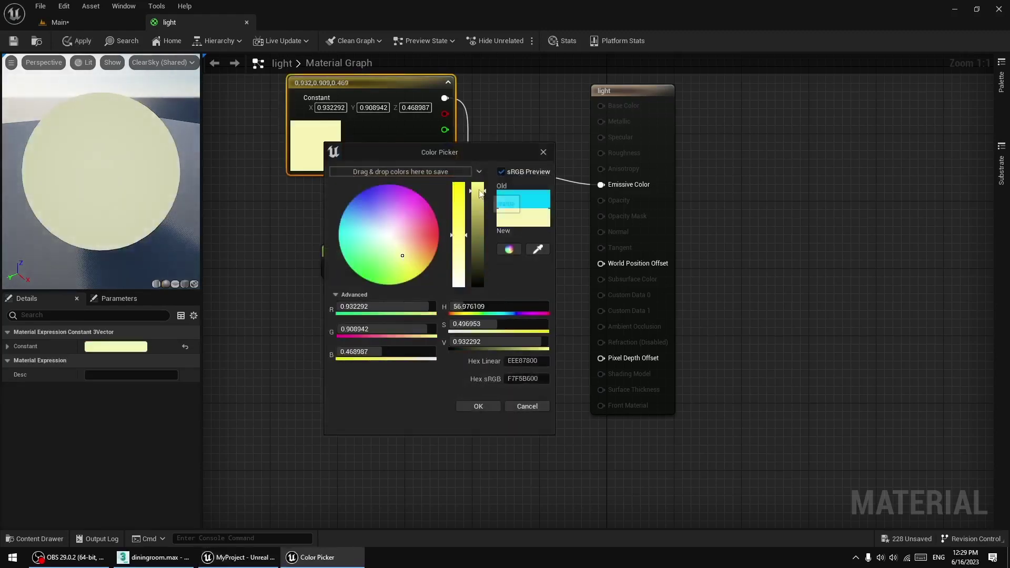
{"action": "left_click", "coordinate": [410, 246]}
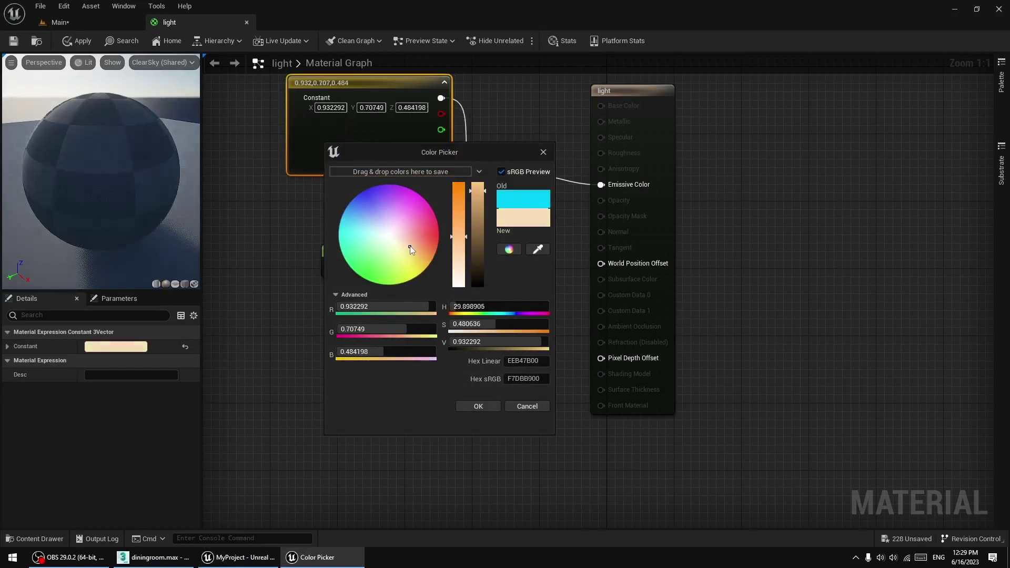
{"action": "left_click", "coordinate": [479, 407]}
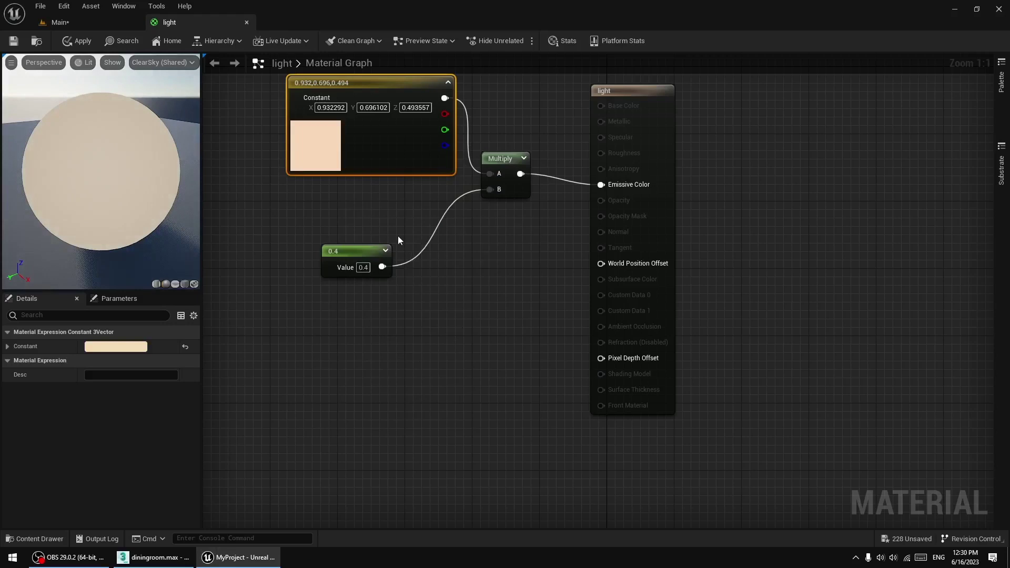
- Apply and save the light material's new colour, return to the Main level, and check the room's lighting
{"action": "left_click", "coordinate": [78, 40]}
{"action": "left_click", "coordinate": [22, 41]}
{"action": "left_click", "coordinate": [85, 23]}
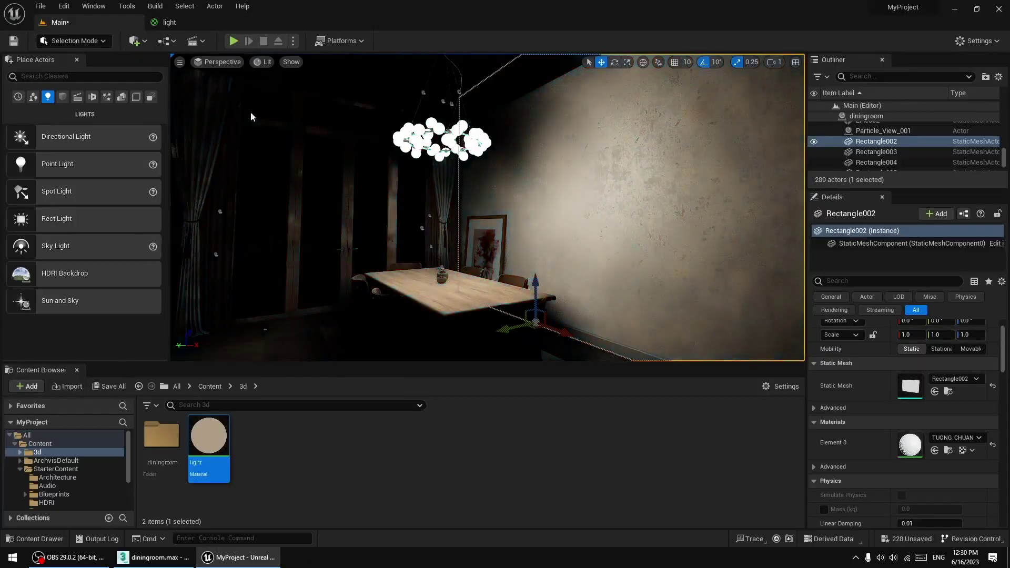
{"action": "mouse_move", "coordinate": [494, 227]}
{"action": "middle_mouse_down"}
{"action": "mouse_move", "coordinate": [483, 227]}
{"action": "mouse_move", "coordinate": [495, 227]}
{"action": "middle_mouse_up"}
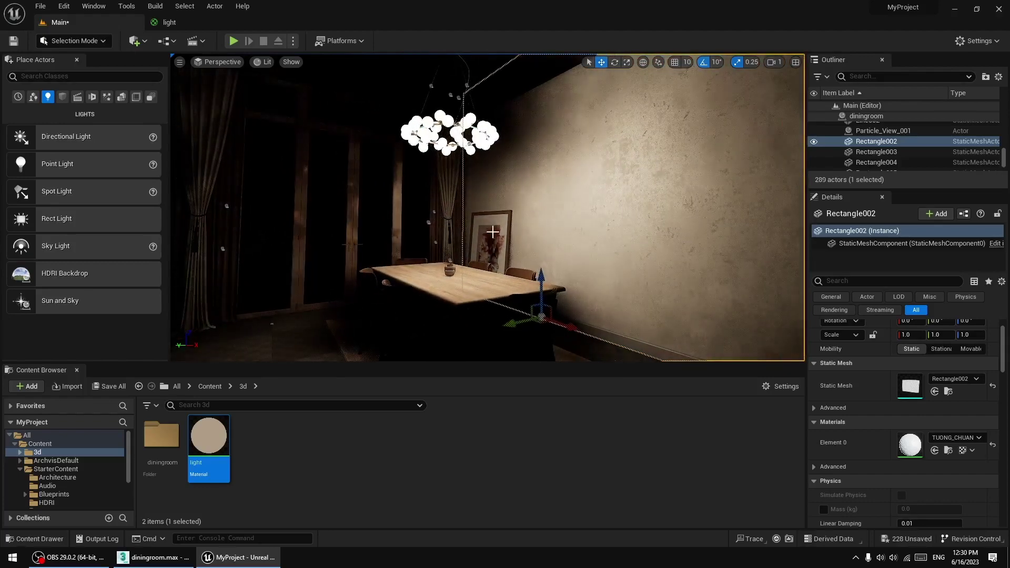
{"action": "right_click_drag", "start_coordinate": [492, 231], "coordinate": [484, 230]}
{"action": "left_click", "coordinate": [68, 557]}
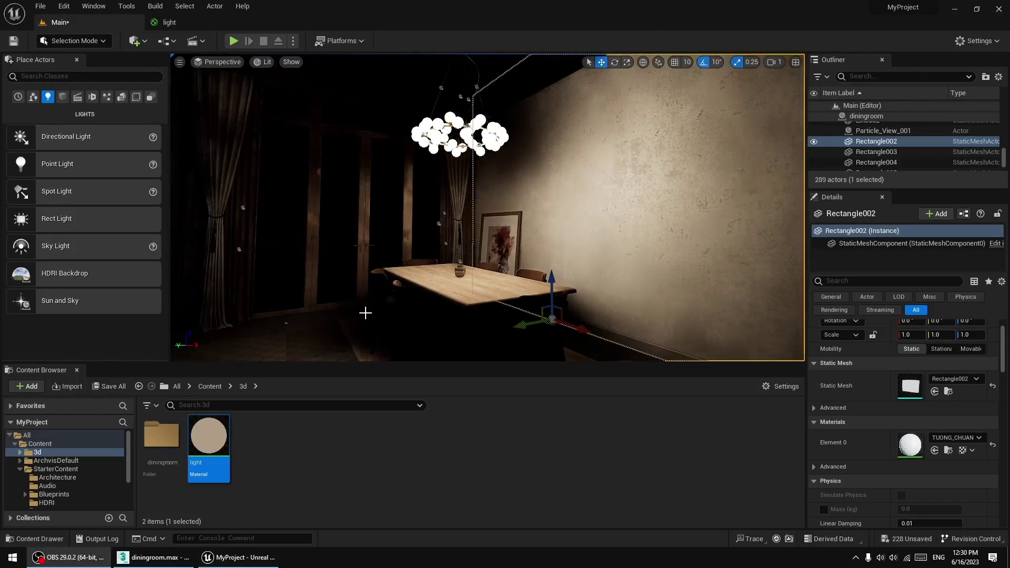
- Set the level viewport's screen percentage to 150 and check the dining room around the chandelier
{"action": "right_click_drag", "start_coordinate": [378, 285], "coordinate": [339, 283]}
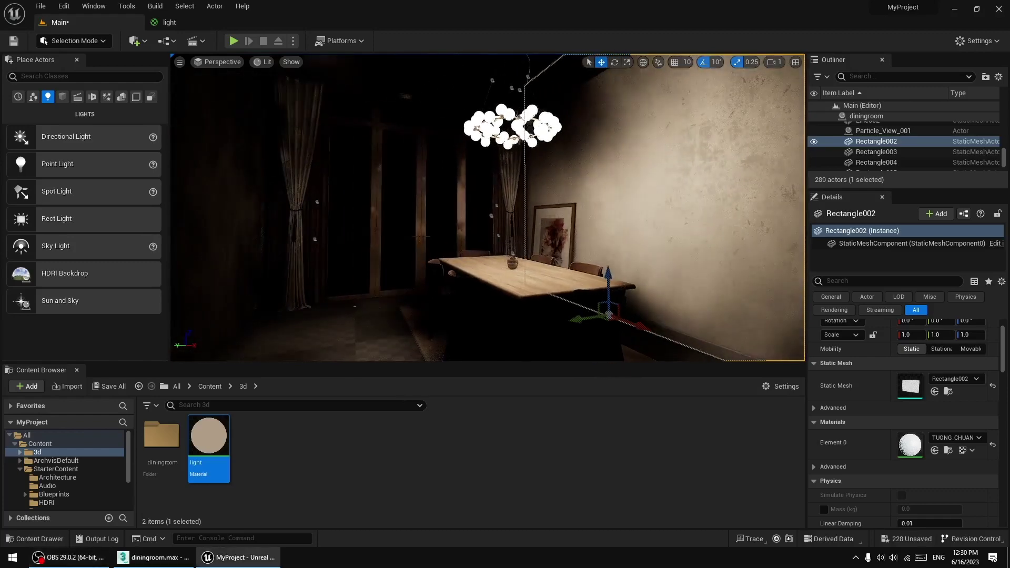
{"action": "right_click_drag", "start_coordinate": [279, 140], "coordinate": [300, 135]}
{"action": "left_click", "coordinate": [180, 62]}
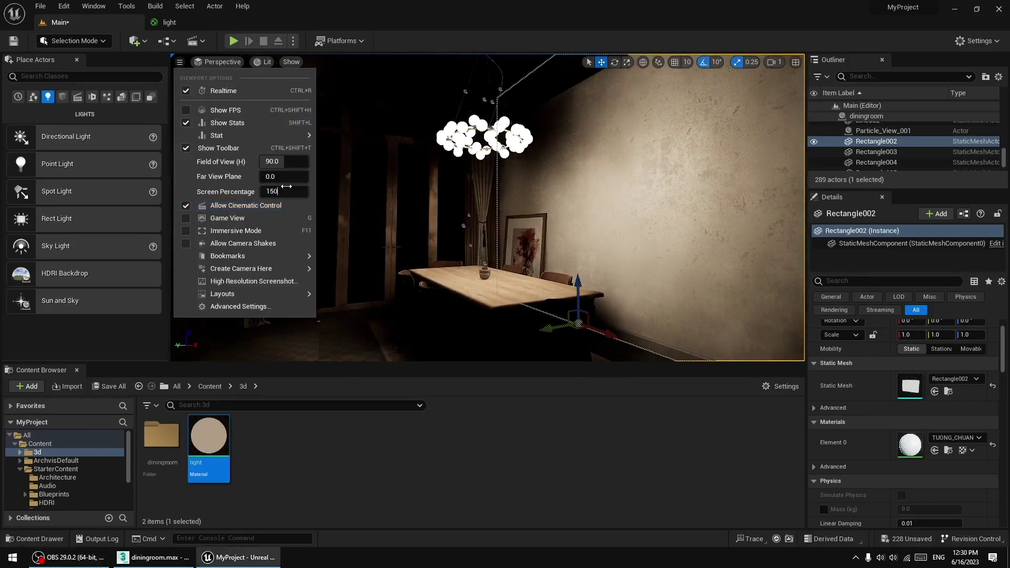
{"action": "key", "text": "Return"}
{"action": "right_click_drag", "start_coordinate": [456, 214], "coordinate": [491, 190]}
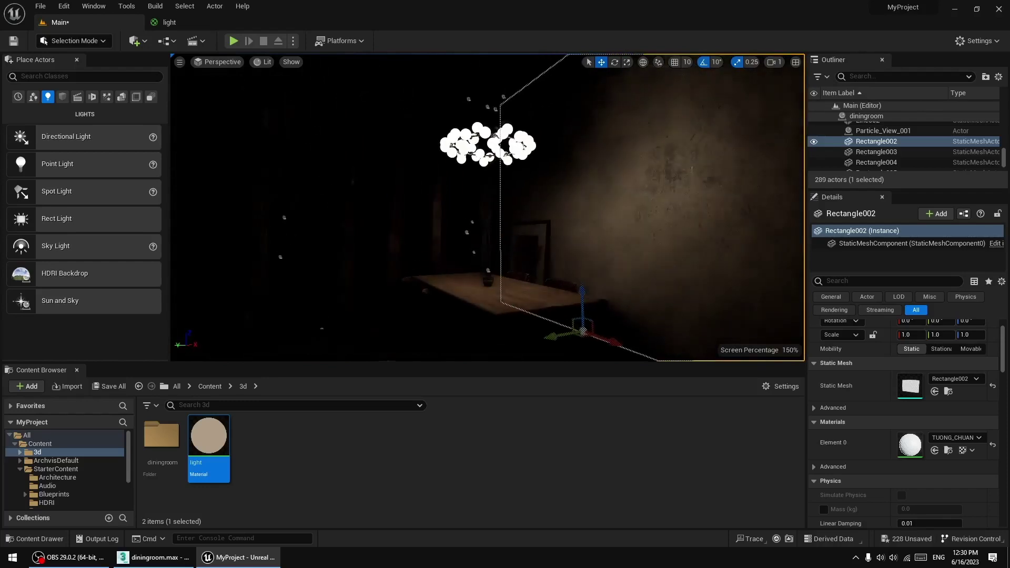
{"action": "right_click_drag", "start_coordinate": [437, 247], "coordinate": [587, 233]}
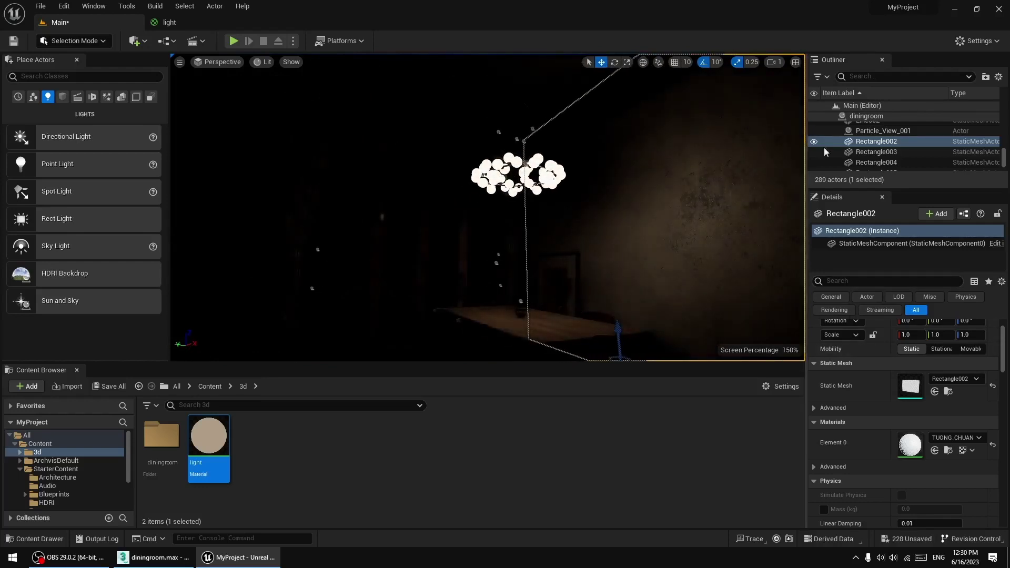
- Find the PostProcessVolume, set its exposure metering mode to Manual, and raise the exposure compensation to brighten the room
{"action": "type", "text": "pos"}
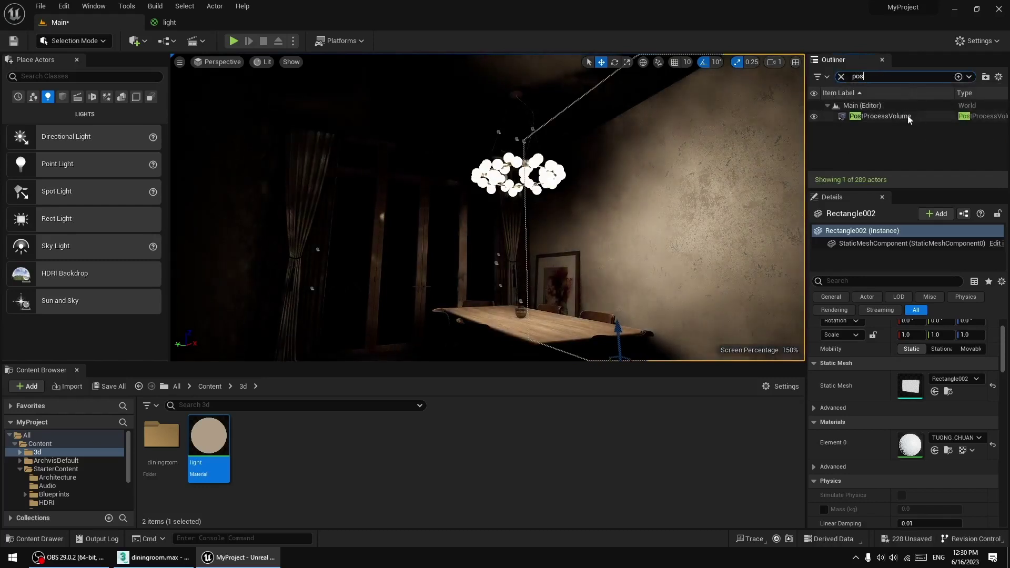
{"action": "left_click", "coordinate": [879, 116]}
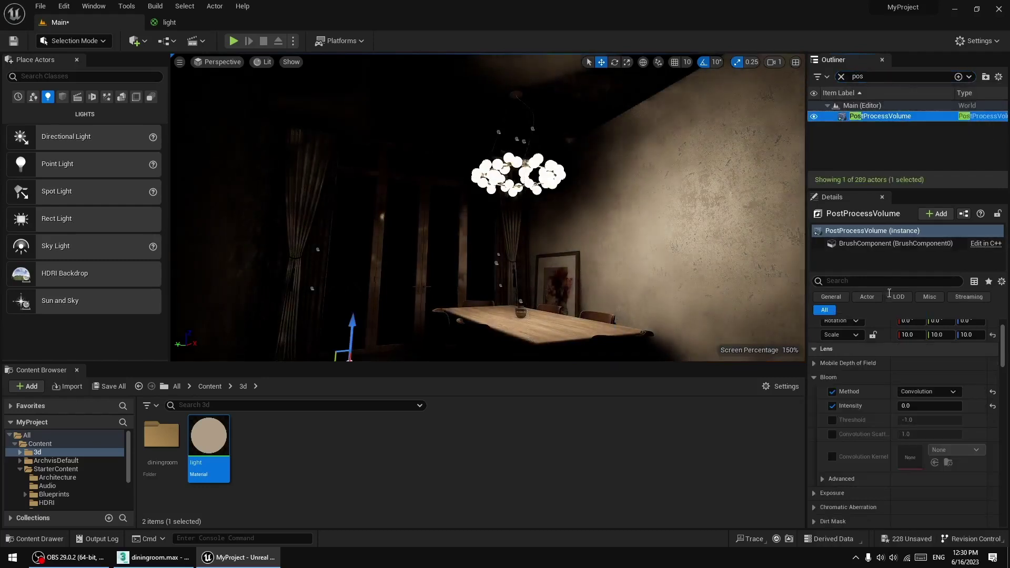
{"action": "left_click", "coordinate": [815, 377]}
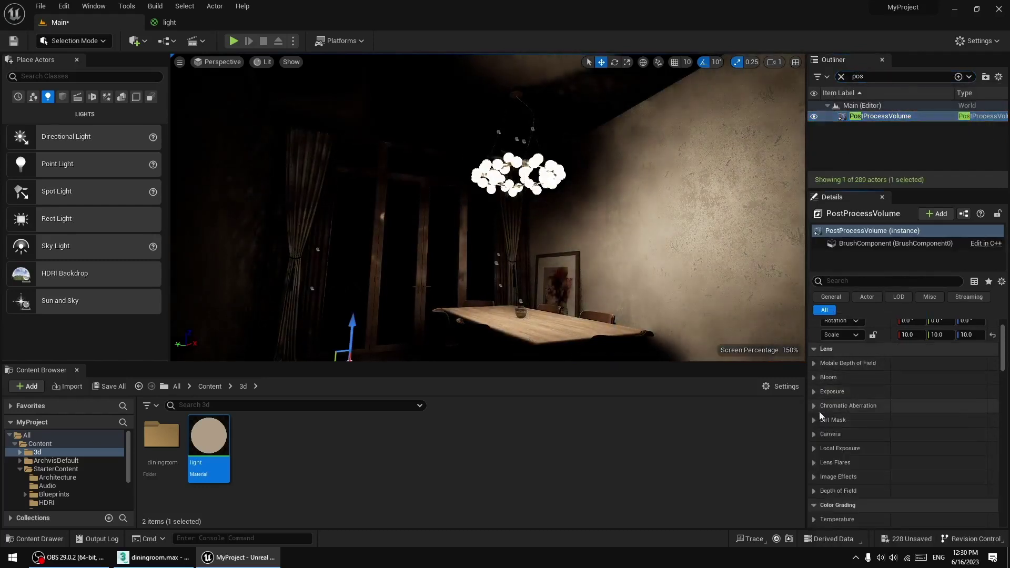
{"action": "left_click", "coordinate": [813, 392]}
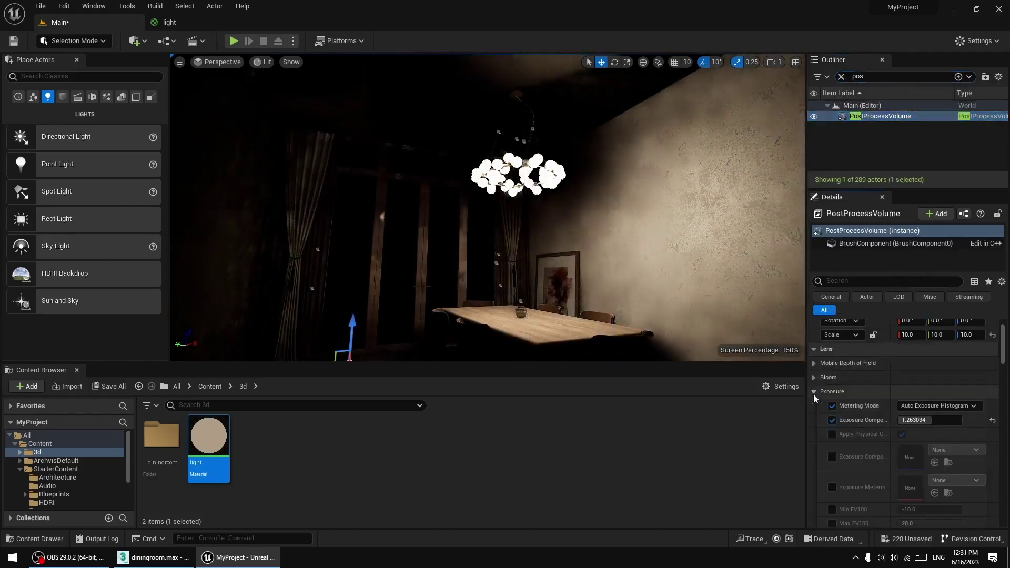
{"action": "left_click", "coordinate": [941, 406]}
{"action": "left_click", "coordinate": [921, 438]}
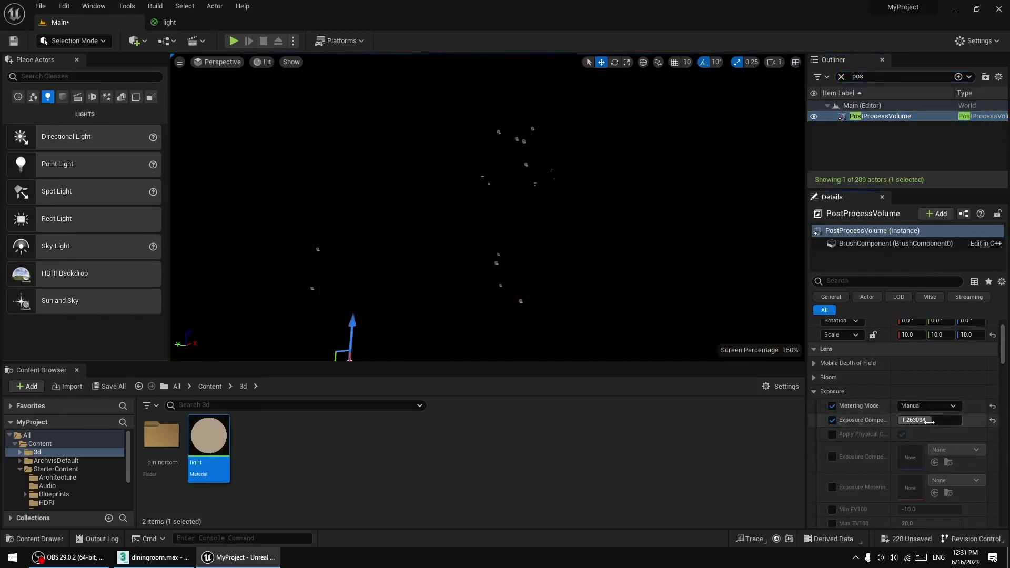
{"action": "left_click_drag", "start_coordinate": [934, 420], "coordinate": [960, 419]}
{"action": "mouse_move", "coordinate": [643, 272]}
{"action": "right_mouse_down"}
{"action": "mouse_move", "coordinate": [557, 343]}
{"action": "mouse_move", "coordinate": [669, 235]}
{"action": "mouse_move", "coordinate": [636, 275]}
{"action": "right_mouse_up"}
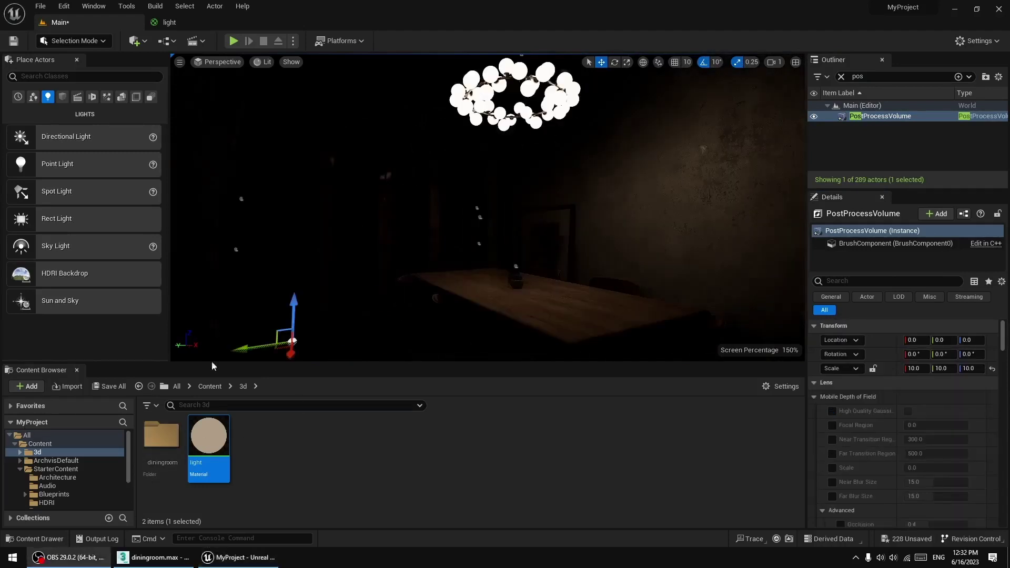
- Filter the PostProcessVolume's properties for lumen, enable the Lumen Scene Detail override, and set it to 3.0
{"action": "right_click_drag", "start_coordinate": [489, 240], "coordinate": [526, 174]}
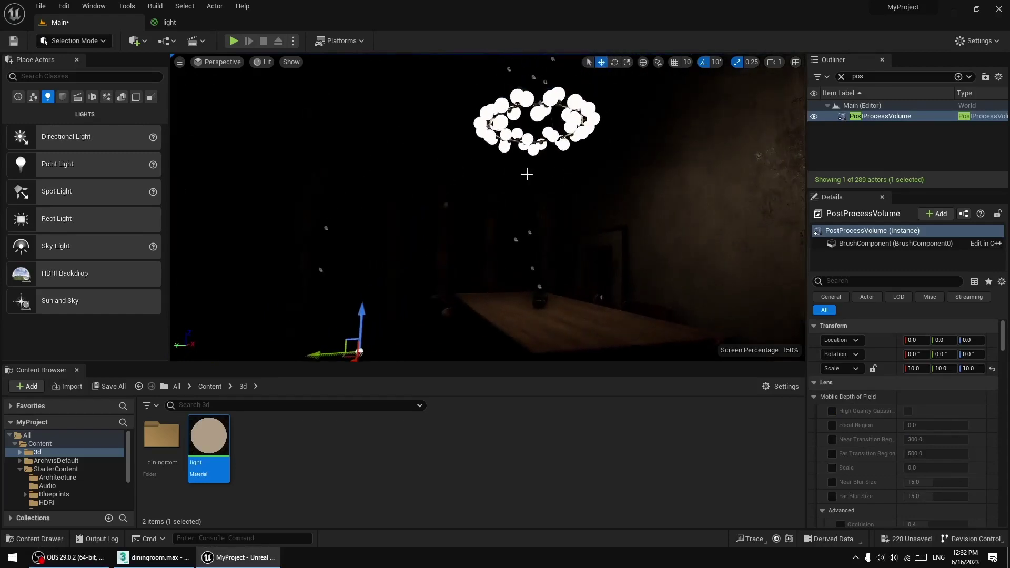
{"action": "left_click", "coordinate": [874, 118]}
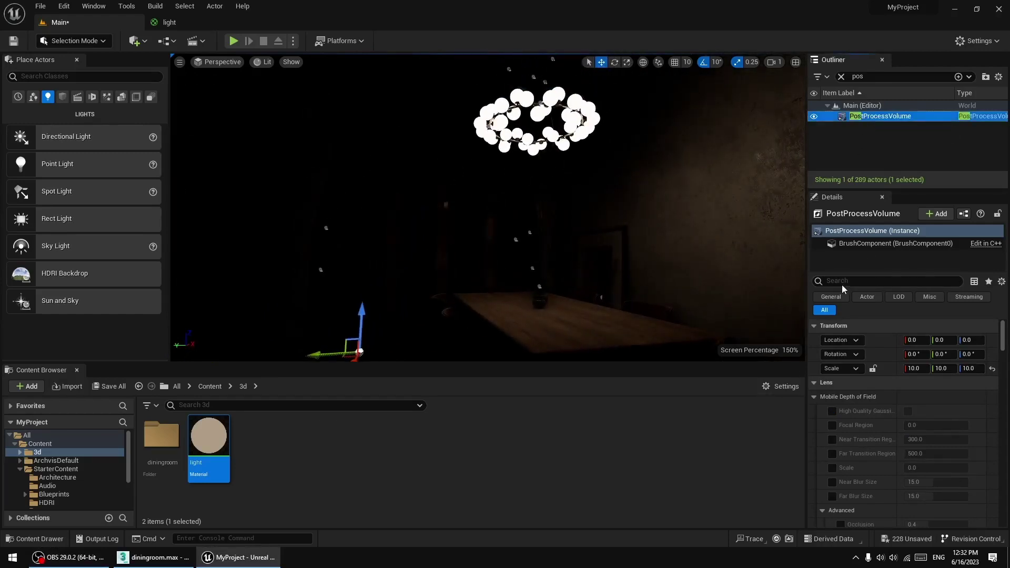
{"action": "type", "text": "l"}
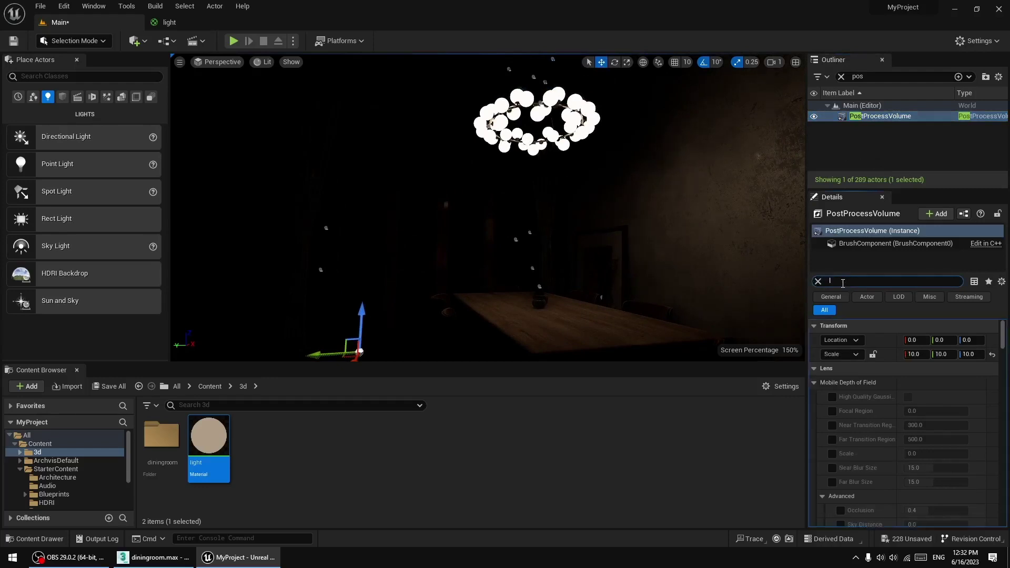
{"action": "type", "text": "umen"}
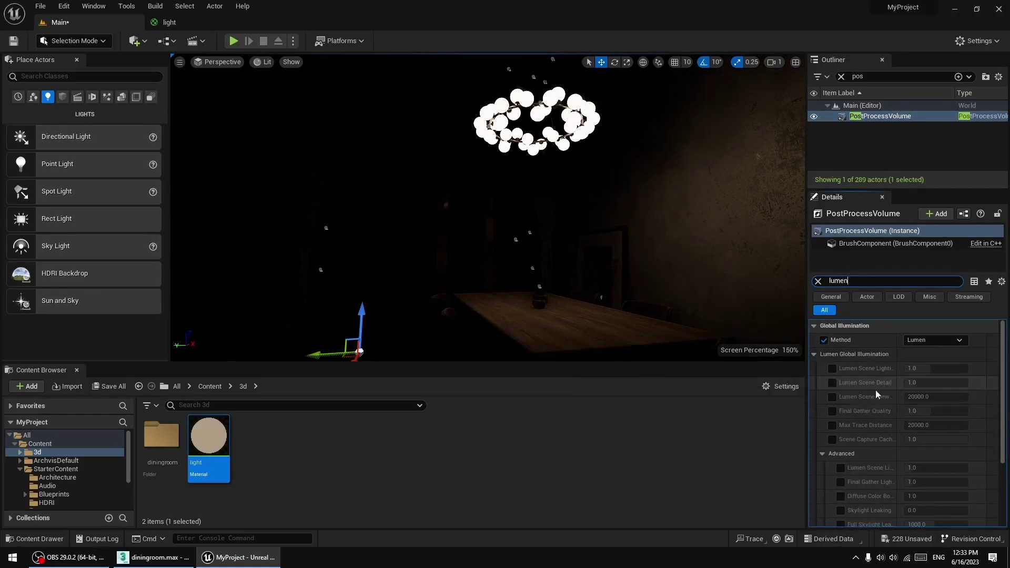
{"action": "left_click", "coordinate": [832, 382]}
{"action": "left_click_drag", "start_coordinate": [913, 382], "coordinate": [952, 383]}
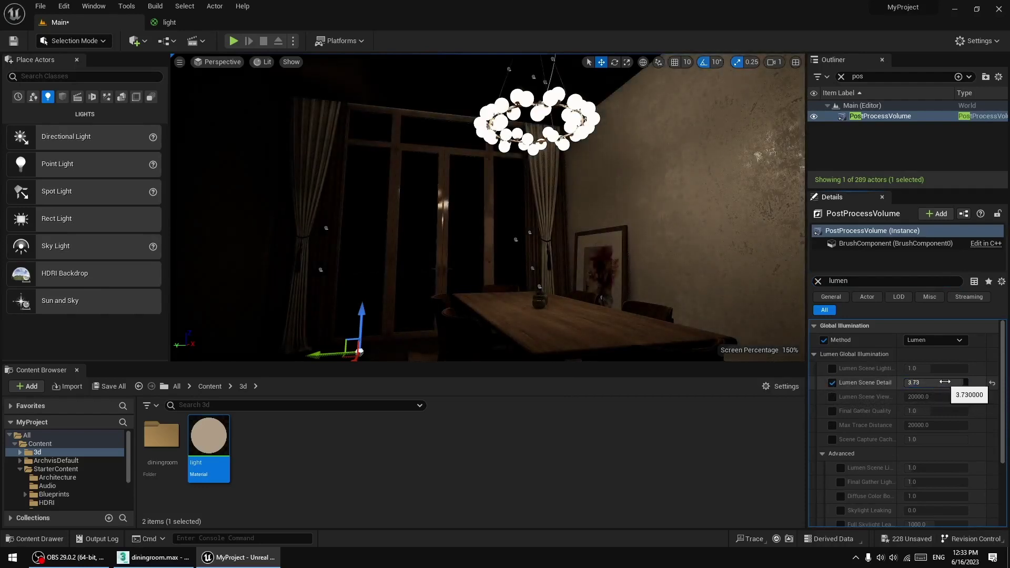
{"action": "left_click", "coordinate": [611, 430]}
- Check the lighting around the dining room, and duplicate the light material as light1
{"action": "right_click_drag", "start_coordinate": [593, 271], "coordinate": [473, 355]}
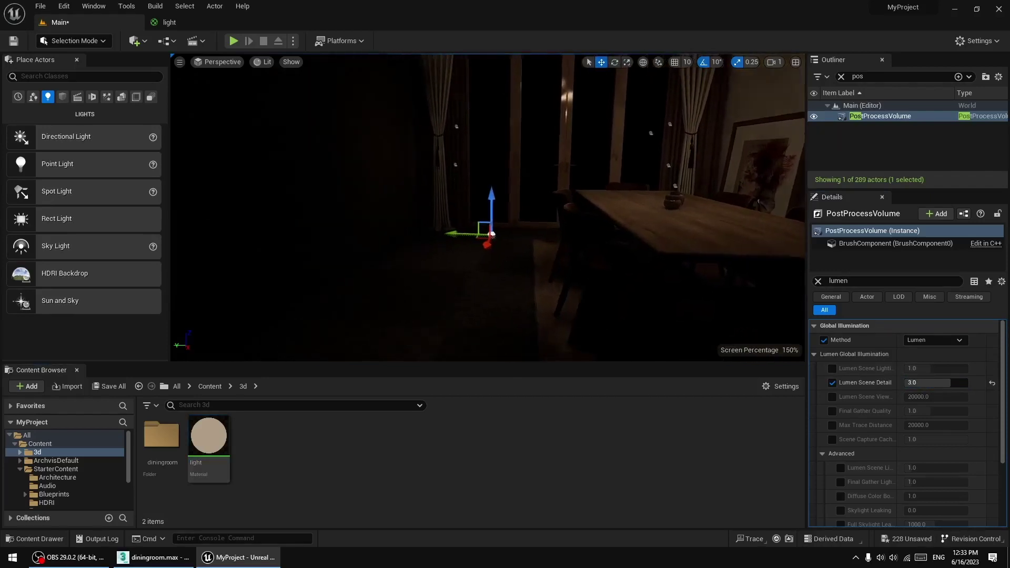
{"action": "right_click_drag", "start_coordinate": [614, 250], "coordinate": [757, 184]}
{"action": "right_click_drag", "start_coordinate": [604, 268], "coordinate": [610, 216]}
{"action": "mouse_move", "coordinate": [566, 273]}
{"action": "right_mouse_down"}
{"action": "mouse_move", "coordinate": [575, 260]}
{"action": "mouse_move", "coordinate": [553, 282]}
{"action": "right_mouse_up"}
{"action": "left_click", "coordinate": [211, 436]}
{"action": "right_click", "coordinate": [209, 437]}
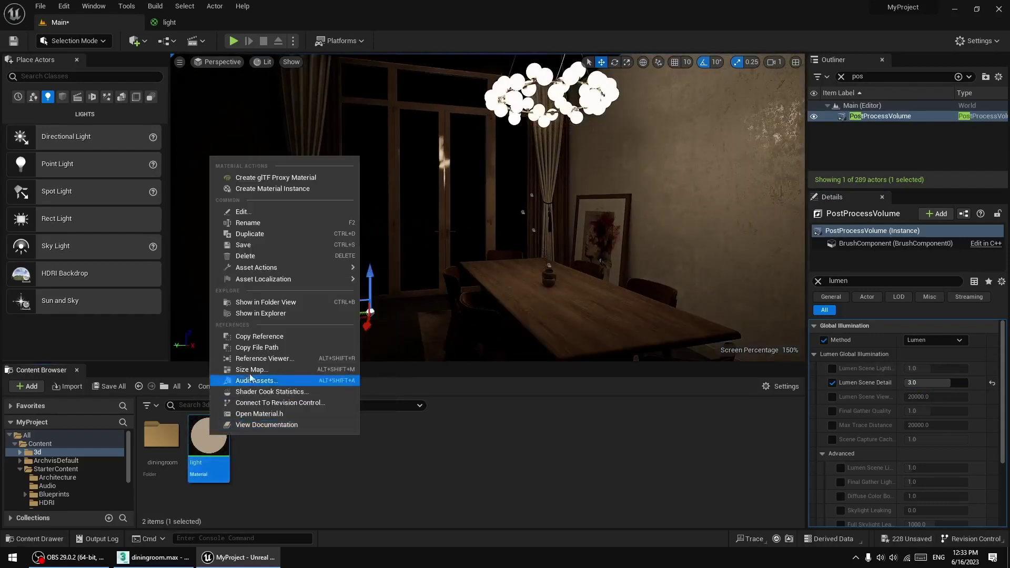
{"action": "left_click", "coordinate": [258, 233]}
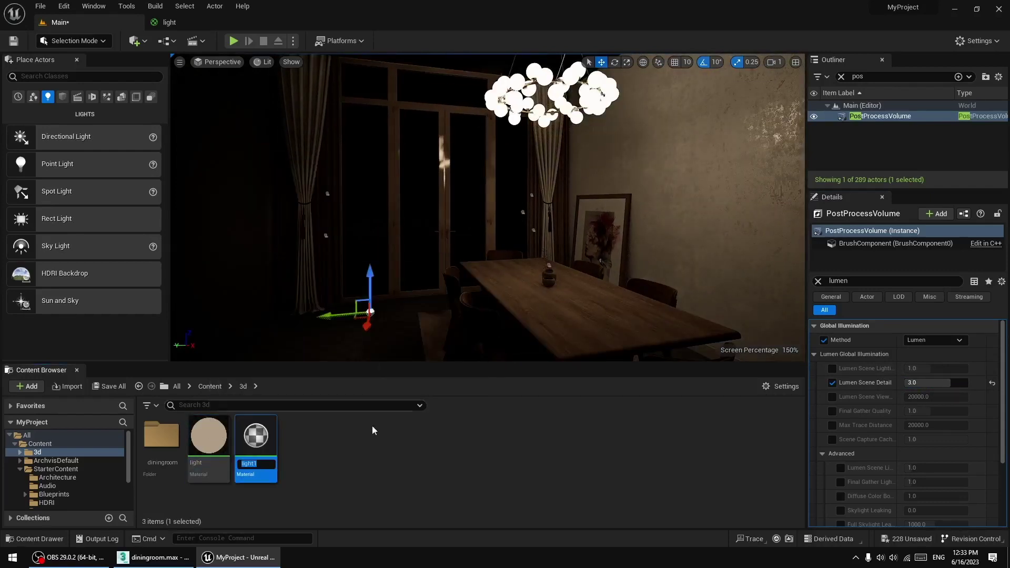
{"action": "key", "text": "Return"}
- Set the original light material's Multiply constant to 0, save the material, and return to the Main level
{"action": "left_click", "coordinate": [209, 437]}
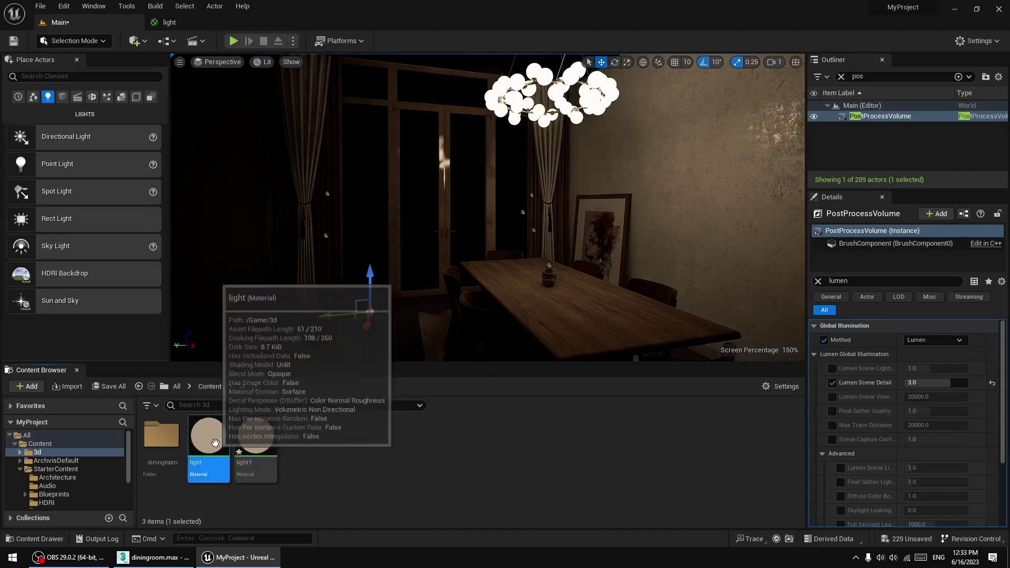
{"action": "double_click", "coordinate": [209, 437]}
{"action": "left_click", "coordinate": [361, 267]}
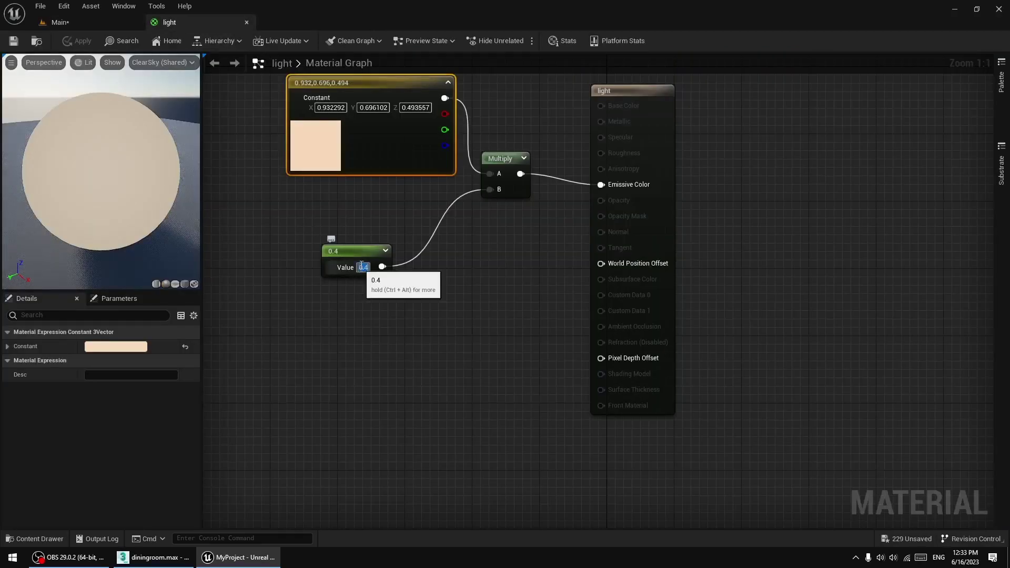
{"action": "type", "text": "0"}
{"action": "key", "text": "Return"}
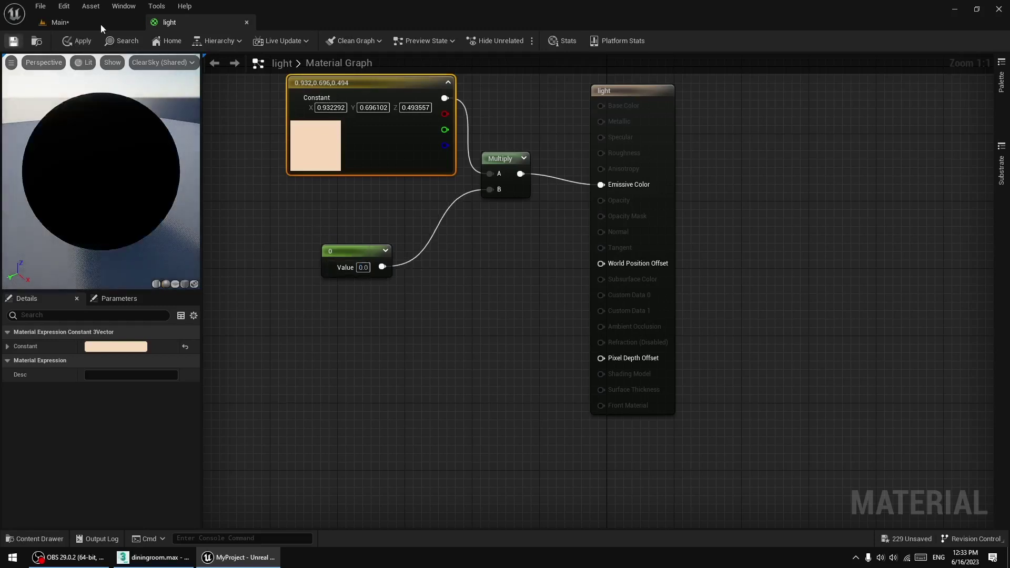
{"action": "key", "text": "ctrl+s"}
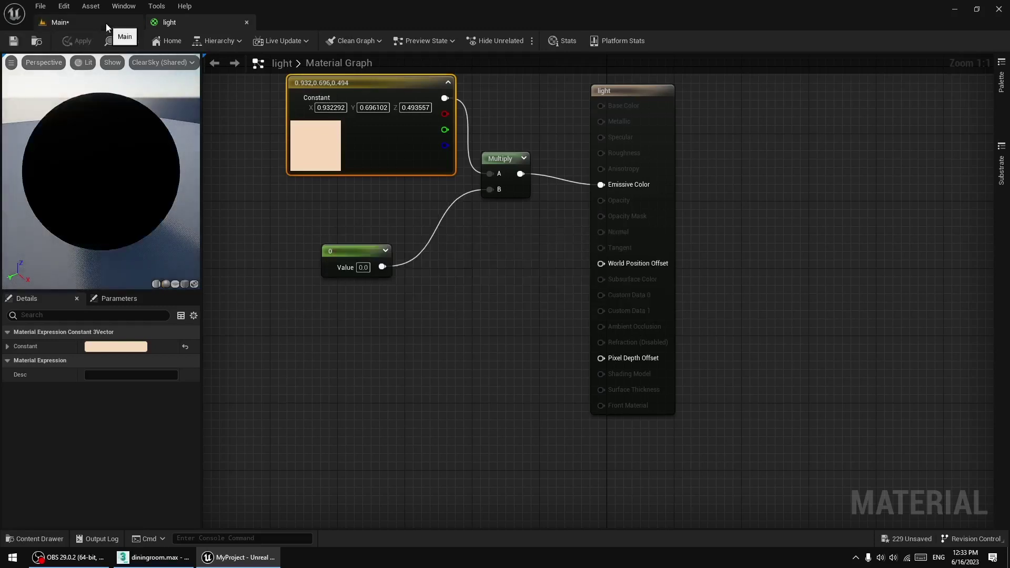
{"action": "left_click", "coordinate": [106, 23]}
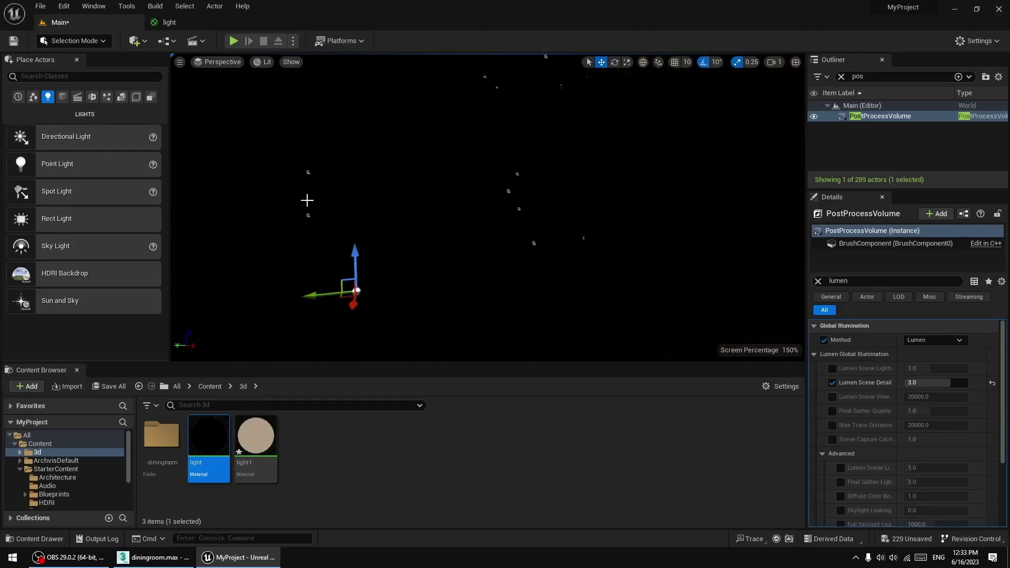
- Switch the viewport to Unlit and place a sphere in the room beside the dining table
{"action": "left_click", "coordinate": [263, 61]}
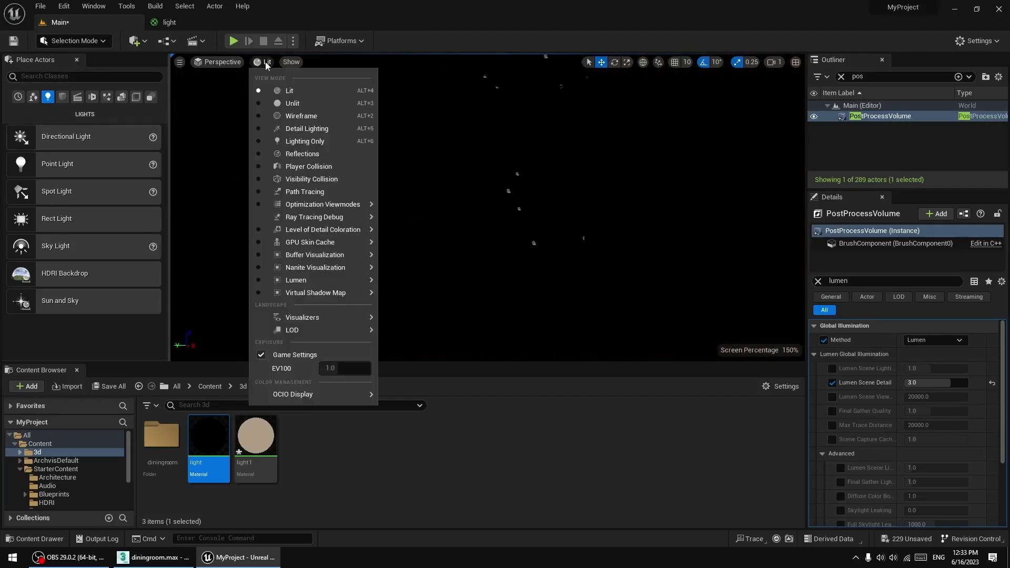
{"action": "left_click", "coordinate": [292, 102]}
{"action": "key", "text": "alt+Tab"}
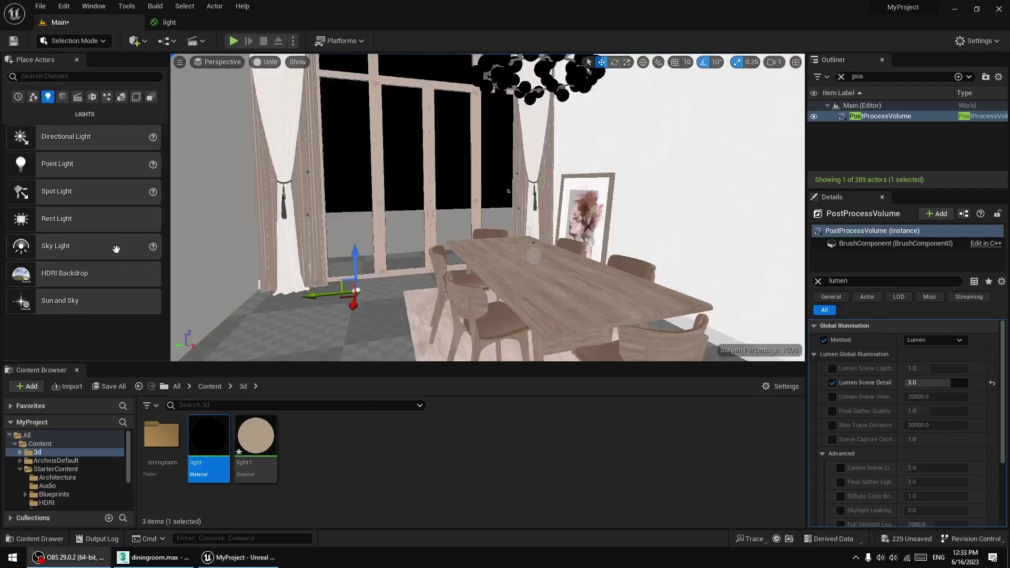
{"action": "left_click", "coordinate": [61, 97]}
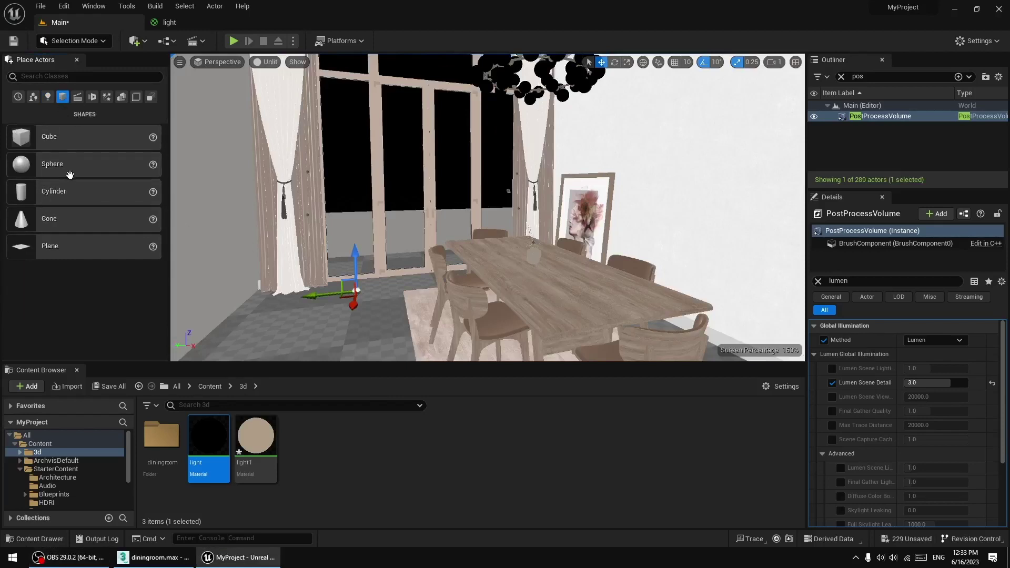
{"action": "left_click_drag", "start_coordinate": [63, 164], "coordinate": [369, 216]}
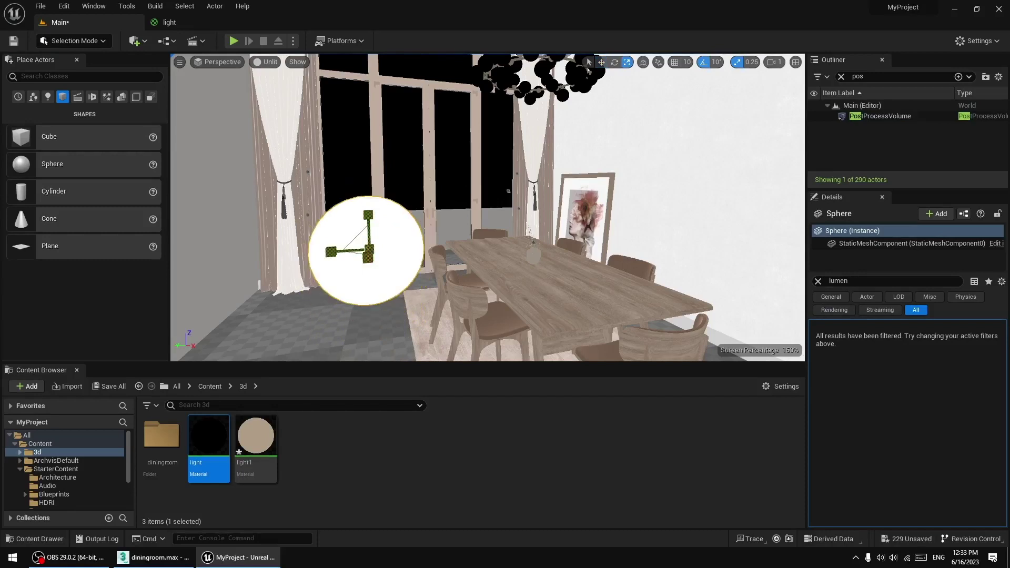
- Turn off scale snapping and shrink the sphere uniformly to a scale of about 0.6
{"action": "left_click_drag", "start_coordinate": [368, 256], "coordinate": [370, 248]}
{"action": "right_click_drag", "start_coordinate": [454, 239], "coordinate": [431, 235]}
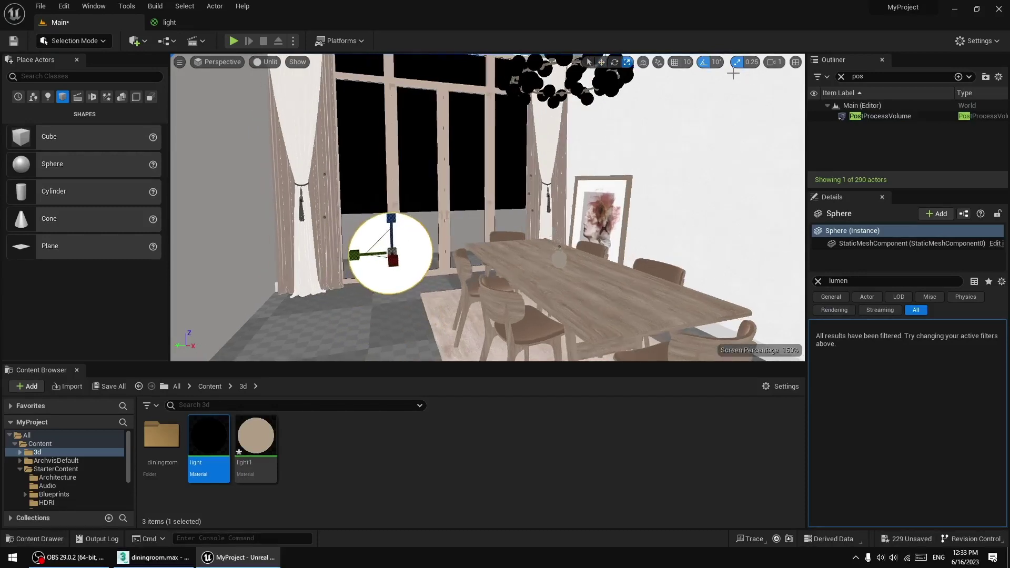
{"action": "left_click", "coordinate": [737, 62]}
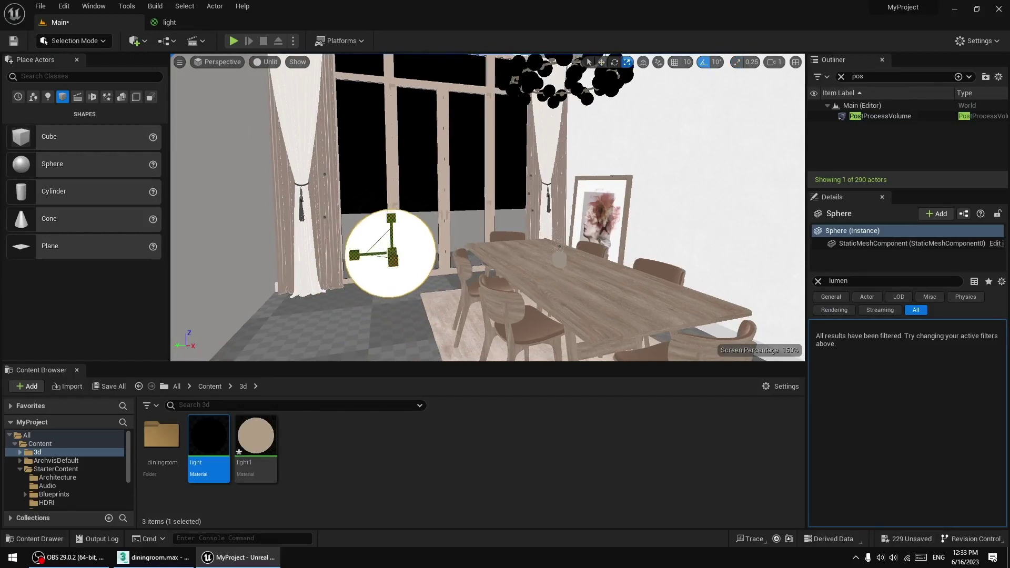
{"action": "left_click_drag", "start_coordinate": [393, 258], "coordinate": [392, 265]}
- Apply the light1 material to the sphere and return the viewport to Lit
{"action": "left_click", "coordinate": [311, 457]}
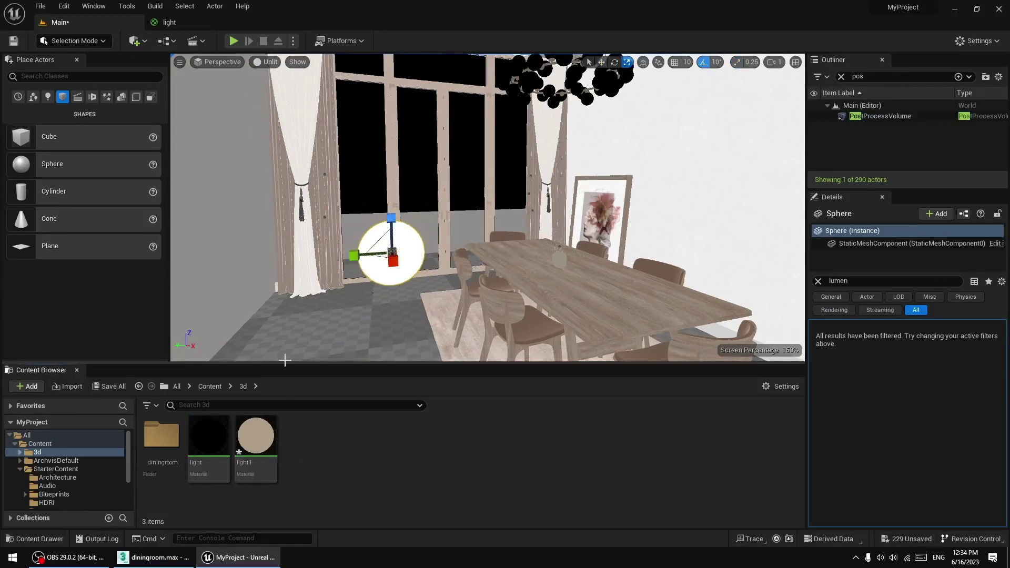
{"action": "left_click_drag", "start_coordinate": [255, 436], "coordinate": [392, 266]}
{"action": "left_click", "coordinate": [267, 62]}
{"action": "left_click", "coordinate": [263, 91]}
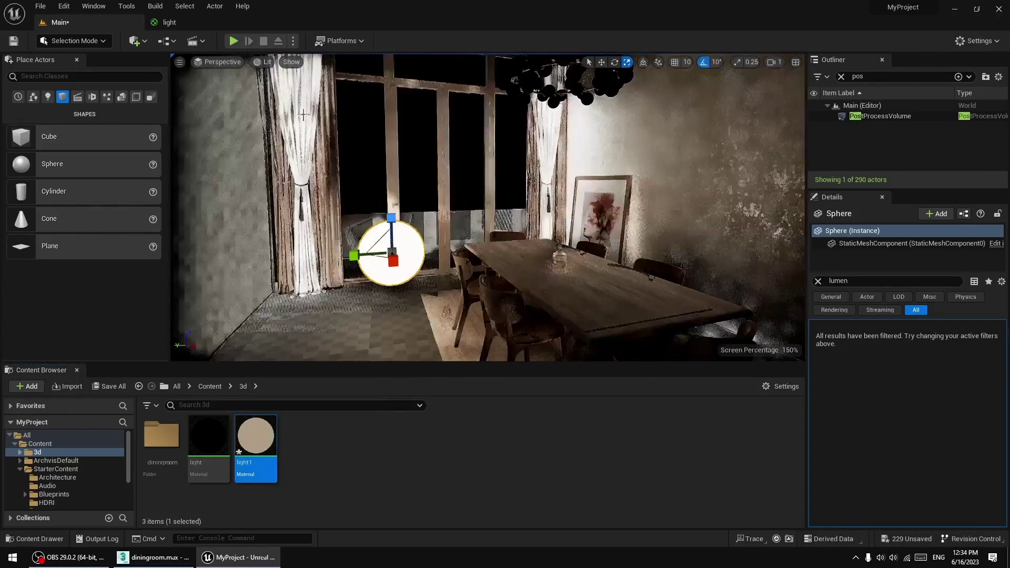
{"action": "right_click_drag", "start_coordinate": [263, 90], "coordinate": [248, 92]}
{"action": "right_click_drag", "start_coordinate": [577, 172], "coordinate": [568, 155]}
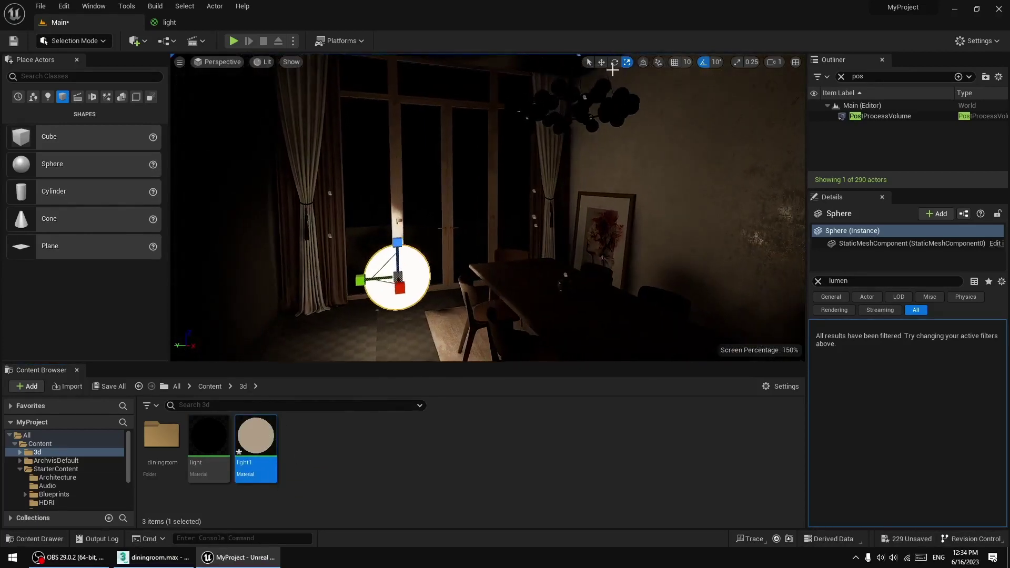
- Select the wall, locate its TUONG_CHUAN material among the project assets, and apply that material to the floor
{"action": "left_click", "coordinate": [601, 63]}
{"action": "right_click_drag", "start_coordinate": [472, 223], "coordinate": [445, 245]}
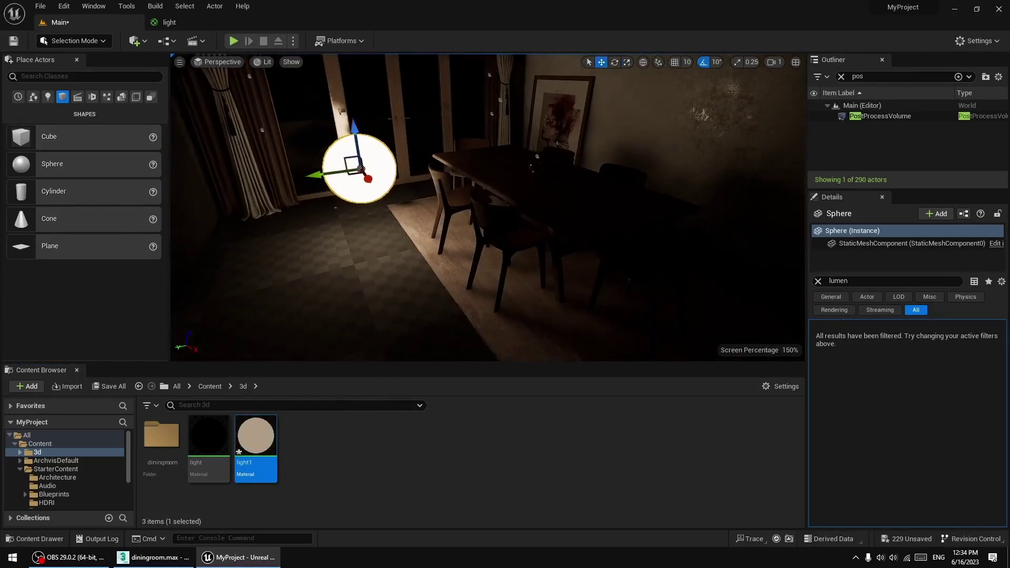
{"action": "right_click_drag", "start_coordinate": [340, 270], "coordinate": [340, 270]}
{"action": "right_click_drag", "start_coordinate": [687, 124], "coordinate": [687, 124]}
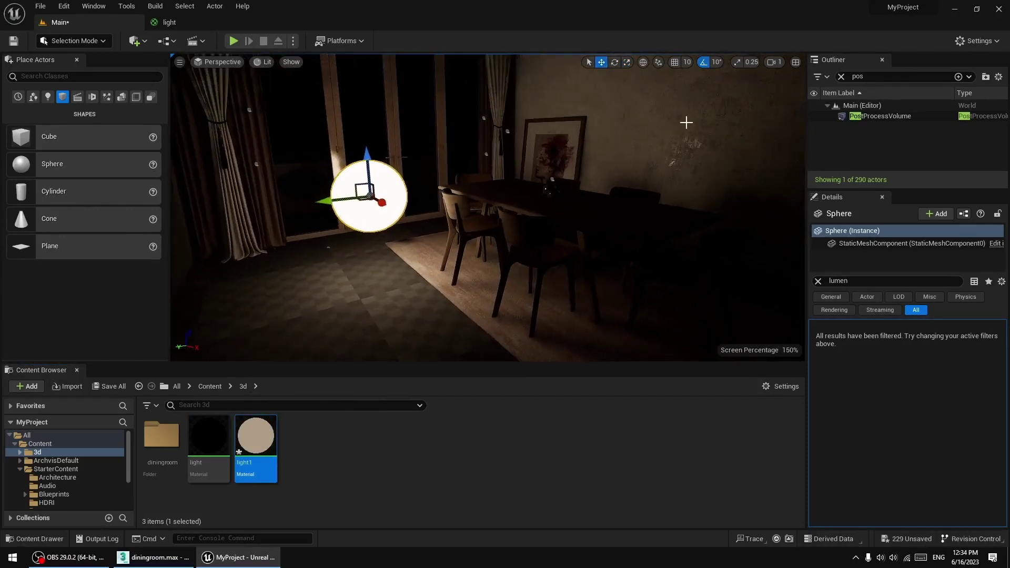
{"action": "left_click", "coordinate": [688, 124]}
{"action": "left_click", "coordinate": [817, 281]}
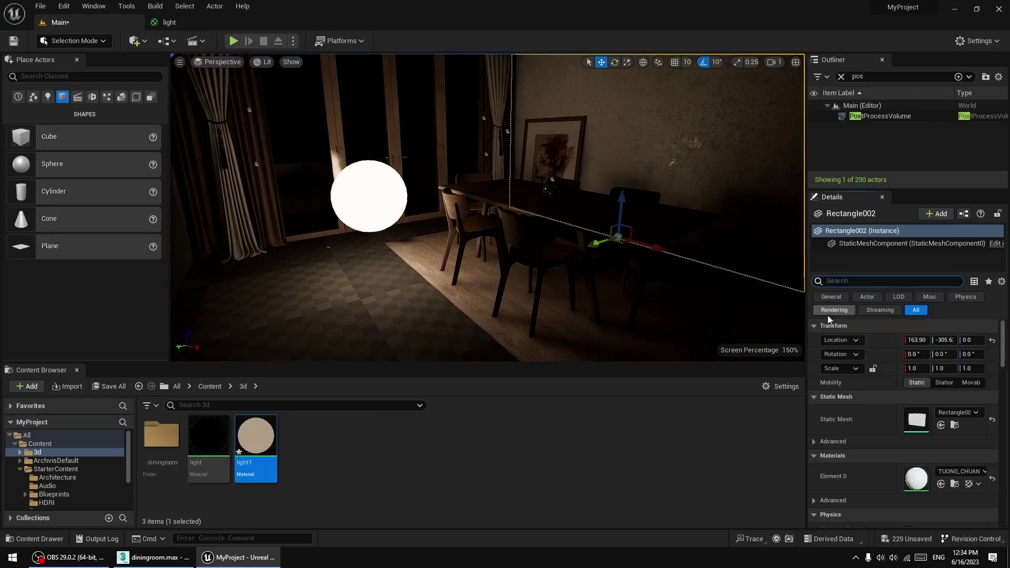
{"action": "left_click", "coordinate": [956, 486]}
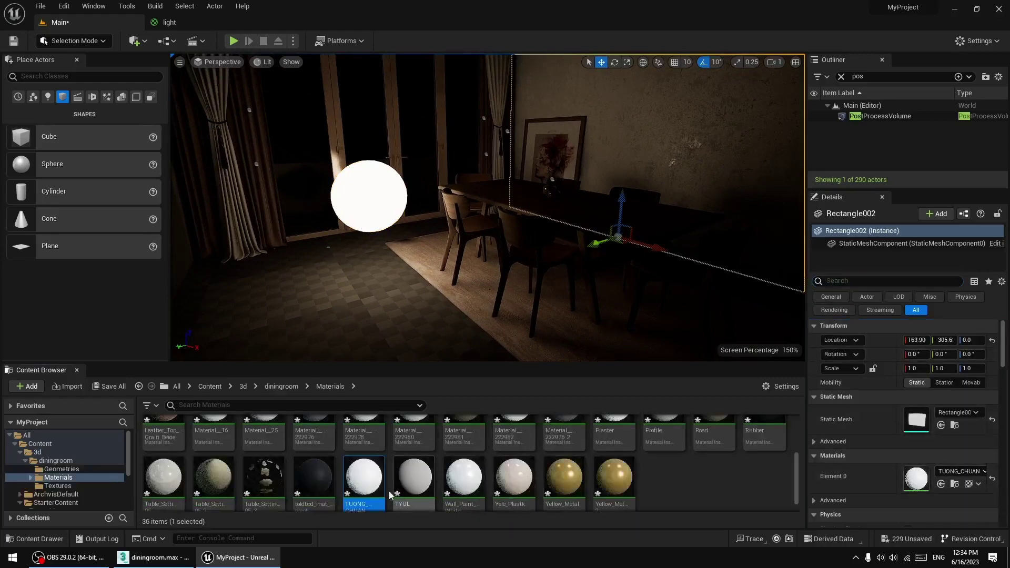
{"action": "left_click_drag", "start_coordinate": [364, 478], "coordinate": [422, 327]}
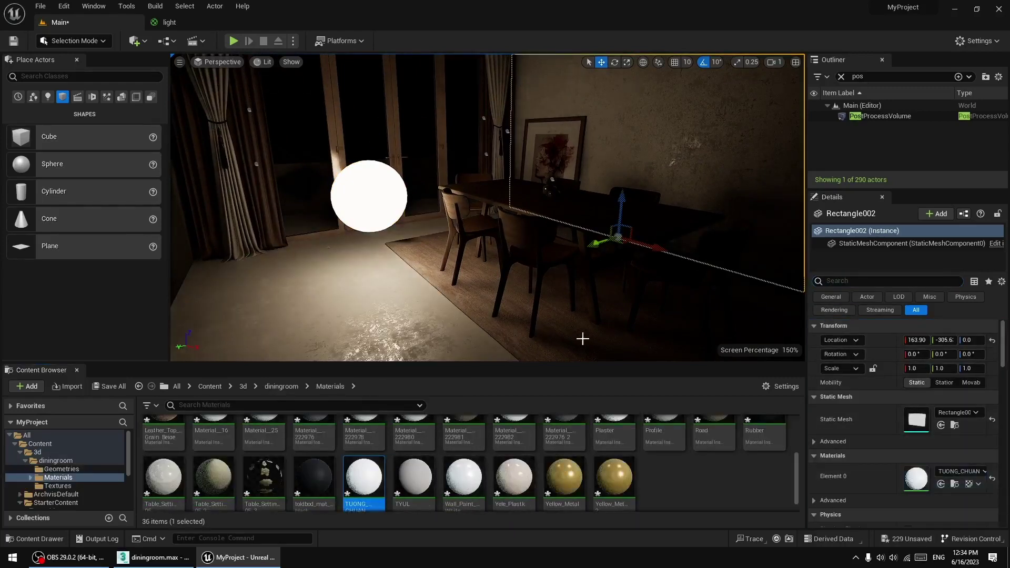
{"action": "left_click_drag", "start_coordinate": [542, 262], "coordinate": [448, 242]}
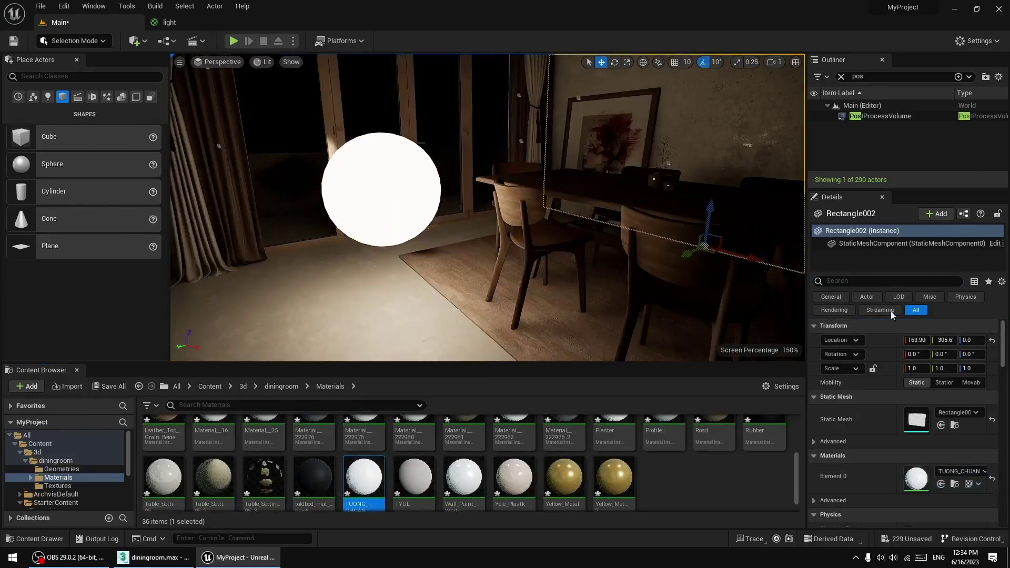
- Clear the Outliner search filter and select the glowing sphere
{"action": "left_click", "coordinate": [841, 76]}
{"action": "left_click", "coordinate": [403, 192]}
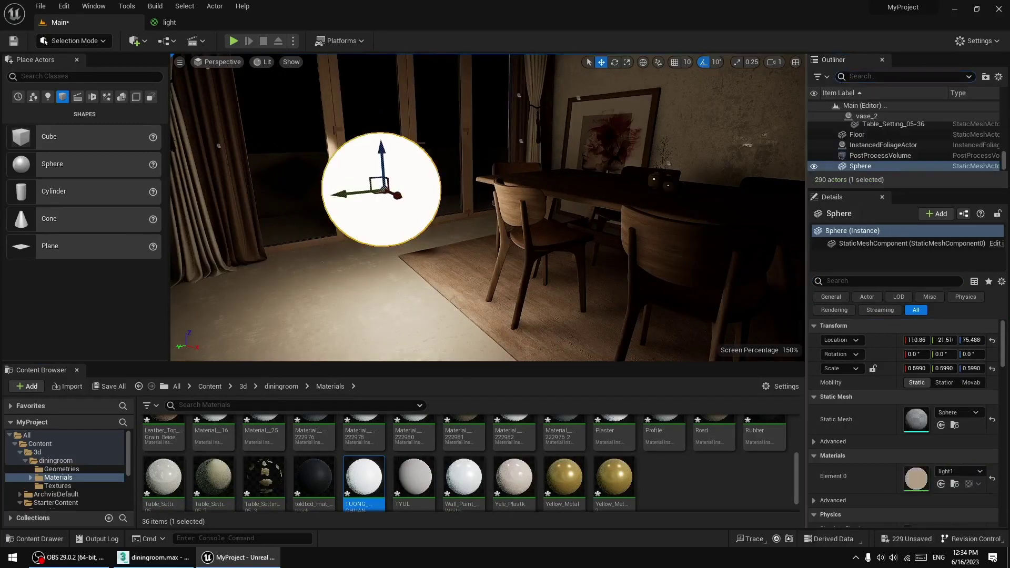
{"action": "mouse_move", "coordinate": [423, 220]}
{"action": "right_mouse_down"}
{"action": "mouse_move", "coordinate": [404, 207]}
{"action": "mouse_move", "coordinate": [431, 221]}
{"action": "right_mouse_up"}
{"action": "middle_click_drag", "start_coordinate": [431, 221], "coordinate": [486, 230]}
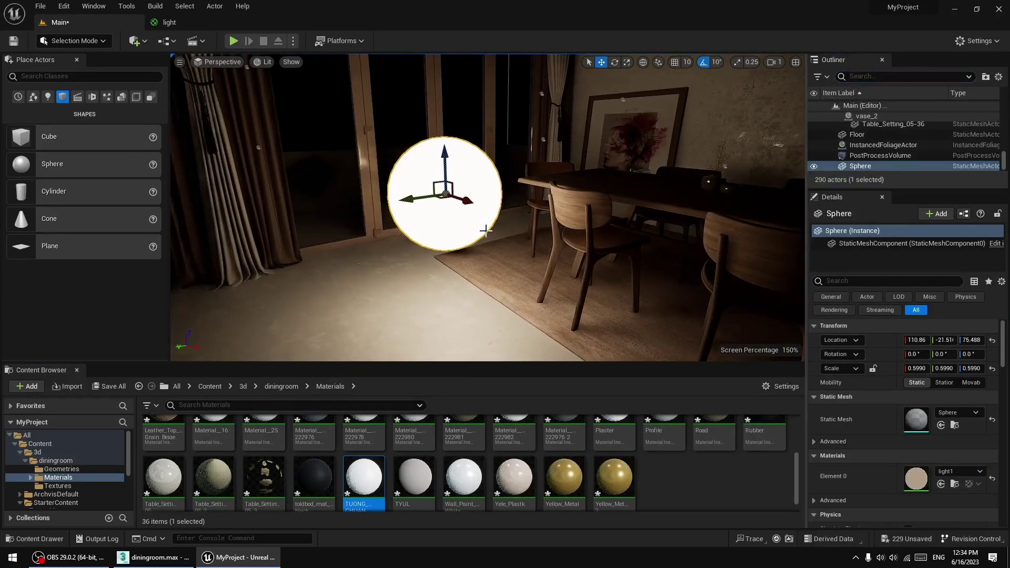
{"action": "mouse_move", "coordinate": [486, 231]}
{"action": "right_mouse_down"}
{"action": "mouse_move", "coordinate": [562, 302]}
{"action": "mouse_move", "coordinate": [523, 253]}
{"action": "mouse_move", "coordinate": [487, 231]}
{"action": "mouse_move", "coordinate": [505, 230]}
{"action": "right_mouse_up"}
{"action": "mouse_move", "coordinate": [505, 230]}
{"action": "middle_mouse_down"}
{"action": "mouse_move", "coordinate": [497, 179]}
{"action": "mouse_move", "coordinate": [502, 188]}
{"action": "middle_mouse_up"}
{"action": "left_click_drag", "start_coordinate": [502, 215], "coordinate": [207, 181]}
- Place a Rect Light beside the glowing sphere and set its intensity to 3 cd
{"action": "left_click", "coordinate": [48, 97]}
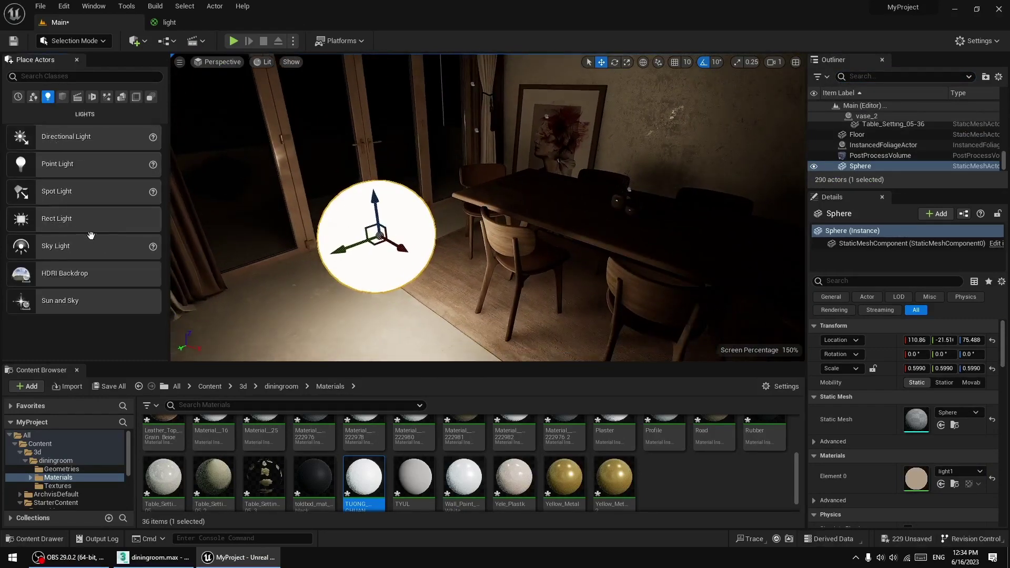
{"action": "left_click_drag", "start_coordinate": [84, 225], "coordinate": [423, 219]}
{"action": "right_click_drag", "start_coordinate": [551, 338], "coordinate": [561, 360]}
{"action": "left_click", "coordinate": [920, 411]}
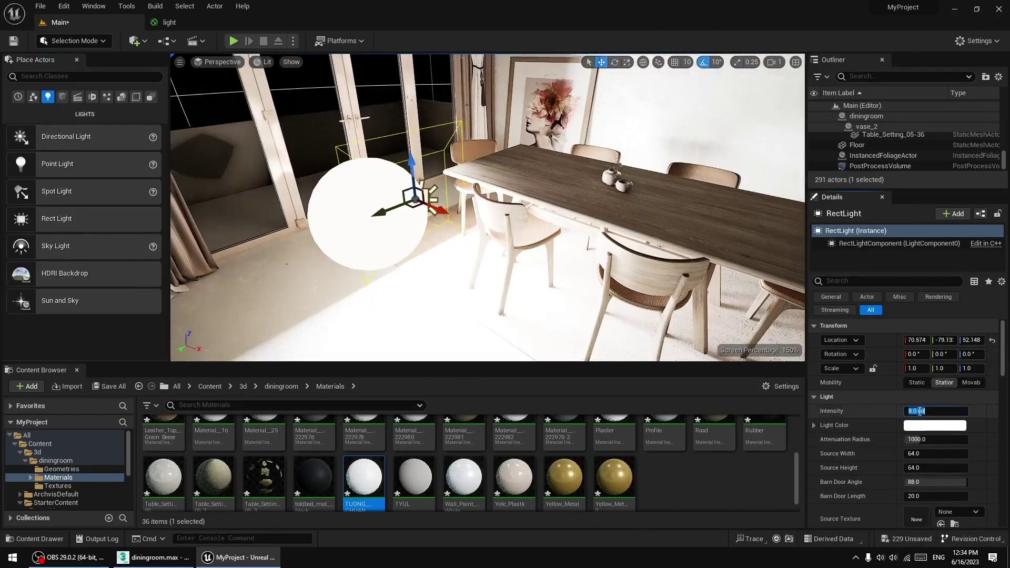
{"action": "type", "text": "3"}
{"action": "key", "text": "Return"}
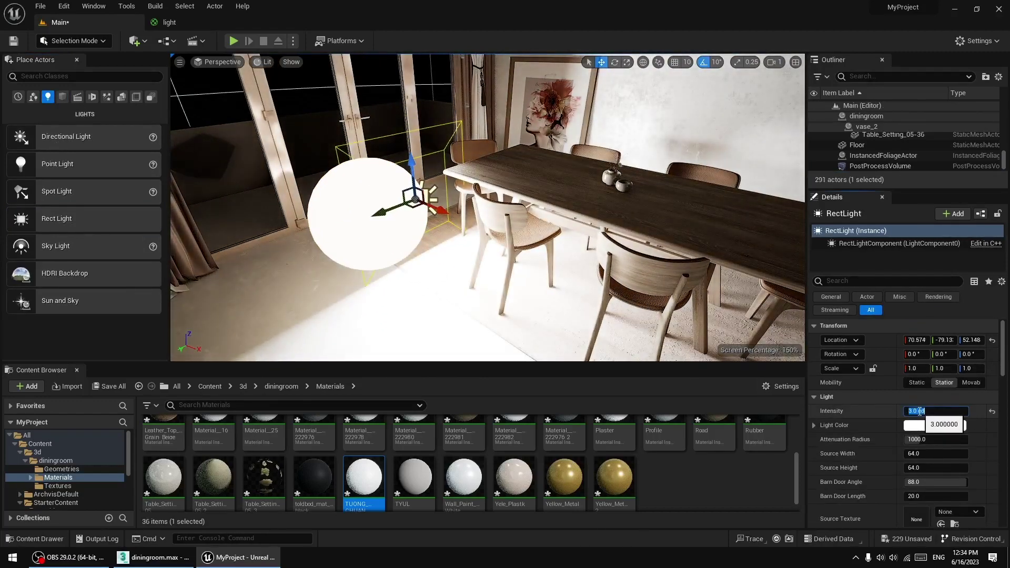
- Set the Rect Light's intensity to 1 cd, inspect its effect on the chairs and floor, and delete the light
{"action": "type", "text": "1"}
{"action": "key", "text": "Return"}
{"action": "right_click_drag", "start_coordinate": [605, 295], "coordinate": [652, 337]}
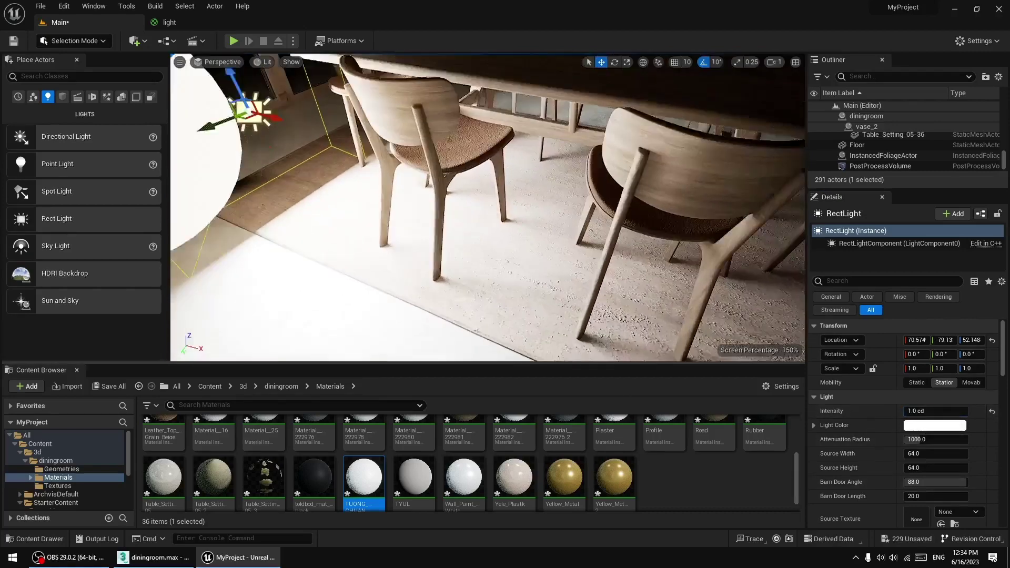
{"action": "mouse_move", "coordinate": [490, 264]}
{"action": "right_mouse_down"}
{"action": "mouse_move", "coordinate": [544, 321]}
{"action": "mouse_move", "coordinate": [490, 264]}
{"action": "right_mouse_up"}
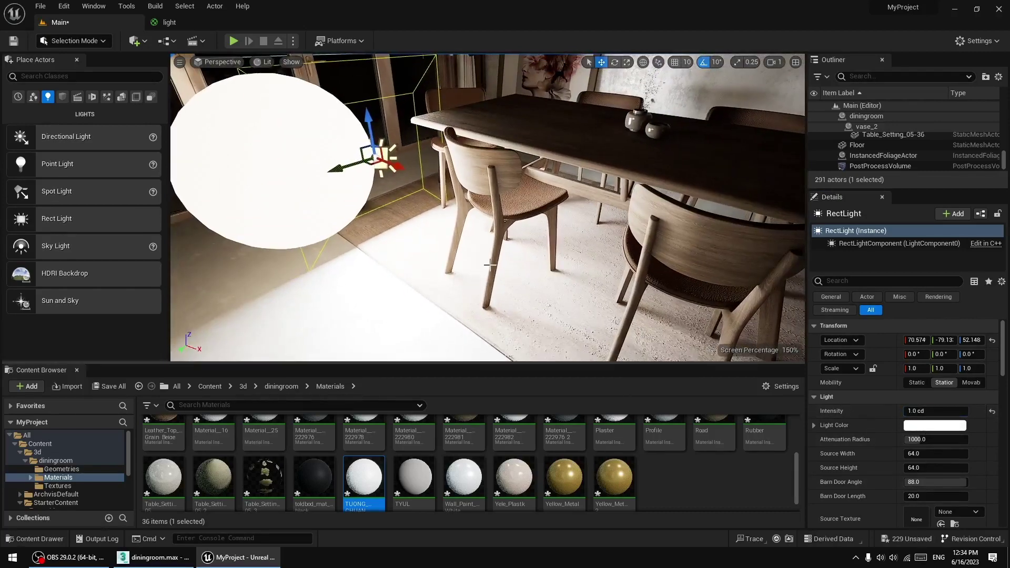
{"action": "key", "text": "Delete"}
- Select the glowing sphere and move it up to about X 156, Y -5, Z 117
{"action": "left_click", "coordinate": [345, 176]}
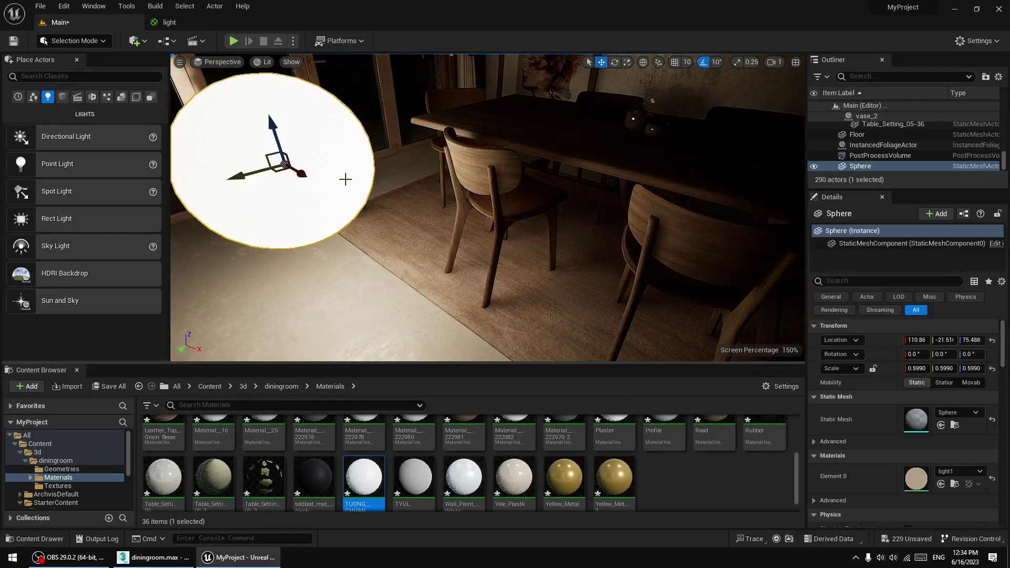
{"action": "right_click_drag", "start_coordinate": [345, 175], "coordinate": [349, 171]}
{"action": "right_click_drag", "start_coordinate": [395, 225], "coordinate": [463, 231]}
{"action": "key", "text": "s"}
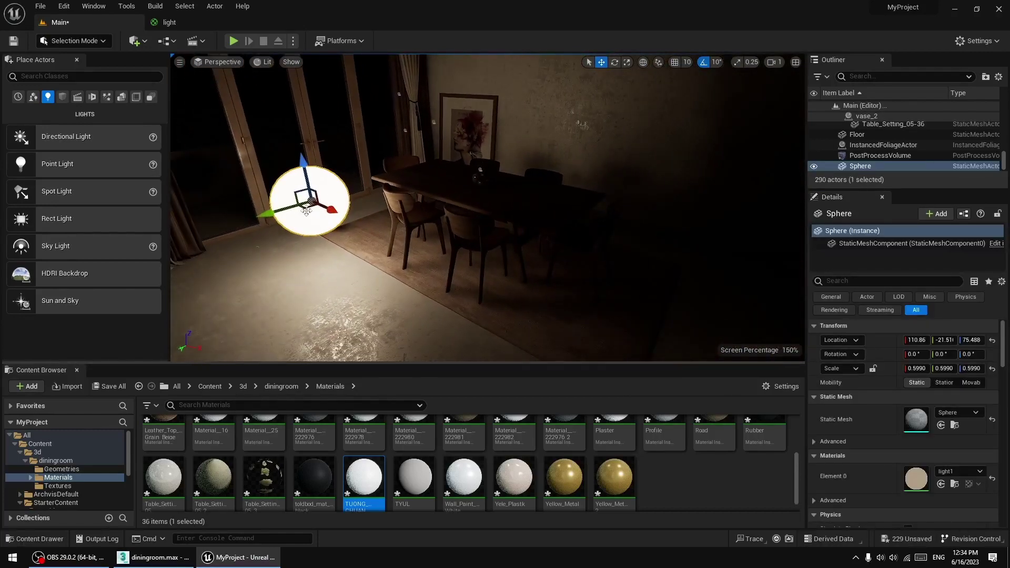
{"action": "mouse_move", "coordinate": [307, 211]}
{"action": "left_mouse_down"}
{"action": "mouse_move", "coordinate": [361, 226]}
{"action": "mouse_move", "coordinate": [435, 277]}
{"action": "mouse_move", "coordinate": [596, 335]}
{"action": "mouse_move", "coordinate": [703, 325]}
{"action": "mouse_move", "coordinate": [732, 282]}
{"action": "mouse_move", "coordinate": [725, 226]}
{"action": "mouse_move", "coordinate": [649, 178]}
{"action": "mouse_move", "coordinate": [458, 155]}
{"action": "mouse_move", "coordinate": [376, 164]}
{"action": "mouse_move", "coordinate": [315, 222]}
{"action": "left_mouse_up"}
{"action": "left_click_drag", "start_coordinate": [307, 185], "coordinate": [294, 158]}
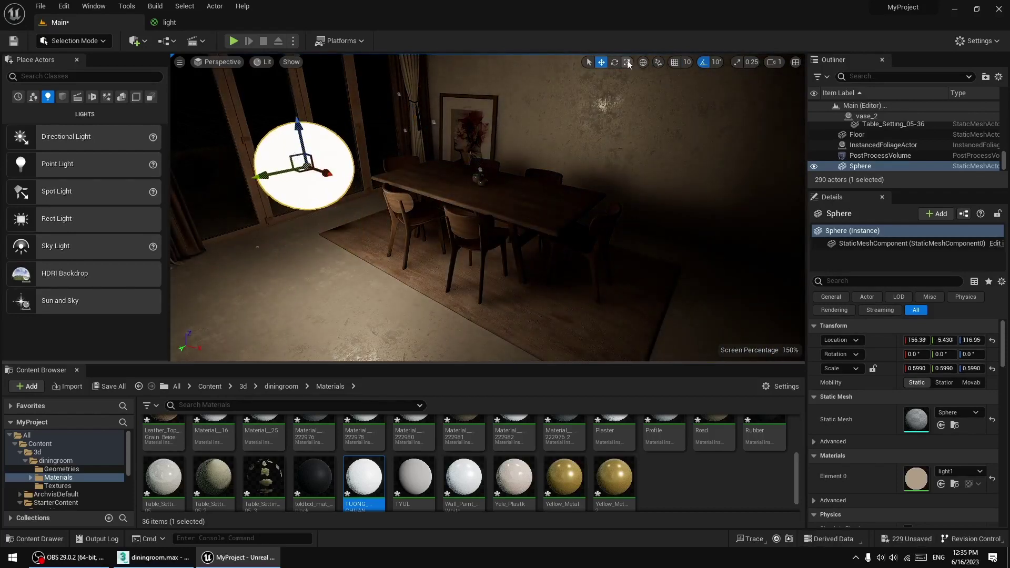
- Scale the sphere down uniformly to about 0.44 and move it across the room to about X 383, Y -76
{"action": "left_click", "coordinate": [626, 62]}
{"action": "left_click_drag", "start_coordinate": [309, 162], "coordinate": [423, 149]}
{"action": "left_click", "coordinate": [602, 64]}
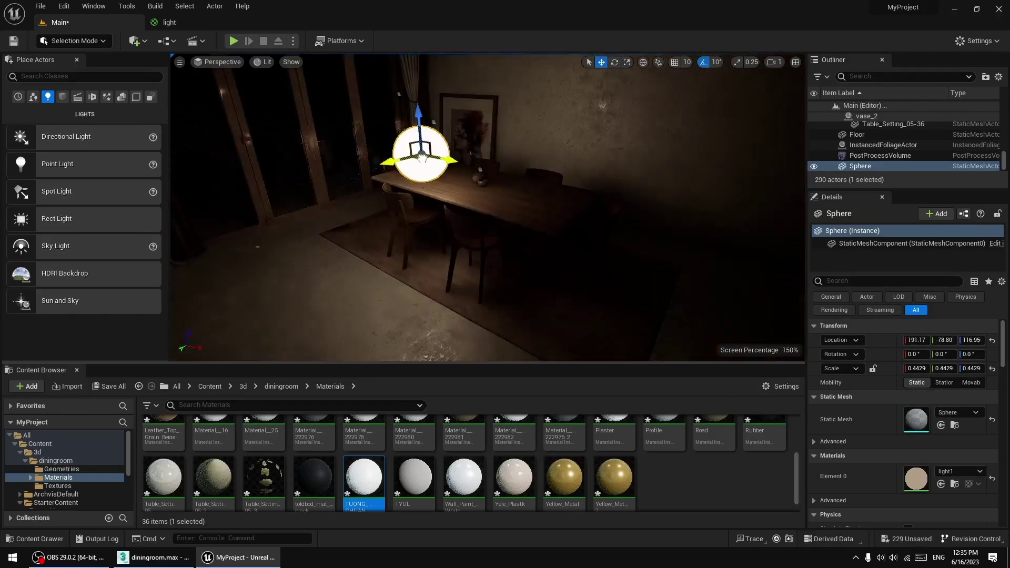
{"action": "right_click_drag", "start_coordinate": [423, 150], "coordinate": [383, 63]}
{"action": "mouse_move", "coordinate": [482, 235]}
{"action": "right_mouse_down"}
{"action": "mouse_move", "coordinate": [521, 173]}
{"action": "mouse_move", "coordinate": [473, 274]}
{"action": "mouse_move", "coordinate": [481, 236]}
{"action": "right_mouse_up"}
{"action": "left_click_drag", "start_coordinate": [423, 213], "coordinate": [529, 280]}
{"action": "key", "text": "alt+Tab"}
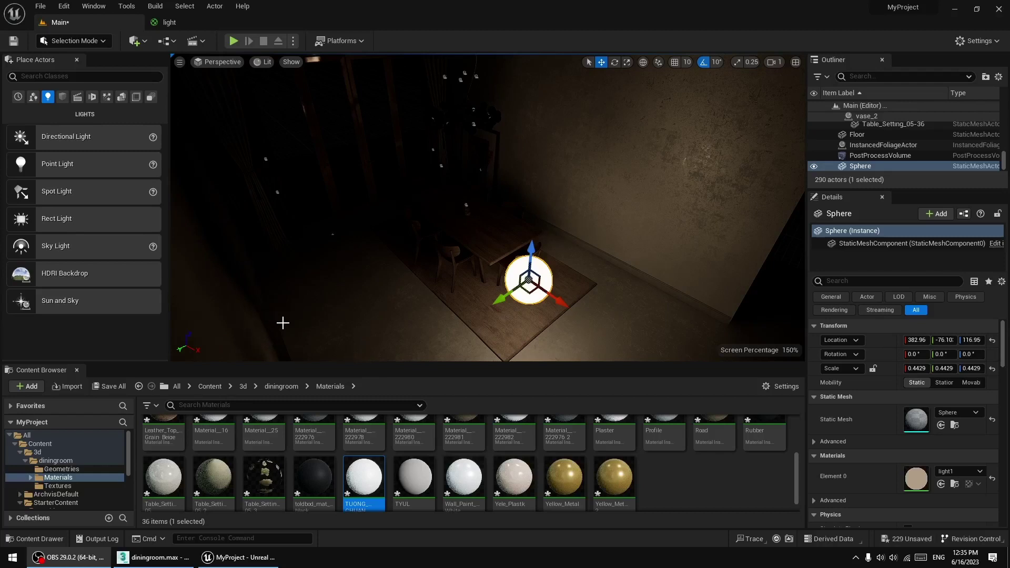
- Move the sphere above the dining table to about X 288, Y -69, Z 197
{"action": "right_click_drag", "start_coordinate": [400, 221], "coordinate": [410, 177]}
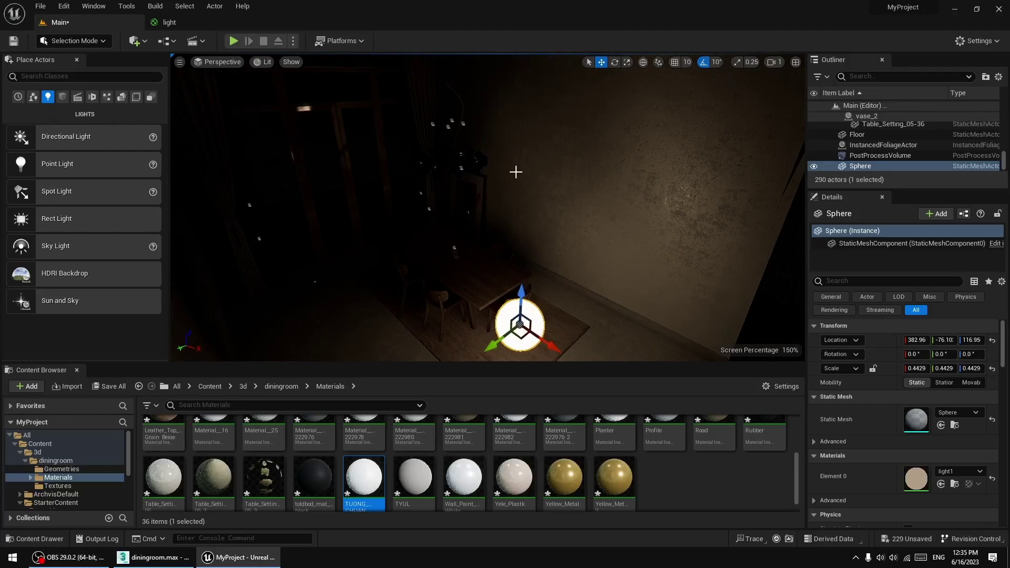
{"action": "left_click_drag", "start_coordinate": [517, 333], "coordinate": [442, 207]}
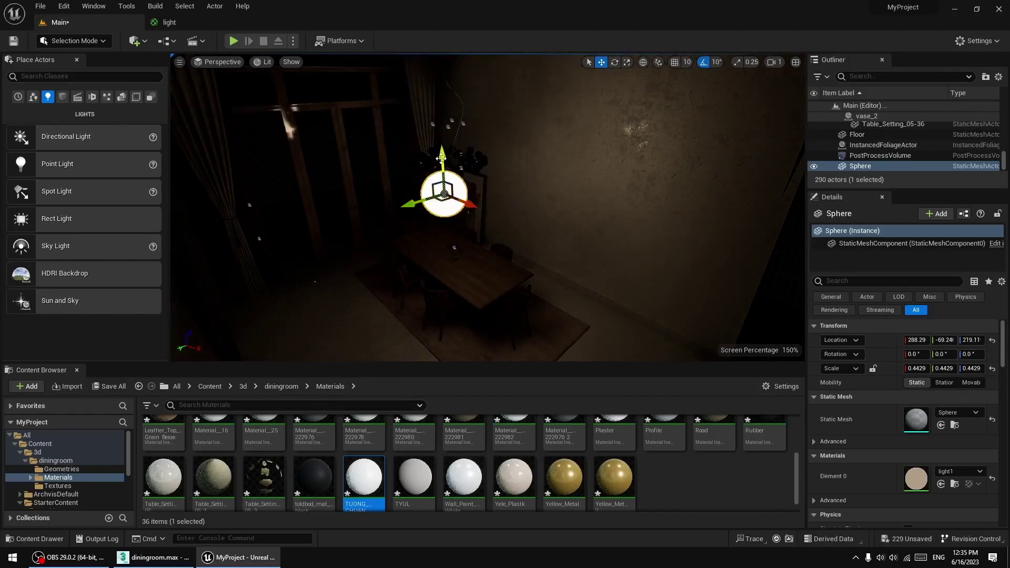
{"action": "left_click_drag", "start_coordinate": [440, 158], "coordinate": [448, 214]}
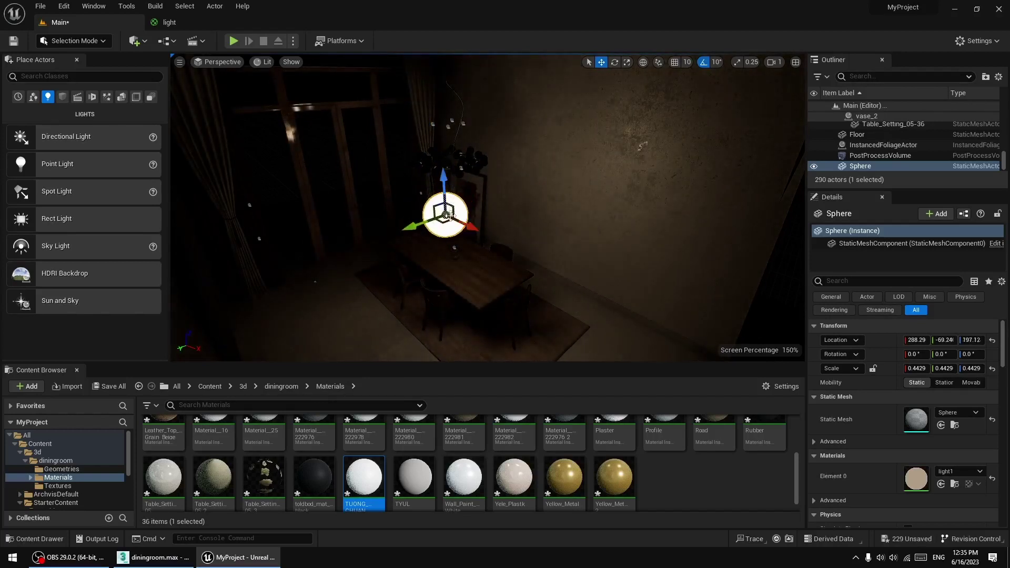
- Locate the sphere's light1 material among the project assets and examine how the sphere lights the table, wall and floor
{"action": "left_click", "coordinate": [954, 484]}
{"action": "right_click_drag", "start_coordinate": [515, 256], "coordinate": [500, 279]}
{"action": "scroll", "coordinate": [489, 211], "scroll_direction": "up", "scroll_amount": 5}
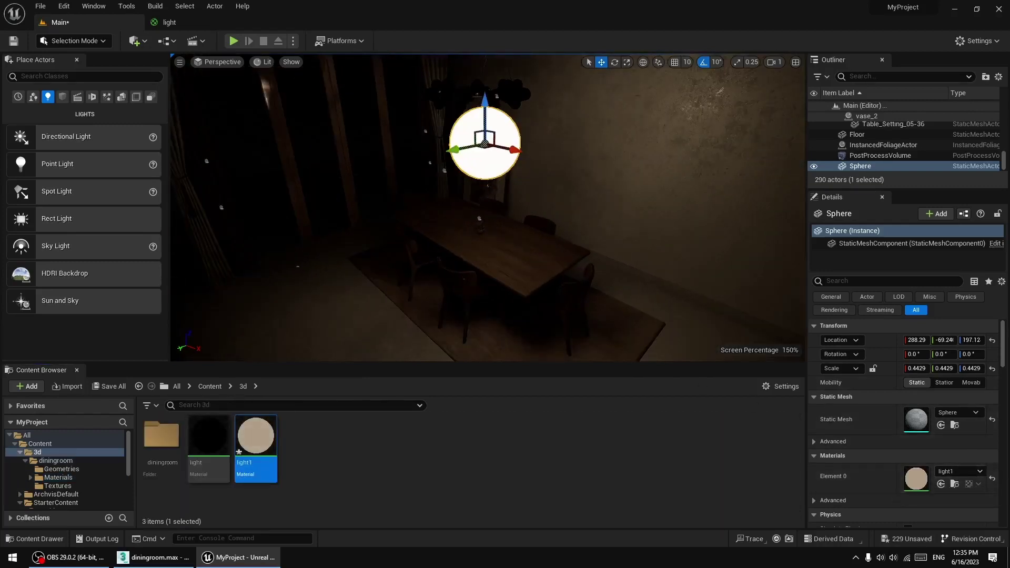
{"action": "middle_click_drag", "start_coordinate": [489, 212], "coordinate": [369, 252]}
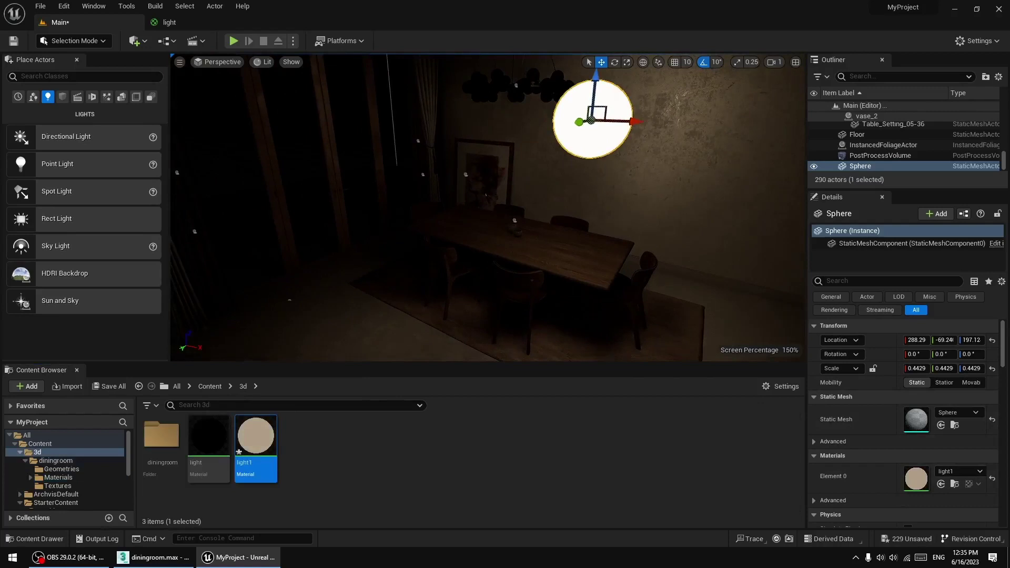
{"action": "right_click_drag", "start_coordinate": [566, 201], "coordinate": [598, 192]}
{"action": "left_click", "coordinate": [353, 454]}
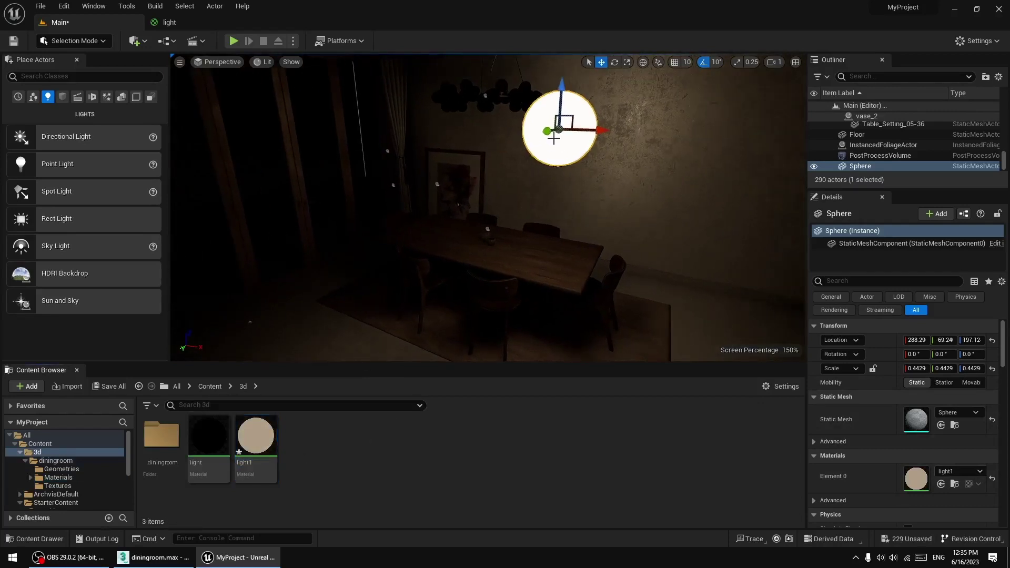
{"action": "right_click_drag", "start_coordinate": [555, 141], "coordinate": [647, 135]}
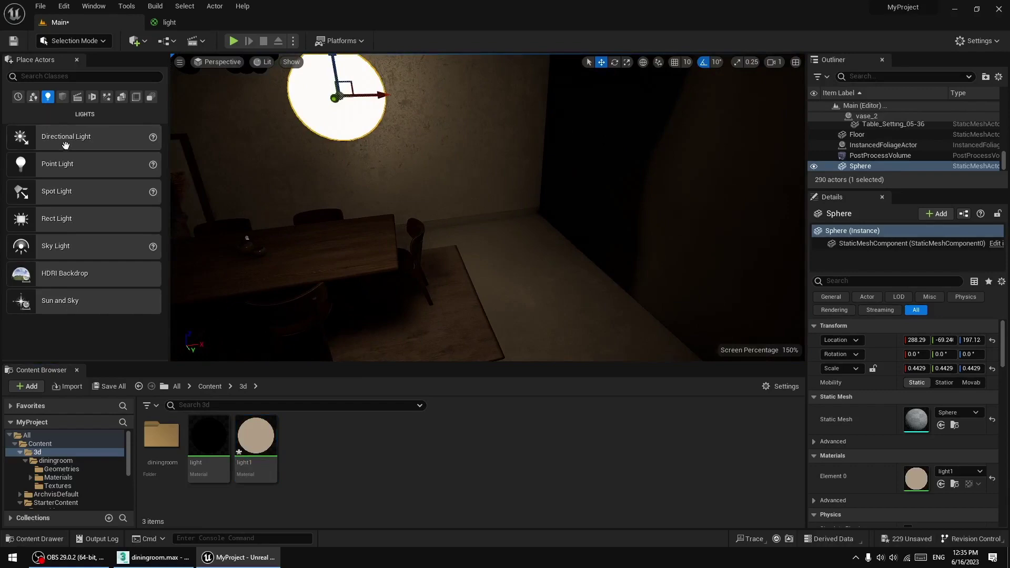
{"action": "left_click_drag", "start_coordinate": [58, 219], "coordinate": [72, 258]}
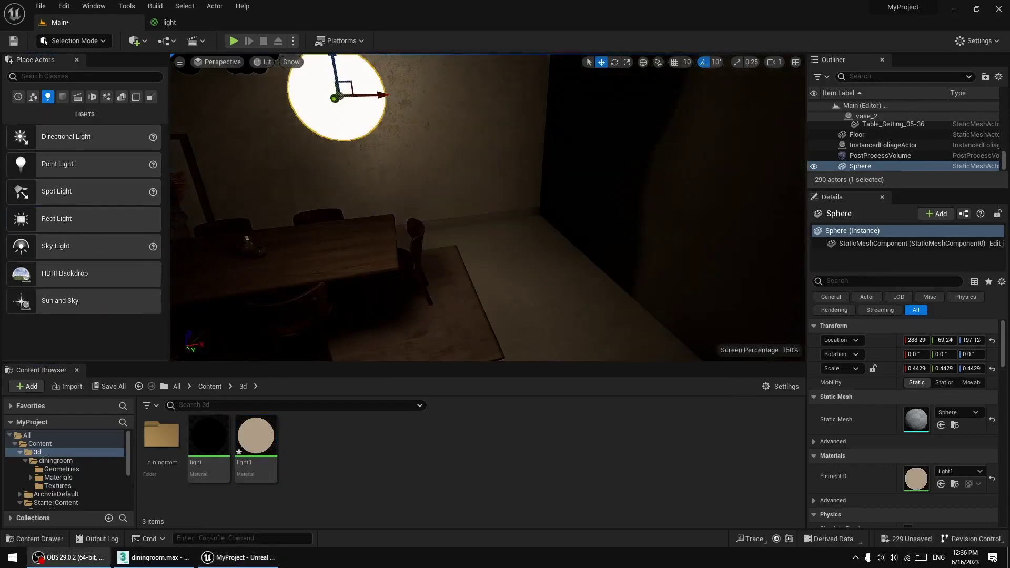
- Add a plane shape to the room and raise it to about X 416, Y -118, Z 138
{"action": "left_click", "coordinate": [63, 100]}
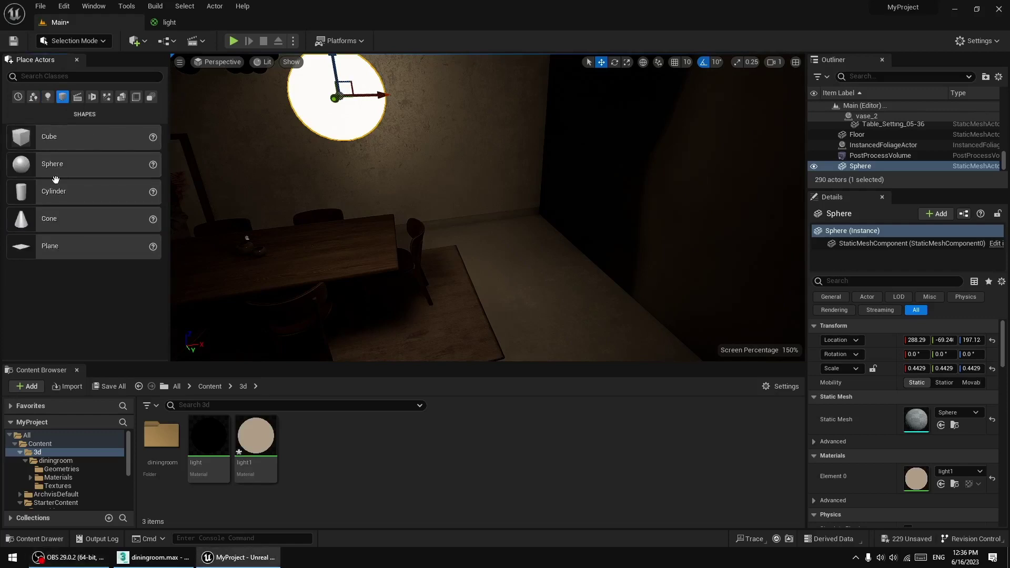
{"action": "left_click_drag", "start_coordinate": [53, 246], "coordinate": [535, 308]}
{"action": "left_click_drag", "start_coordinate": [522, 263], "coordinate": [526, 120]}
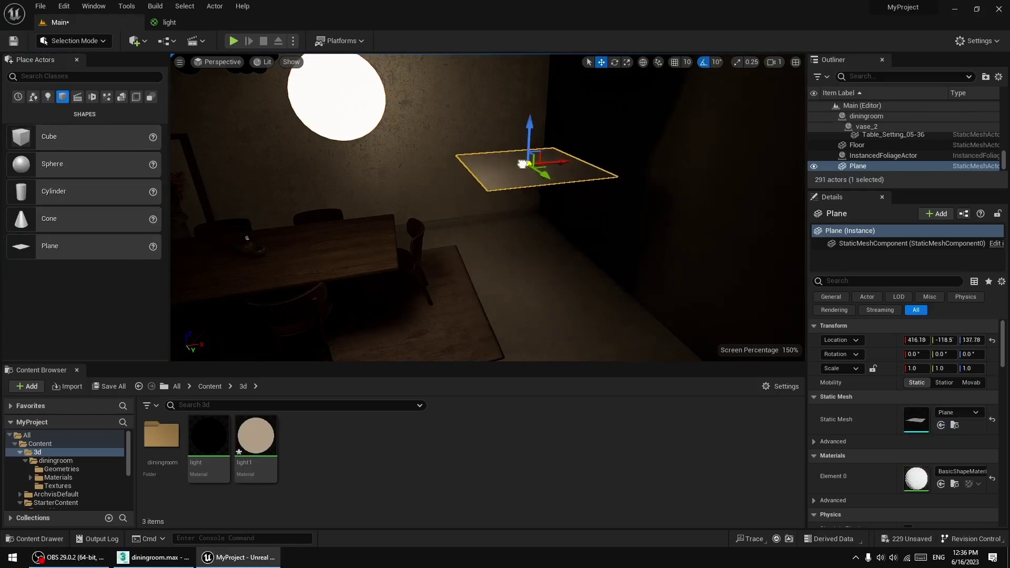
{"action": "middle_click_drag", "start_coordinate": [522, 163], "coordinate": [518, 247]}
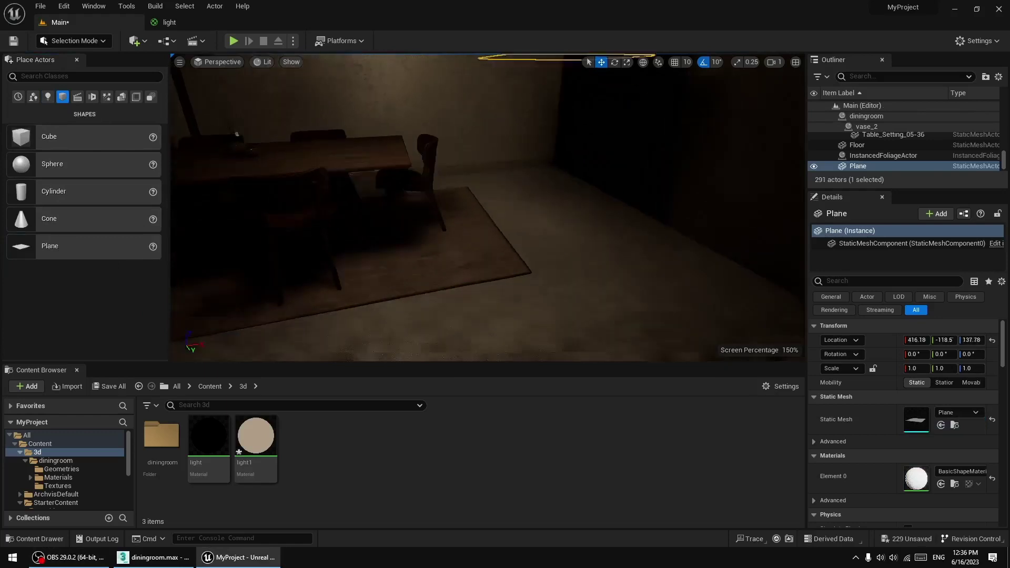
{"action": "mouse_move", "coordinate": [534, 154]}
{"action": "right_mouse_down"}
{"action": "mouse_move", "coordinate": [512, 158]}
{"action": "mouse_move", "coordinate": [531, 131]}
{"action": "mouse_move", "coordinate": [534, 154]}
{"action": "right_mouse_up"}
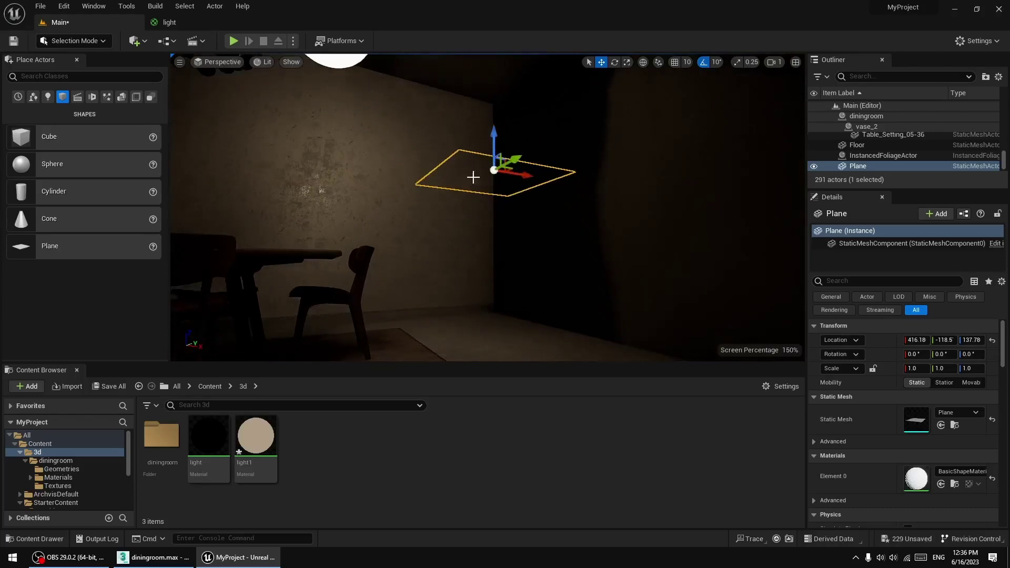
{"action": "middle_click_drag", "start_coordinate": [520, 248], "coordinate": [521, 147]}
{"action": "right_click_drag", "start_coordinate": [520, 248], "coordinate": [512, 311]}
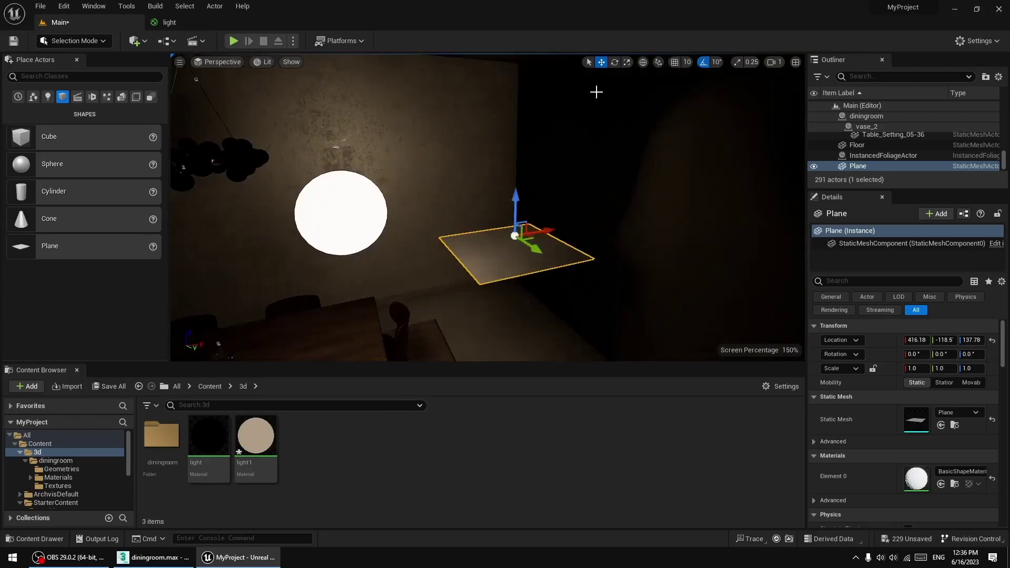
- Rotate the plane upright by 90° and turn it around the vertical axis so it faces the opposite way
{"action": "left_click", "coordinate": [614, 63]}
{"action": "left_click_drag", "start_coordinate": [481, 196], "coordinate": [468, 279]}
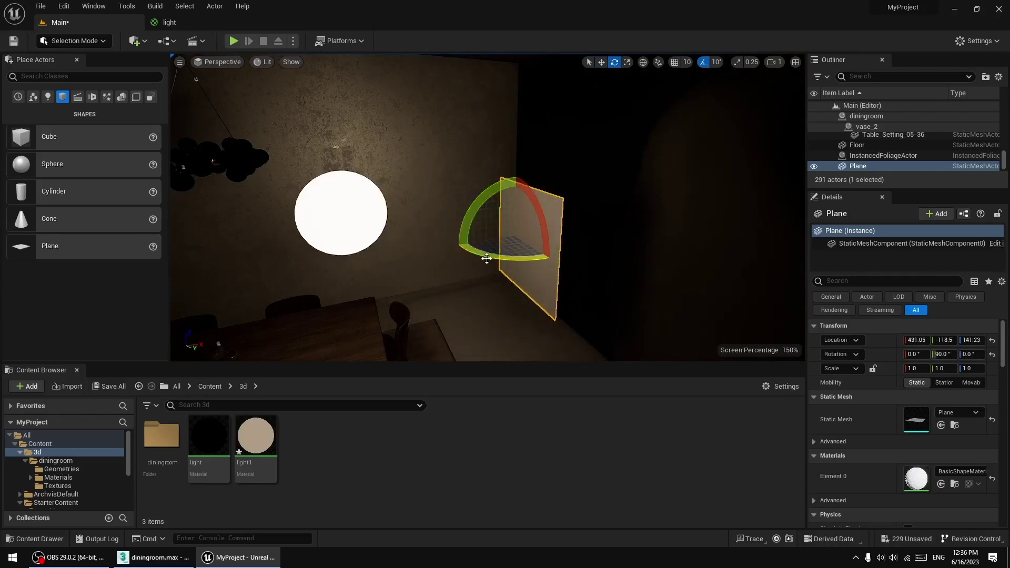
{"action": "left_click_drag", "start_coordinate": [484, 258], "coordinate": [568, 259]}
{"action": "left_click_drag", "start_coordinate": [457, 284], "coordinate": [453, 305]}
- Move the upright plane across the room to the window side, at about X -5, Y -123
{"action": "left_click", "coordinate": [601, 63]}
{"action": "right_click_drag", "start_coordinate": [752, 232], "coordinate": [526, 266]}
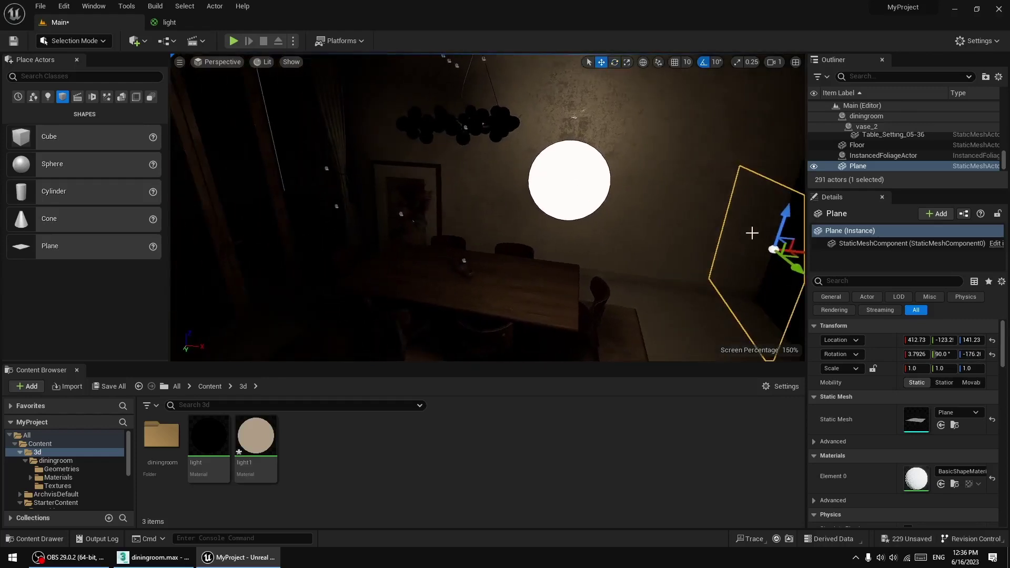
{"action": "left_click_drag", "start_coordinate": [801, 252], "coordinate": [309, 244]}
{"action": "right_click", "coordinate": [479, 255]}
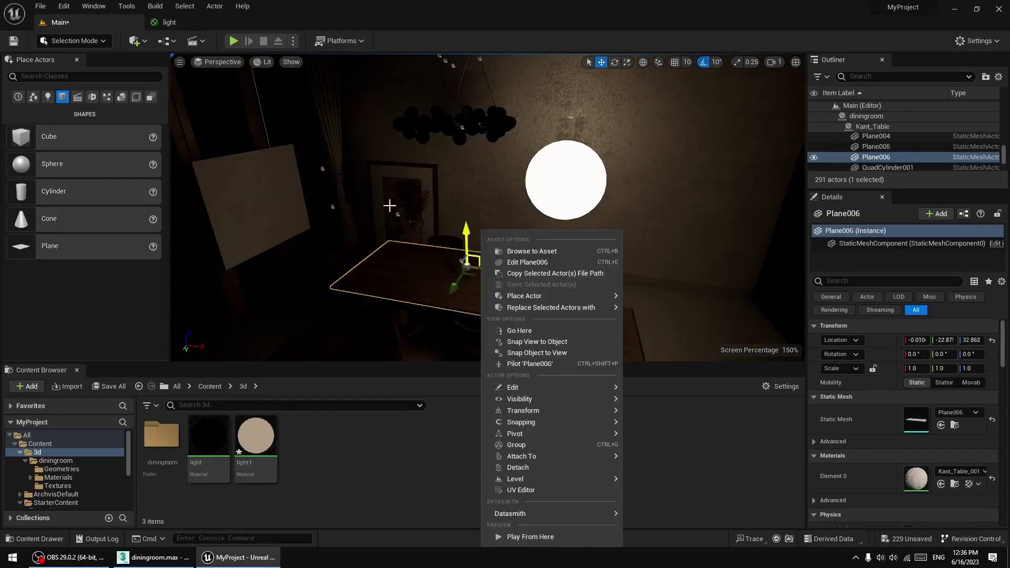
{"action": "left_click", "coordinate": [390, 206]}
{"action": "left_click", "coordinate": [215, 185]}
{"action": "key", "text": "d"}
{"action": "right_click_drag", "start_coordinate": [215, 185], "coordinate": [215, 186]}
{"action": "key", "text": "d"}
{"action": "key", "text": "s"}
{"action": "mouse_move", "coordinate": [347, 198]}
{"action": "right_mouse_down"}
{"action": "mouse_move", "coordinate": [242, 198]}
{"action": "mouse_move", "coordinate": [343, 199]}
{"action": "right_mouse_up"}
{"action": "right_click_drag", "start_coordinate": [424, 198], "coordinate": [421, 200]}
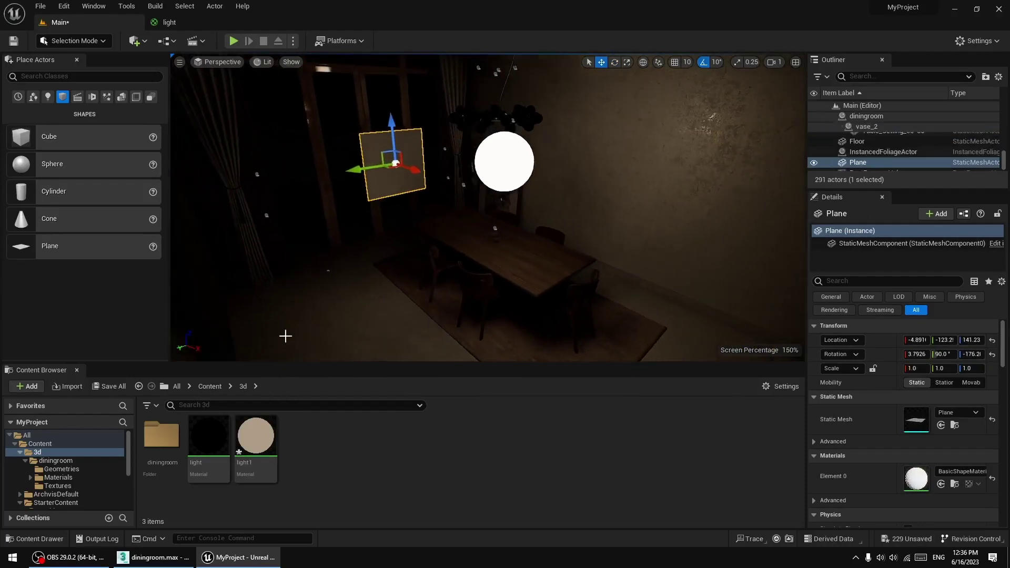
- Apply the light1 material to the plane and delete the glowing sphere above the table
{"action": "left_click", "coordinate": [255, 436]}
{"action": "left_click_drag", "start_coordinate": [270, 446], "coordinate": [501, 171]}
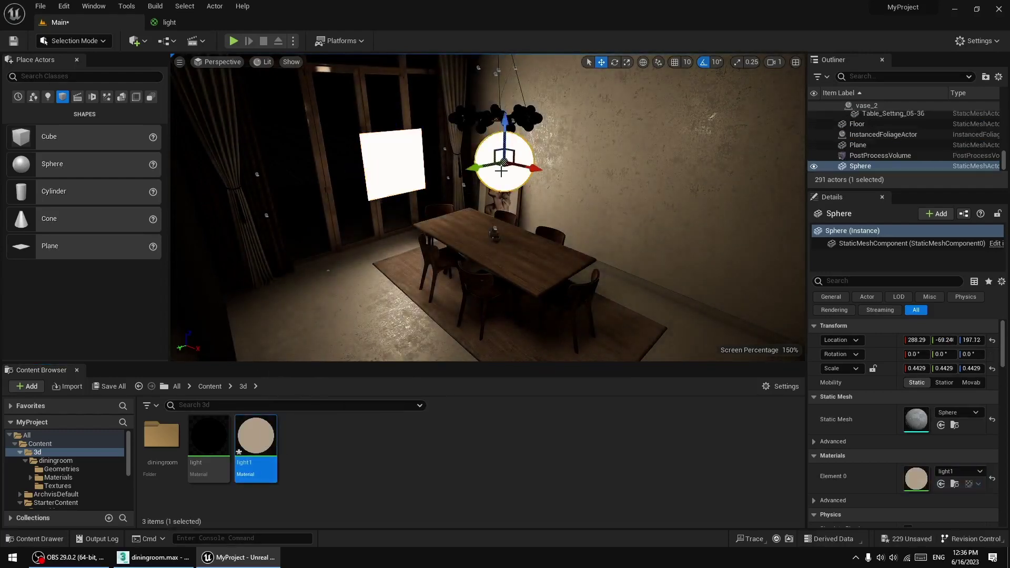
{"action": "key", "text": "Delete"}
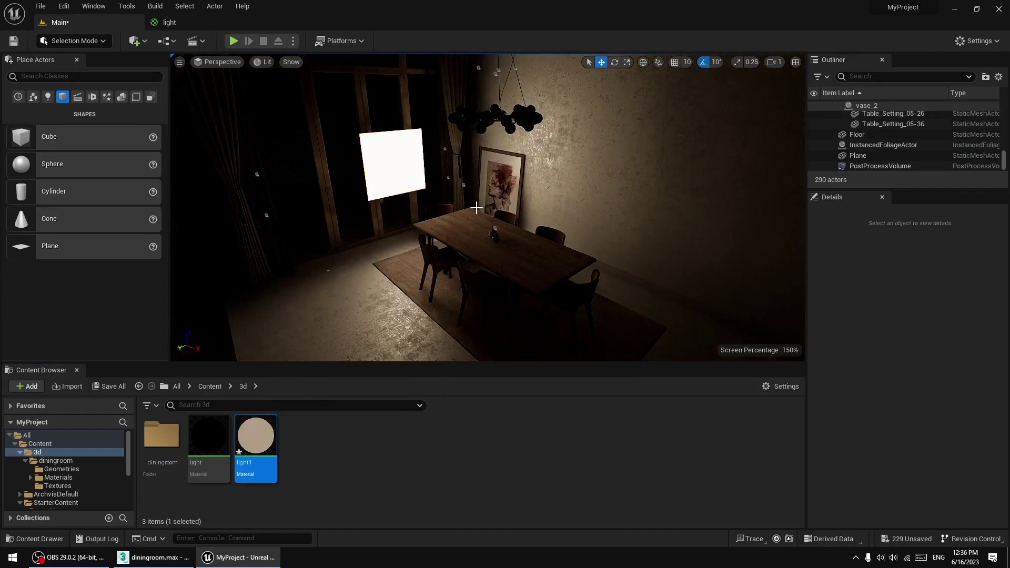
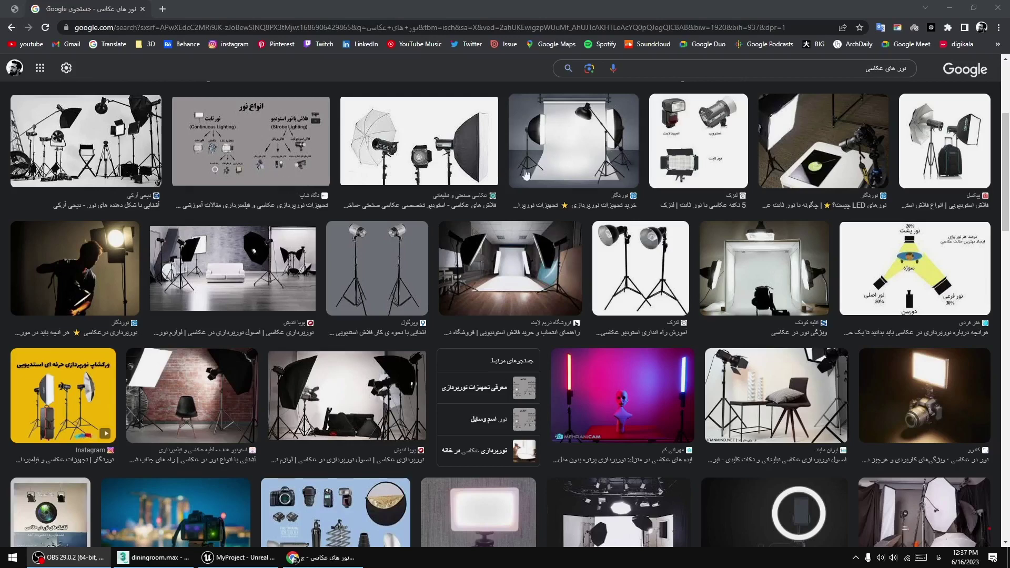
- Examine the softbox and studio lighting photos in the browser's image results, and return to Unreal Engine
{"action": "left_click", "coordinate": [700, 164]}
{"action": "left_click", "coordinate": [537, 230]}
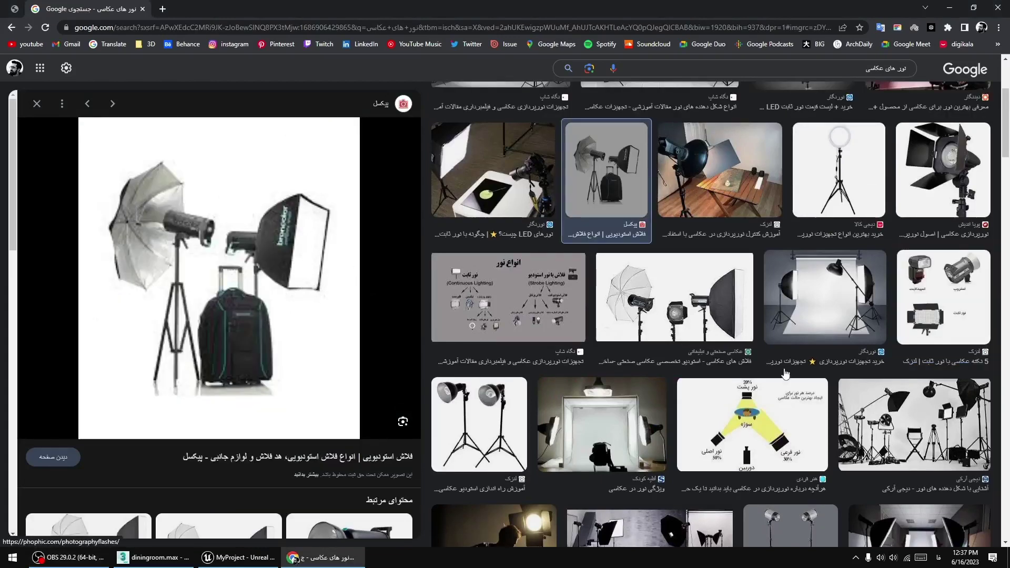
{"action": "left_click", "coordinate": [917, 425]}
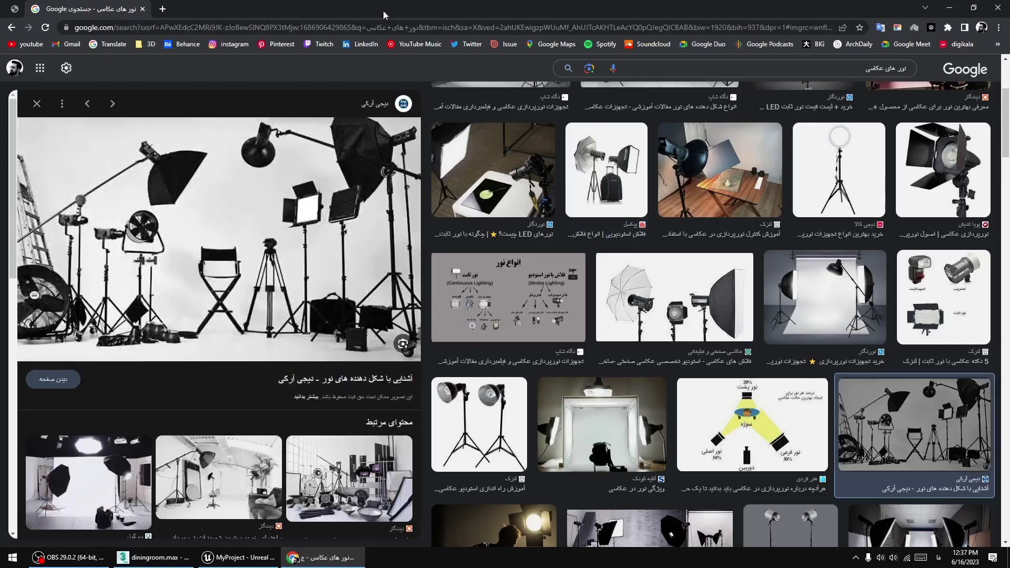
{"action": "key", "text": "alt+Tab"}
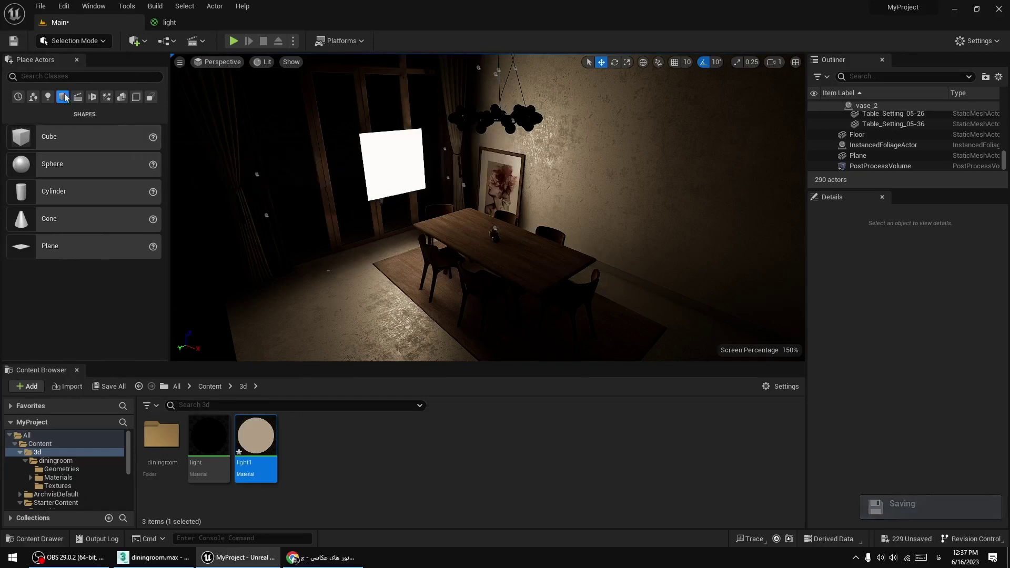
- Select the glowing plane and scale it up uniformly to about 3.95
{"action": "left_click", "coordinate": [48, 97]}
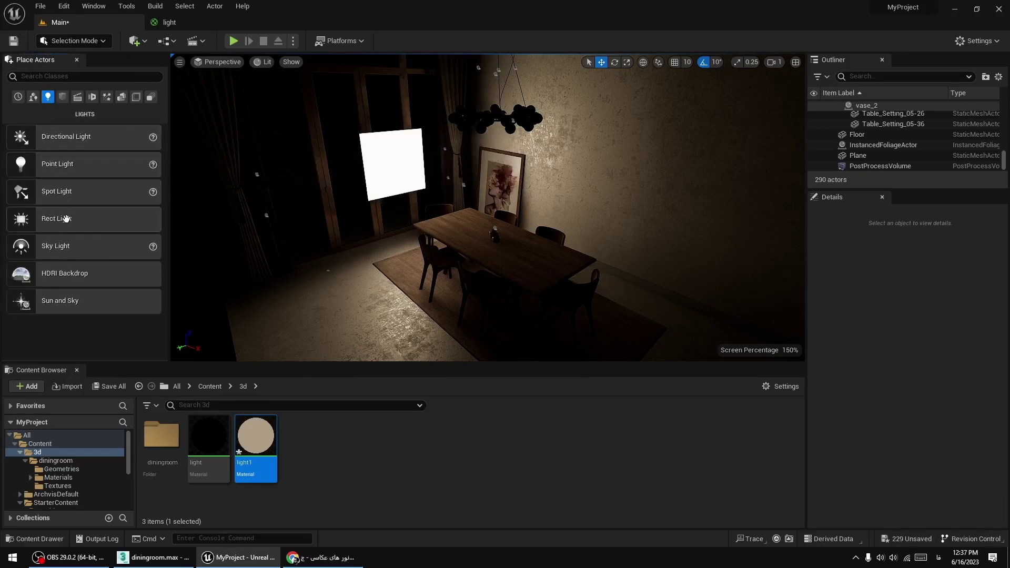
{"action": "left_click", "coordinate": [416, 172]}
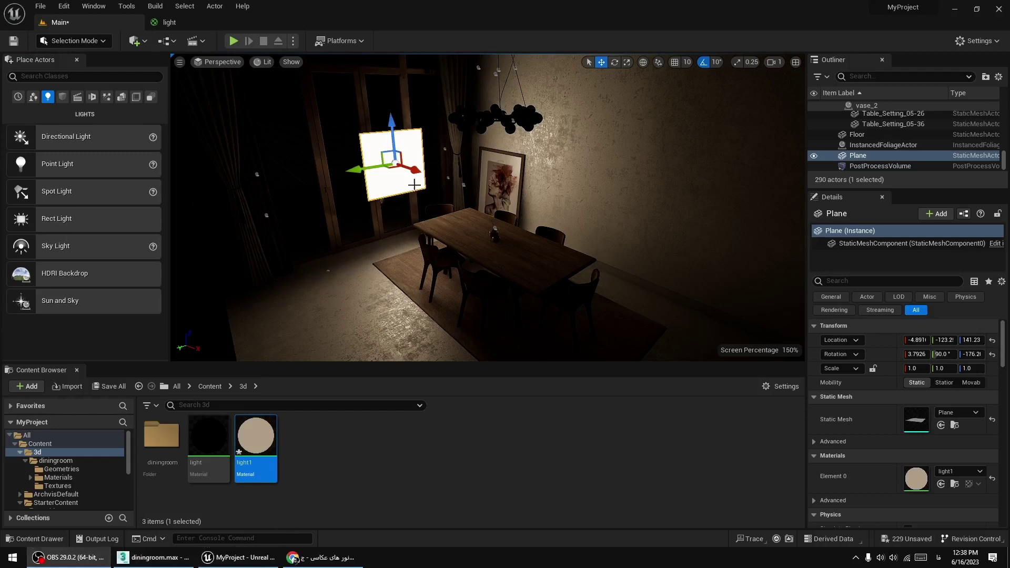
{"action": "left_click", "coordinate": [625, 65]}
{"action": "right_click_drag", "start_coordinate": [456, 174], "coordinate": [426, 138]}
{"action": "left_click_drag", "start_coordinate": [435, 217], "coordinate": [610, 112]}
- Move the glowing plane behind the curtains to about X -22, Y -91 and stretch it to scale X 4.13, Y 5.02
{"action": "left_click", "coordinate": [602, 62]}
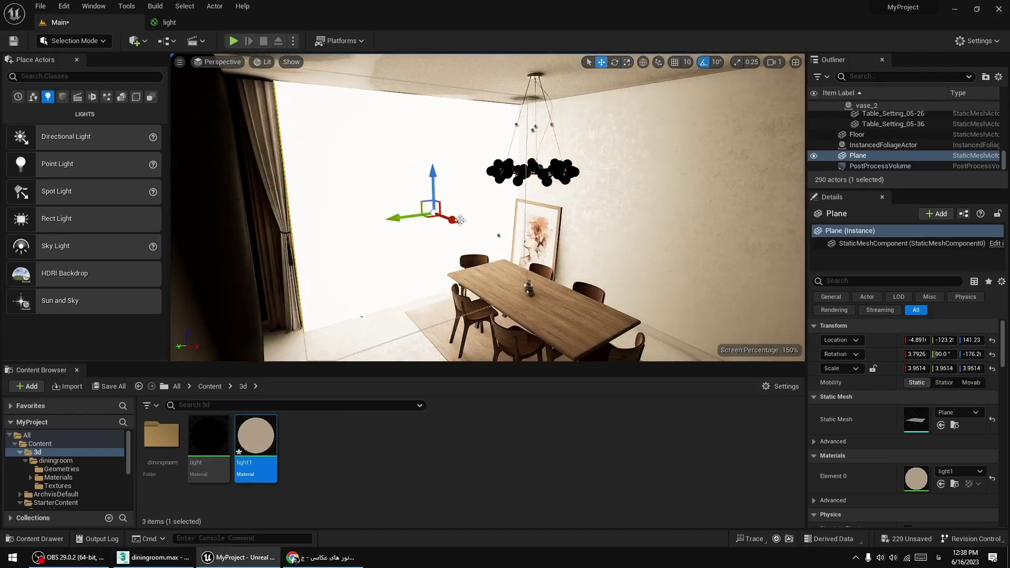
{"action": "left_click_drag", "start_coordinate": [454, 221], "coordinate": [368, 220]}
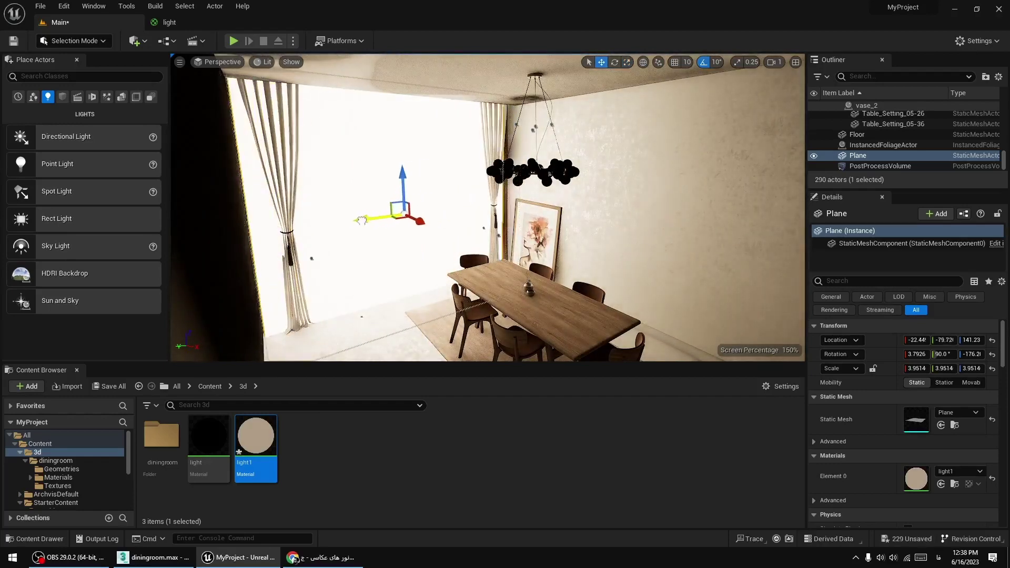
{"action": "left_click", "coordinate": [626, 63]}
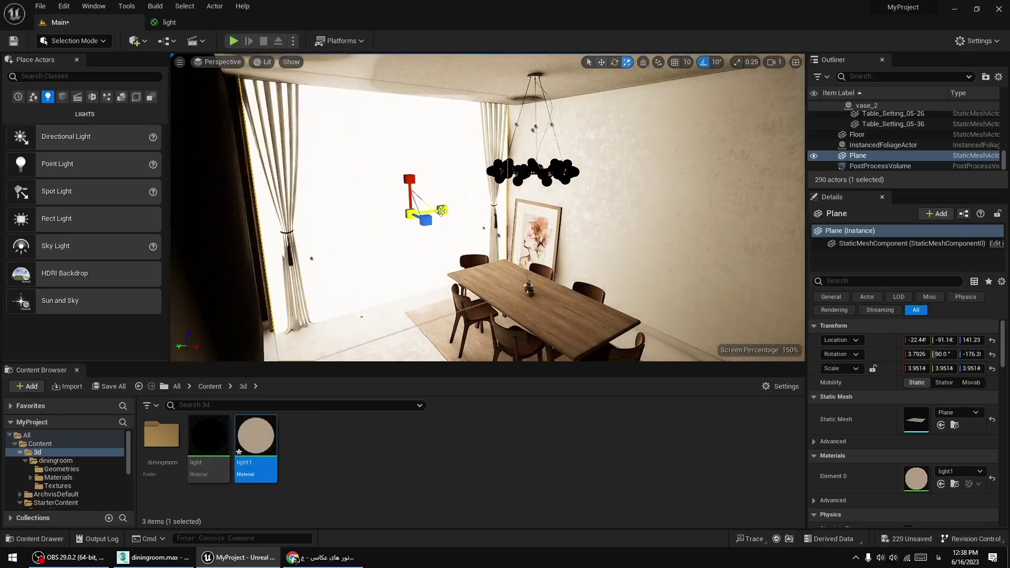
{"action": "left_click_drag", "start_coordinate": [442, 210], "coordinate": [468, 207]}
{"action": "left_click_drag", "start_coordinate": [409, 179], "coordinate": [410, 172]}
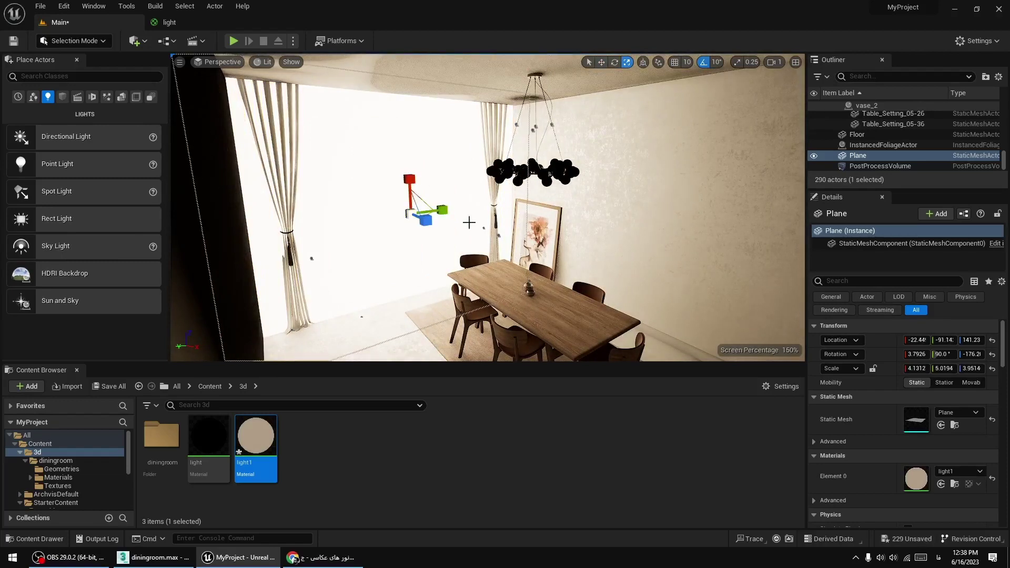
{"action": "right_click_drag", "start_coordinate": [528, 272], "coordinate": [527, 321]}
{"action": "mouse_move", "coordinate": [537, 262]}
{"action": "right_mouse_down"}
{"action": "mouse_move", "coordinate": [566, 264]}
{"action": "mouse_move", "coordinate": [541, 265]}
{"action": "right_mouse_up"}
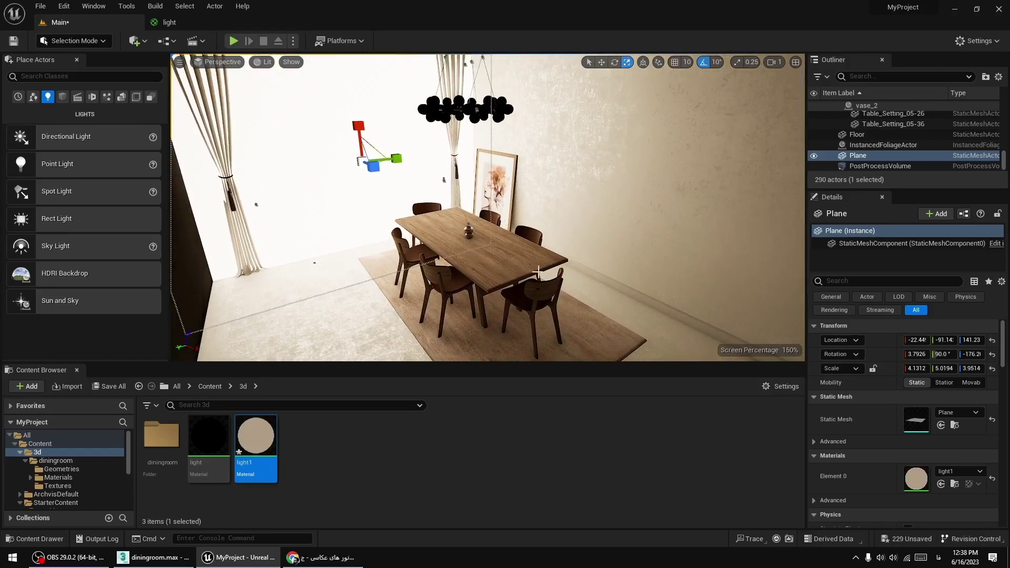
- Duplicate the glowing plane to about X 324, Y -132 and rotate the copy 90° about the vertical axis
{"action": "left_click", "coordinate": [601, 62]}
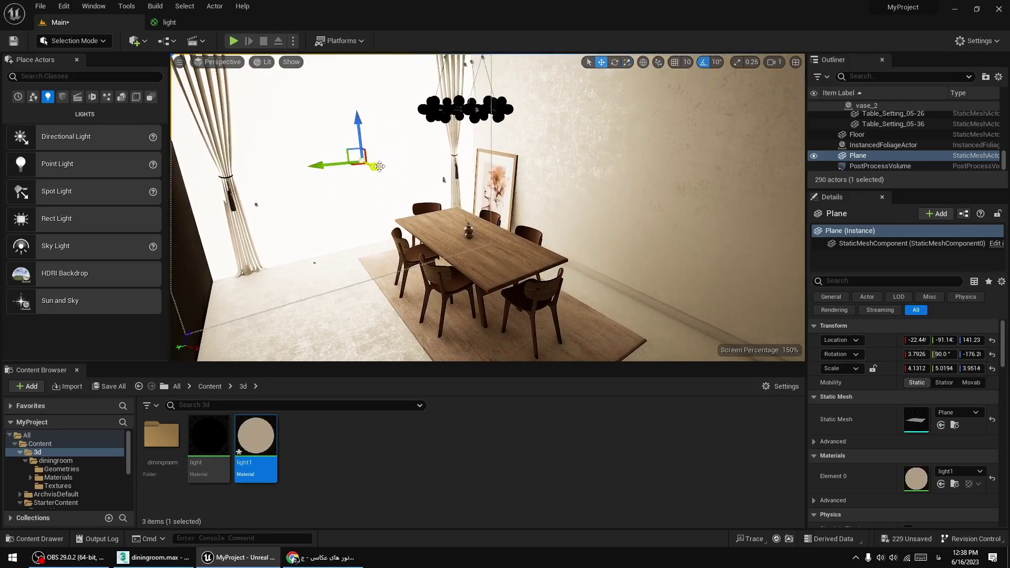
{"action": "left_click_drag", "start_coordinate": [357, 164], "coordinate": [548, 224], "text": "alt"}
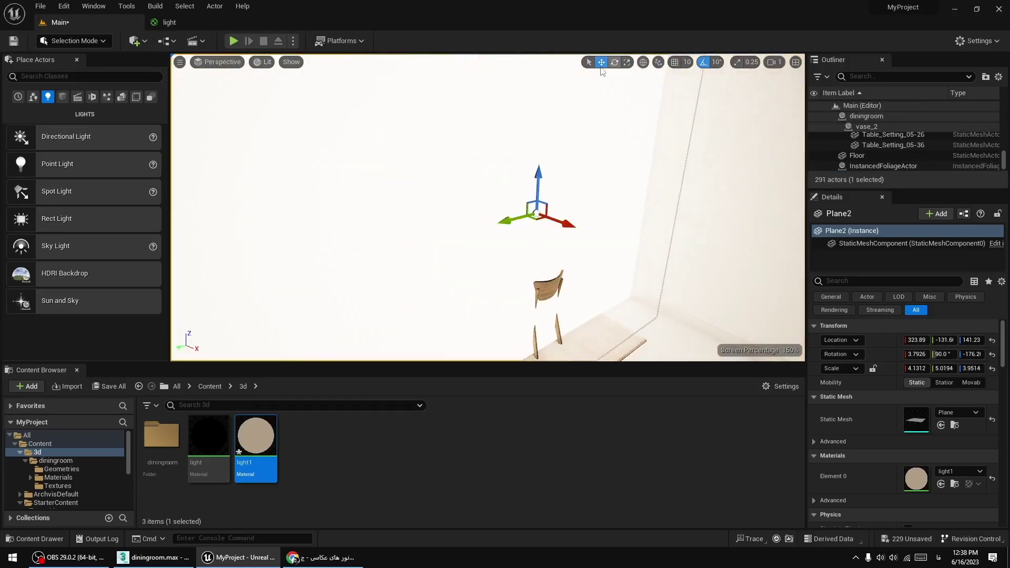
{"action": "left_click", "coordinate": [626, 62]}
{"action": "left_click", "coordinate": [614, 62]}
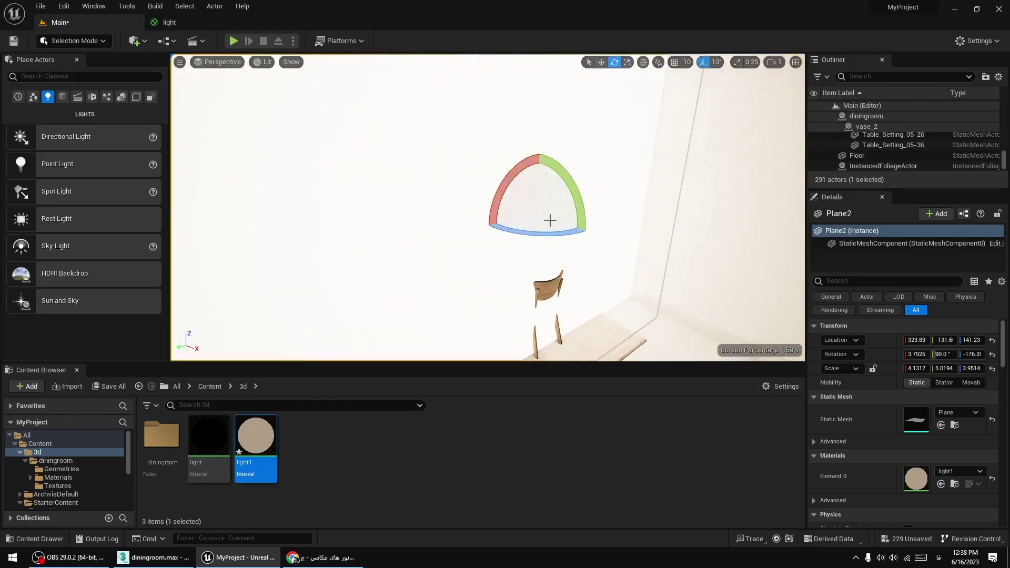
{"action": "left_click_drag", "start_coordinate": [547, 219], "coordinate": [465, 234]}
- Move the duplicated plane against the long wall beside the table, at about X 221, Y -283
{"action": "left_click", "coordinate": [601, 62]}
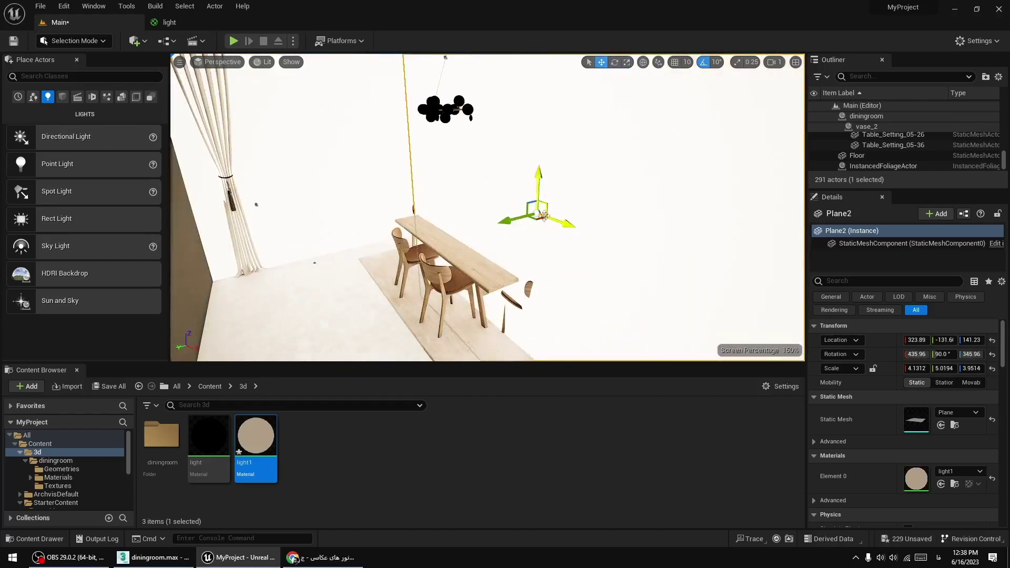
{"action": "left_click_drag", "start_coordinate": [544, 216], "coordinate": [568, 205]}
{"action": "left_click_drag", "start_coordinate": [597, 192], "coordinate": [567, 174]}
{"action": "right_click_drag", "start_coordinate": [547, 210], "coordinate": [536, 191]}
- Stretch the duplicated plane across the long wall to about scale X 4.63, Y 6.42
{"action": "key", "text": "r"}
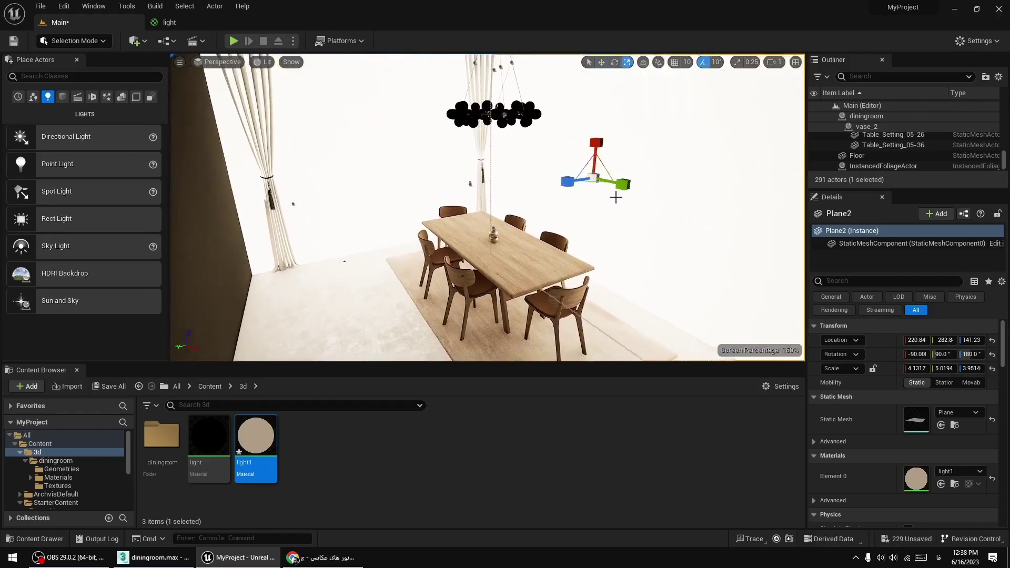
{"action": "left_click_drag", "start_coordinate": [613, 196], "coordinate": [605, 201]}
{"action": "right_click_drag", "start_coordinate": [604, 201], "coordinate": [683, 168]}
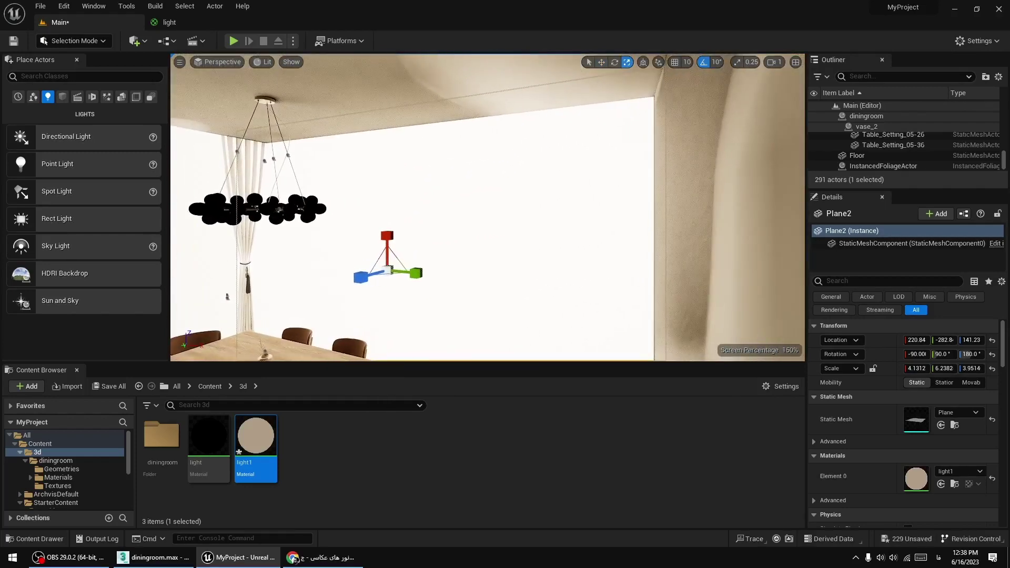
{"action": "left_click_drag", "start_coordinate": [423, 269], "coordinate": [424, 273]}
{"action": "left_click_drag", "start_coordinate": [388, 235], "coordinate": [388, 225]}
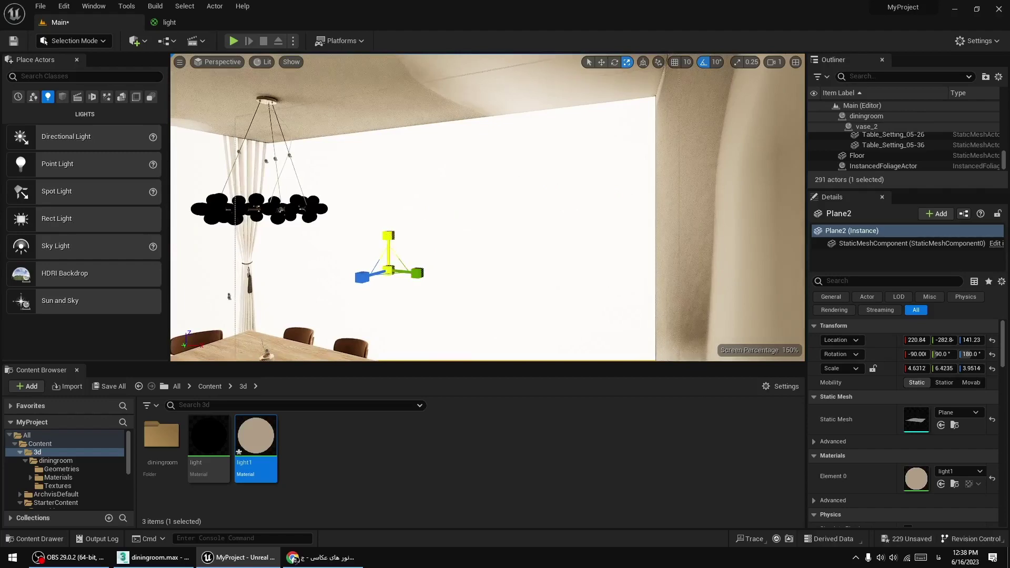
- Examine how the two glowing planes light the table, vases, chairs and chandelier, up close and from farther away
{"action": "right_click_drag", "start_coordinate": [388, 225], "coordinate": [318, 323]}
{"action": "key", "text": "w"}
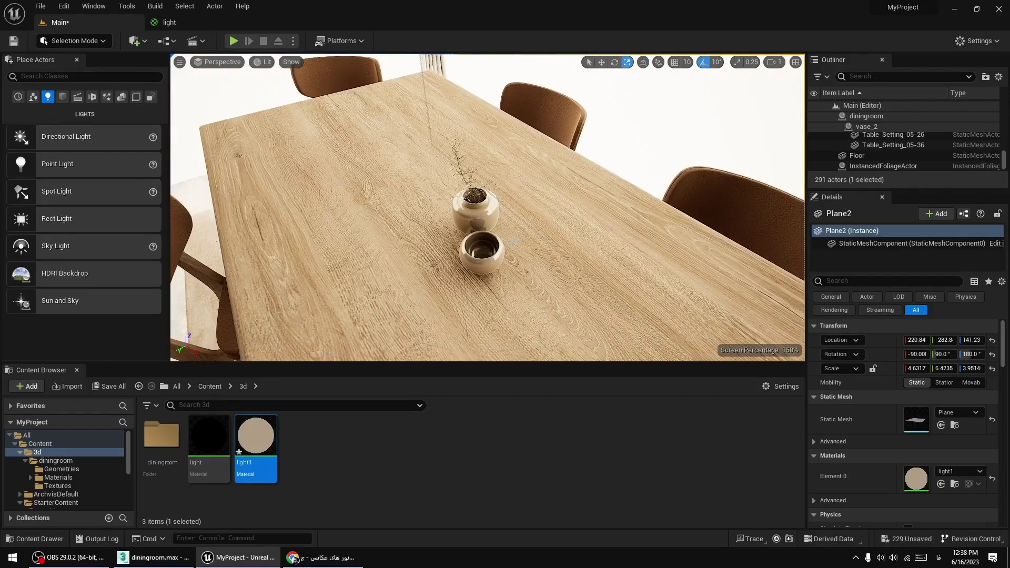
{"action": "key", "text": "s"}
{"action": "key", "text": "w"}
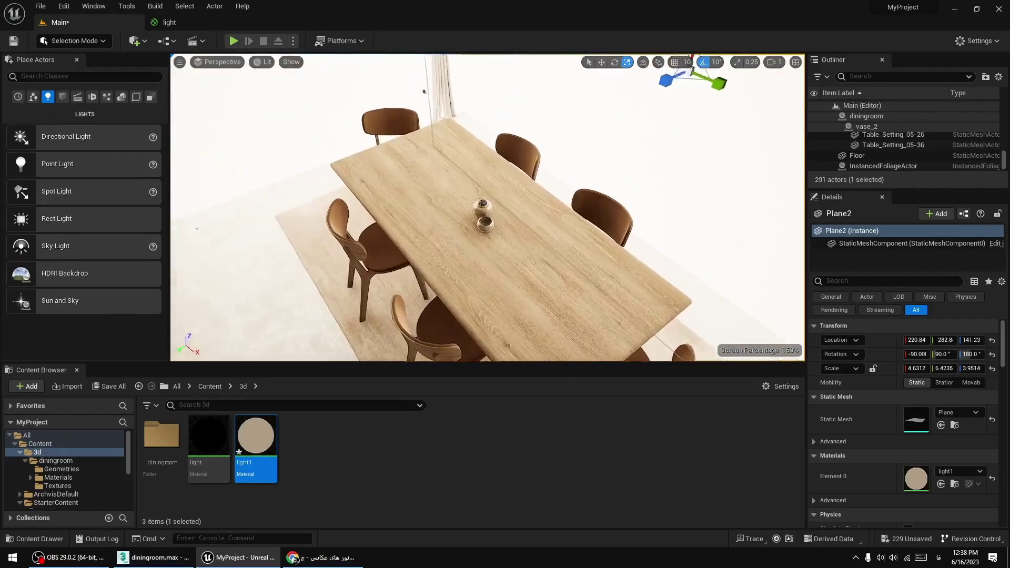
{"action": "scroll", "coordinate": [488, 208], "scroll_direction": "up", "scroll_amount": 3}
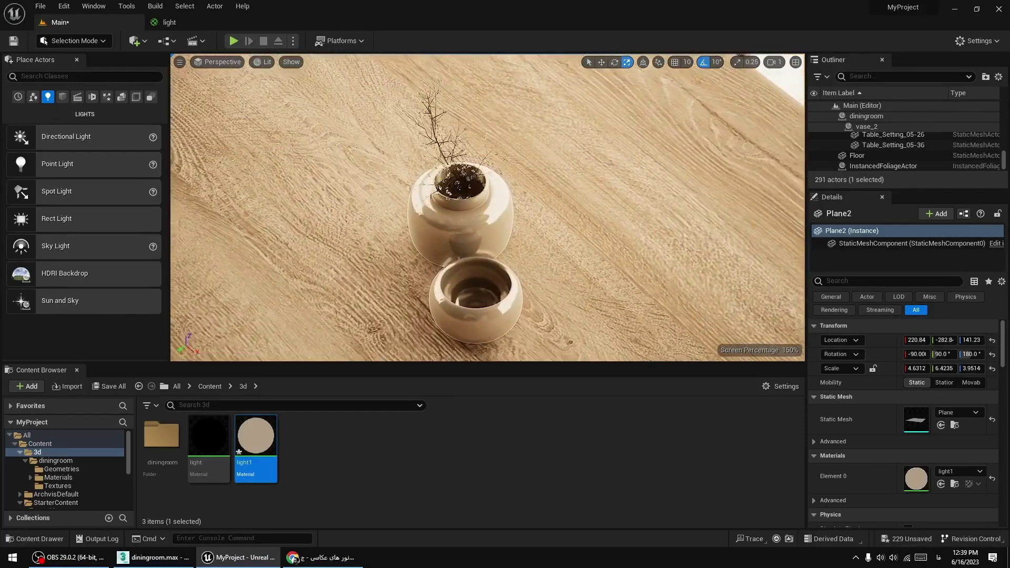
{"action": "scroll", "coordinate": [487, 208], "scroll_direction": "down", "scroll_amount": 10}
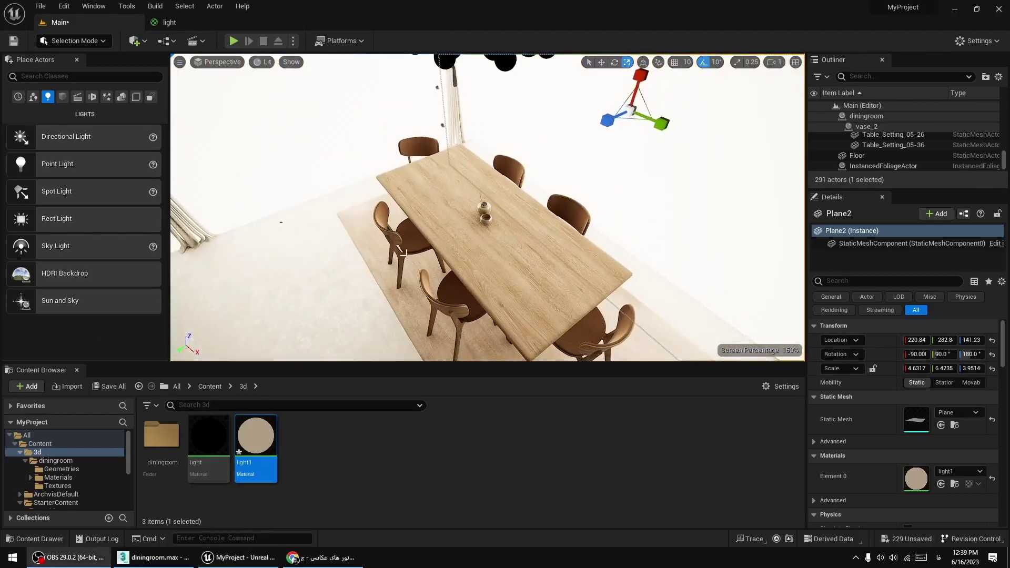
{"action": "middle_click_drag", "start_coordinate": [489, 230], "coordinate": [449, 249]}
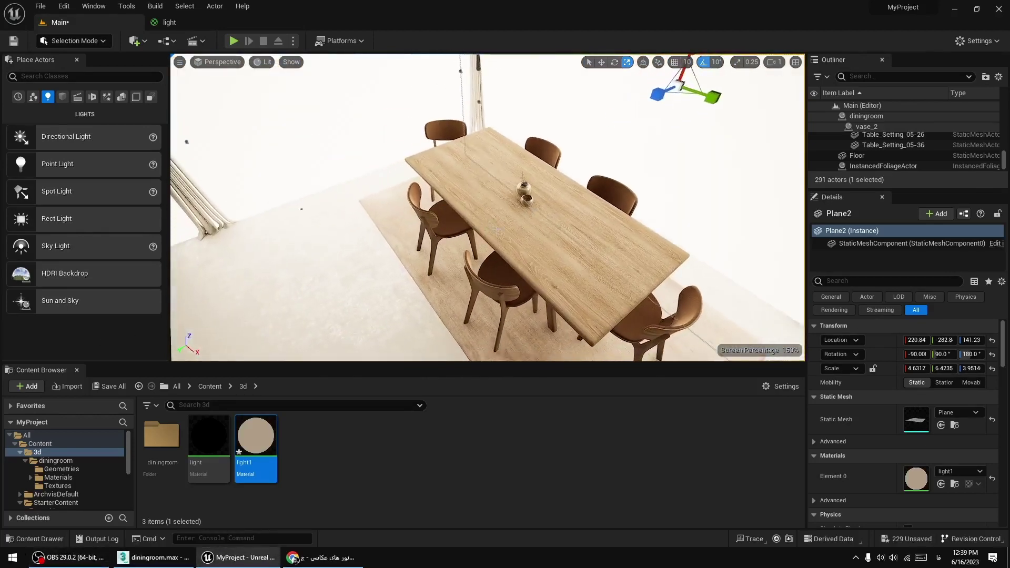
{"action": "right_click_drag", "start_coordinate": [495, 229], "coordinate": [552, 102]}
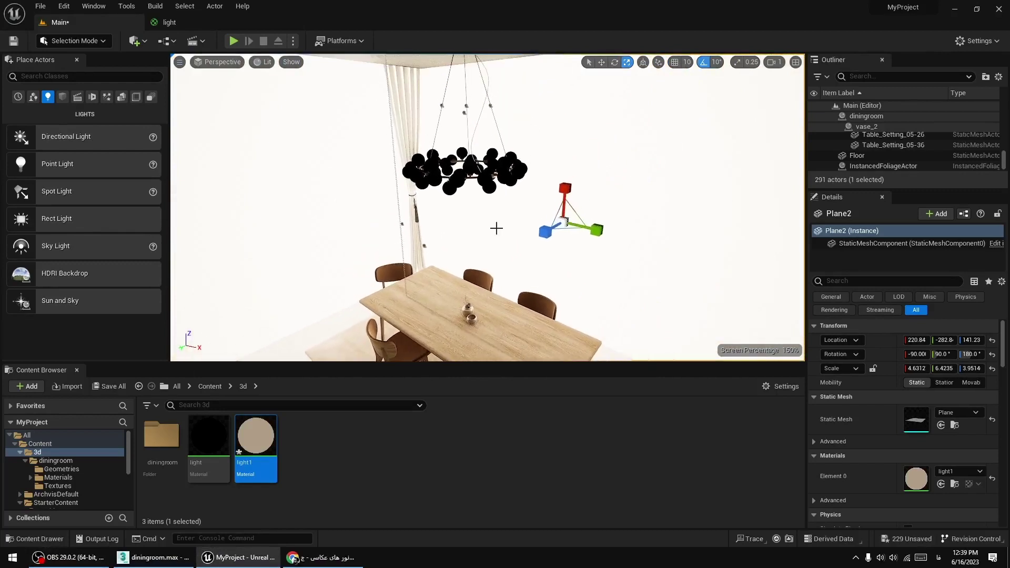
- Shrink the glowing plane on the long wall to about scale X 1.39, Y 1.83
{"action": "left_click", "coordinate": [69, 557]}
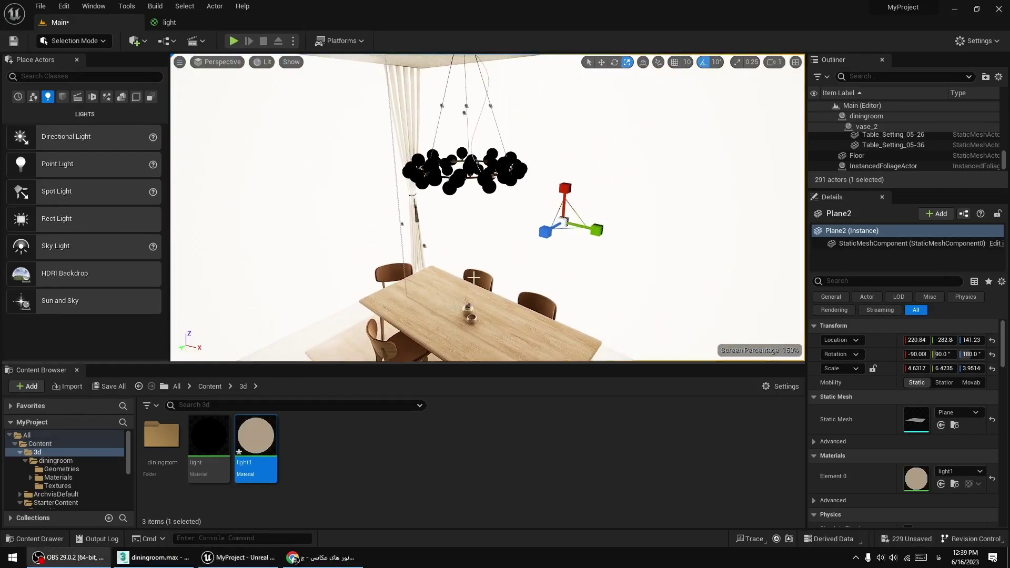
{"action": "middle_click_drag", "start_coordinate": [482, 249], "coordinate": [491, 253]}
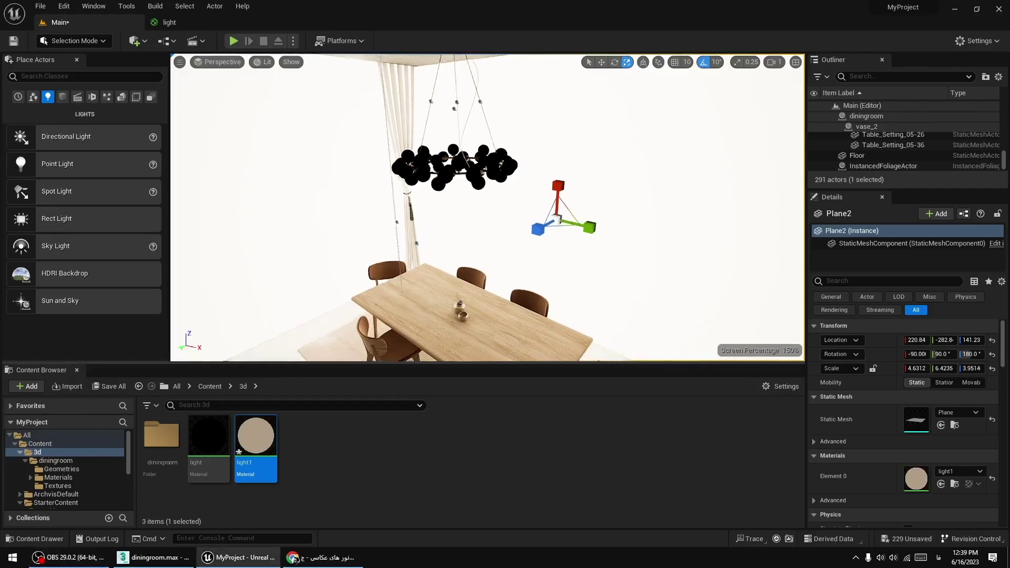
{"action": "right_click_drag", "start_coordinate": [491, 249], "coordinate": [505, 247]}
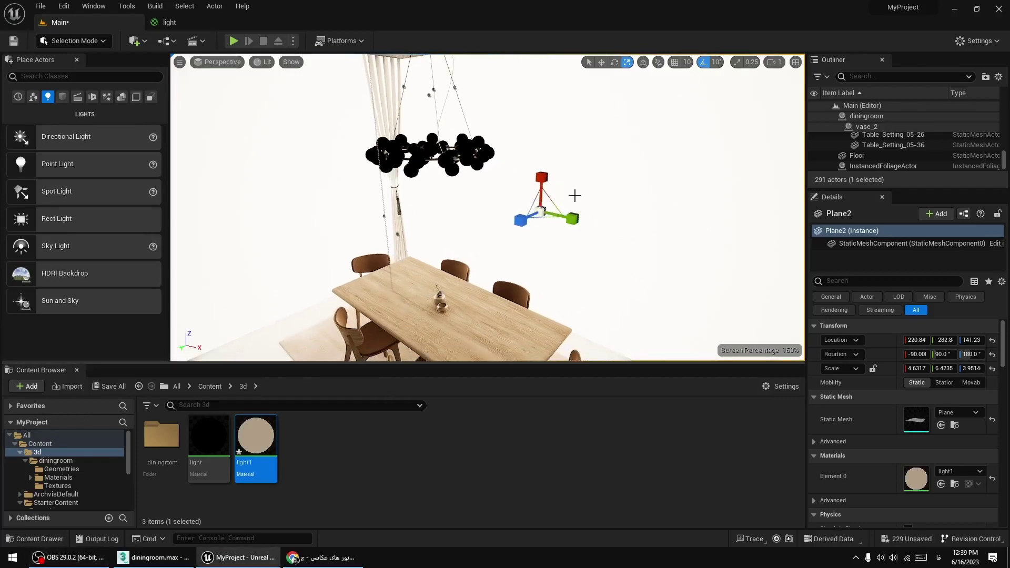
{"action": "left_click_drag", "start_coordinate": [542, 177], "coordinate": [579, 216]}
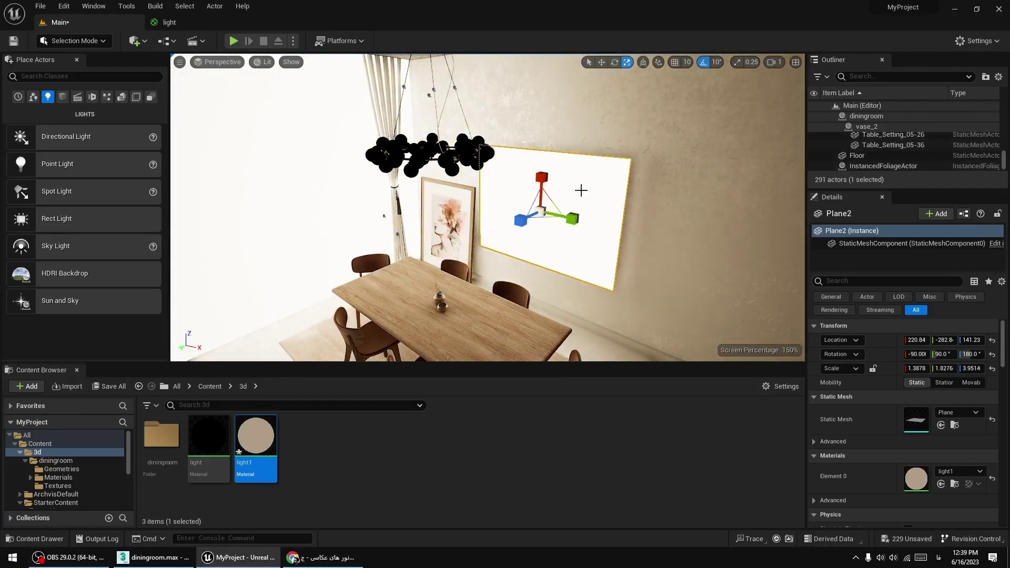
- Hide and show Plane2 to compare the room's lighting with and without it
{"action": "scroll", "coordinate": [820, 153], "scroll_direction": "down", "scroll_amount": 2}
{"action": "left_click", "coordinate": [813, 155]}
{"action": "left_click", "coordinate": [813, 156]}
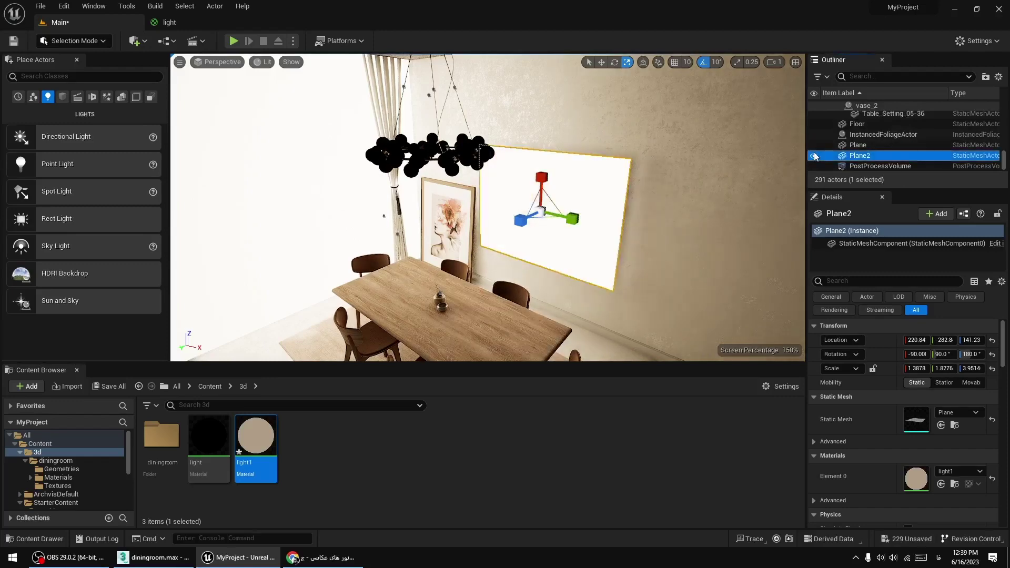
{"action": "left_click", "coordinate": [814, 157]}
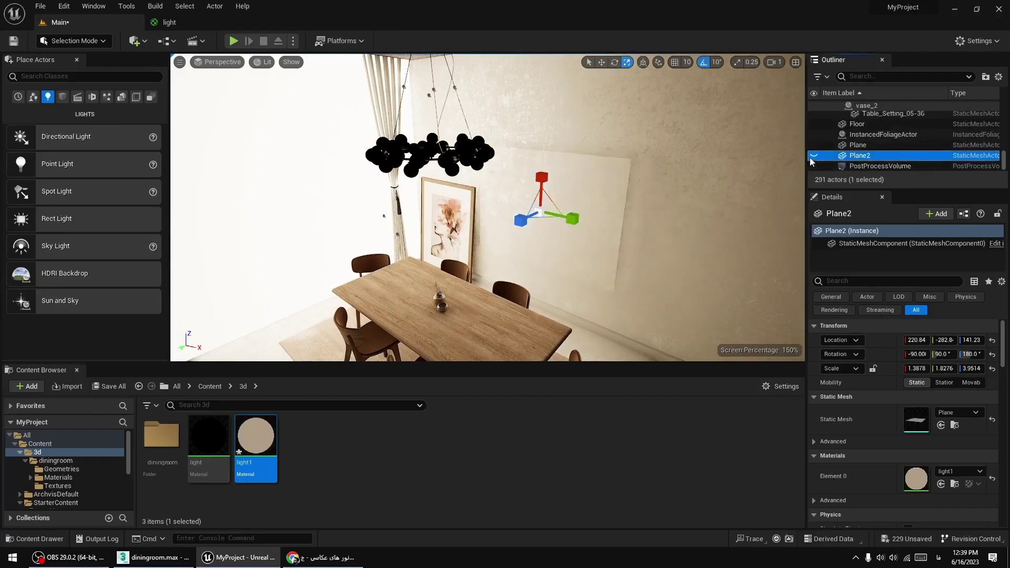
{"action": "left_click", "coordinate": [814, 157]}
- Raise Plane2 to about Z 168 and shift it along the long wall to about X 181
{"action": "right_click_drag", "start_coordinate": [683, 216], "coordinate": [684, 231]}
{"action": "right_click_drag", "start_coordinate": [526, 268], "coordinate": [526, 284]}
{"action": "left_click", "coordinate": [601, 62]}
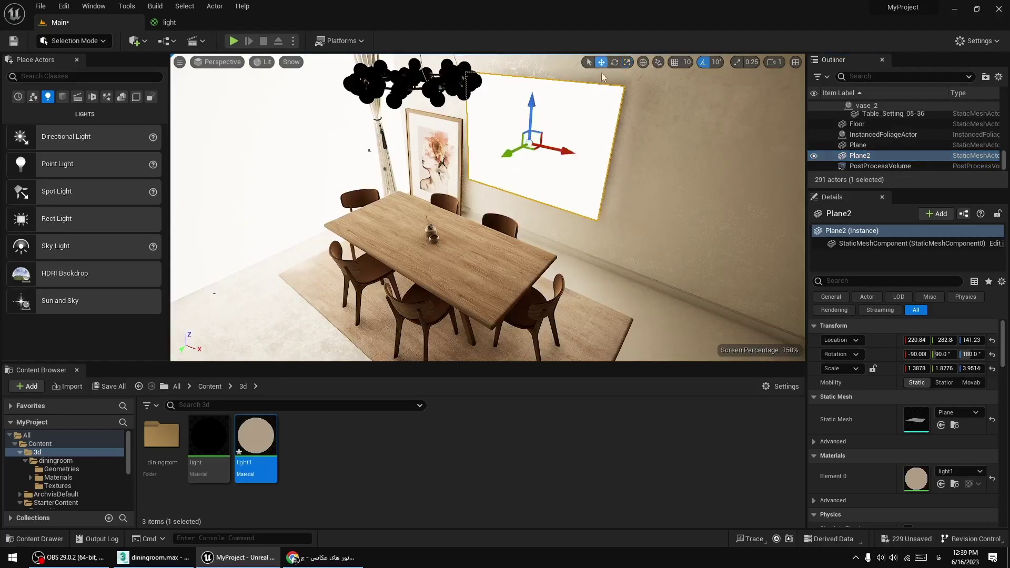
{"action": "left_click_drag", "start_coordinate": [532, 121], "coordinate": [533, 82]}
{"action": "left_click_drag", "start_coordinate": [557, 124], "coordinate": [526, 123]}
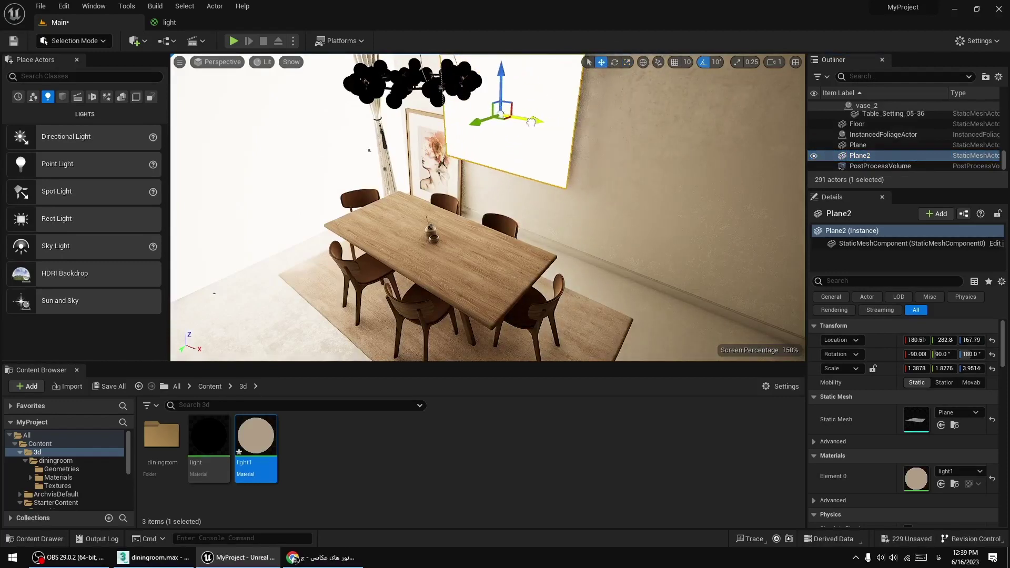
- Tilt Plane2 by 30° toward the table and pull it off the wall to about Y -244
{"action": "right_click_drag", "start_coordinate": [568, 156], "coordinate": [491, 157]}
{"action": "left_click", "coordinate": [614, 62]}
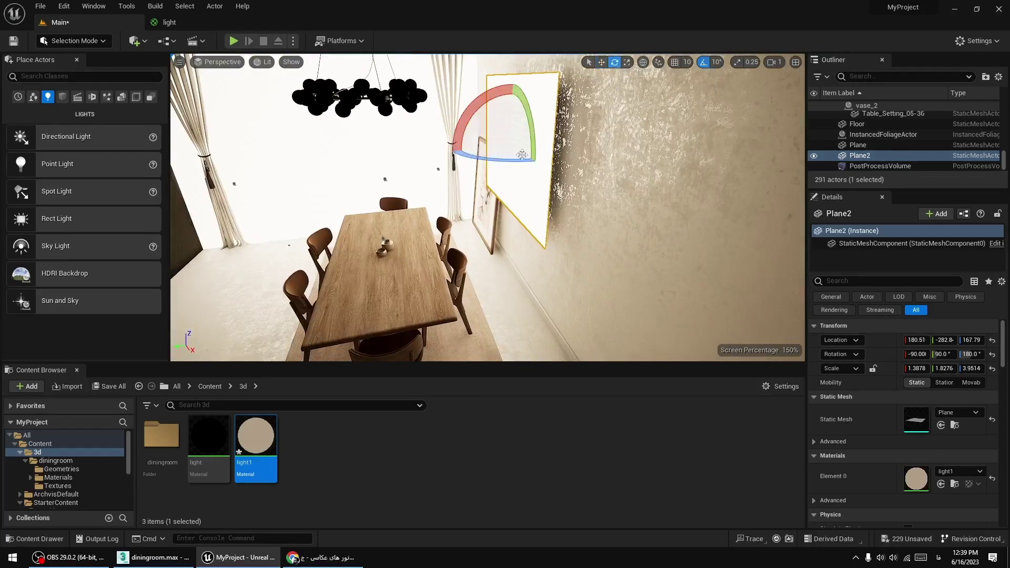
{"action": "left_click_drag", "start_coordinate": [464, 127], "coordinate": [441, 148]}
{"action": "key", "text": "w"}
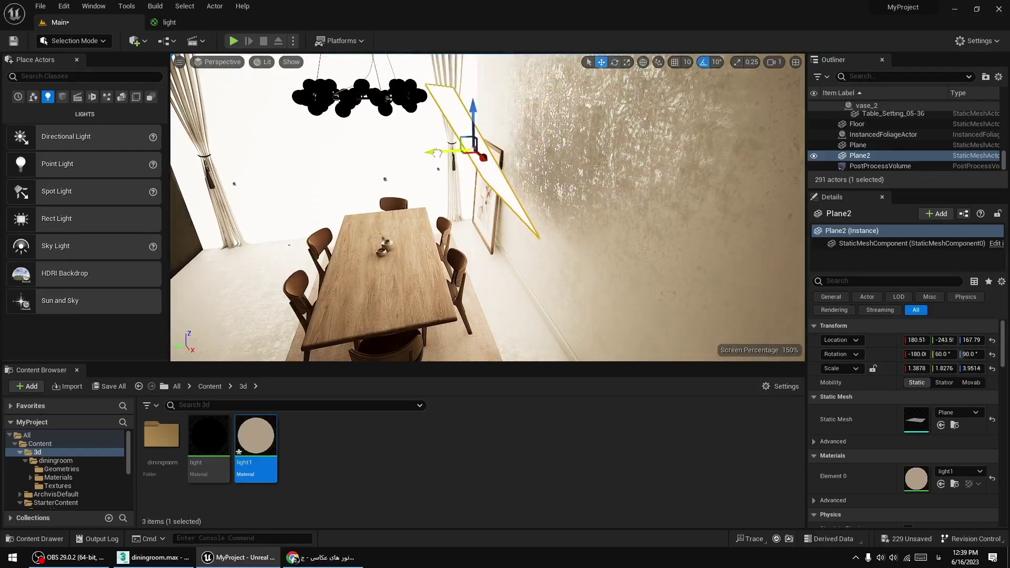
{"action": "mouse_move", "coordinate": [442, 149]}
{"action": "right_mouse_down"}
{"action": "mouse_move", "coordinate": [500, 152]}
{"action": "mouse_move", "coordinate": [458, 158]}
{"action": "right_mouse_up"}
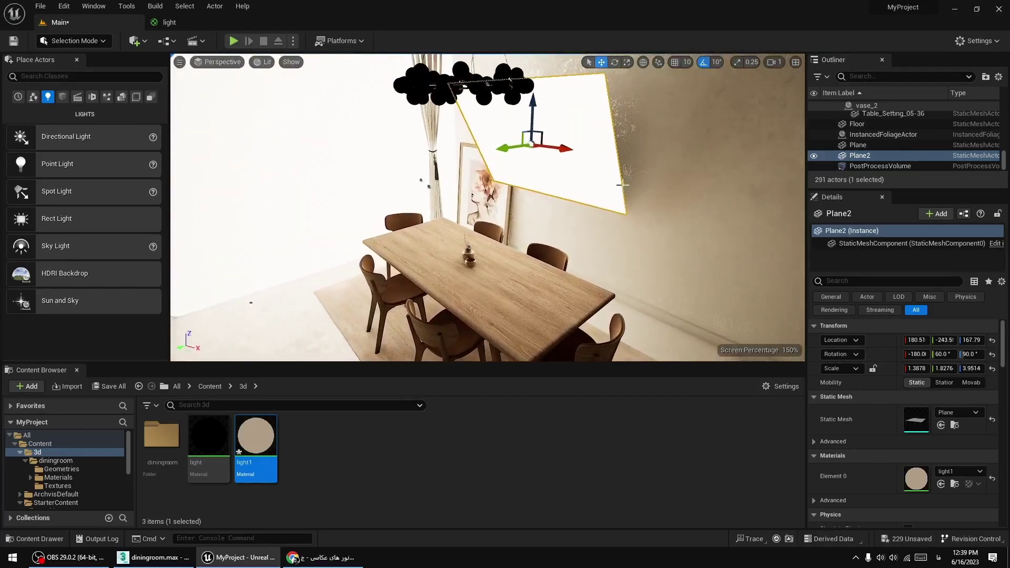
- Toggle Plane2's visibility and examine how the tilted plane lights the table, chairs and wall
{"action": "left_click", "coordinate": [813, 156]}
{"action": "left_click", "coordinate": [813, 156]}
{"action": "left_click", "coordinate": [813, 156]}
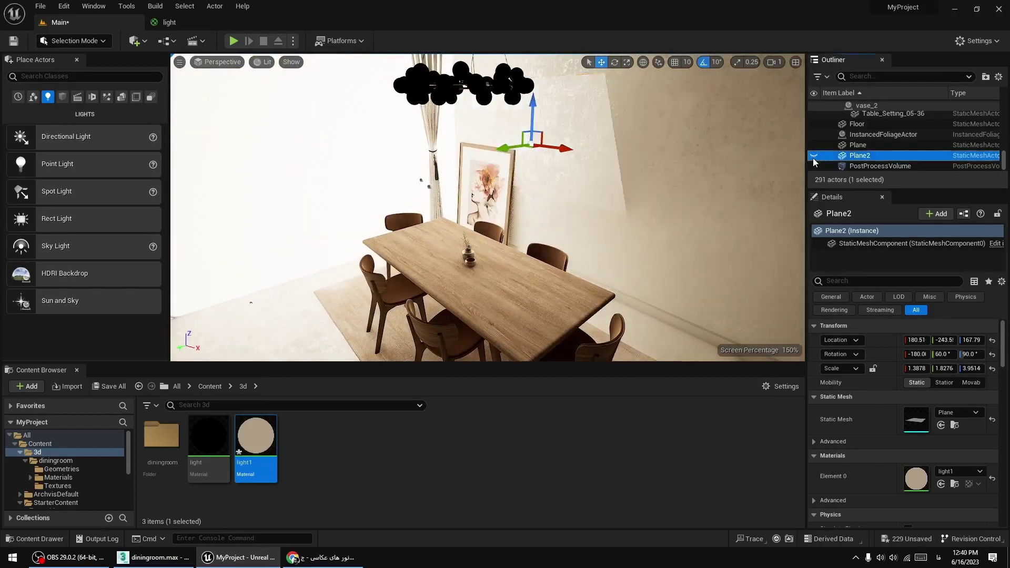
{"action": "left_click", "coordinate": [813, 156]}
{"action": "right_click_drag", "start_coordinate": [589, 198], "coordinate": [624, 212]}
{"action": "key", "text": "w"}
{"action": "key", "text": "s"}
{"action": "key", "text": "w"}
{"action": "left_click", "coordinate": [623, 212]}
{"action": "left_click", "coordinate": [574, 141]}
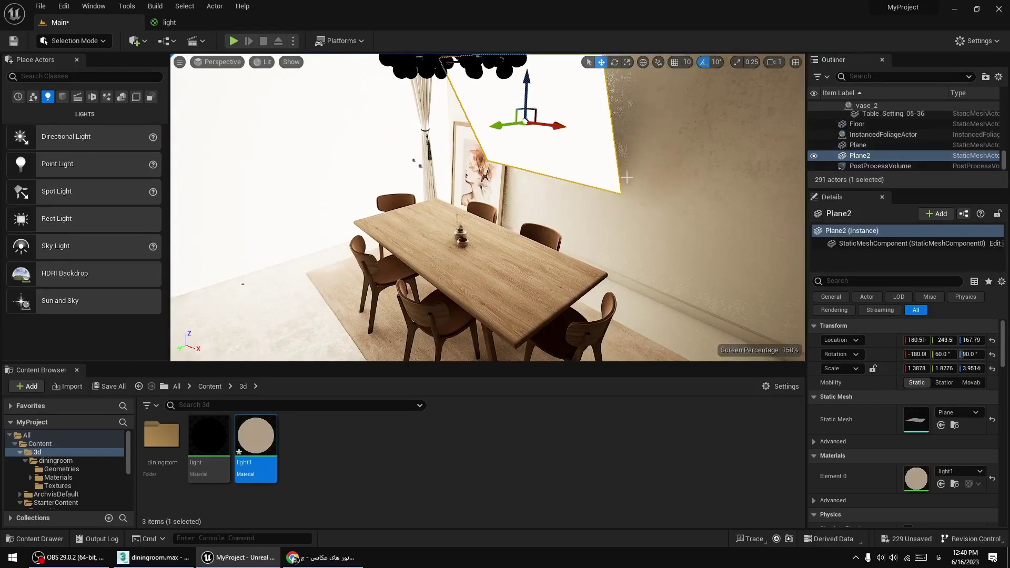
{"action": "left_click", "coordinate": [645, 178]}
{"action": "left_click", "coordinate": [545, 136]}
{"action": "left_click", "coordinate": [848, 280]}
{"action": "type", "text": "شزفخق"}
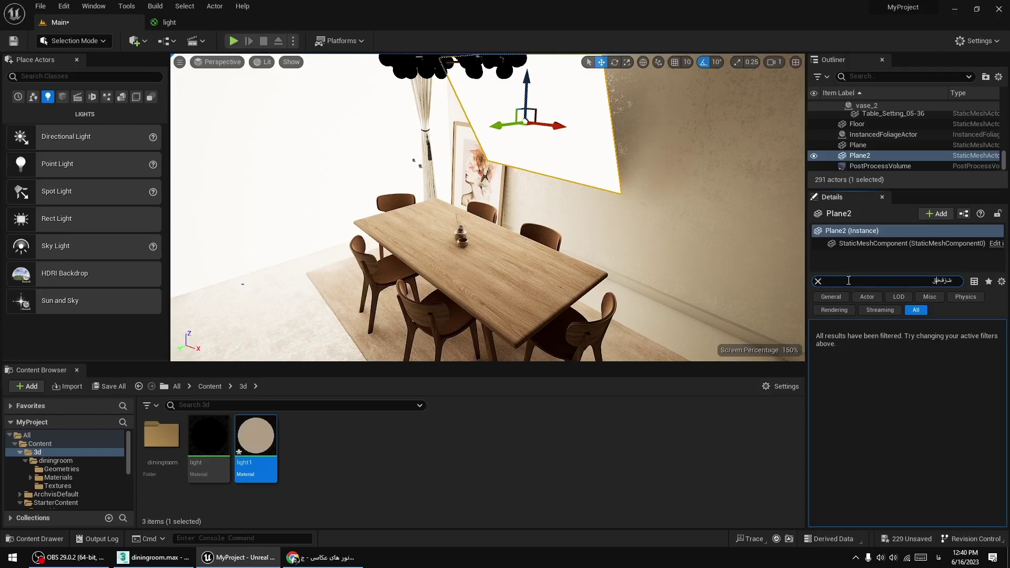
{"action": "key", "text": "BackSpace"}
{"action": "key", "text": "BackSpace"}
{"action": "key", "text": "BackSpace"}
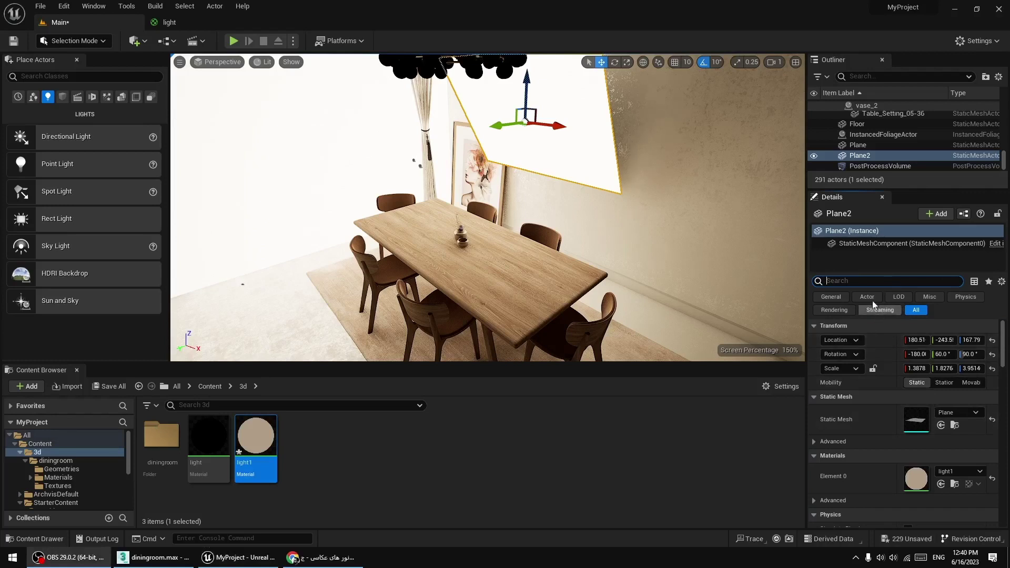
- Filter Plane2's detail properties by "actor"
{"action": "left_click", "coordinate": [852, 281]}
{"action": "type", "text": "a"}
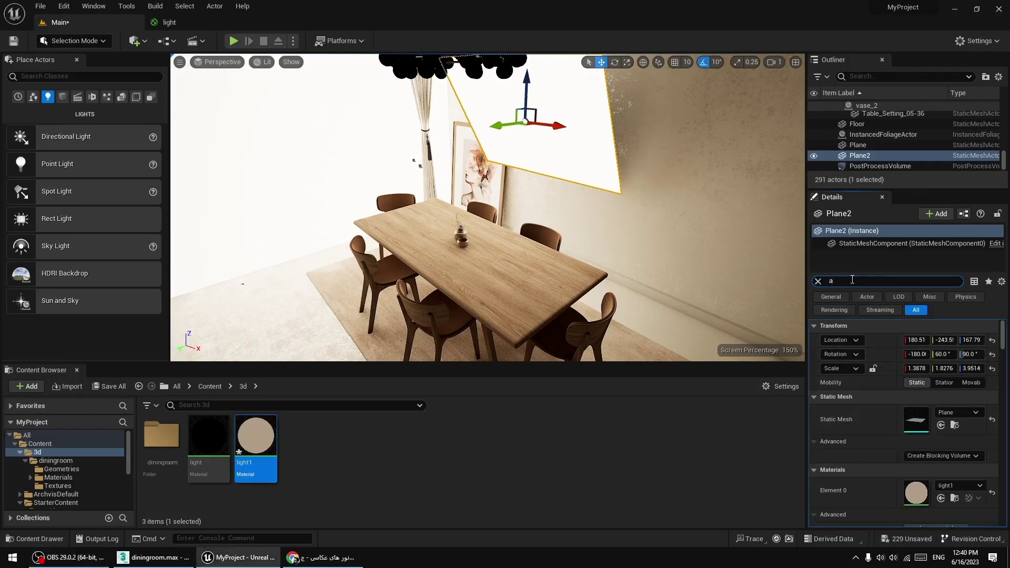
{"action": "type", "text": "c"}
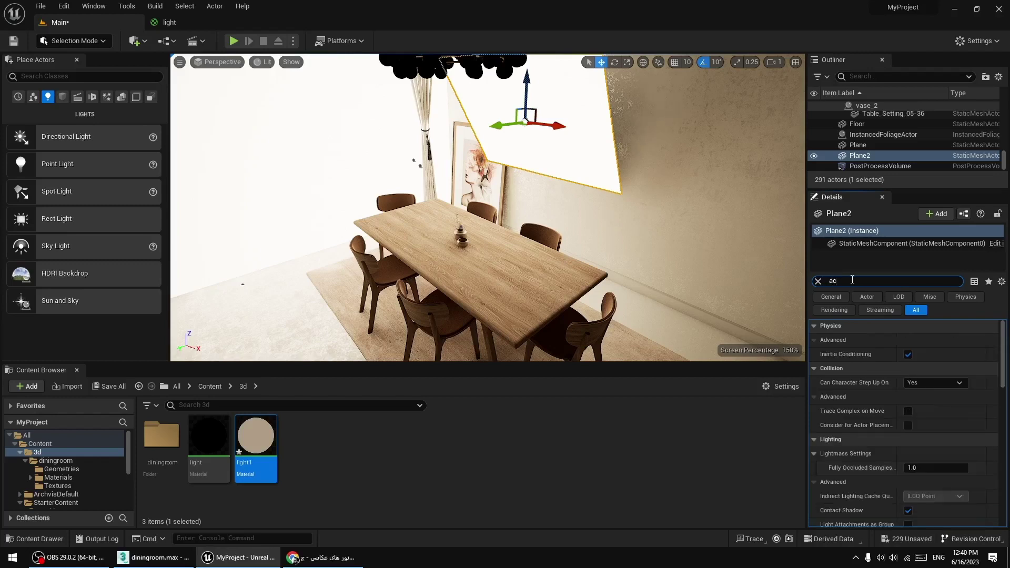
{"action": "type", "text": "tor"}
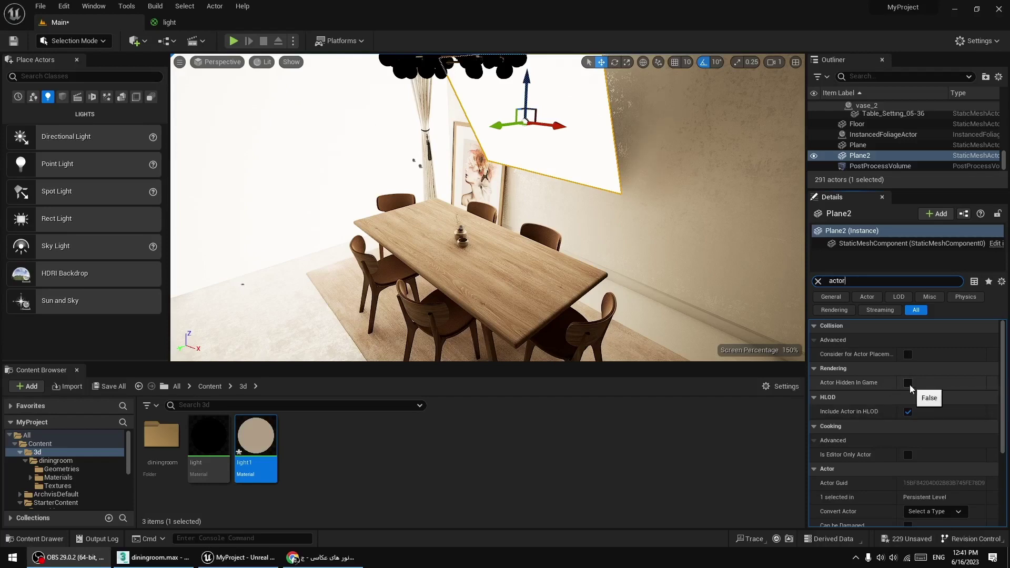
- Try a Point Light on the floor beside the table, viewing it in game view, and delete it
{"action": "right_click_drag", "start_coordinate": [502, 278], "coordinate": [467, 281]}
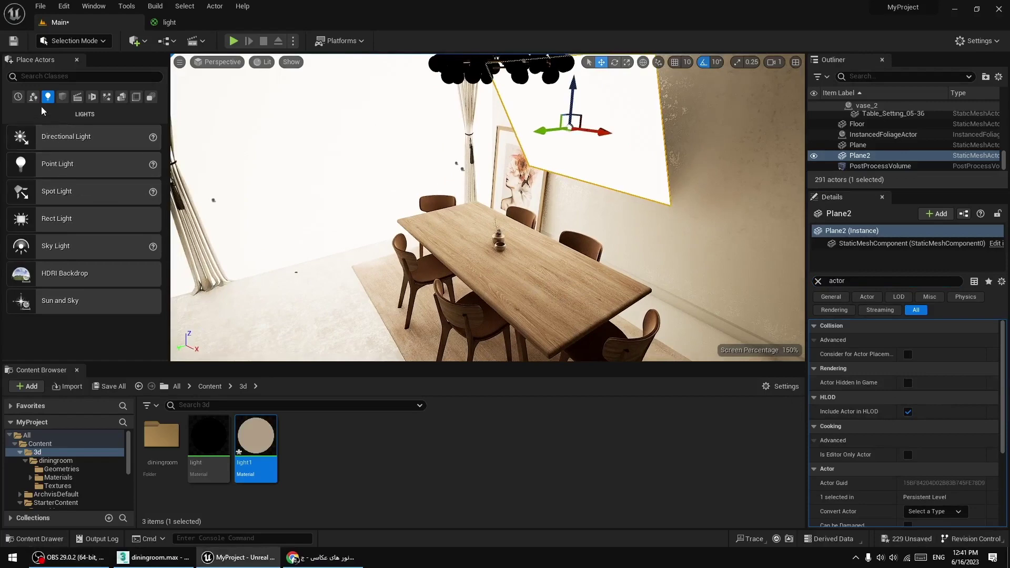
{"action": "left_click_drag", "start_coordinate": [48, 158], "coordinate": [346, 337]}
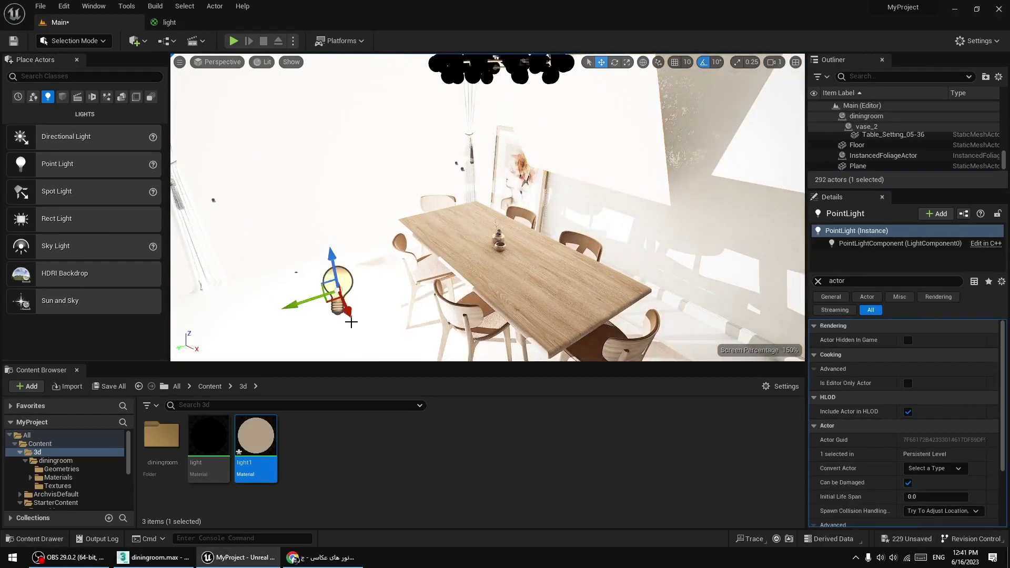
{"action": "right_click_drag", "start_coordinate": [398, 306], "coordinate": [398, 330]}
{"action": "key", "text": "g"}
{"action": "key", "text": "g"}
{"action": "key", "text": "g"}
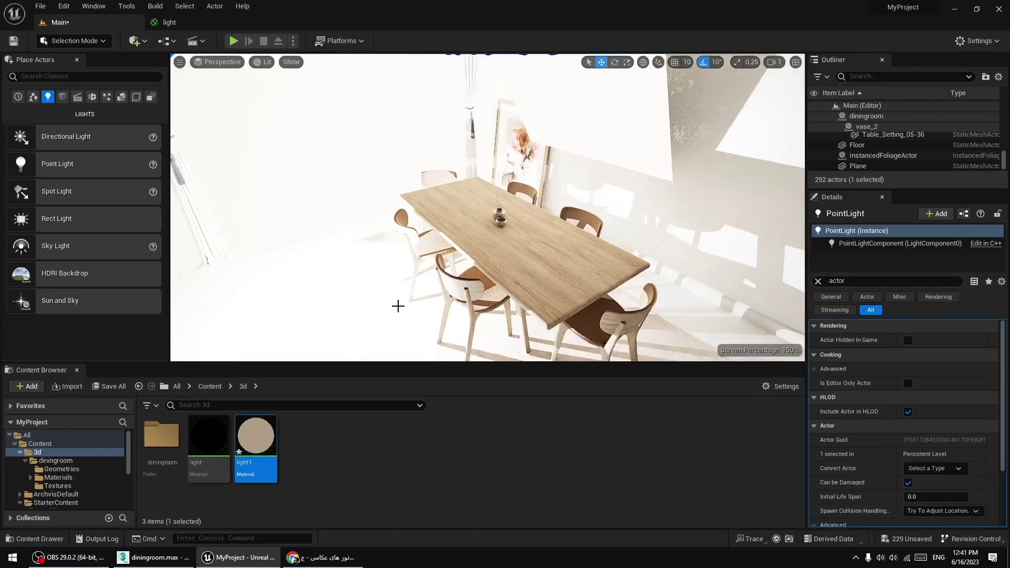
{"action": "right_click_drag", "start_coordinate": [568, 139], "coordinate": [568, 139]}
{"action": "key", "text": "Delete"}
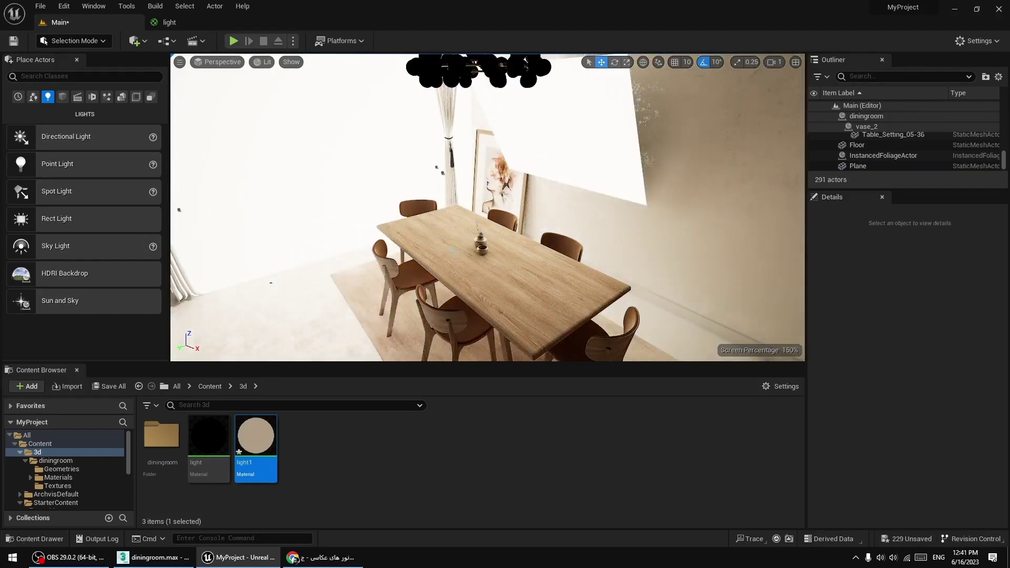
- Enable Actor Hidden In Game for Plane2 and preview the room in game view
{"action": "left_click", "coordinate": [578, 158]}
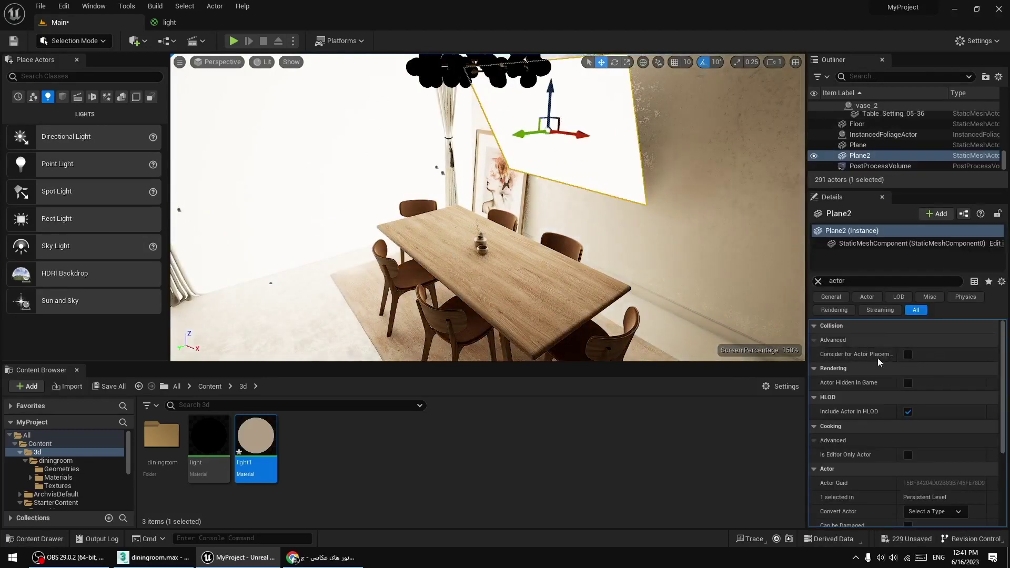
{"action": "left_click", "coordinate": [908, 382]}
{"action": "right_click_drag", "start_coordinate": [490, 247], "coordinate": [490, 246]}
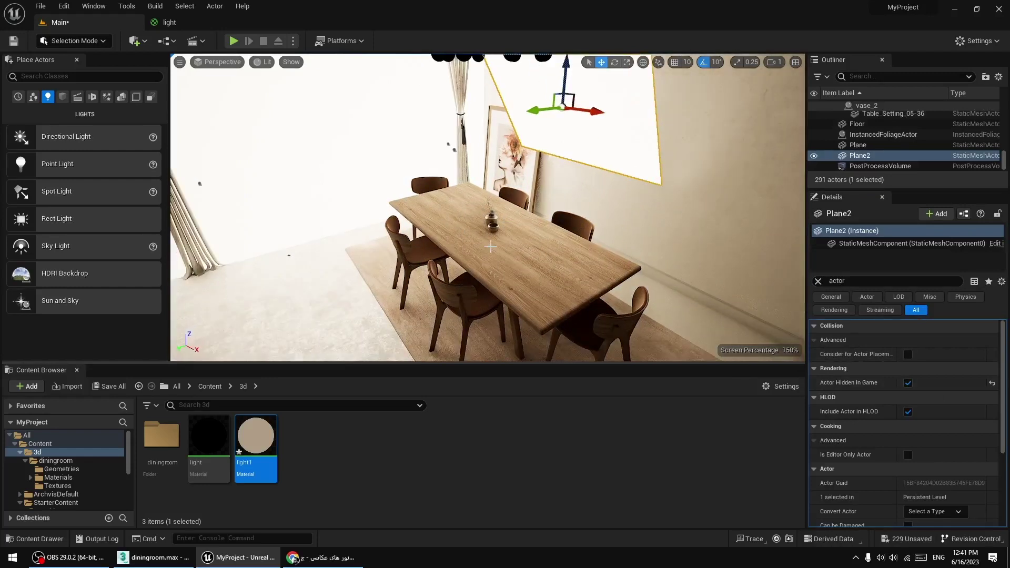
{"action": "key", "text": "g"}
{"action": "key", "text": "g"}
{"action": "key", "text": "g"}
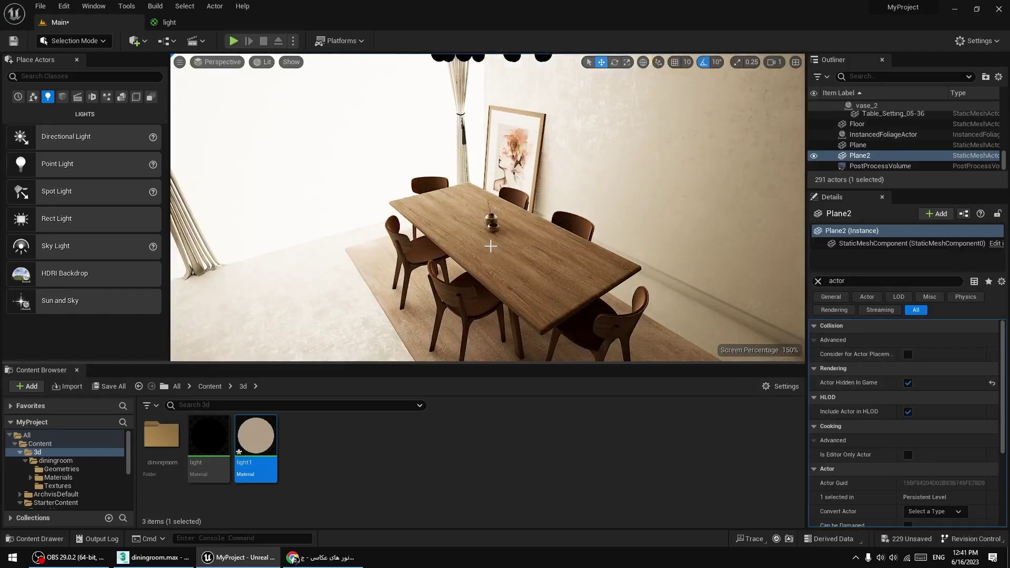
{"action": "key", "text": "g"}
{"action": "key", "text": "g"}
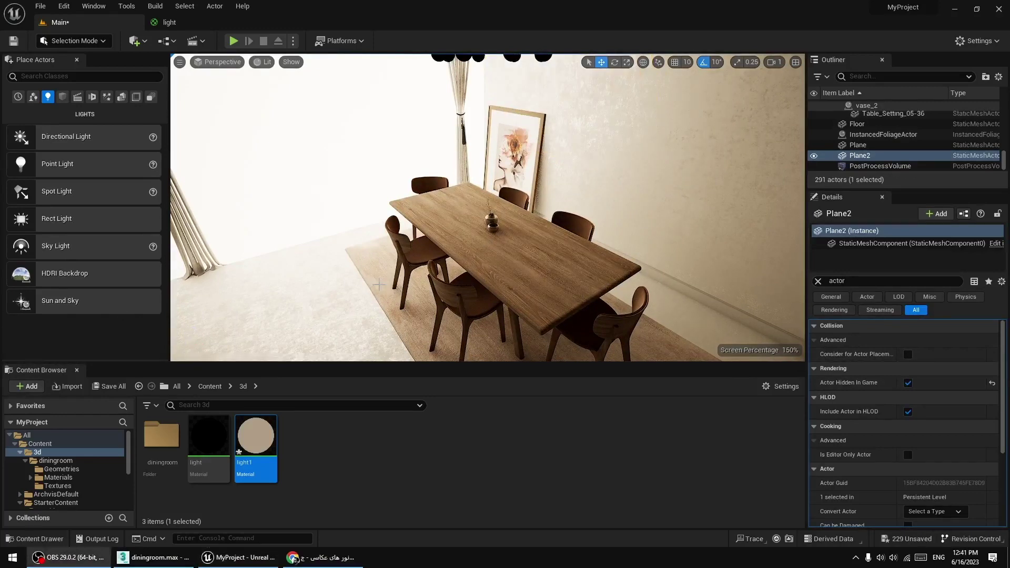
- Switch game view on and off repeatedly to compare the room's lighting with Plane2 hidden and shown
{"action": "right_click_drag", "start_coordinate": [452, 250], "coordinate": [452, 250]}
{"action": "key", "text": "g"}
{"action": "key", "text": "g"}
{"action": "key", "text": "g"}
{"action": "key", "text": "g"}
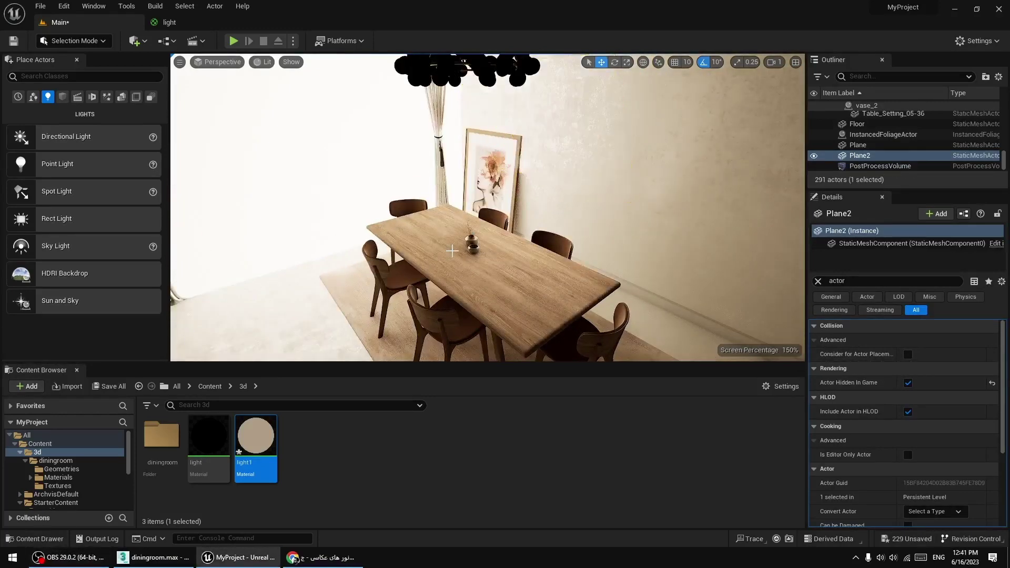
{"action": "key", "text": "g"}
{"action": "key", "text": "g"}
{"action": "key", "text": "g"}
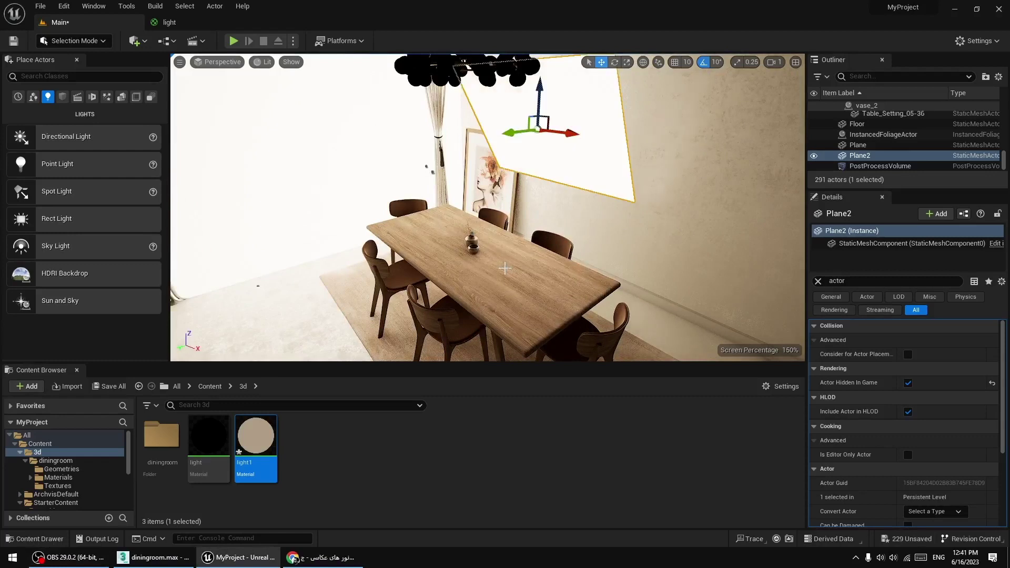
{"action": "right_click_drag", "start_coordinate": [505, 268], "coordinate": [526, 289]}
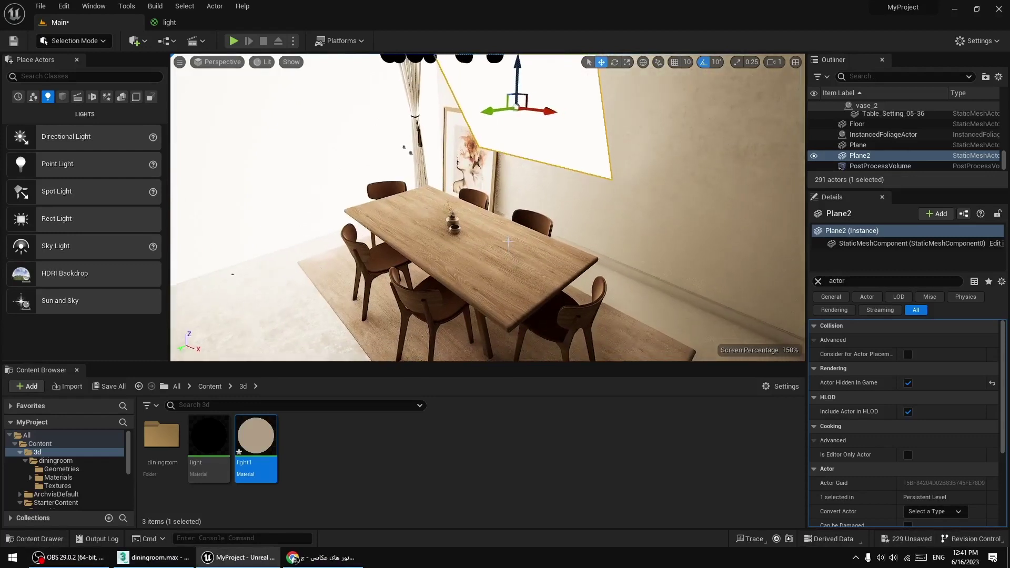
{"action": "key", "text": "g"}
{"action": "key", "text": "g"}
- Filter Plane2's properties by "affe" and enable Affect Indirect Lighting While Hidden
{"action": "left_click", "coordinate": [854, 280]}
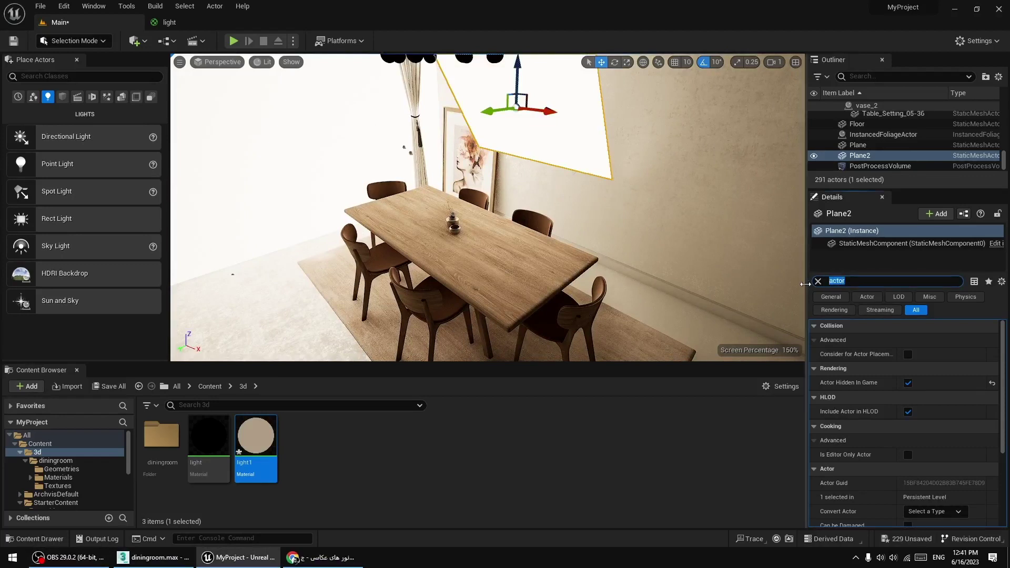
{"action": "type", "text": "affe"}
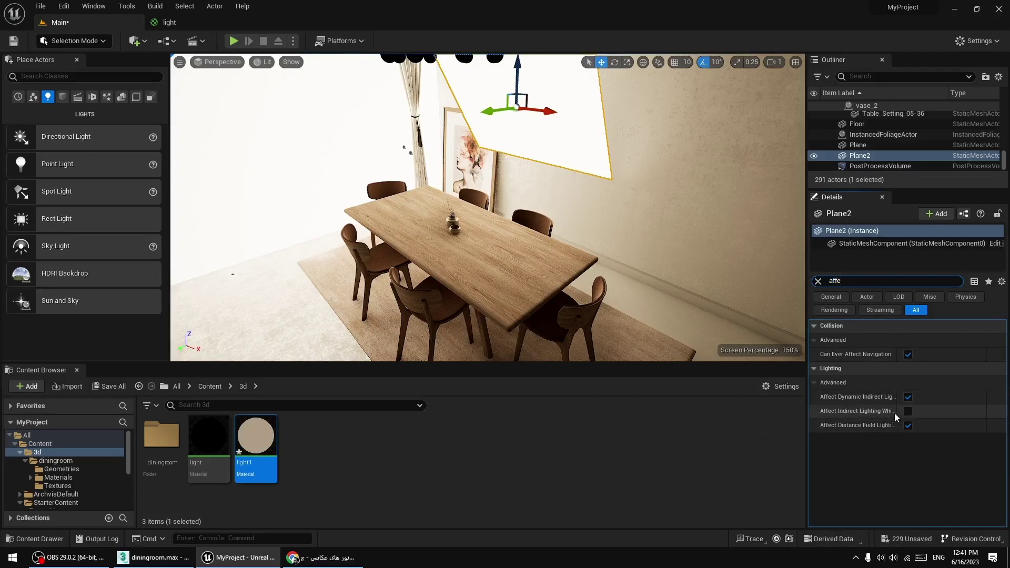
{"action": "left_click_drag", "start_coordinate": [894, 412], "coordinate": [900, 413]}
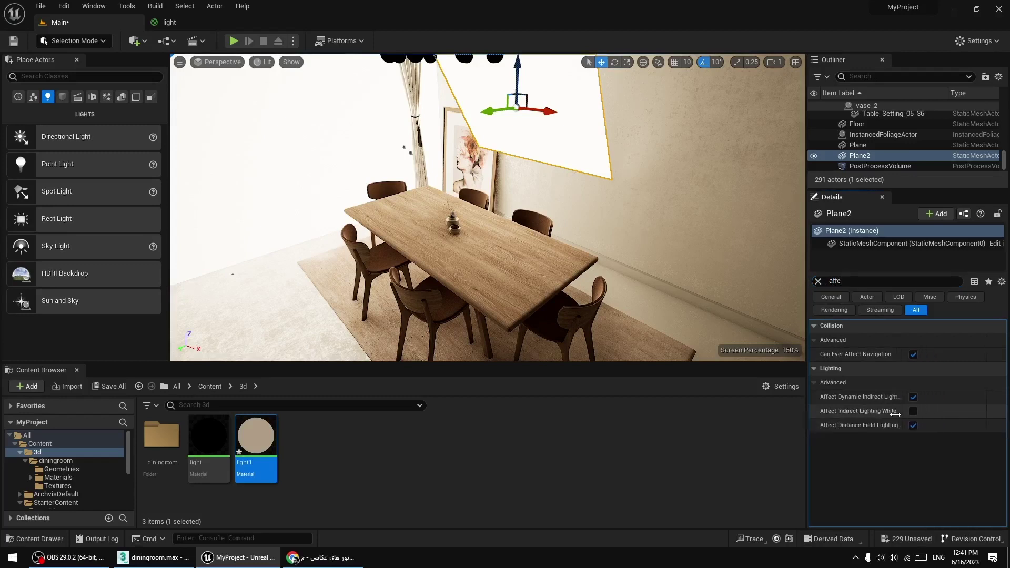
{"action": "left_click", "coordinate": [913, 411]}
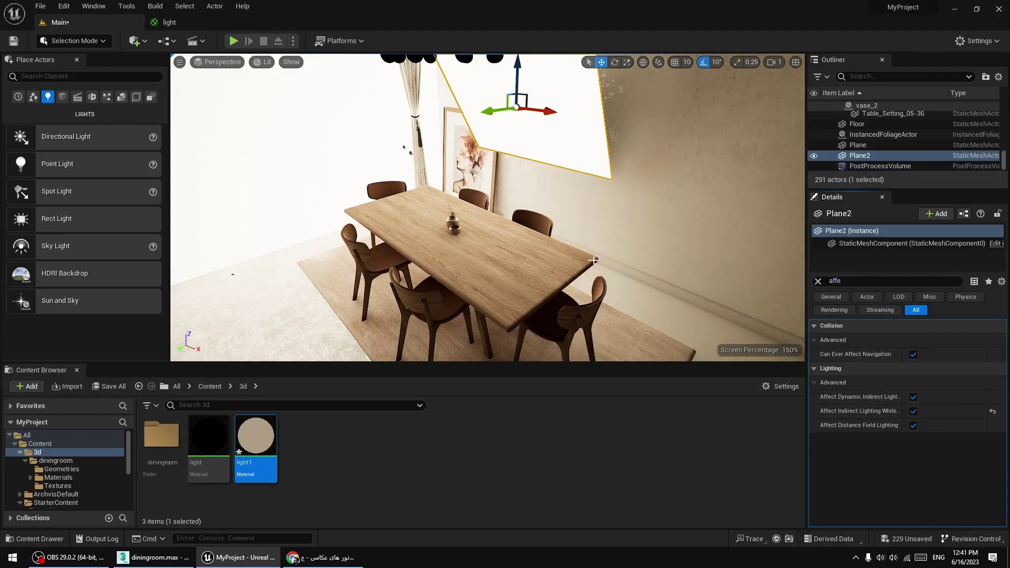
- Turn Affect Indirect Lighting While Hidden off and back on for the large glowing plane at the window
{"action": "right_click_drag", "start_coordinate": [593, 258], "coordinate": [592, 258]}
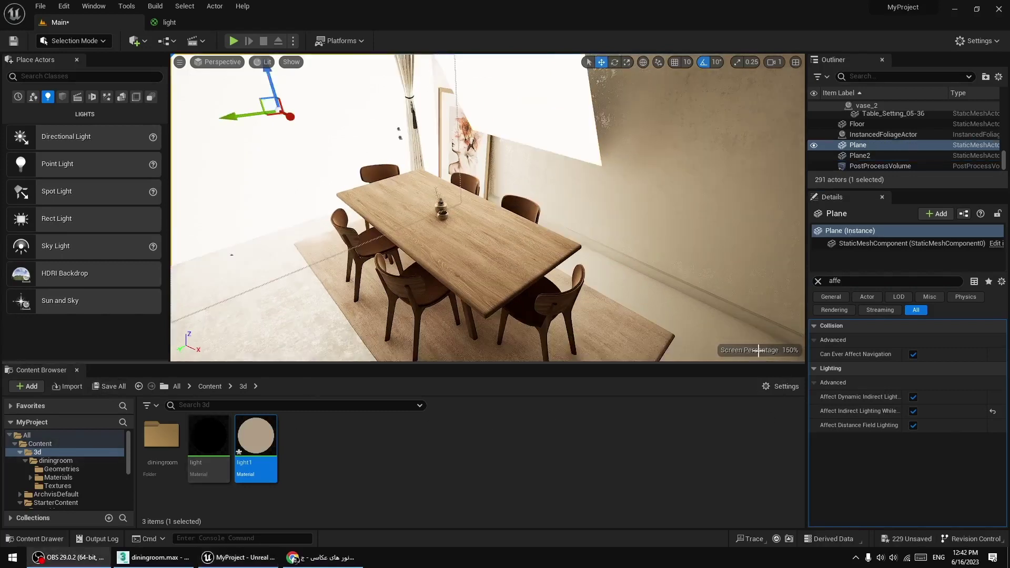
{"action": "left_click", "coordinate": [913, 412]}
{"action": "left_click", "coordinate": [913, 412]}
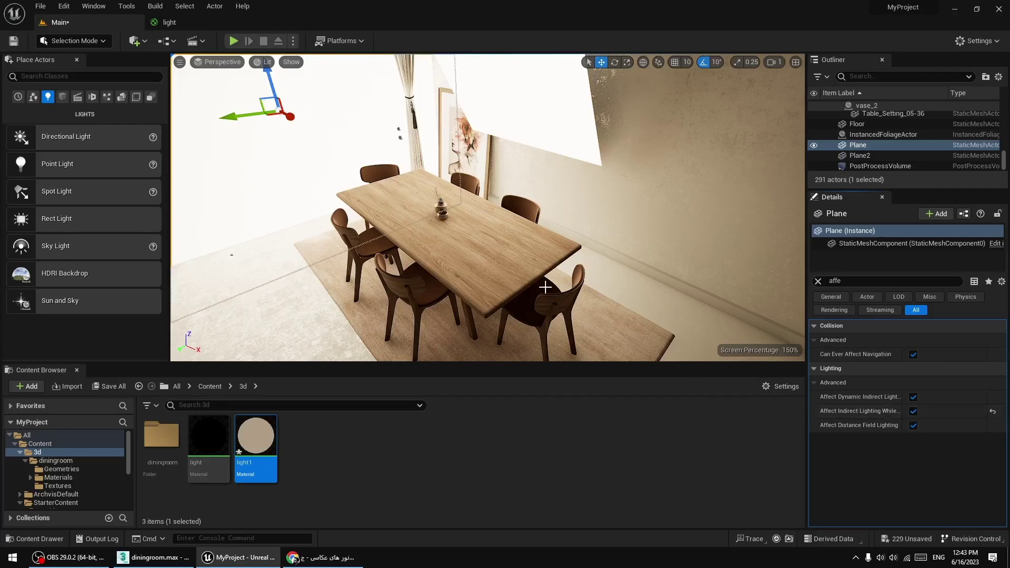
- Switch game view on and off repeatedly to compare the room's lighting with both glowing planes shown and hidden
{"action": "middle_click_drag", "start_coordinate": [543, 289], "coordinate": [546, 282]}
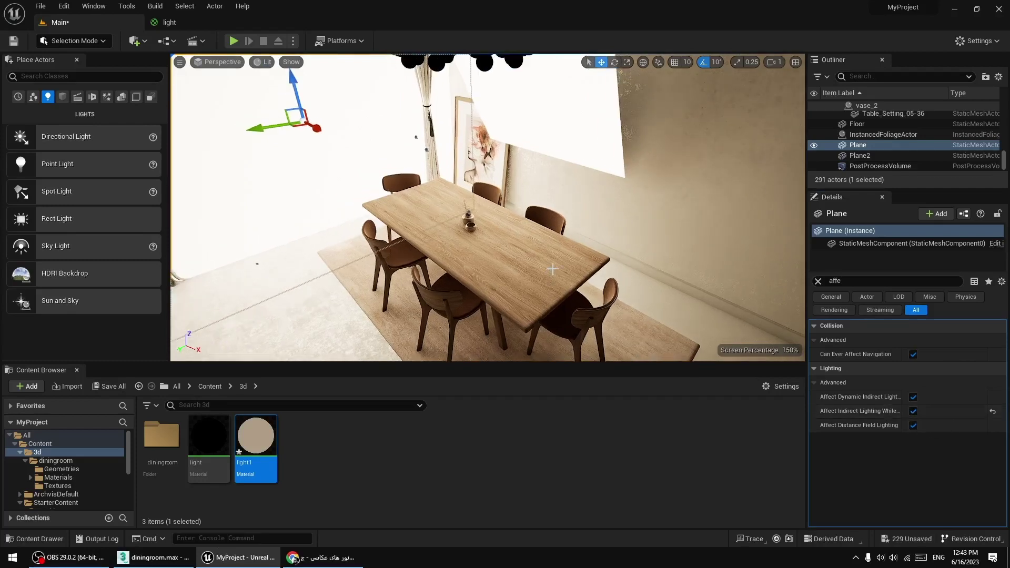
{"action": "key", "text": "g"}
{"action": "key", "text": "g"}
{"action": "key", "text": "g"}
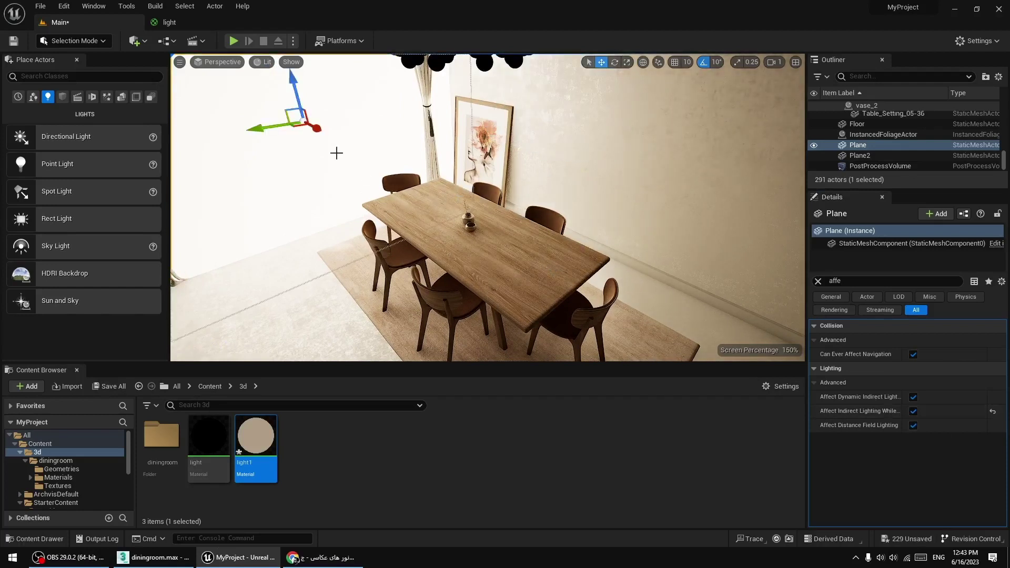
{"action": "middle_click_drag", "start_coordinate": [551, 246], "coordinate": [535, 247]}
{"action": "key", "text": "g"}
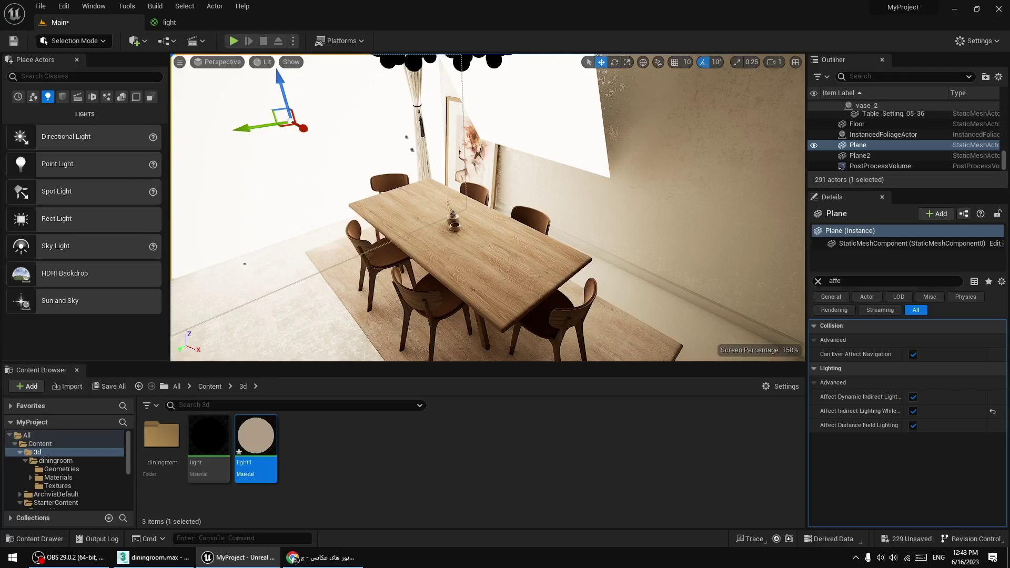
{"action": "right_click_drag", "start_coordinate": [587, 179], "coordinate": [589, 162]}
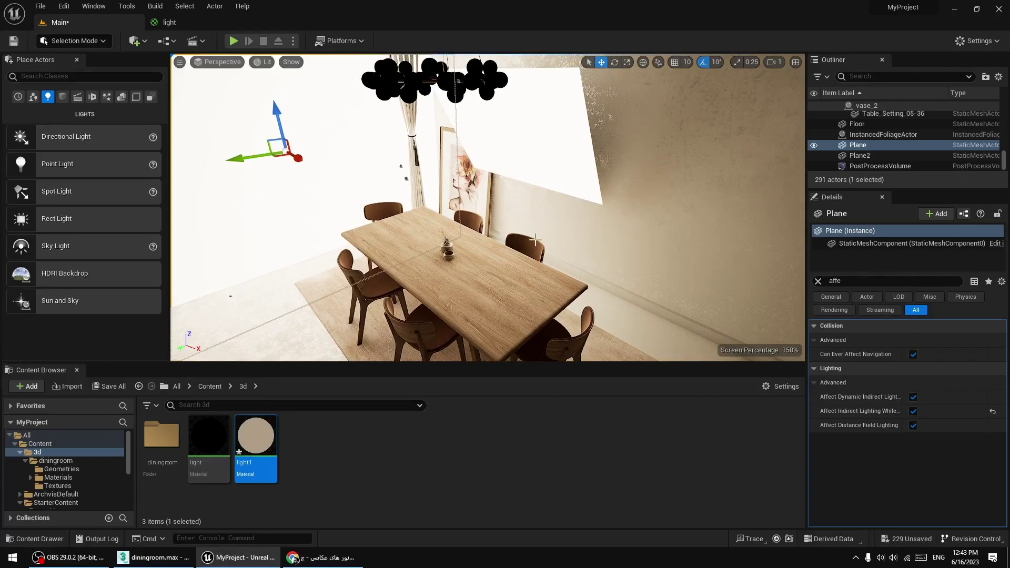
{"action": "right_click_drag", "start_coordinate": [535, 240], "coordinate": [526, 240]}
{"action": "key", "text": "g"}
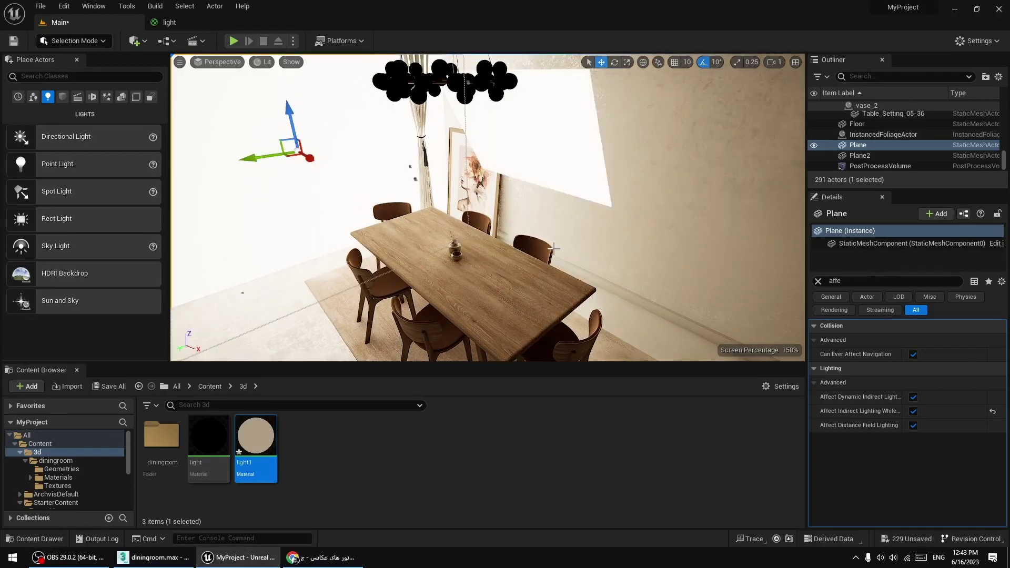
- Hide the large window Plane and compare the lighting from Plane2 alone with game view on and off
{"action": "left_click", "coordinate": [814, 145]}
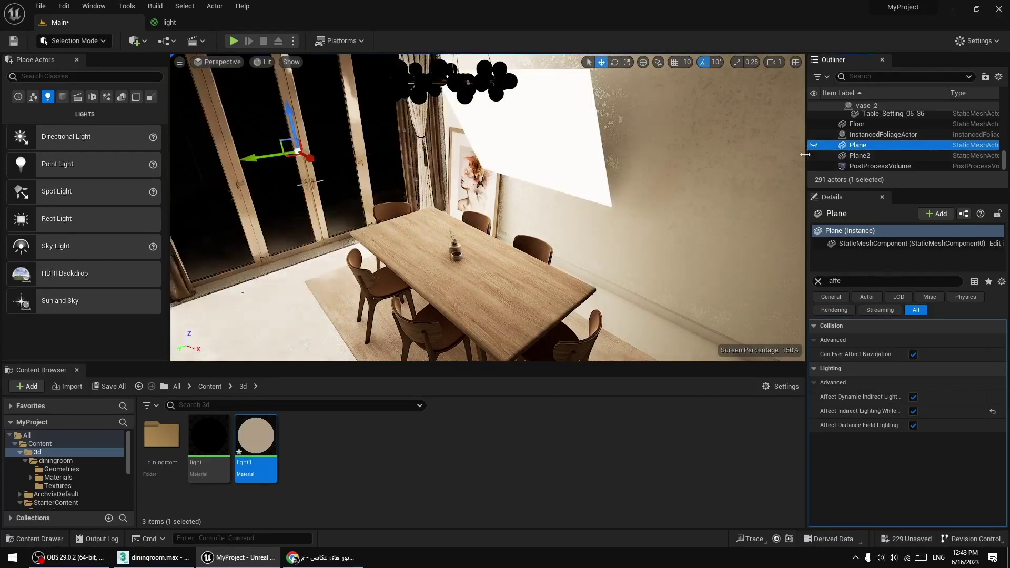
{"action": "right_click_drag", "start_coordinate": [526, 185], "coordinate": [555, 179]}
{"action": "left_click", "coordinate": [505, 159]}
{"action": "key", "text": "g"}
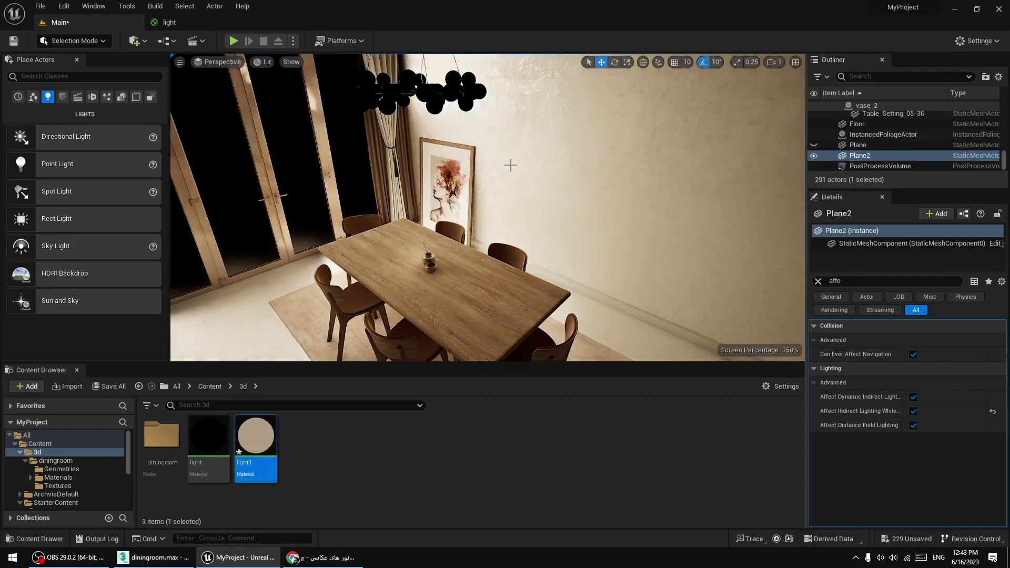
{"action": "key", "text": "g"}
{"action": "key", "text": "g"}
{"action": "key", "text": "g"}
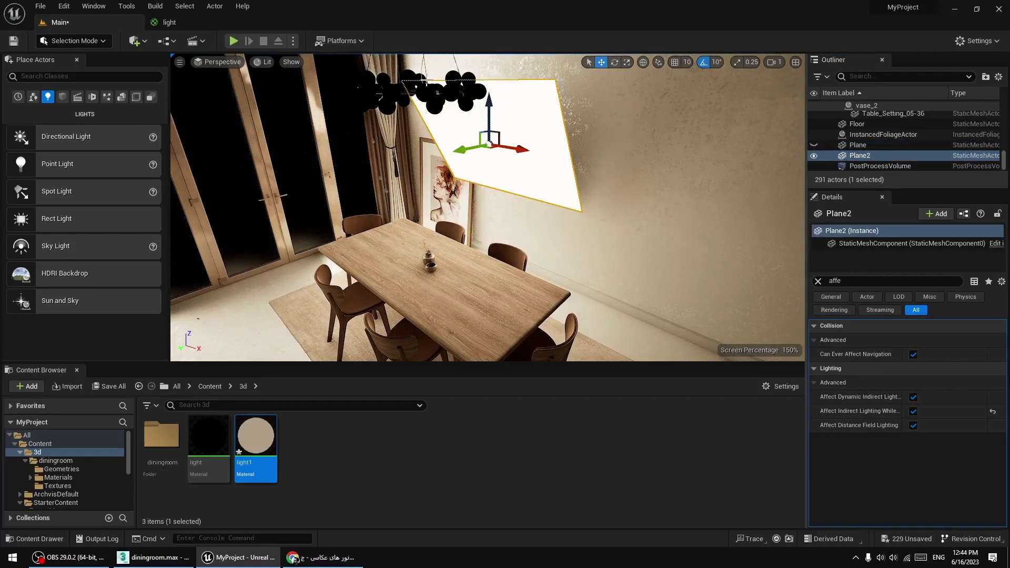
{"action": "right_click_drag", "start_coordinate": [525, 150], "coordinate": [557, 176]}
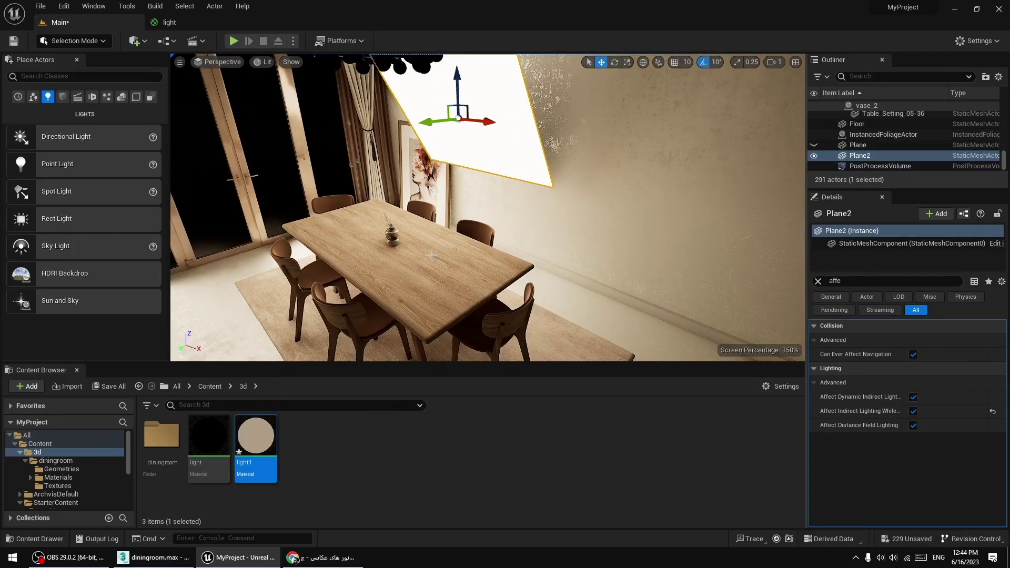
{"action": "right_click_drag", "start_coordinate": [446, 264], "coordinate": [410, 264]}
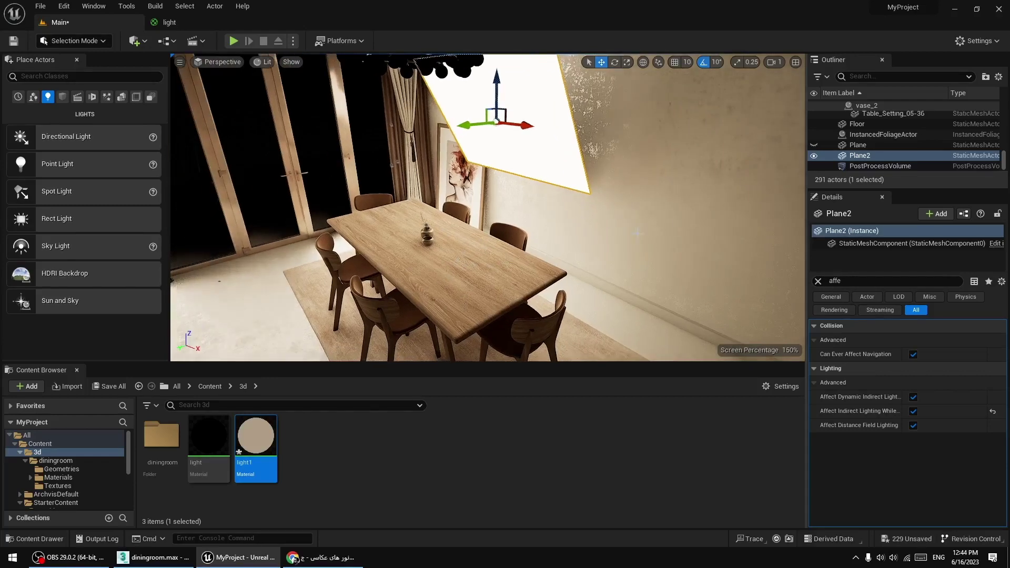
- Toggle Plane2's visibility off and on to compare the room's lighting with and without it
{"action": "left_click", "coordinate": [814, 155]}
{"action": "left_click", "coordinate": [813, 155]}
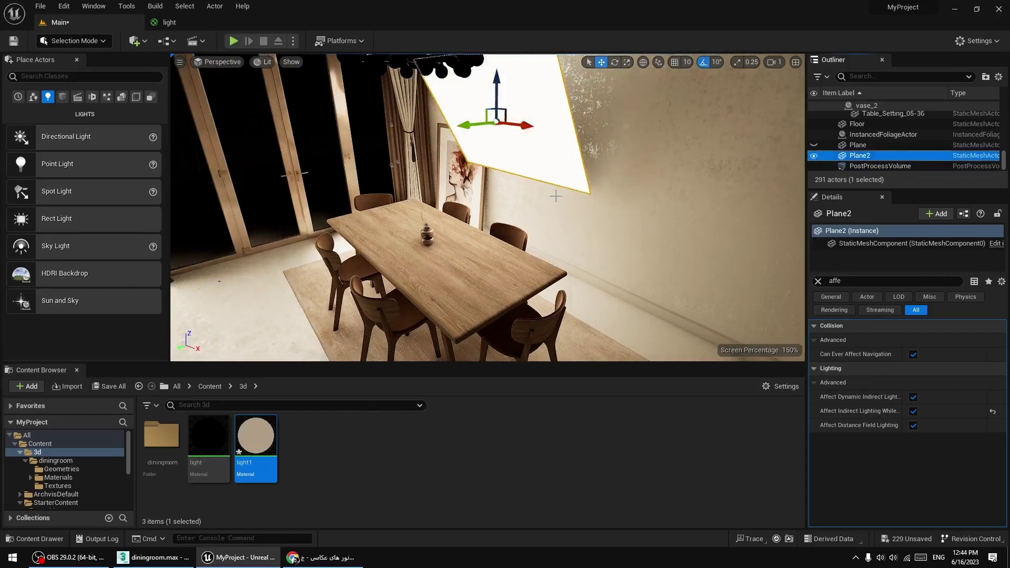
{"action": "right_click_drag", "start_coordinate": [640, 197], "coordinate": [616, 166]}
{"action": "key", "text": "h"}
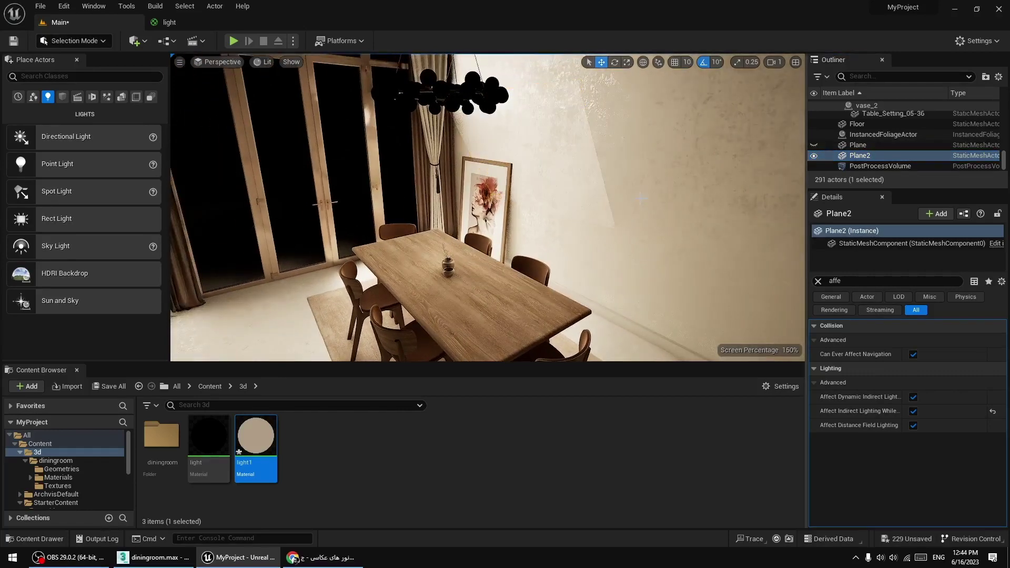
{"action": "key", "text": "shift+h"}
{"action": "left_click", "coordinate": [814, 156]}
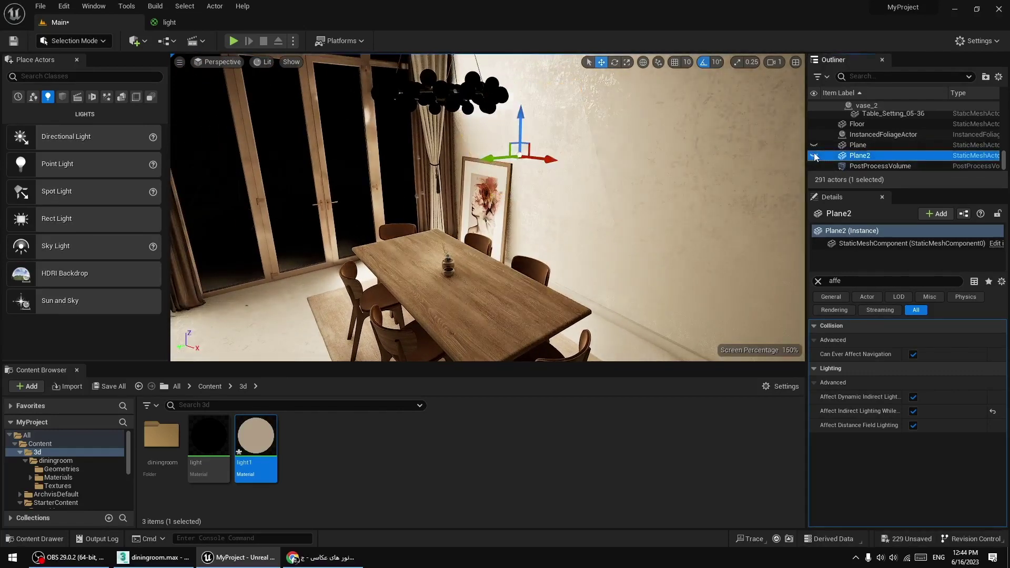
{"action": "right_click_drag", "start_coordinate": [620, 221], "coordinate": [645, 189]}
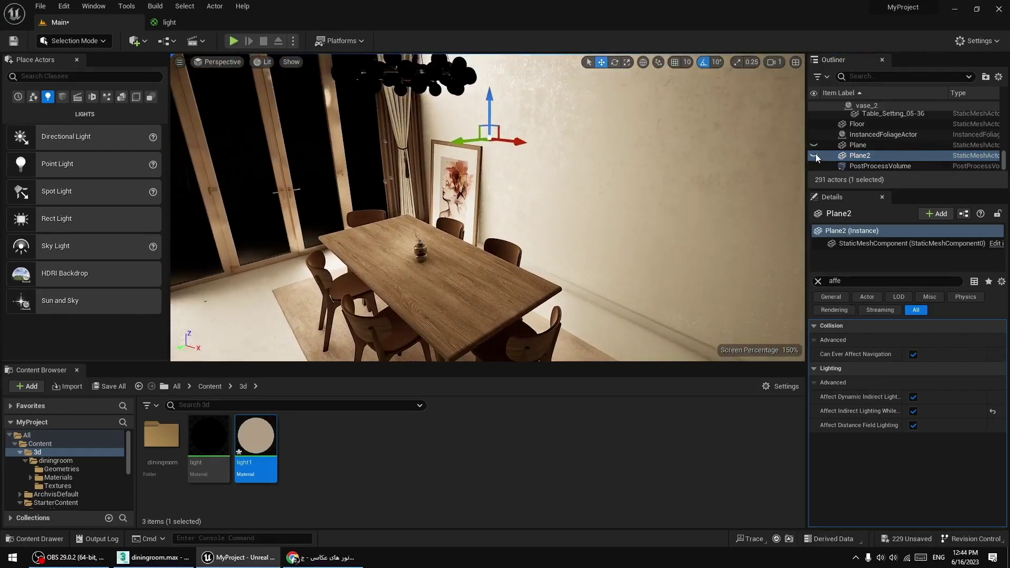
{"action": "left_click", "coordinate": [814, 156]}
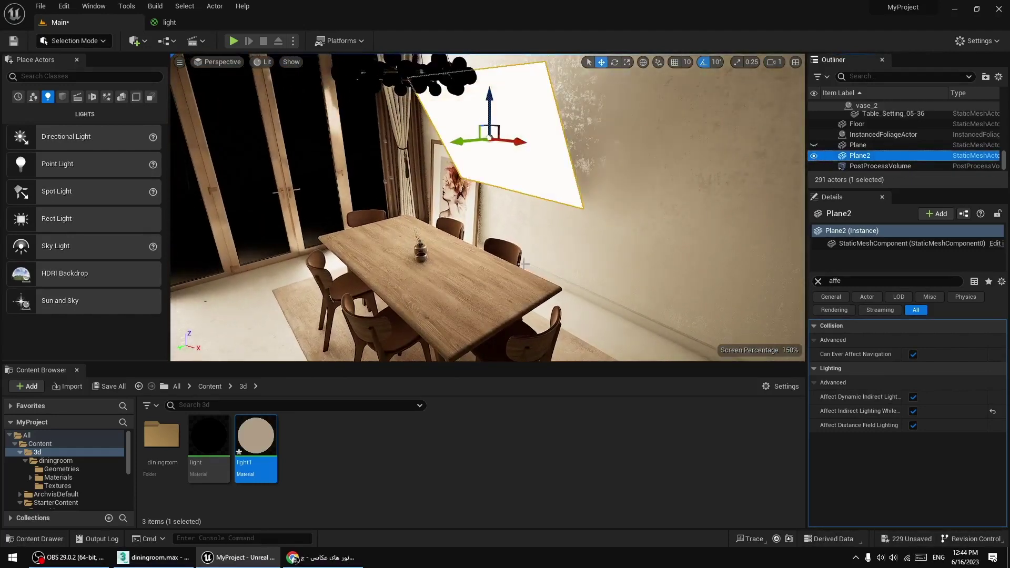
- Turn off Affect Indirect Lighting While Hidden for Plane2 and compare the room in game view
{"action": "left_click", "coordinate": [912, 411]}
{"action": "right_click_drag", "start_coordinate": [487, 206], "coordinate": [440, 226]}
{"action": "key", "text": "g"}
{"action": "key", "text": "g"}
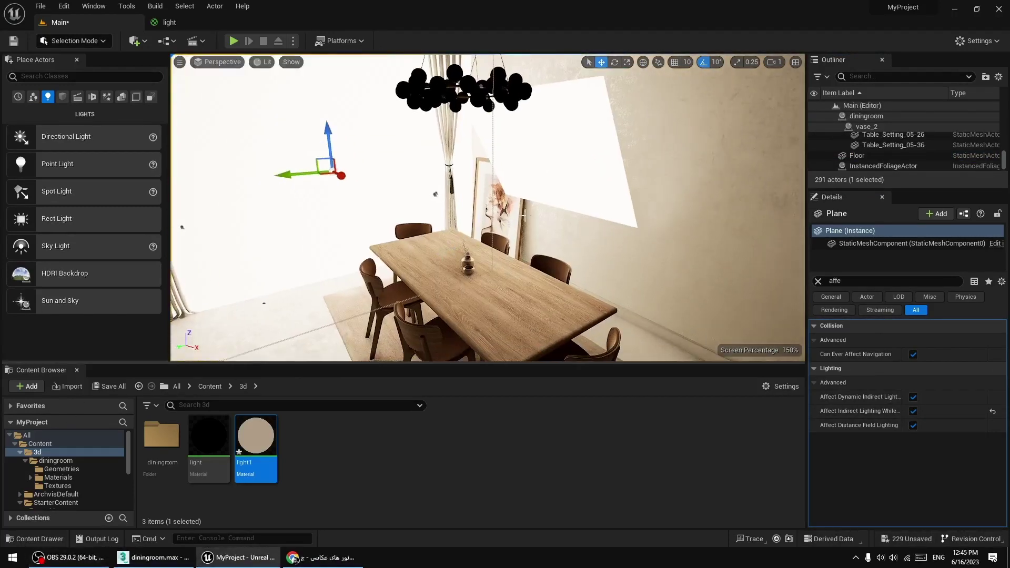
- Turn off Affect Indirect Lighting While Hidden for the large window Plane and hide that plane
{"action": "left_click", "coordinate": [913, 411]}
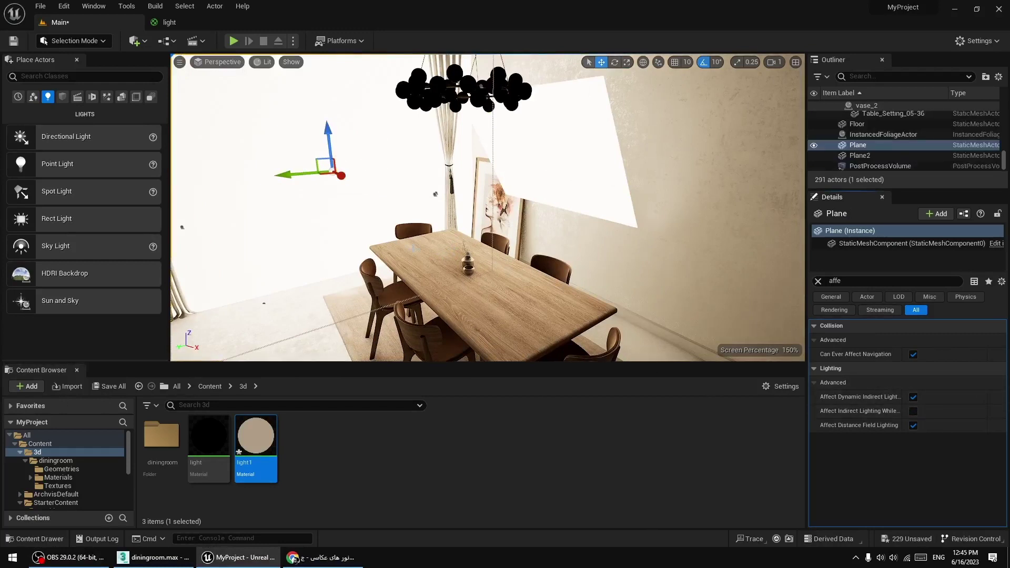
{"action": "right_click_drag", "start_coordinate": [348, 169], "coordinate": [360, 164]}
{"action": "left_click", "coordinate": [813, 145]}
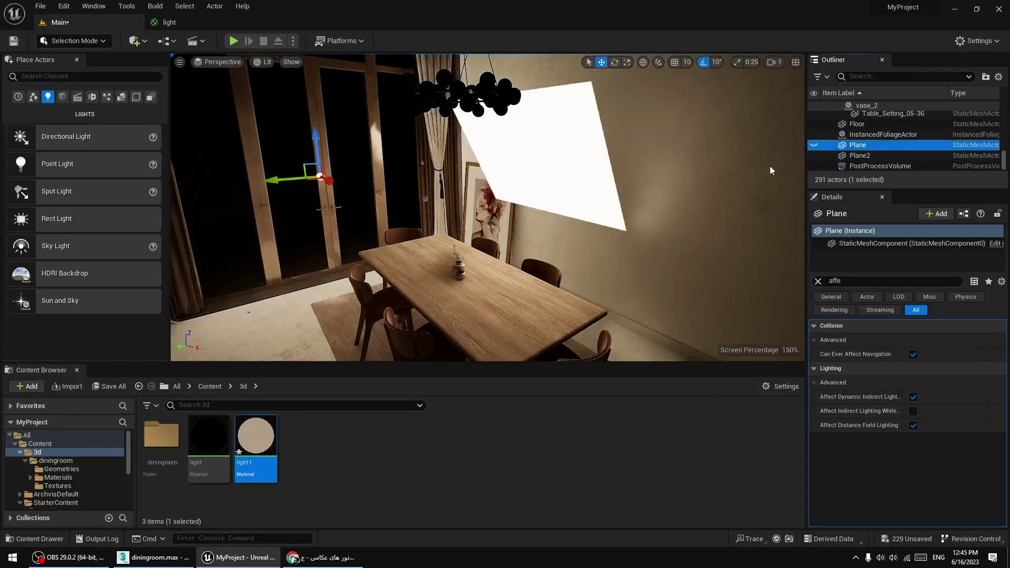
- Enable Affect Indirect Lighting While Hidden for Plane2 and check the room's lighting in game view
{"action": "left_click", "coordinate": [552, 169]}
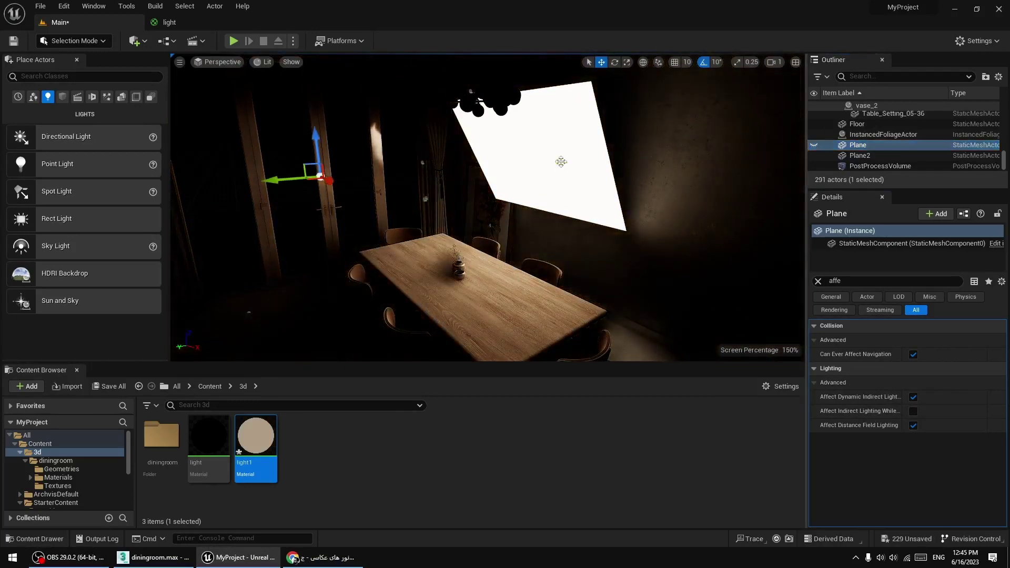
{"action": "left_click", "coordinate": [913, 411]}
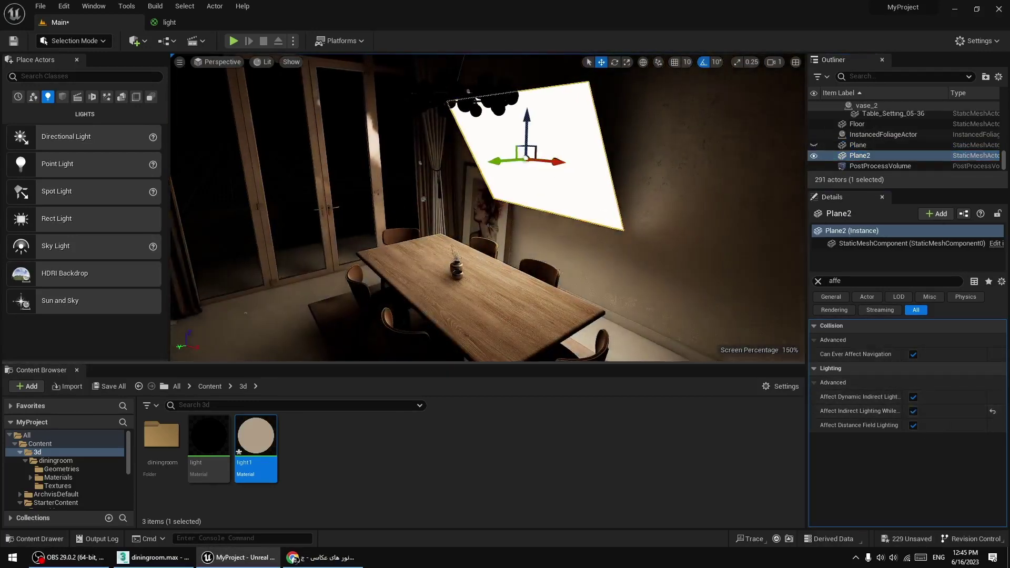
{"action": "mouse_move", "coordinate": [574, 230]}
{"action": "right_mouse_down"}
{"action": "mouse_move", "coordinate": [600, 239]}
{"action": "mouse_move", "coordinate": [573, 228]}
{"action": "right_mouse_up"}
{"action": "key", "text": "g"}
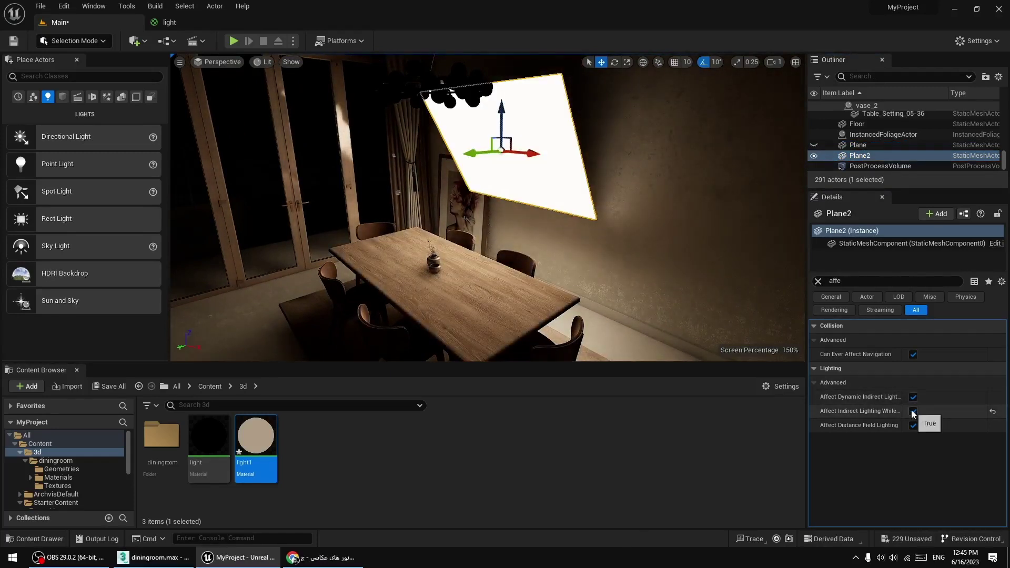
{"action": "right_click_drag", "start_coordinate": [561, 210], "coordinate": [561, 211]}
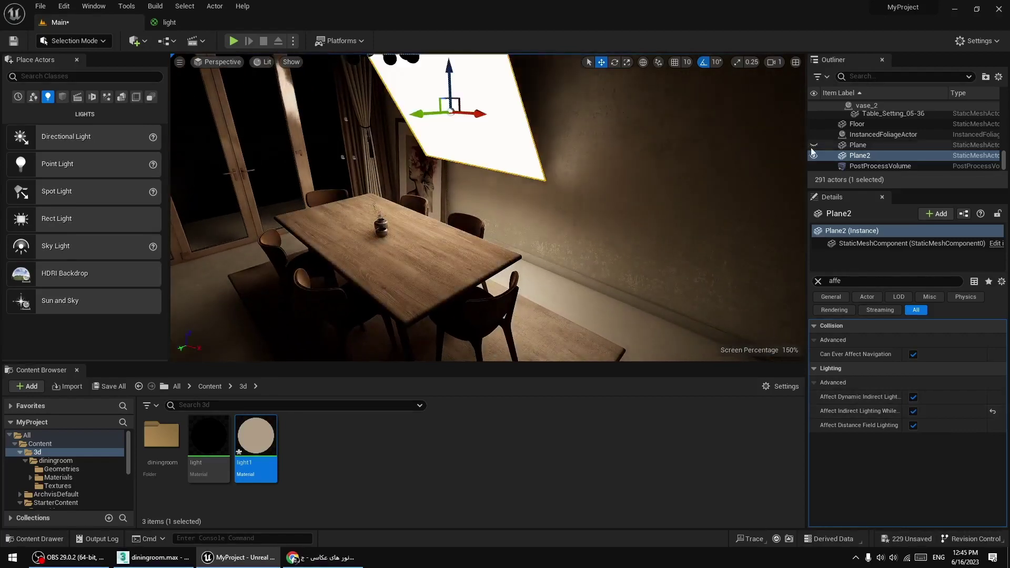
- Delete the large window Plane from the scene
{"action": "left_click", "coordinate": [813, 146]}
{"action": "left_click", "coordinate": [860, 146]}
{"action": "key", "text": "Delete"}
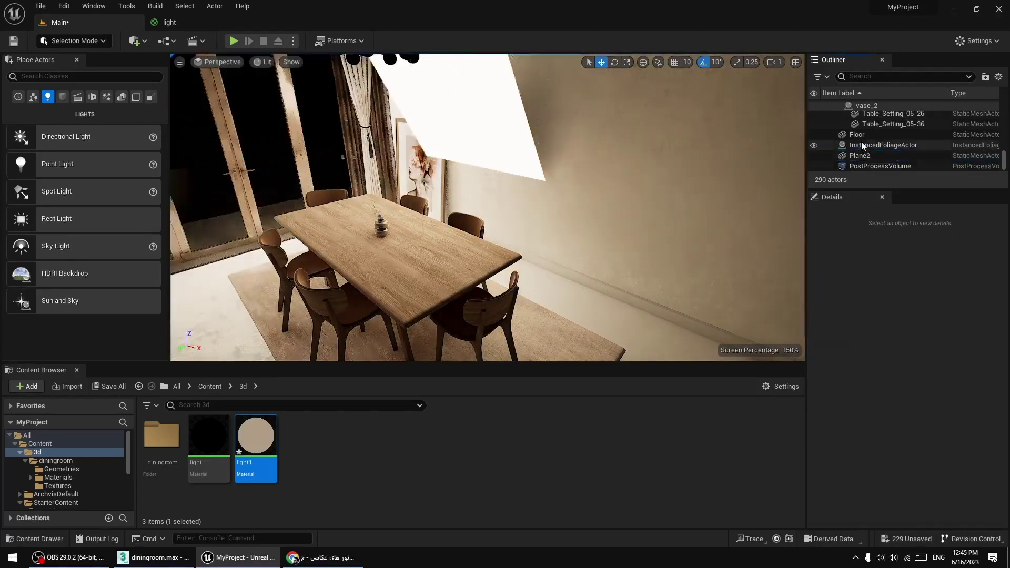
- Turn Affect Indirect Lighting While Hidden off and back on for Plane2 to compare its effect on the room
{"action": "left_click", "coordinate": [448, 128]}
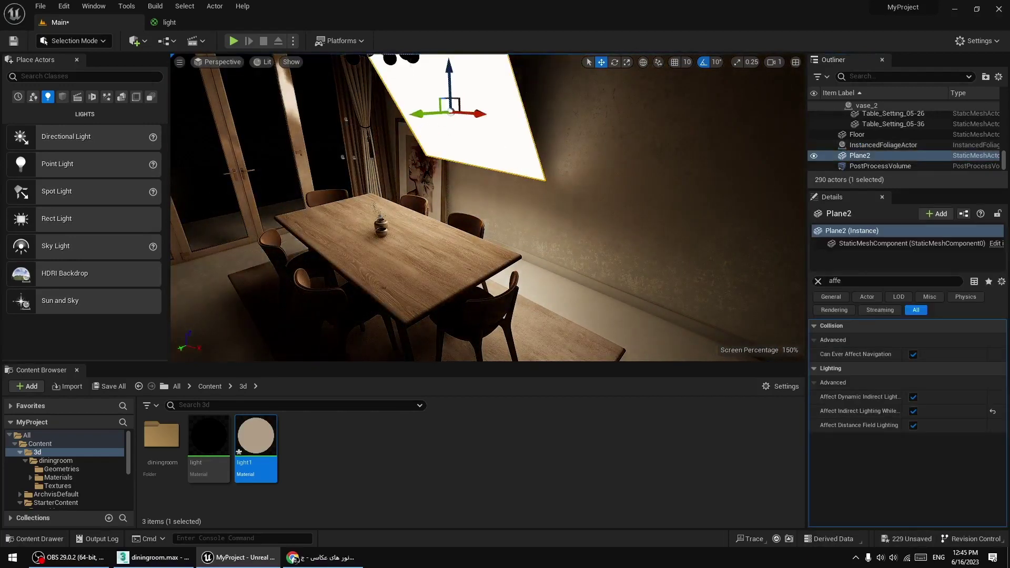
{"action": "right_click_drag", "start_coordinate": [598, 227], "coordinate": [531, 227]}
{"action": "key", "text": "h"}
{"action": "key", "text": "ctrl+z"}
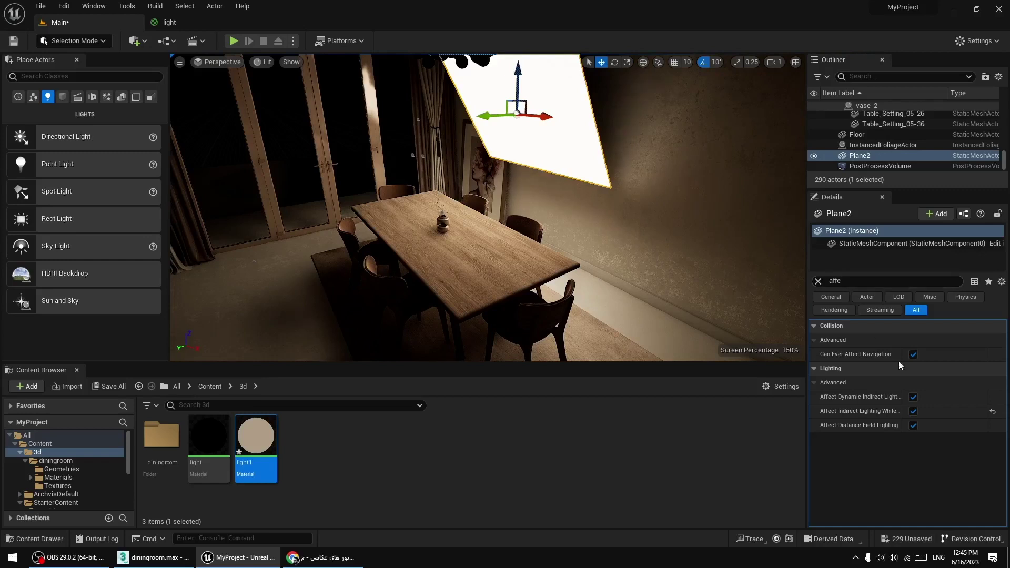
{"action": "left_click", "coordinate": [913, 411]}
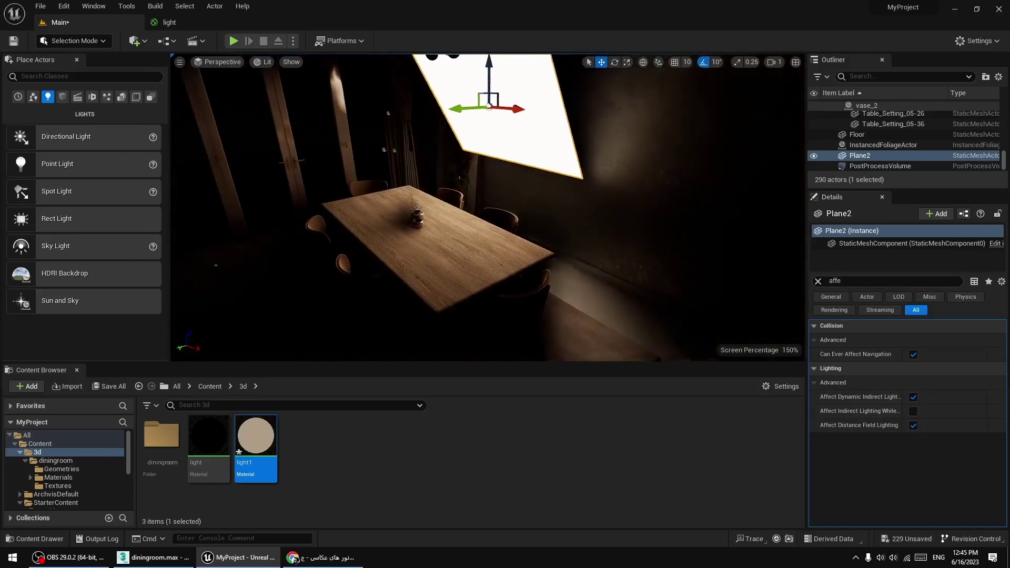
{"action": "right_click_drag", "start_coordinate": [568, 203], "coordinate": [552, 203]}
{"action": "key", "text": "h"}
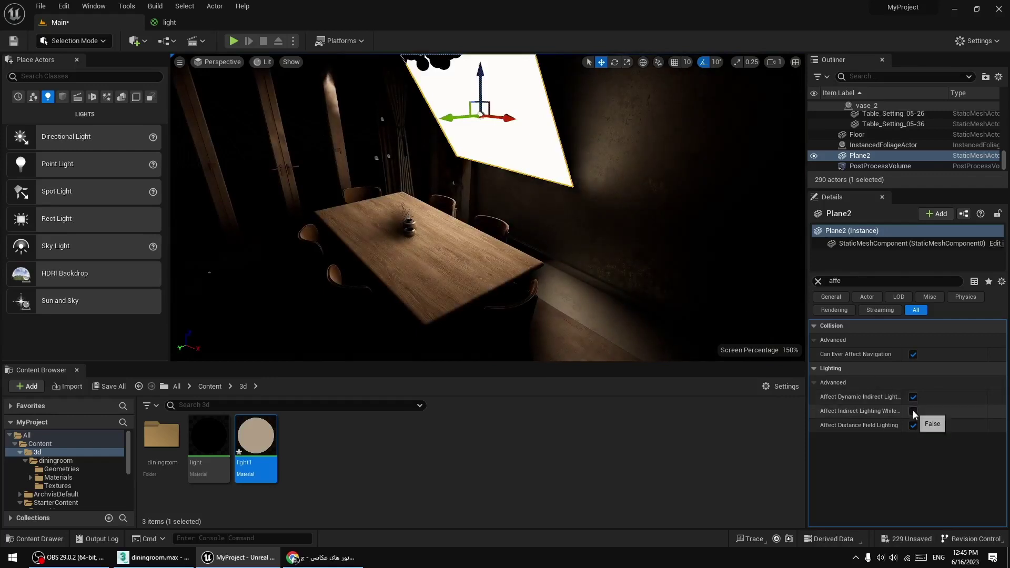
{"action": "left_click", "coordinate": [913, 412]}
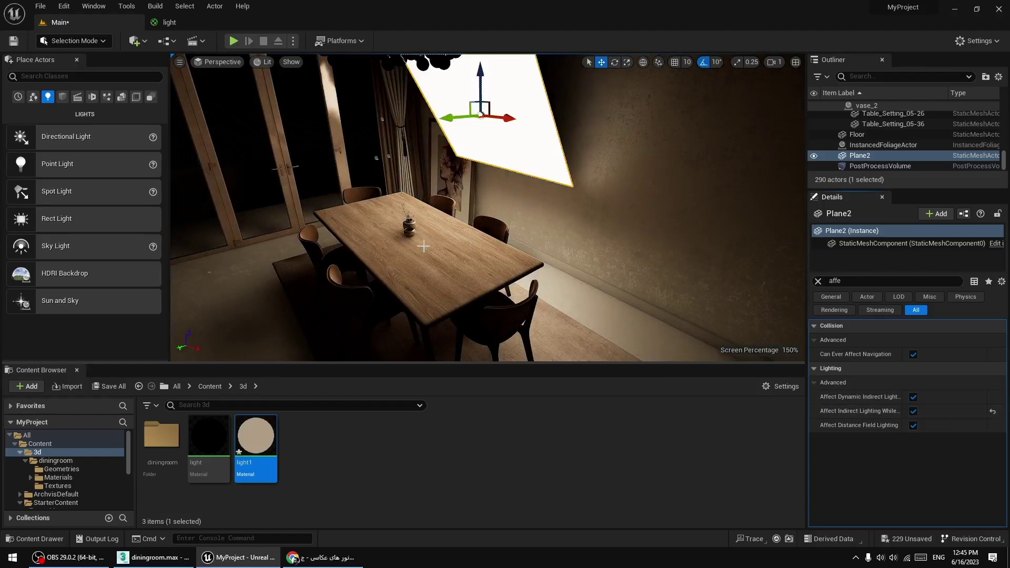
- Preview the room in game view with only Plane2 contributing light
{"action": "middle_click_drag", "start_coordinate": [469, 251], "coordinate": [500, 249]}
{"action": "key", "text": "g"}
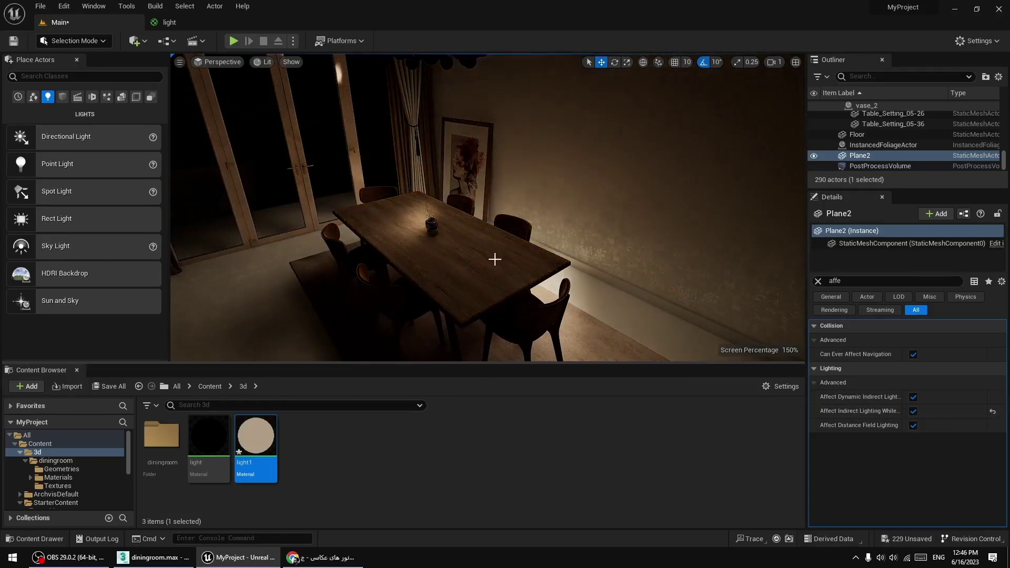
{"action": "middle_click_drag", "start_coordinate": [489, 242], "coordinate": [478, 269]}
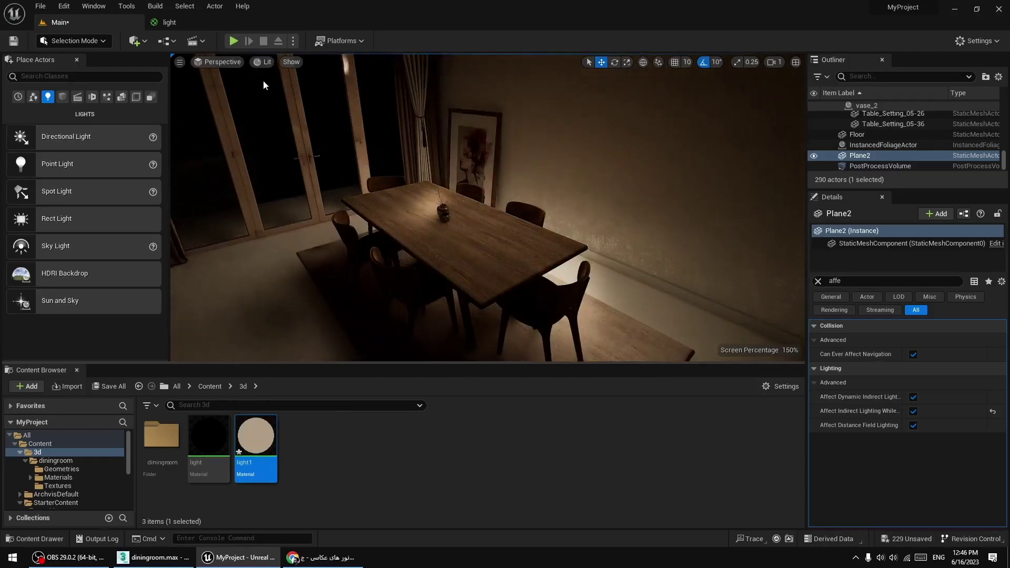
- Examine the room and the vases on the dining table in Path Tracing mode and return to Lit mode
{"action": "left_click", "coordinate": [262, 61]}
{"action": "left_click", "coordinate": [293, 191]}
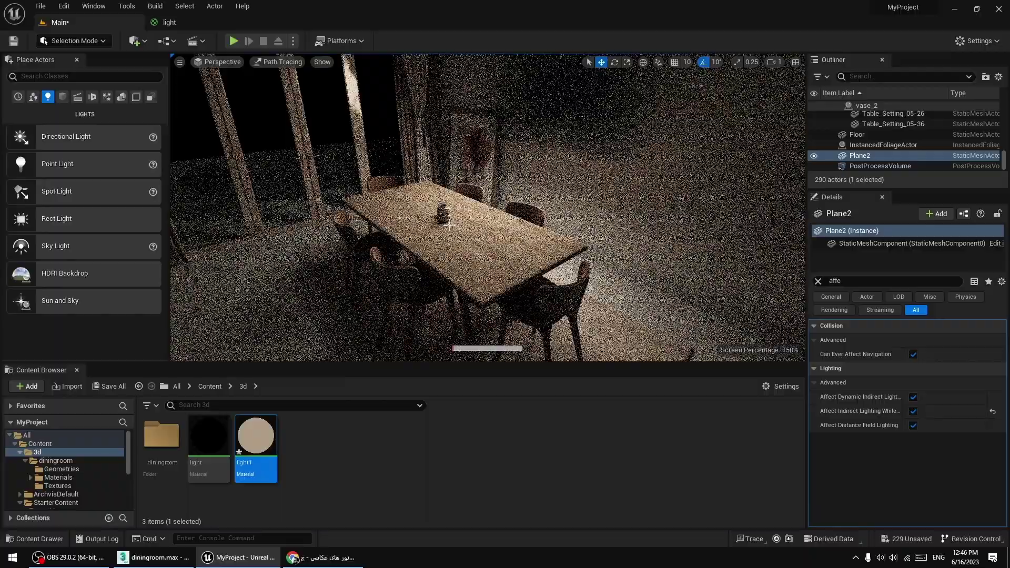
{"action": "middle_click_drag", "start_coordinate": [449, 225], "coordinate": [449, 200]}
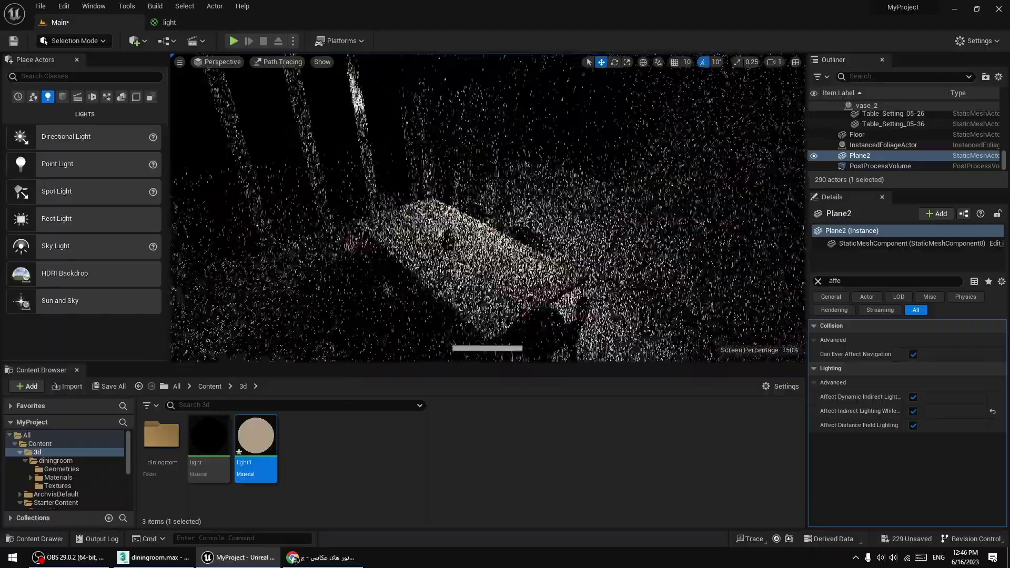
{"action": "key", "text": "w"}
{"action": "mouse_move", "coordinate": [449, 200]}
{"action": "right_mouse_down"}
{"action": "mouse_move", "coordinate": [449, 225]}
{"action": "mouse_move", "coordinate": [395, 224]}
{"action": "right_mouse_up"}
{"action": "key", "text": "w"}
{"action": "key", "text": "w"}
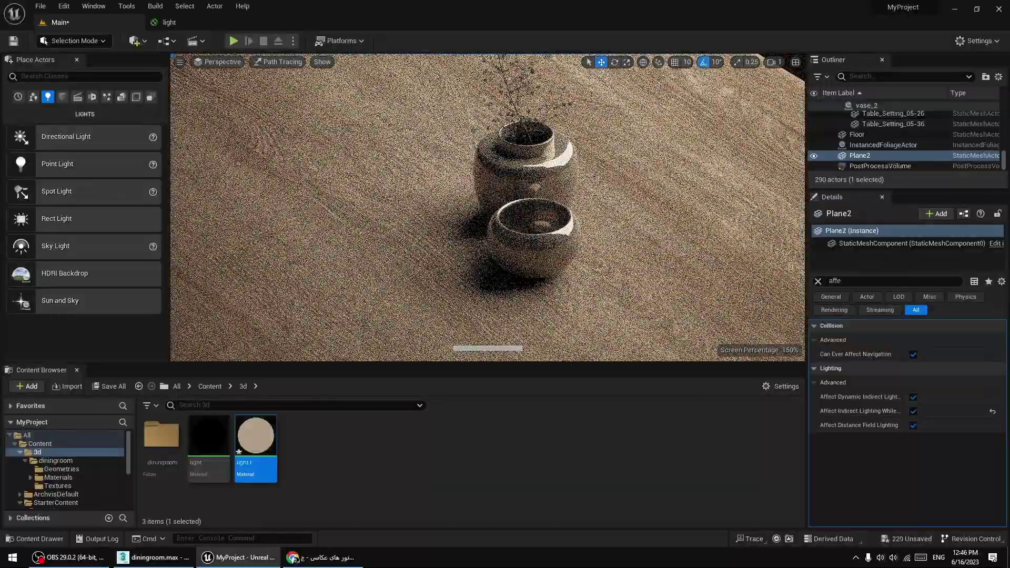
{"action": "right_click_drag", "start_coordinate": [394, 224], "coordinate": [403, 177]}
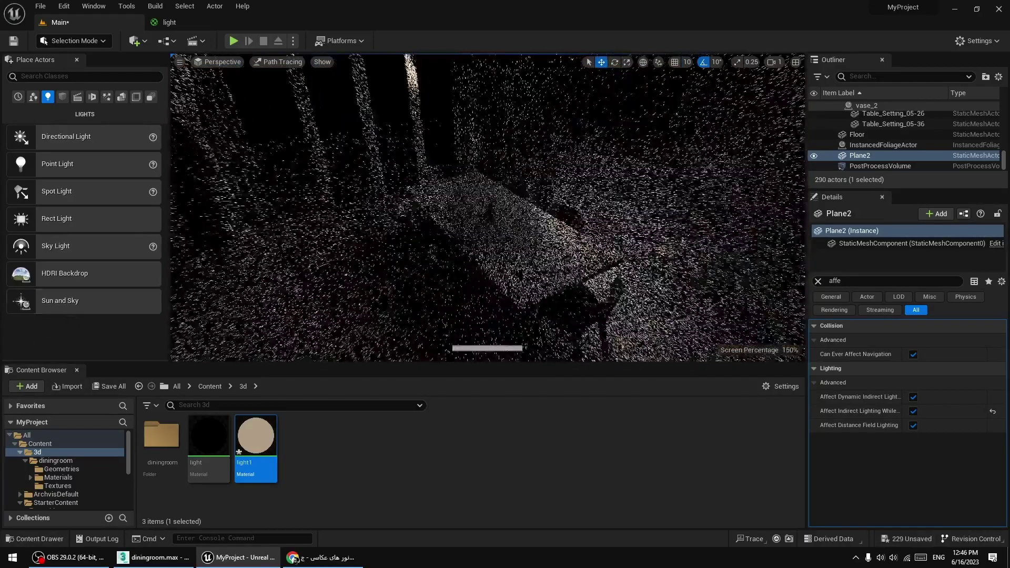
{"action": "key", "text": "alt+4"}
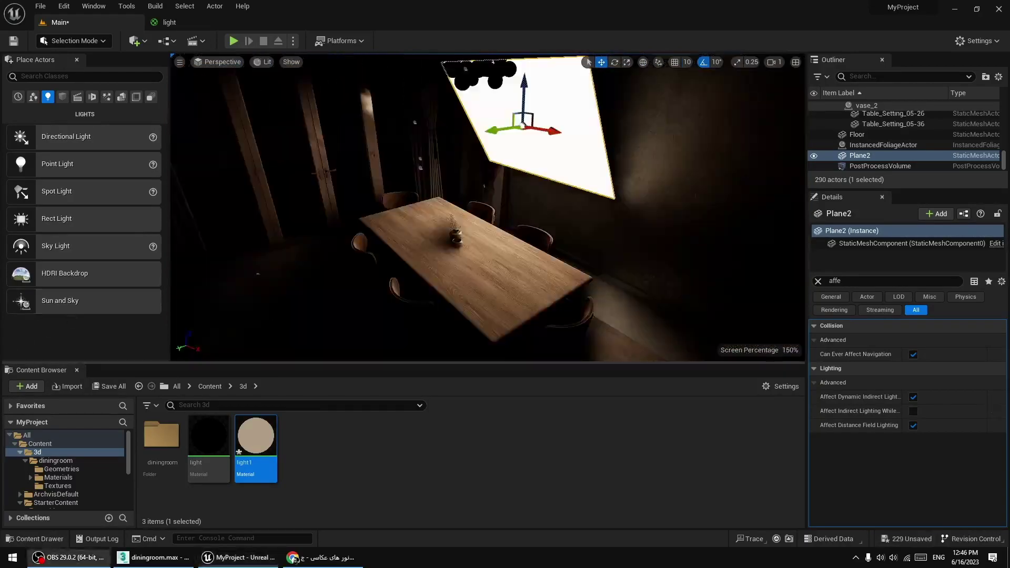
- Replace Plane2 with a Cube placed over the dining table and give the Cube the light1 material
{"action": "key", "text": "Delete"}
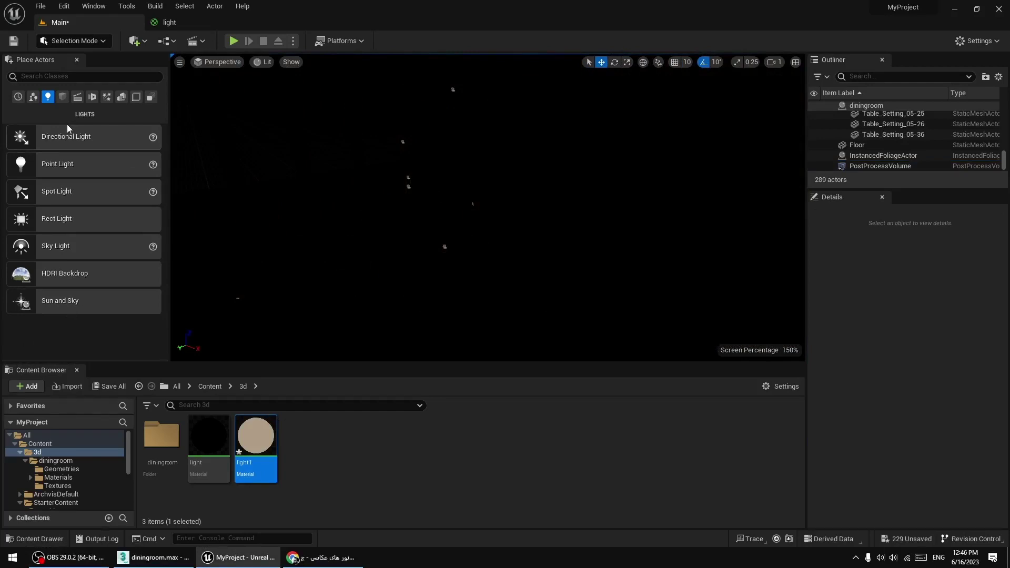
{"action": "left_click", "coordinate": [62, 96]}
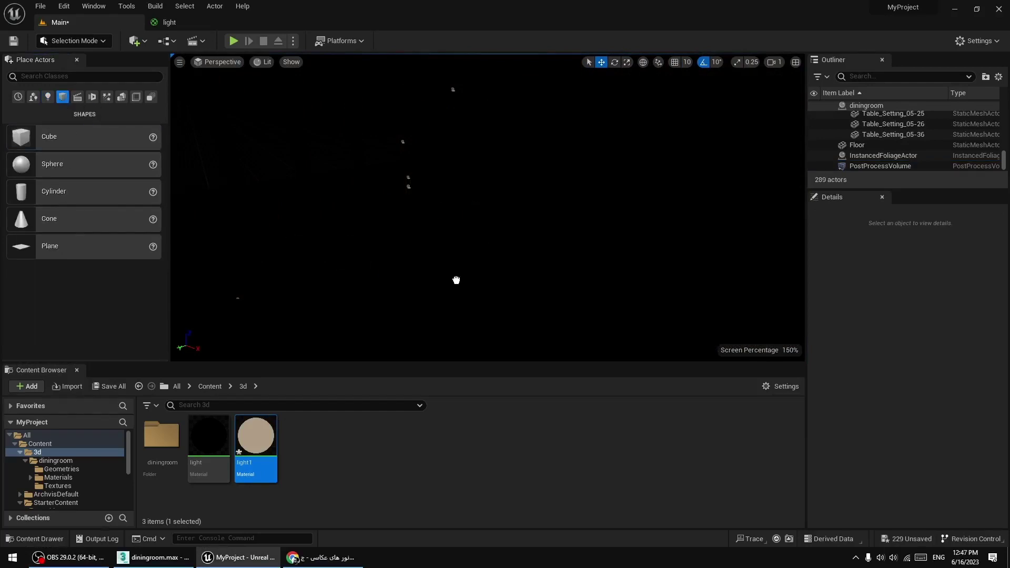
{"action": "left_click_drag", "start_coordinate": [450, 272], "coordinate": [450, 272]}
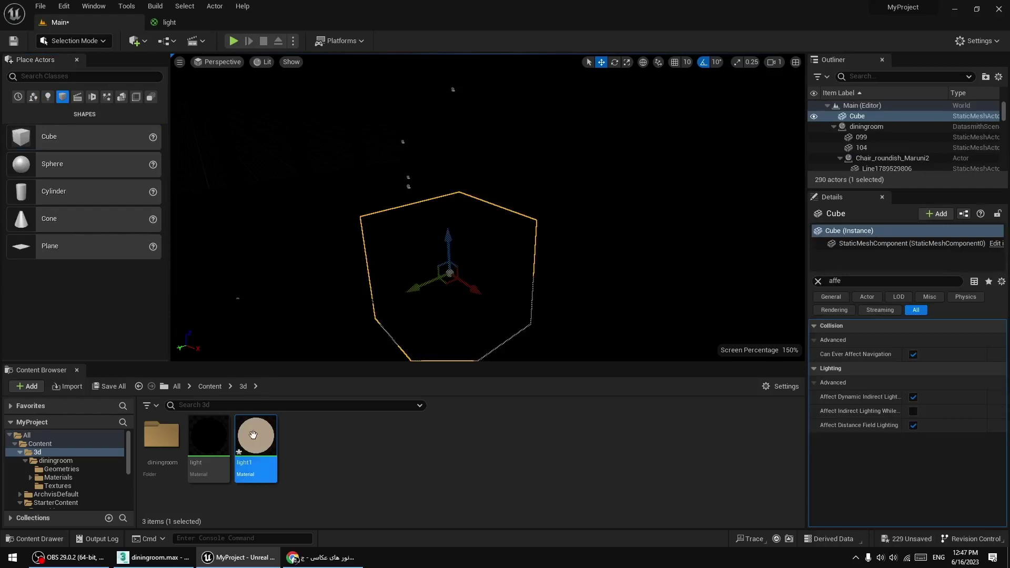
{"action": "left_click_drag", "start_coordinate": [256, 437], "coordinate": [458, 168]}
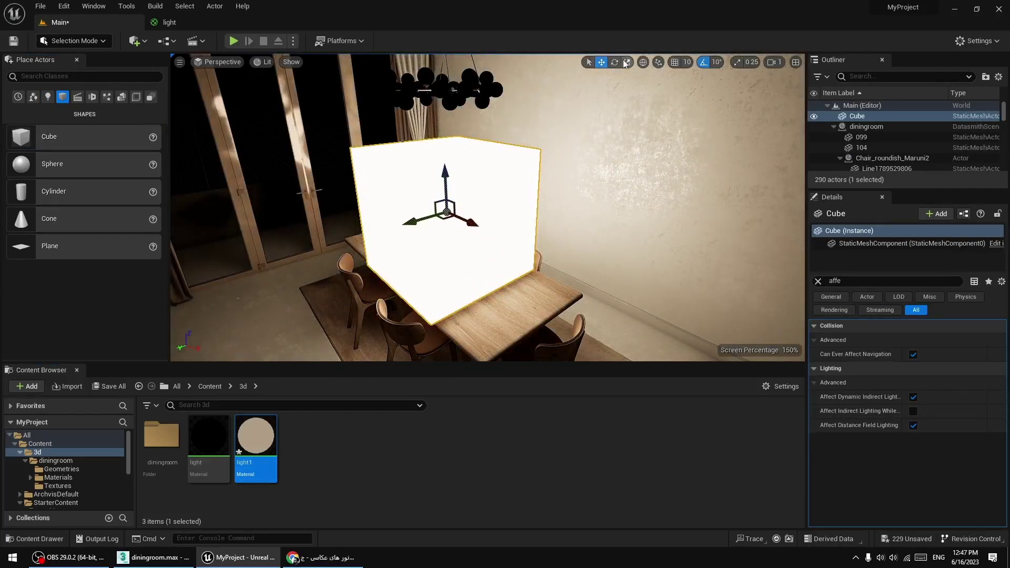
- Scale the glowing Cube down and set it on the dining table beside the vases
{"action": "left_click", "coordinate": [625, 63]}
{"action": "left_click_drag", "start_coordinate": [467, 222], "coordinate": [418, 240]}
{"action": "left_click", "coordinate": [601, 62]}
{"action": "left_click_drag", "start_coordinate": [444, 177], "coordinate": [466, 226]}
{"action": "left_click_drag", "start_coordinate": [470, 265], "coordinate": [486, 273]}
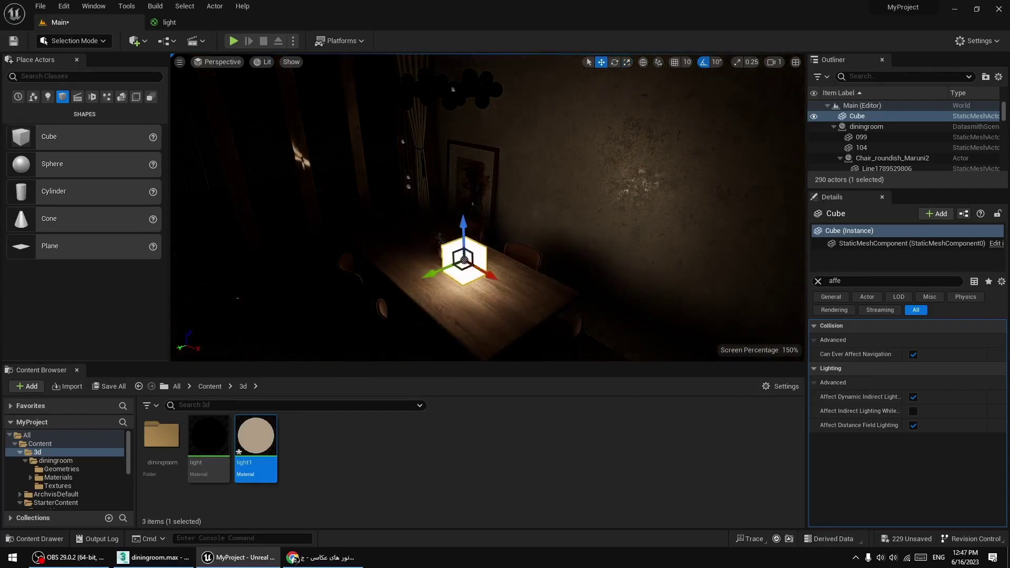
{"action": "scroll", "coordinate": [479, 263], "scroll_direction": "up", "scroll_amount": 3}
{"action": "right_click_drag", "start_coordinate": [481, 264], "coordinate": [482, 292]}
{"action": "left_click_drag", "start_coordinate": [481, 263], "coordinate": [537, 306]}
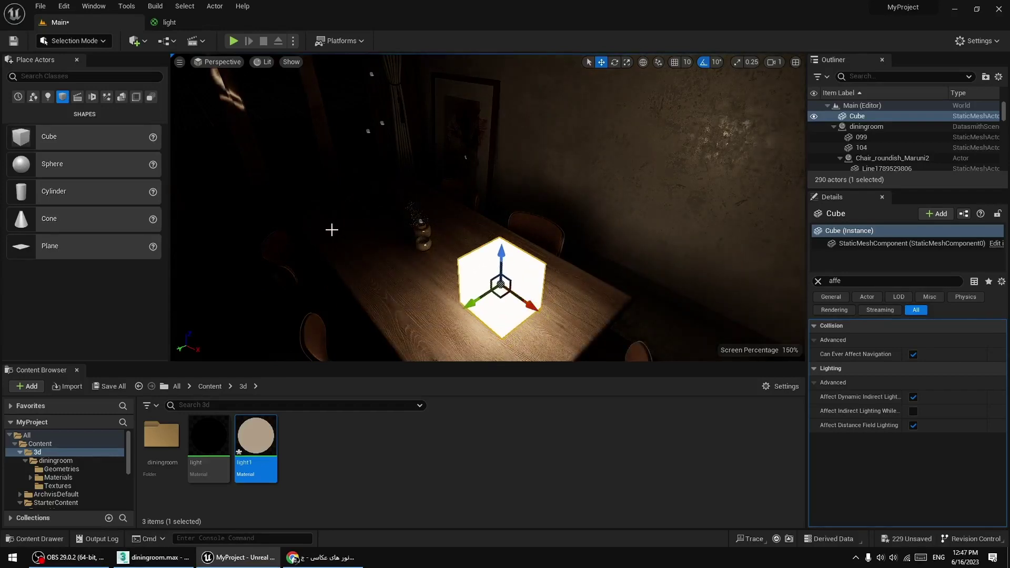
- Apply the light1 material to the small vase on the dining table and view it closer
{"action": "right_click_drag", "start_coordinate": [439, 271], "coordinate": [384, 279]}
{"action": "key", "text": "w"}
{"action": "left_click_drag", "start_coordinate": [267, 446], "coordinate": [337, 339]}
{"action": "mouse_move", "coordinate": [408, 323]}
{"action": "right_mouse_down"}
{"action": "mouse_move", "coordinate": [368, 310]}
{"action": "mouse_move", "coordinate": [399, 316]}
{"action": "right_mouse_up"}
{"action": "key", "text": "s"}
{"action": "key", "text": "d"}
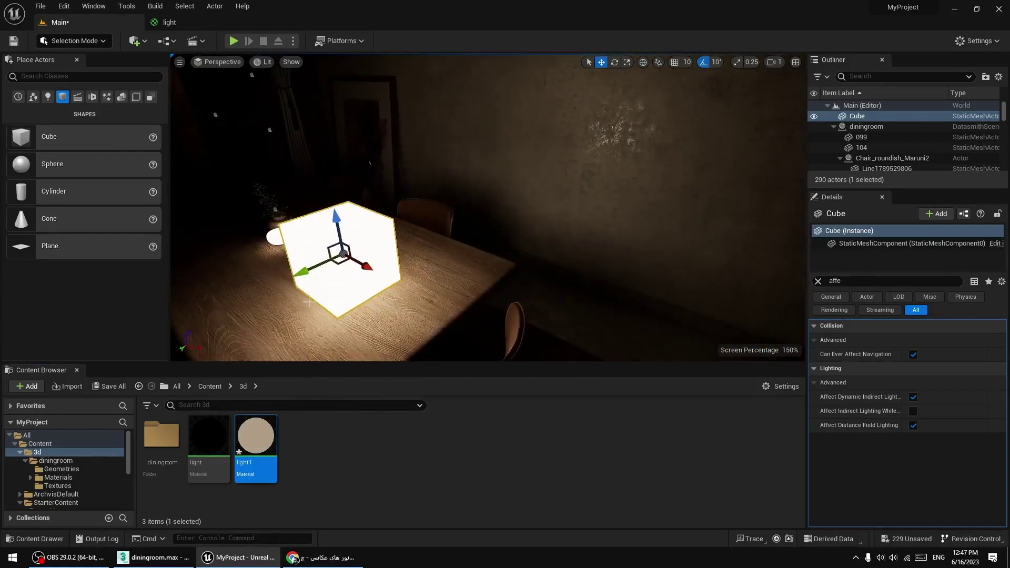
- Delete the Cube to preview the glowing vase alone, and undo both the deletion and the vase's material change
{"action": "key", "text": "Delete"}
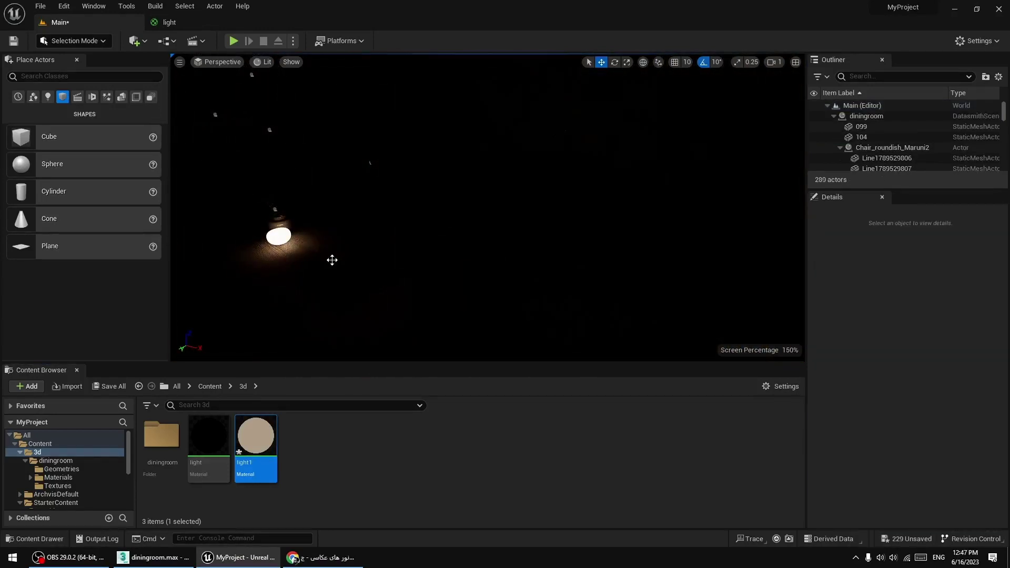
{"action": "right_click_drag", "start_coordinate": [330, 260], "coordinate": [263, 262]}
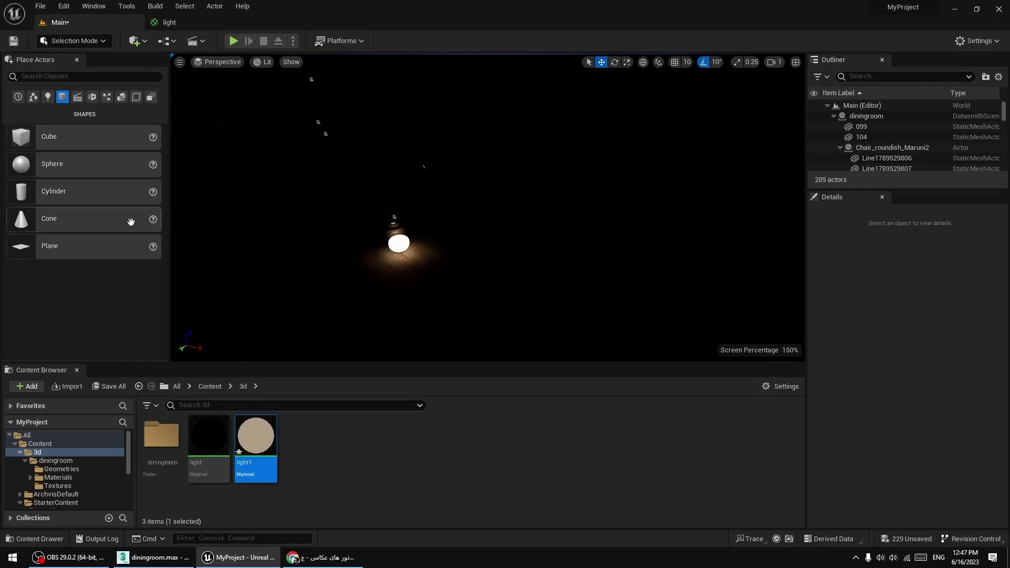
{"action": "key", "text": "ctrl+z"}
{"action": "key", "text": "ctrl+z"}
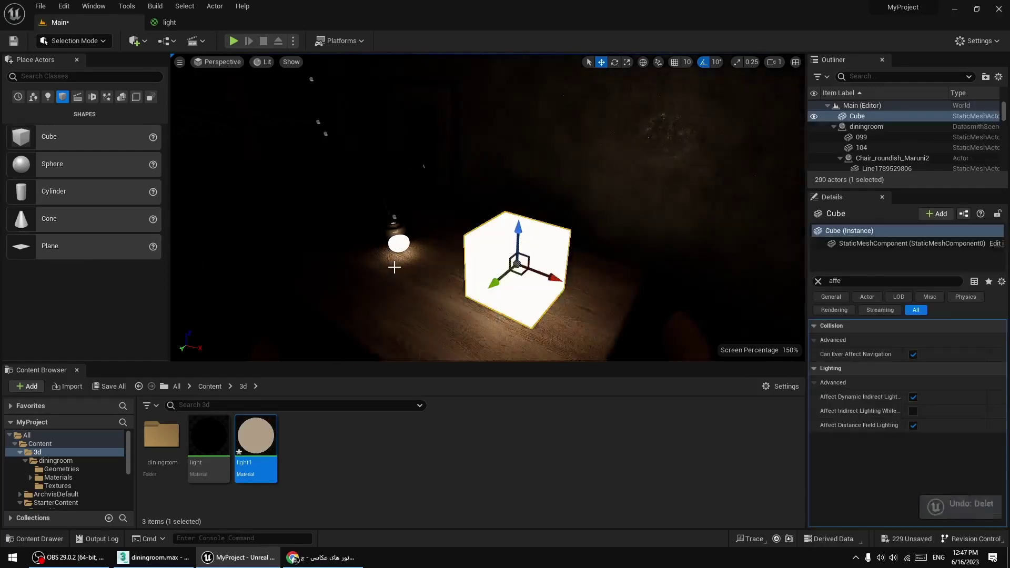
{"action": "right_click_drag", "start_coordinate": [394, 267], "coordinate": [360, 242]}
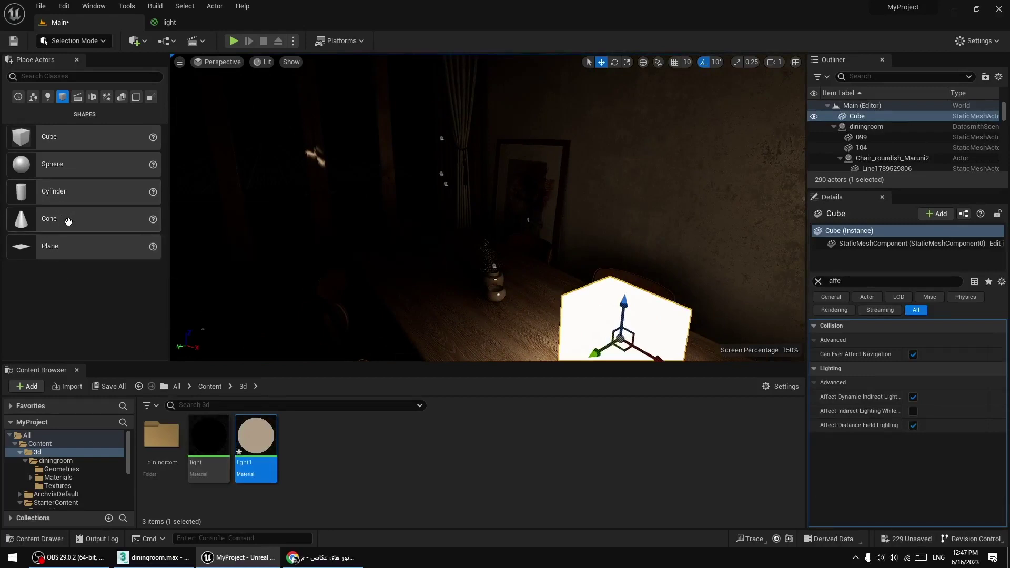
- Add a Plane beside the dining table, rotate it -90 degrees upright and scale it up to nearly room height
{"action": "left_click_drag", "start_coordinate": [72, 246], "coordinate": [422, 353]}
{"action": "left_click", "coordinate": [614, 62]}
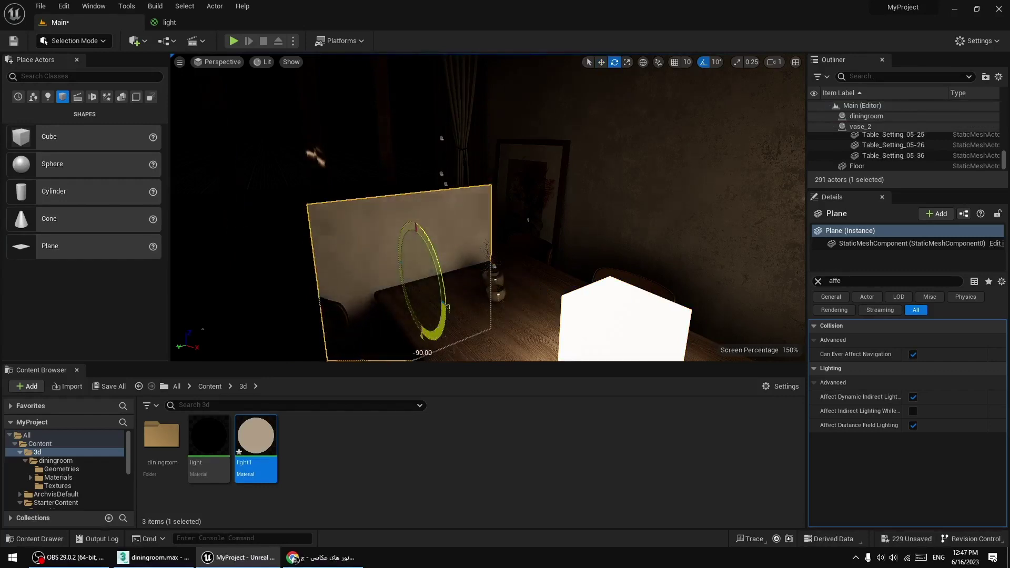
{"action": "scroll", "coordinate": [574, 130], "scroll_direction": "down", "scroll_amount": 5}
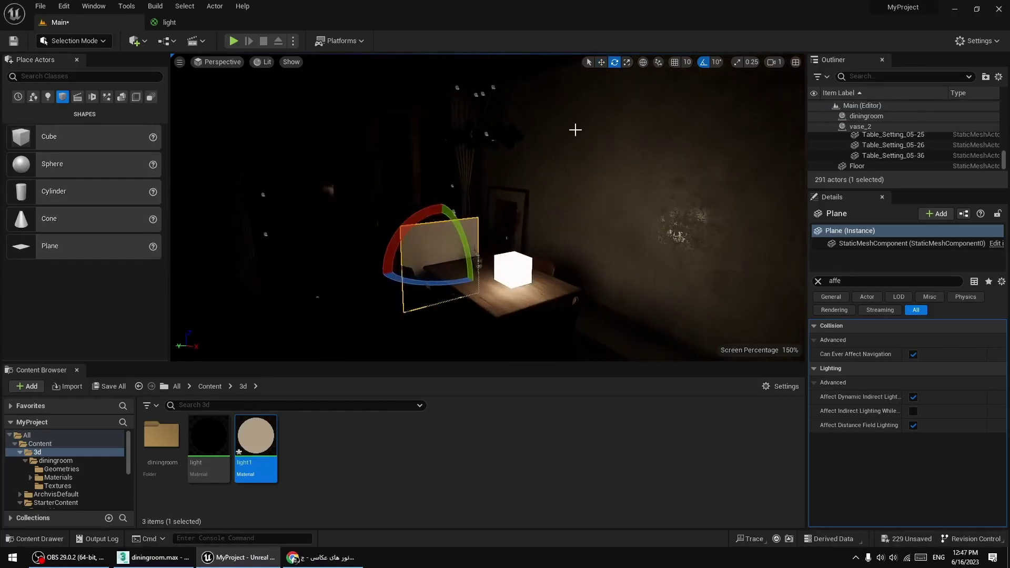
{"action": "left_click", "coordinate": [627, 62]}
{"action": "left_click_drag", "start_coordinate": [443, 262], "coordinate": [494, 211]}
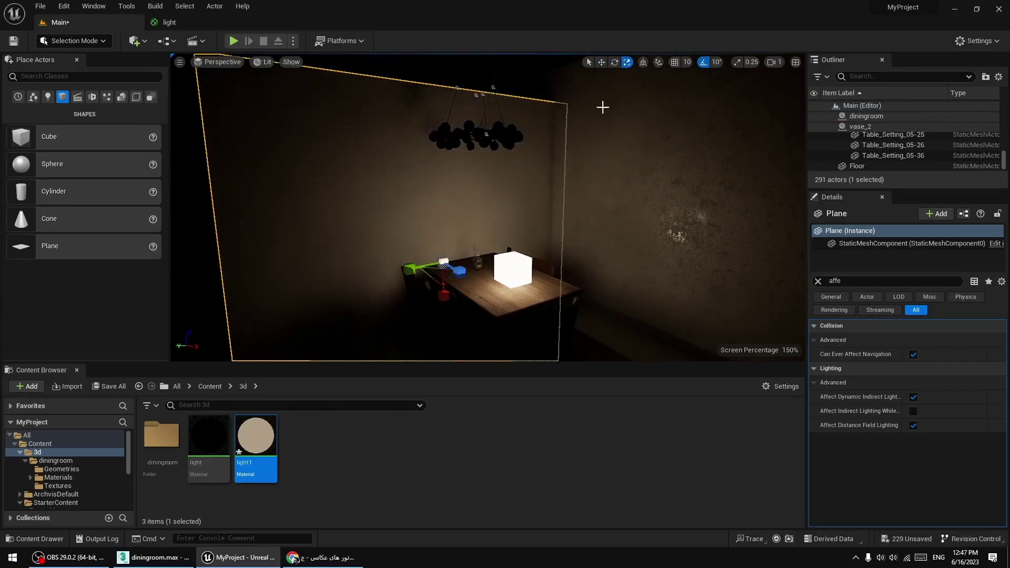
- Move the upright Plane back toward the window wall and apply the light1 material to it
{"action": "left_click", "coordinate": [601, 62]}
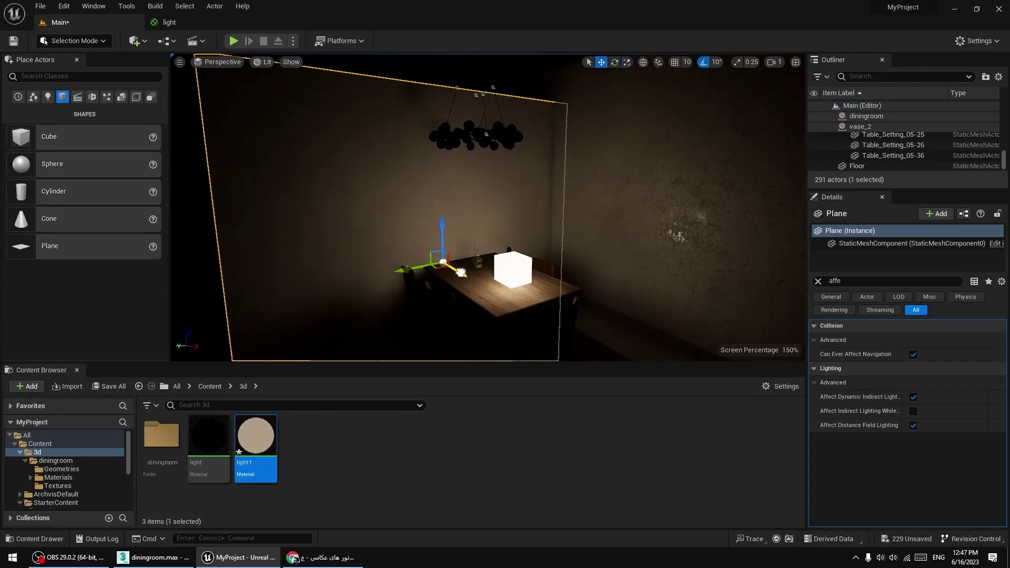
{"action": "left_click_drag", "start_coordinate": [460, 272], "coordinate": [400, 181]}
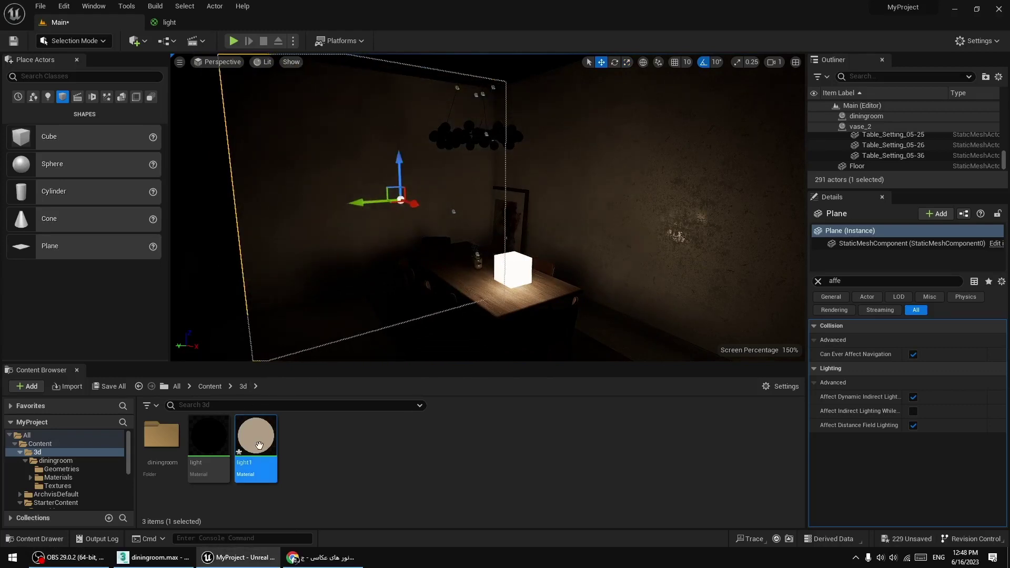
{"action": "left_click_drag", "start_coordinate": [259, 446], "coordinate": [448, 283]}
- Delete the Cube from the dining table and fine-tune the glowing Plane's size and position in front of the window wall
{"action": "left_click", "coordinate": [519, 266]}
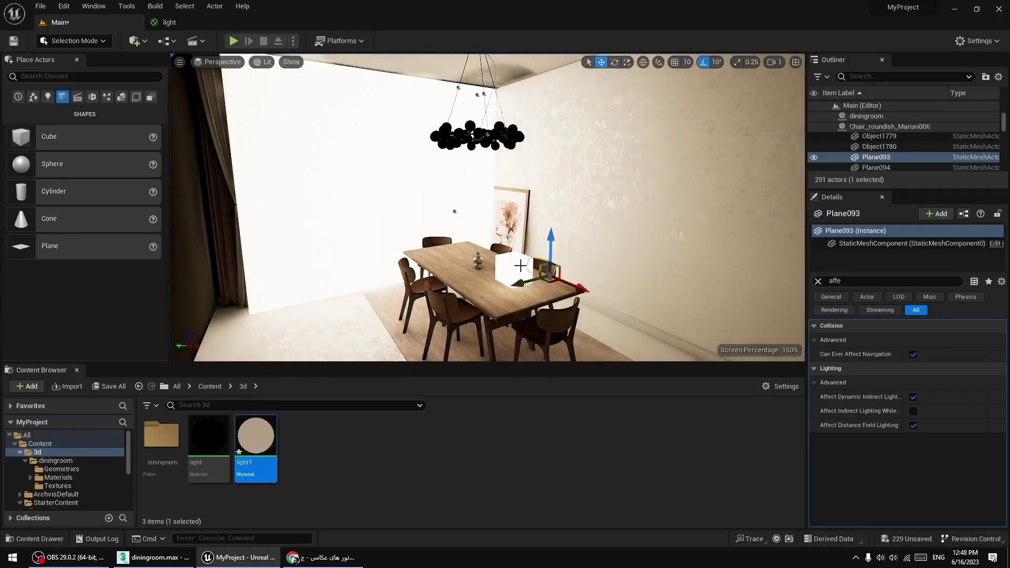
{"action": "key", "text": "Delete"}
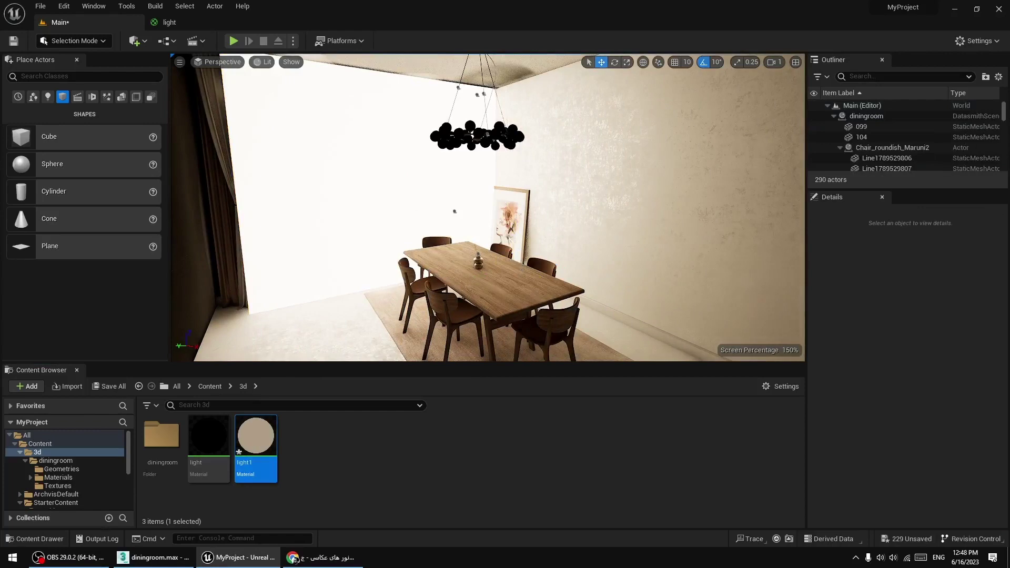
{"action": "left_click", "coordinate": [412, 205]}
{"action": "left_click_drag", "start_coordinate": [400, 161], "coordinate": [398, 153]}
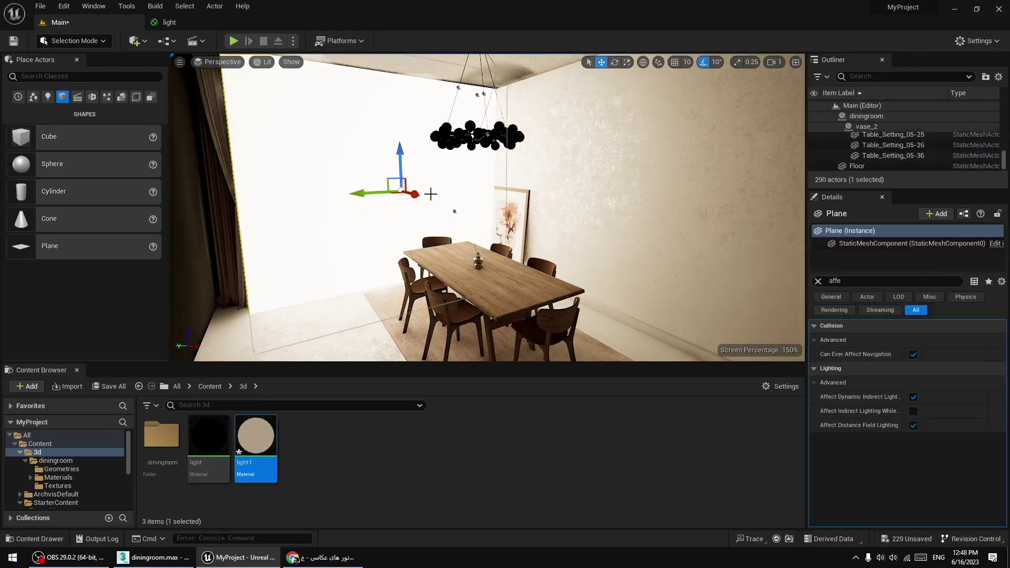
{"action": "left_click_drag", "start_coordinate": [413, 197], "coordinate": [387, 194]}
{"action": "key", "text": "r"}
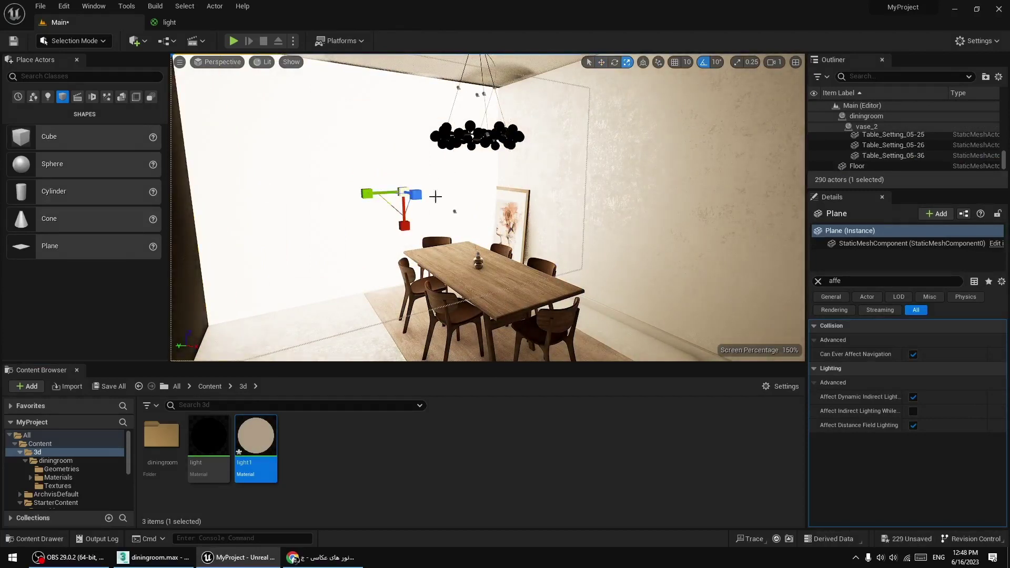
{"action": "left_click", "coordinate": [601, 62]}
{"action": "left_click_drag", "start_coordinate": [418, 195], "coordinate": [398, 234]}
{"action": "left_click", "coordinate": [626, 62]}
{"action": "left_click", "coordinate": [601, 62]}
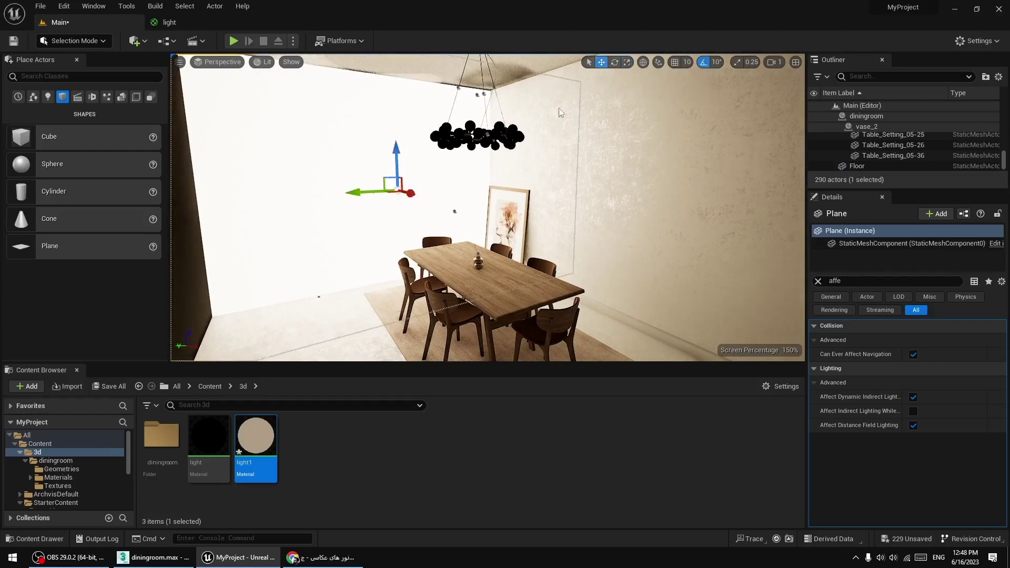
- Duplicate the glowing Plane, turn the copy perpendicular to it and position it along the adjacent plaster wall
{"action": "left_click_drag", "start_coordinate": [409, 193], "coordinate": [498, 188], "text": "alt"}
{"action": "left_click", "coordinate": [613, 62]}
{"action": "left_click_drag", "start_coordinate": [442, 211], "coordinate": [367, 210]}
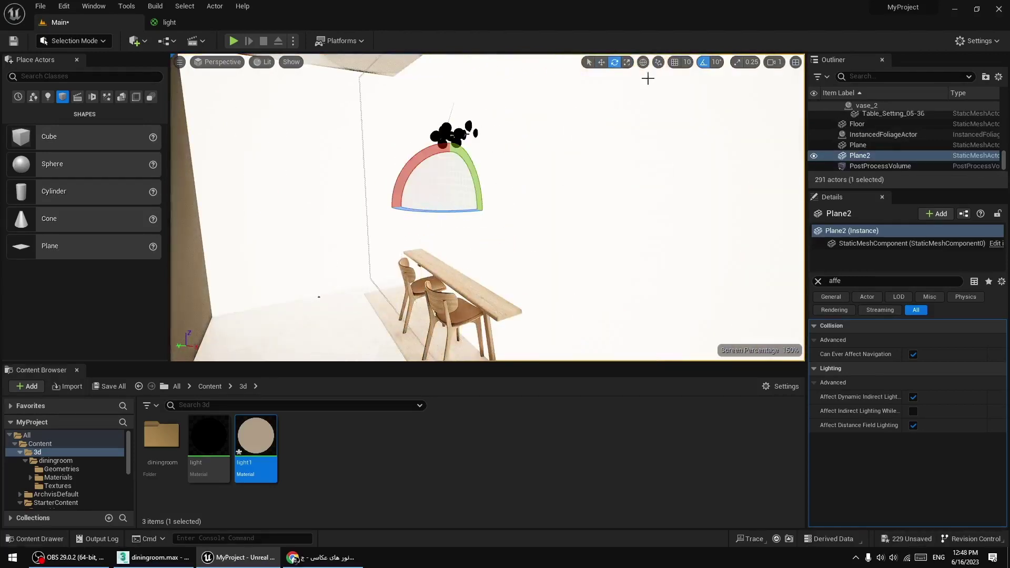
{"action": "left_click", "coordinate": [601, 62]}
{"action": "scroll", "coordinate": [532, 203], "scroll_direction": "down", "scroll_amount": 6}
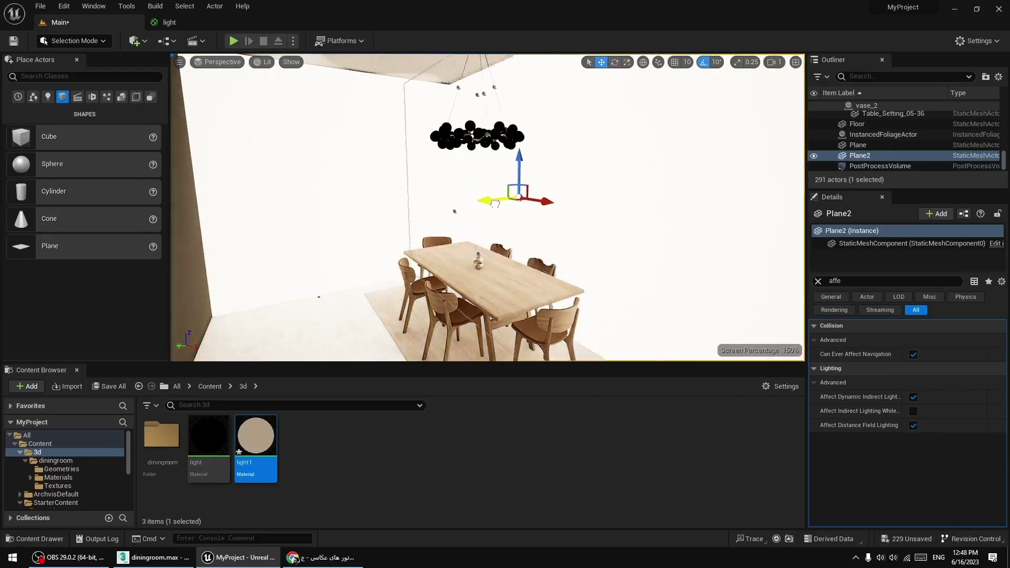
{"action": "left_click_drag", "start_coordinate": [533, 204], "coordinate": [528, 211]}
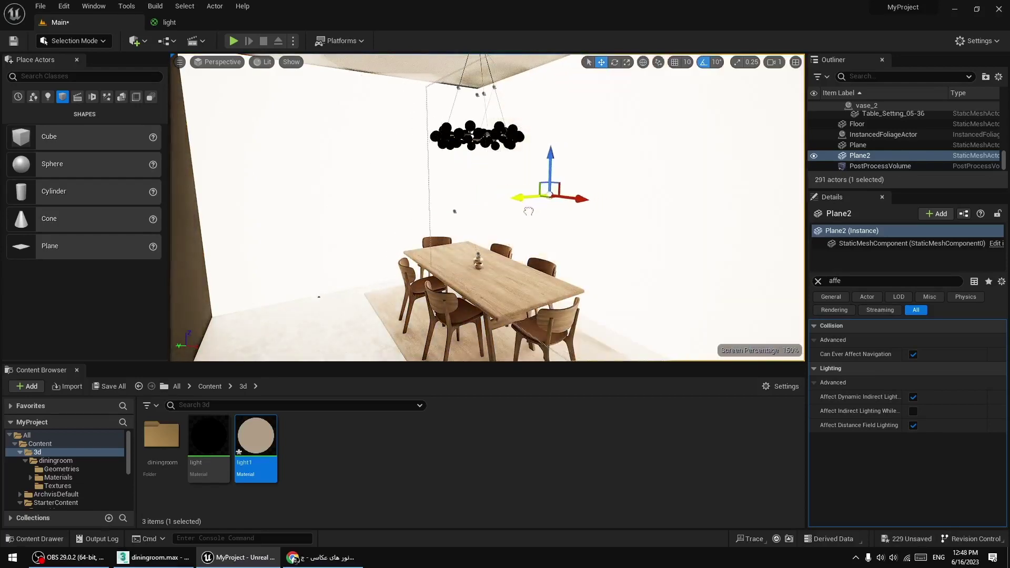
- Duplicate Plane2 and rotate the copy about the vertical axis to stand perpendicular to it
{"action": "right_click_drag", "start_coordinate": [527, 231], "coordinate": [647, 237]}
{"action": "key", "text": "w"}
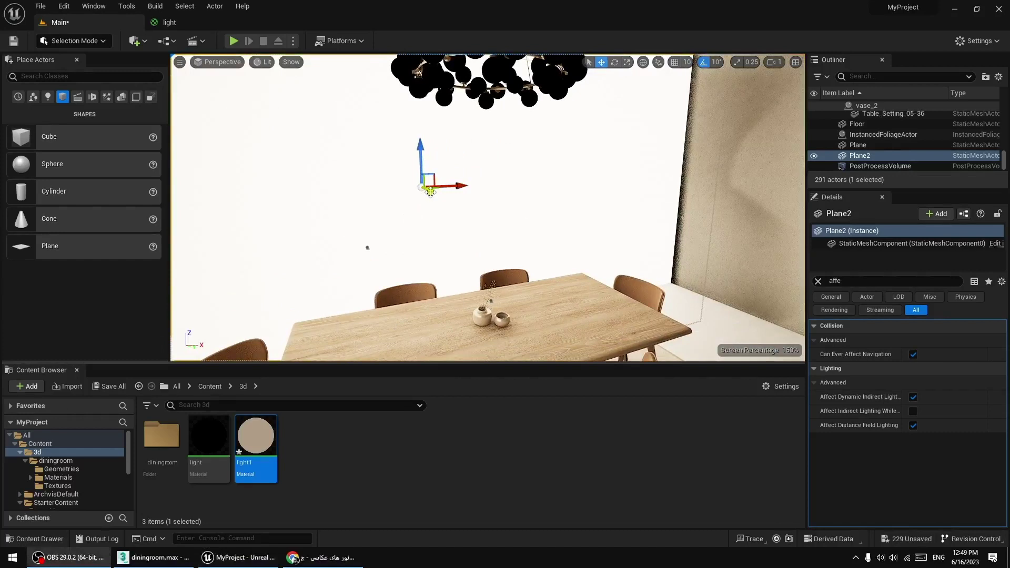
{"action": "left_click_drag", "start_coordinate": [430, 190], "coordinate": [570, 146], "text": "alt"}
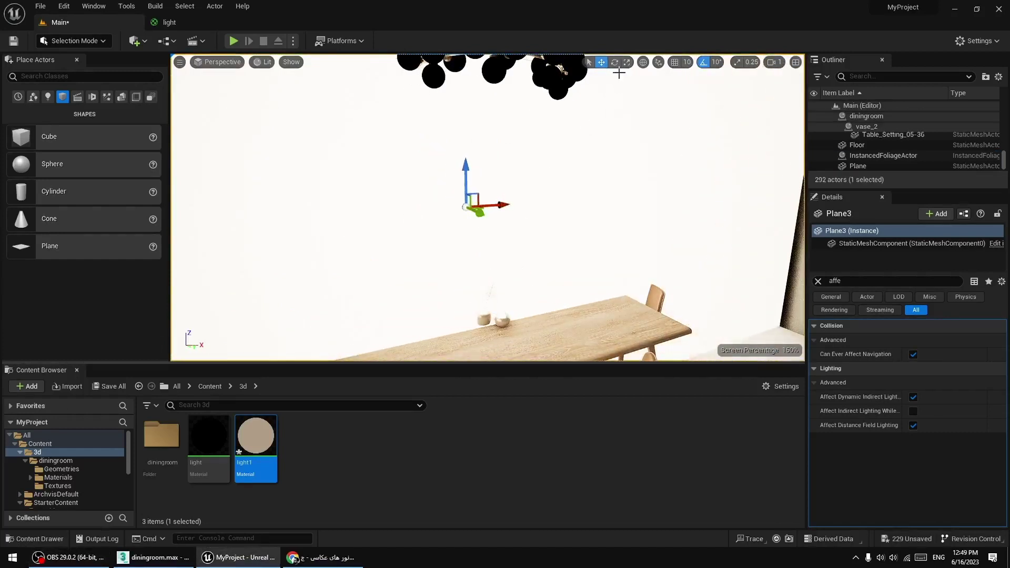
{"action": "left_click", "coordinate": [615, 62]}
{"action": "left_click_drag", "start_coordinate": [451, 218], "coordinate": [495, 216]}
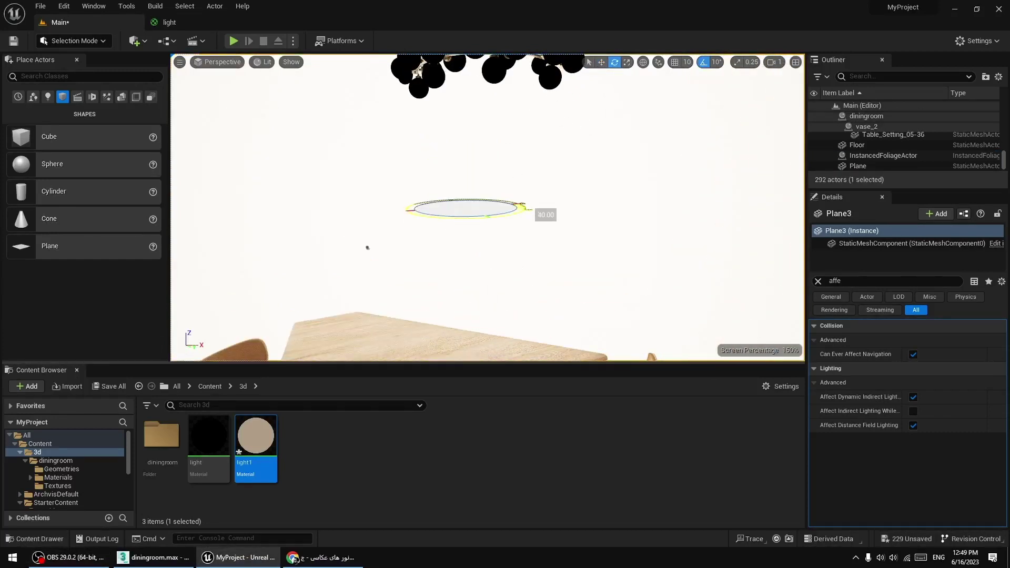
{"action": "left_click_drag", "start_coordinate": [367, 247], "coordinate": [367, 247]}
- Move Plane3 along the X axis to the end of the room opposite the first glowing Plane
{"action": "left_click", "coordinate": [600, 63]}
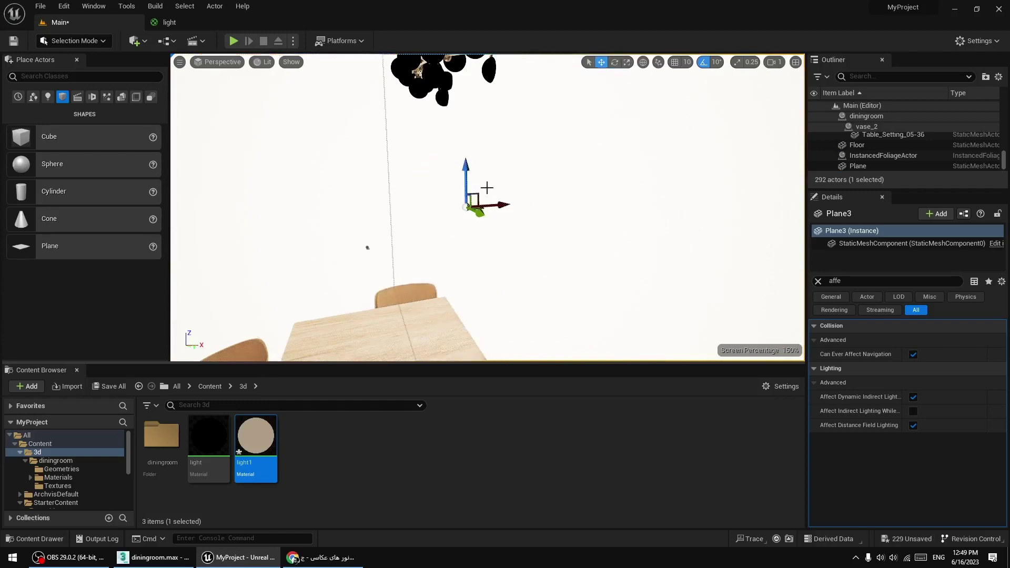
{"action": "left_click_drag", "start_coordinate": [507, 205], "coordinate": [828, 157]}
{"action": "left_click_drag", "start_coordinate": [803, 196], "coordinate": [791, 195]}
{"action": "right_click_drag", "start_coordinate": [728, 205], "coordinate": [765, 199]}
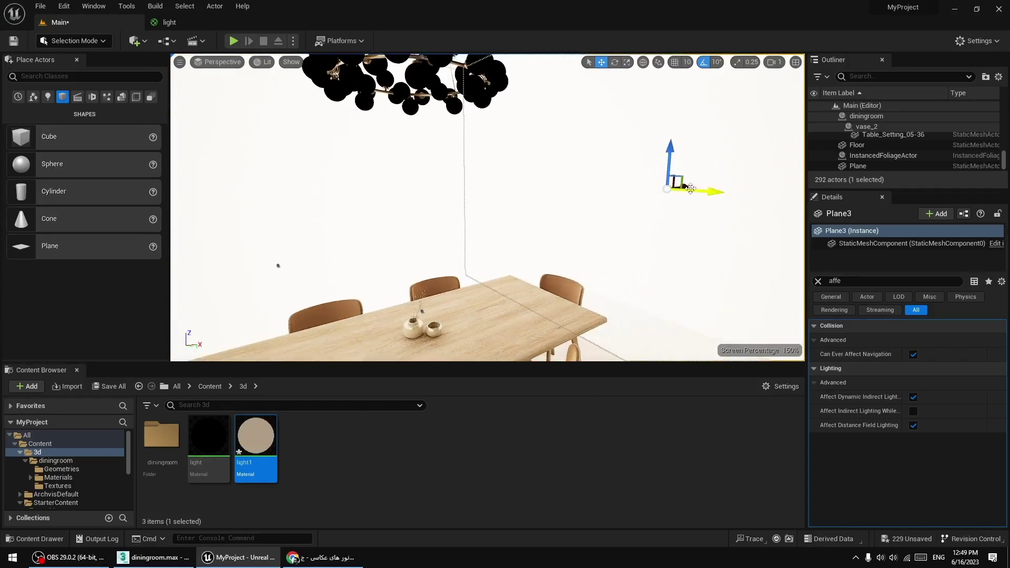
{"action": "mouse_move", "coordinate": [686, 187]}
{"action": "left_mouse_down"}
{"action": "mouse_move", "coordinate": [720, 185]}
{"action": "mouse_move", "coordinate": [696, 185]}
{"action": "left_mouse_up"}
{"action": "right_click_drag", "start_coordinate": [679, 218], "coordinate": [505, 221]}
{"action": "right_click_drag", "start_coordinate": [696, 185], "coordinate": [695, 185]}
- Locate the Floor's TUONG_CHUAN material in the project and apply it to the brown side wall
{"action": "left_click", "coordinate": [777, 342]}
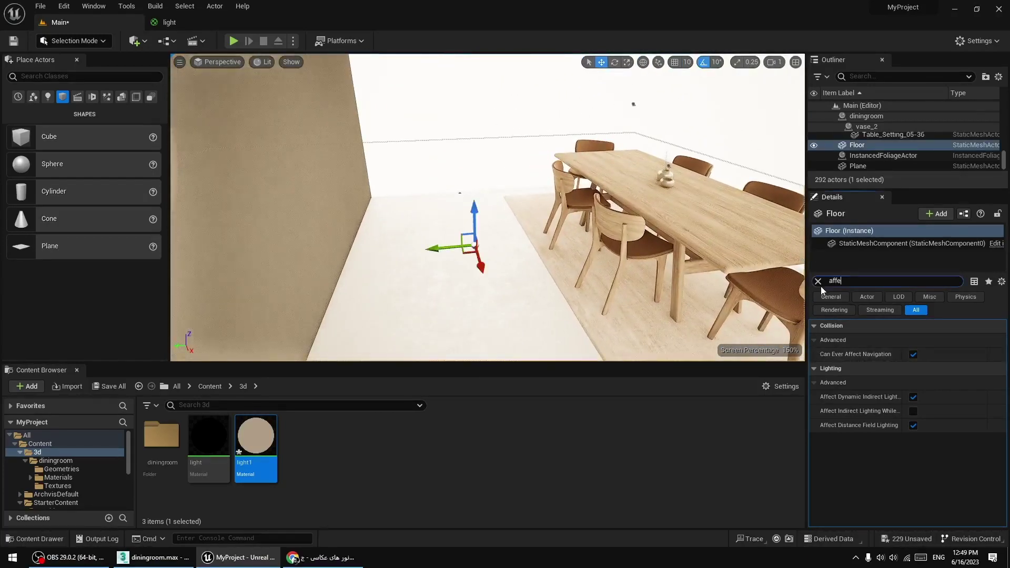
{"action": "left_click", "coordinate": [818, 281]}
{"action": "left_click", "coordinate": [960, 484]}
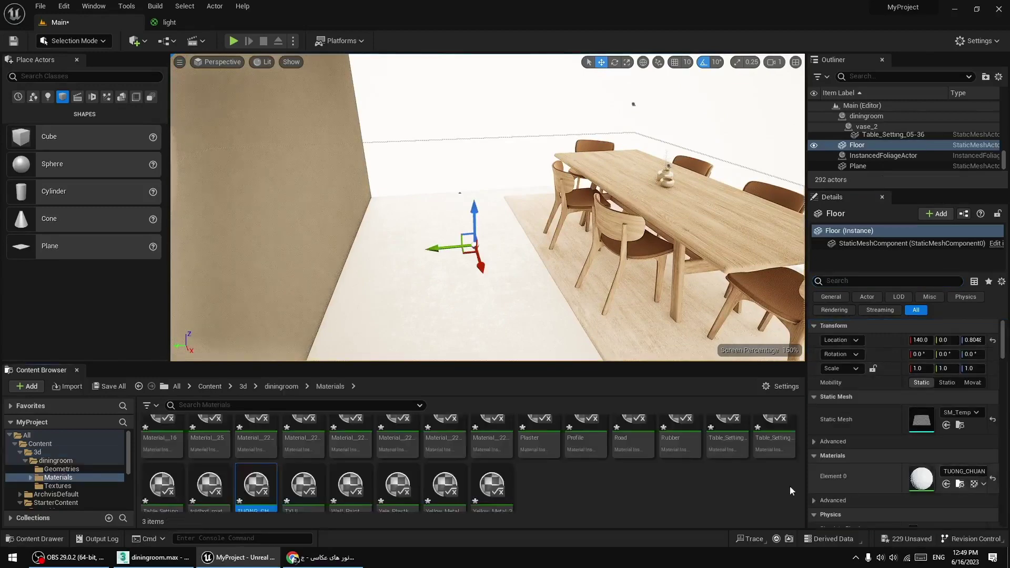
{"action": "left_click_drag", "start_coordinate": [364, 477], "coordinate": [300, 273]}
{"action": "left_click_drag", "start_coordinate": [522, 299], "coordinate": [537, 292], "text": "alt"}
{"action": "right_click_drag", "start_coordinate": [538, 292], "coordinate": [540, 294]}
- Open Plane2's light1 material in a floating editor window over the level and close the light material's editor
{"action": "left_click", "coordinate": [629, 171]}
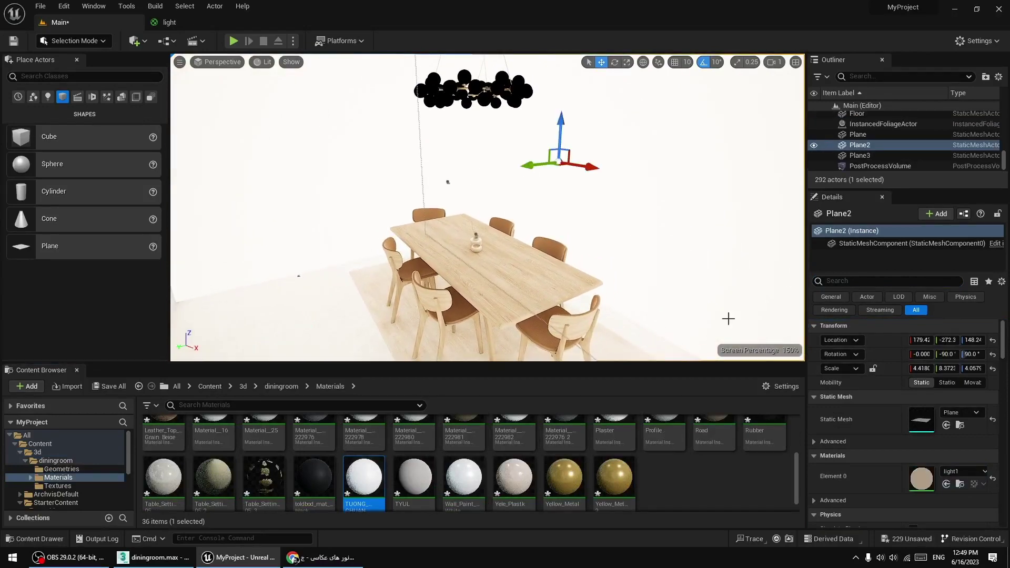
{"action": "left_click", "coordinate": [959, 484]}
{"action": "double_click", "coordinate": [264, 440]}
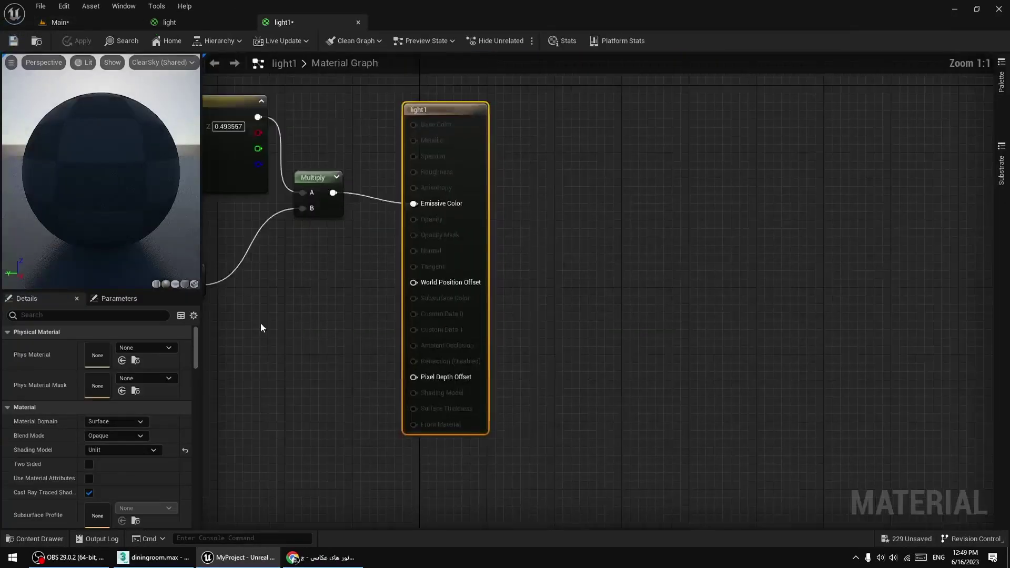
{"action": "left_click_drag", "start_coordinate": [336, 24], "coordinate": [538, 208]}
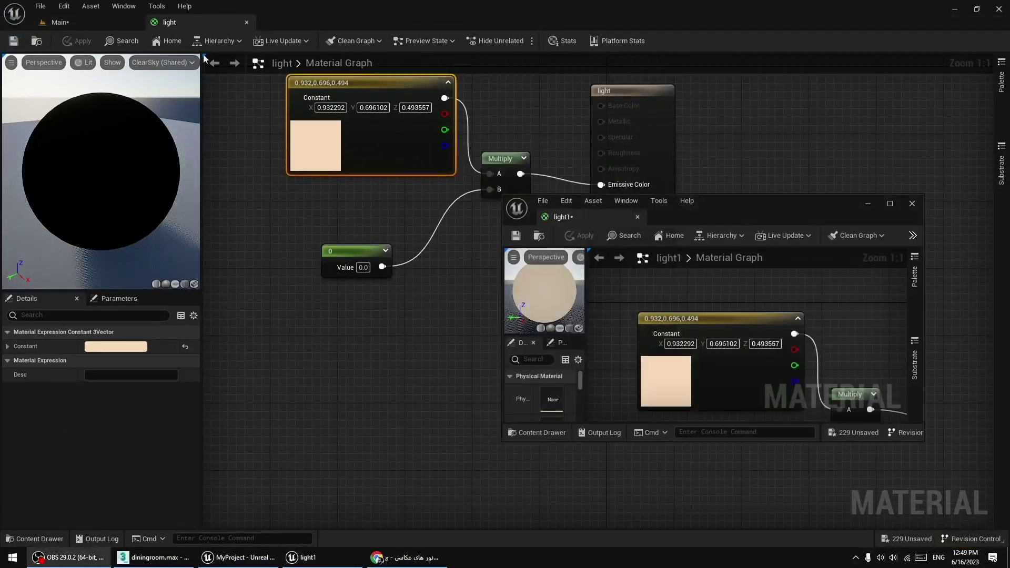
{"action": "left_click", "coordinate": [247, 23]}
{"action": "right_click_drag", "start_coordinate": [430, 235], "coordinate": [552, 274]}
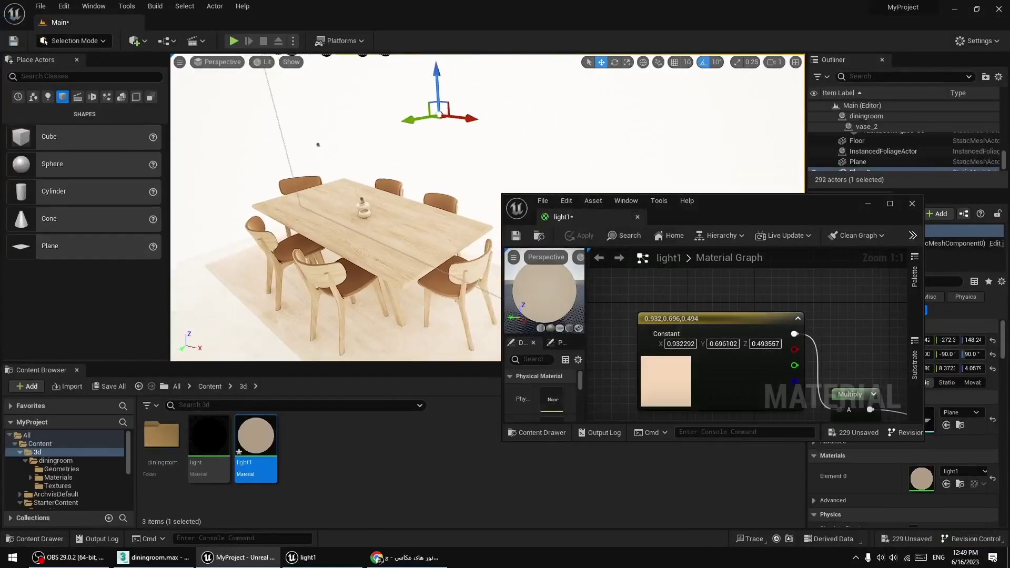
- Set the constant feeding light1's emissive Multiply node to 0.2 and save the material
{"action": "scroll", "coordinate": [657, 297], "scroll_direction": "down", "scroll_amount": 2}
{"action": "right_click_drag", "start_coordinate": [651, 360], "coordinate": [607, 286]}
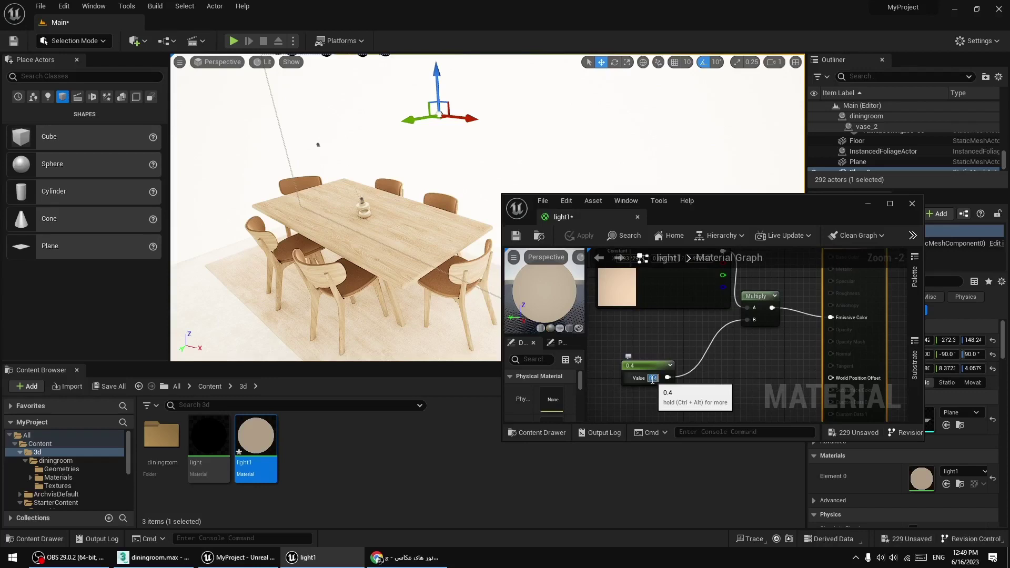
{"action": "key", "text": "Return"}
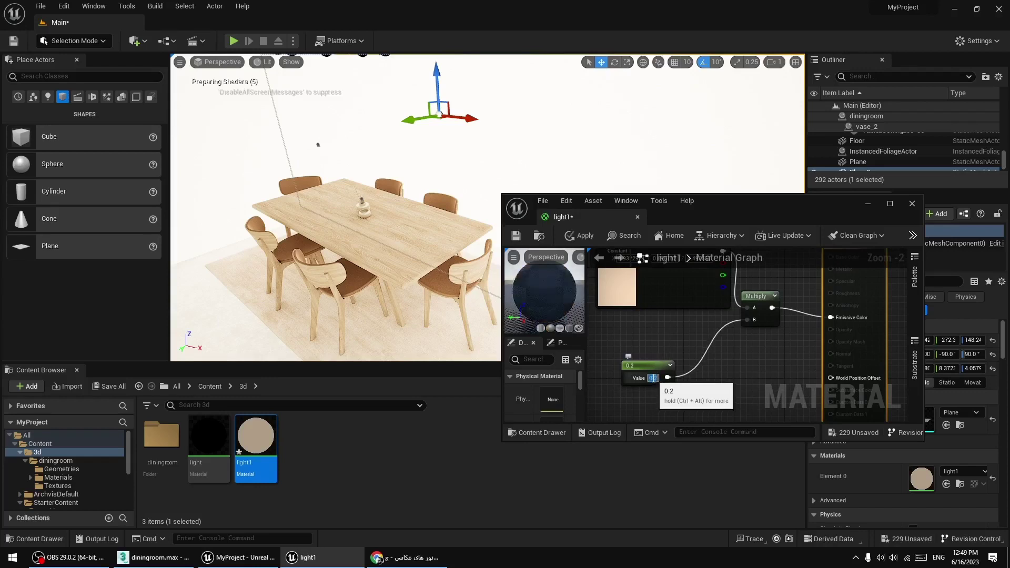
{"action": "left_click", "coordinate": [512, 239]}
{"action": "left_click", "coordinate": [516, 236]}
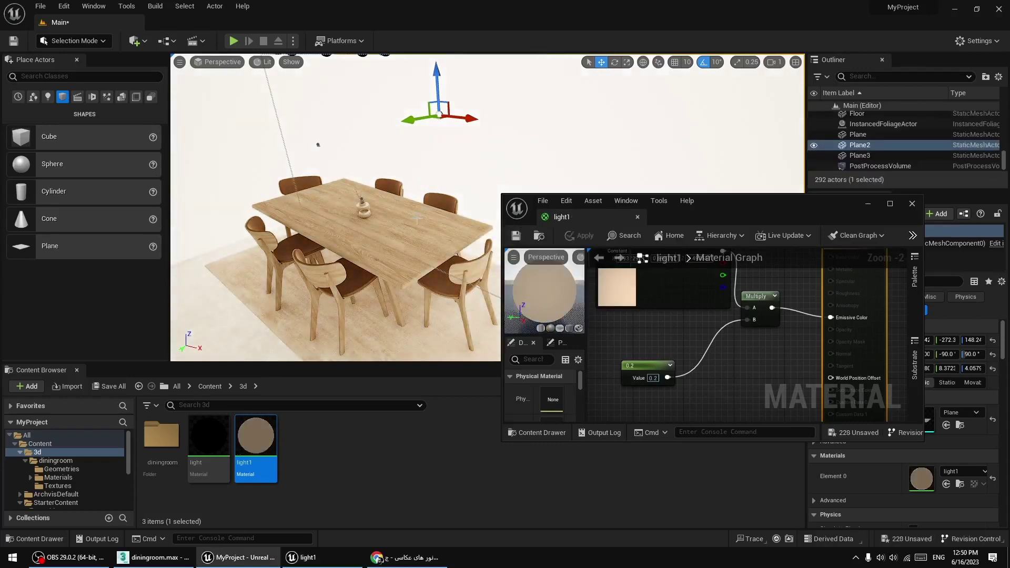
- Raise light1's emissive multiplier constant to 0.3, save the material and close its floating editor
{"action": "right_click_drag", "start_coordinate": [438, 225], "coordinate": [483, 202]}
{"action": "left_click", "coordinate": [657, 378]}
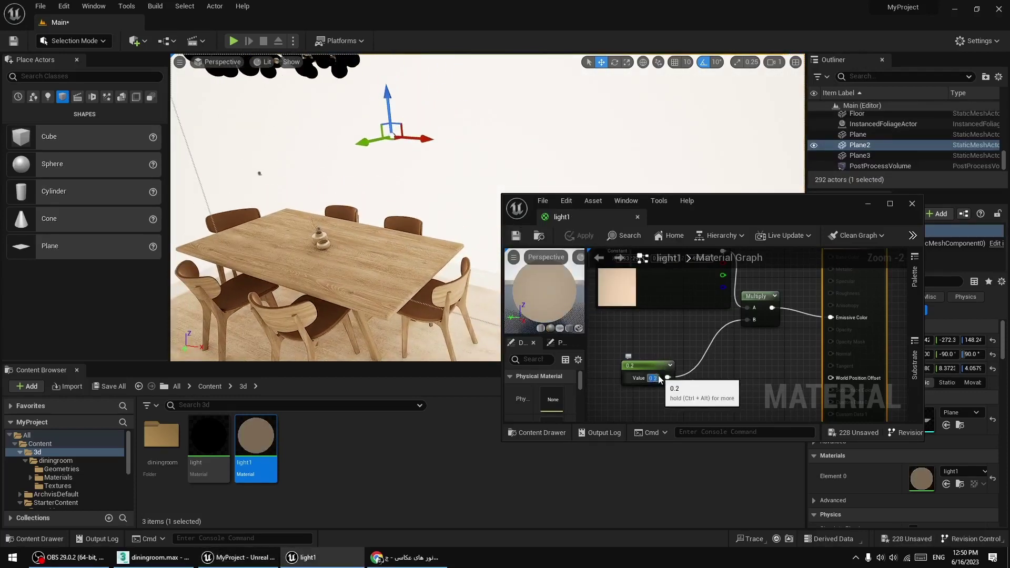
{"action": "type", "text": "0.3"}
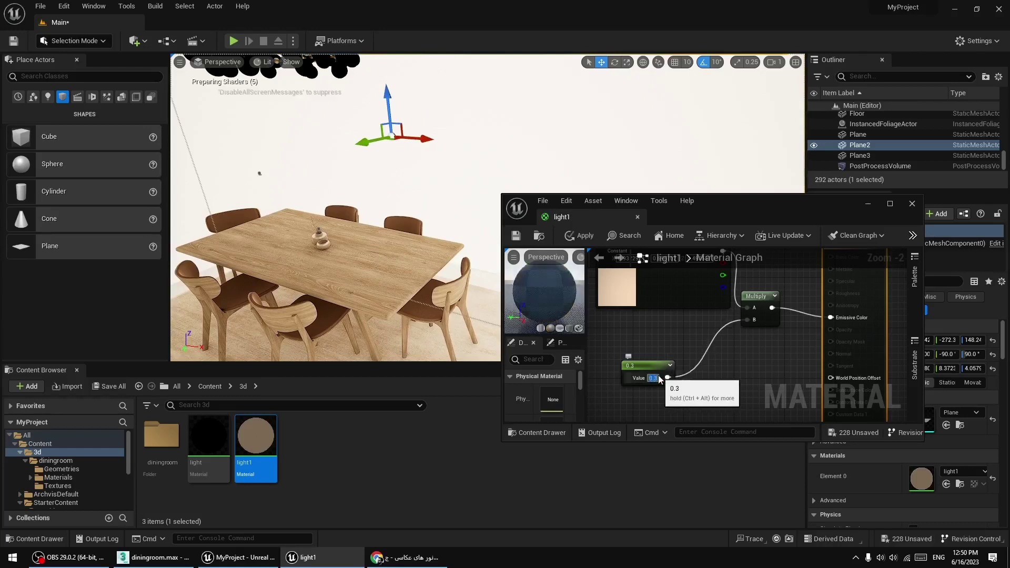
{"action": "key", "text": "Return"}
{"action": "left_click", "coordinate": [516, 235]}
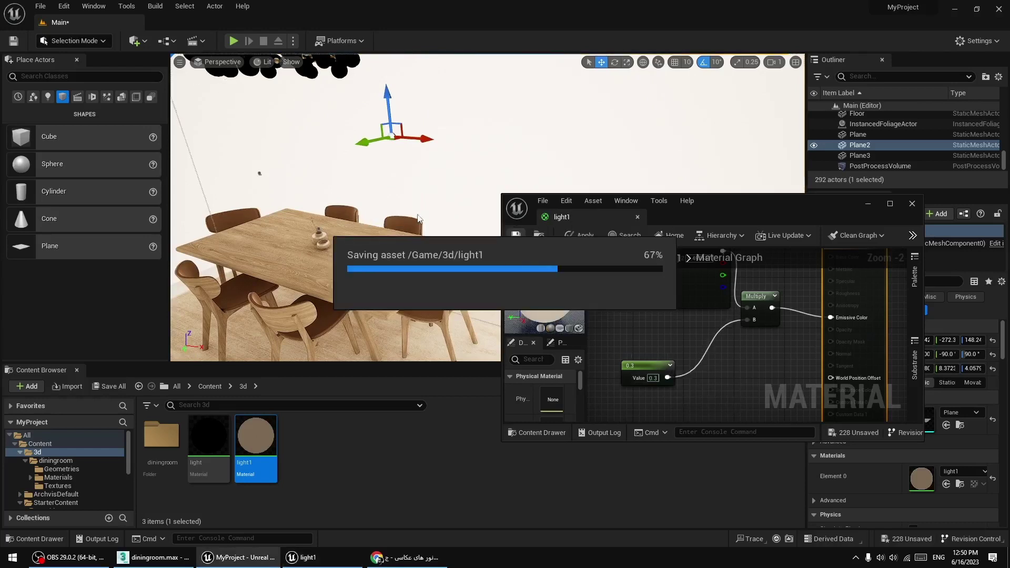
{"action": "right_click_drag", "start_coordinate": [456, 219], "coordinate": [401, 219]}
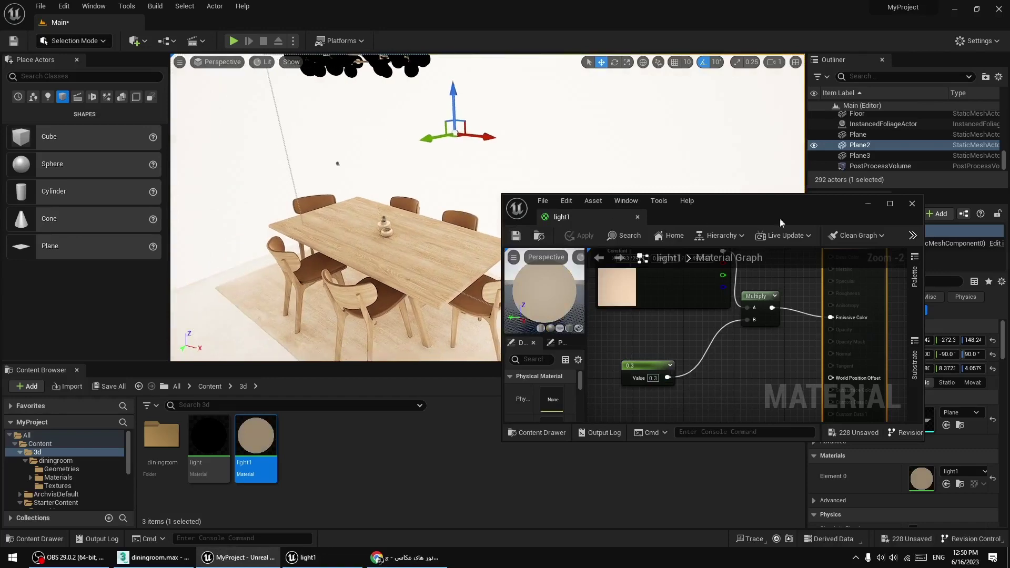
{"action": "left_click", "coordinate": [909, 205]}
- Open the chandelier's light material, set its multiplier constant to 0.3, save it and check the chandelier in the level
{"action": "right_click_drag", "start_coordinate": [558, 250], "coordinate": [427, 200]}
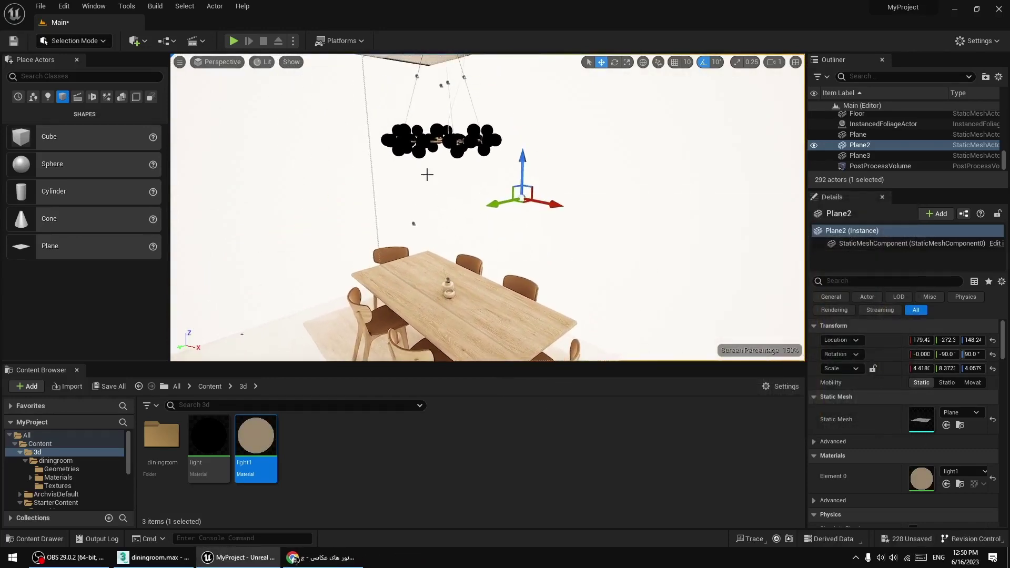
{"action": "double_click", "coordinate": [209, 436]}
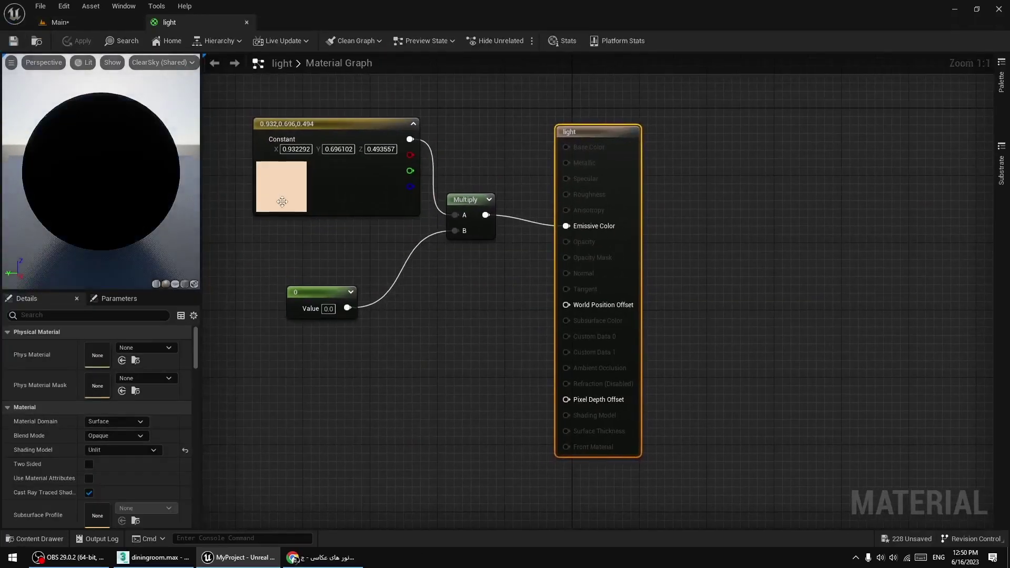
{"action": "left_click", "coordinate": [327, 310]}
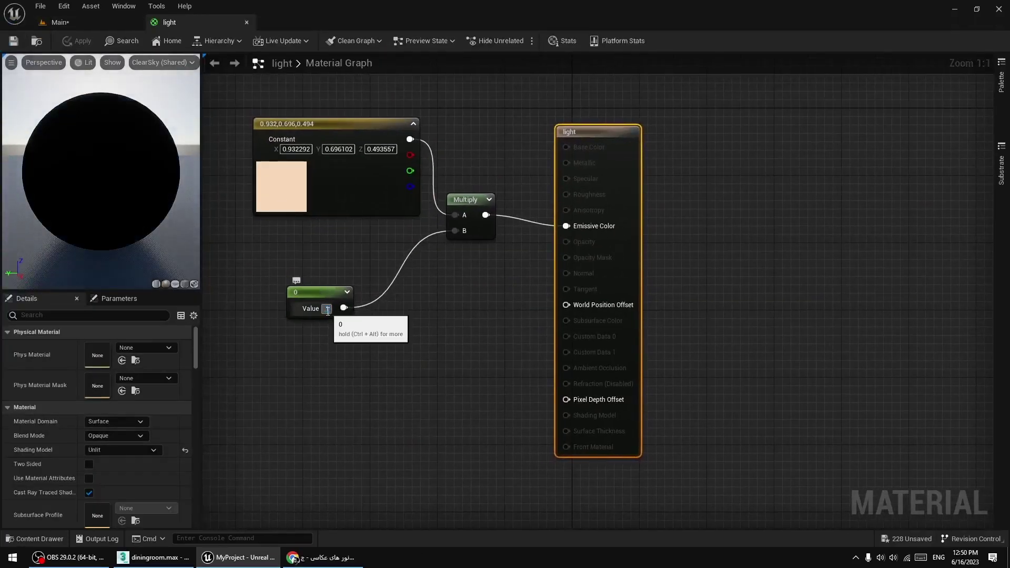
{"action": "type", "text": "0.1"}
{"action": "key", "text": "Return"}
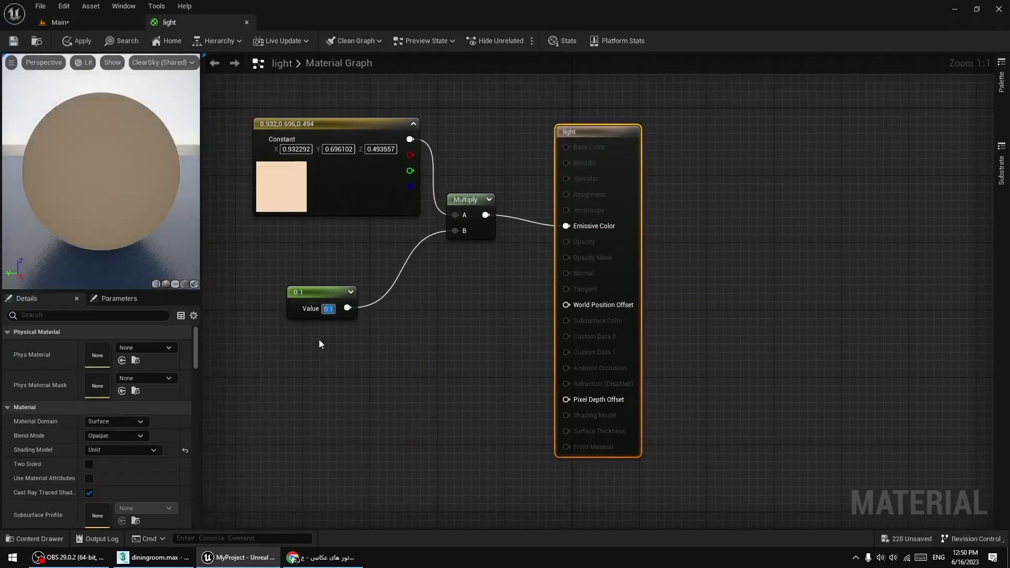
{"action": "type", "text": "0.3"}
{"action": "key", "text": "Return"}
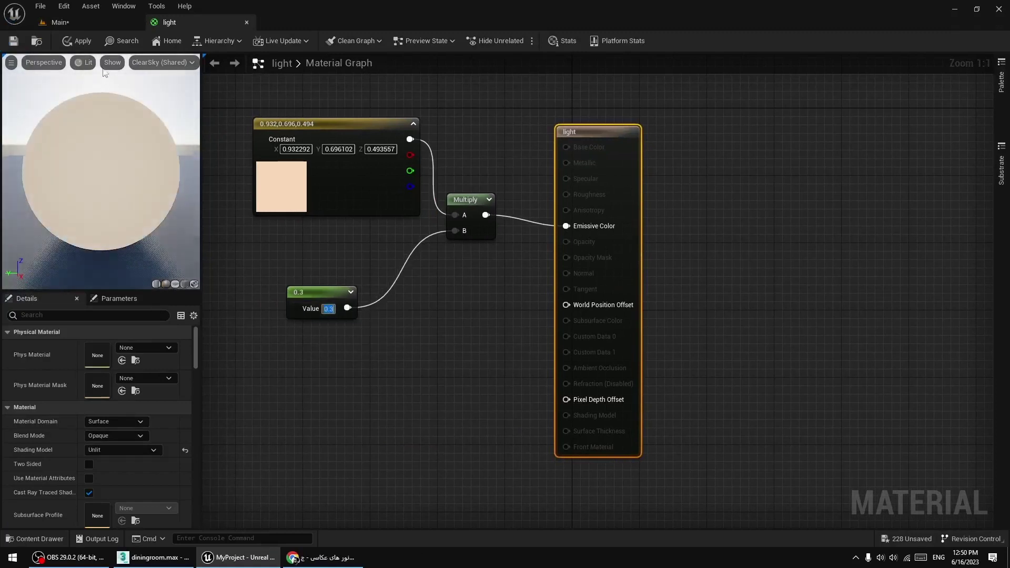
{"action": "left_click", "coordinate": [12, 41]}
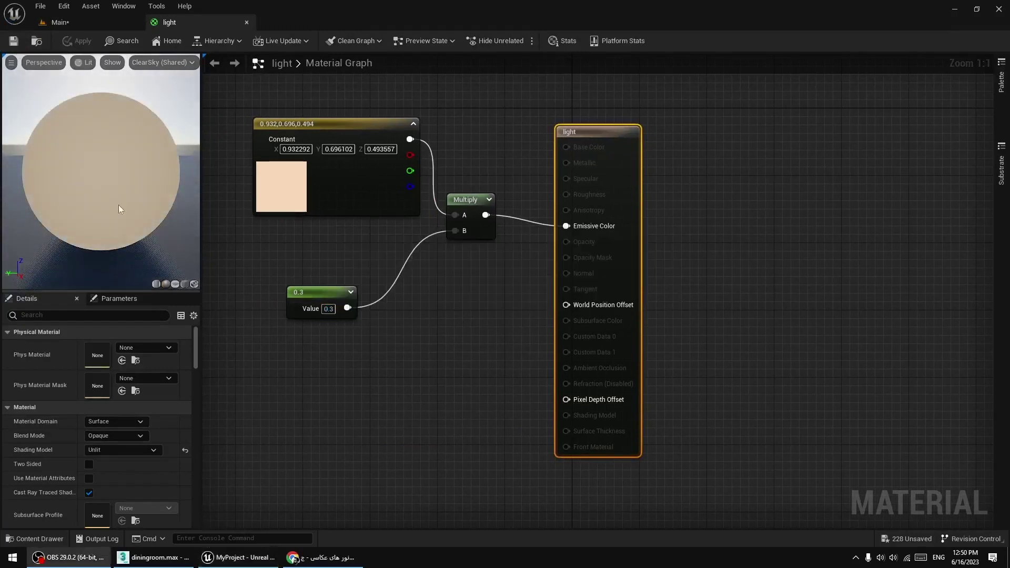
{"action": "left_click", "coordinate": [100, 23]}
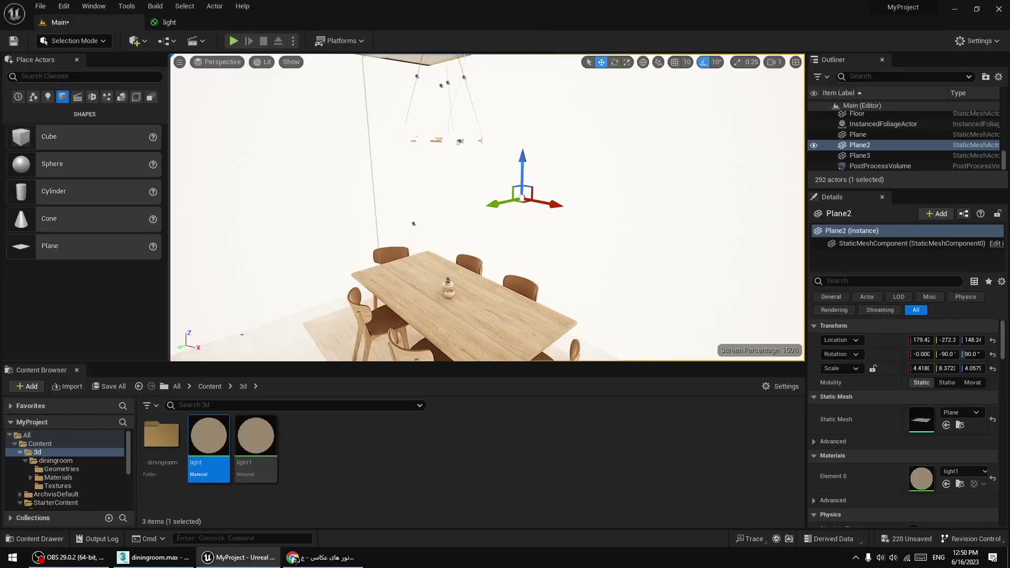
{"action": "middle_click_drag", "start_coordinate": [445, 176], "coordinate": [445, 142]}
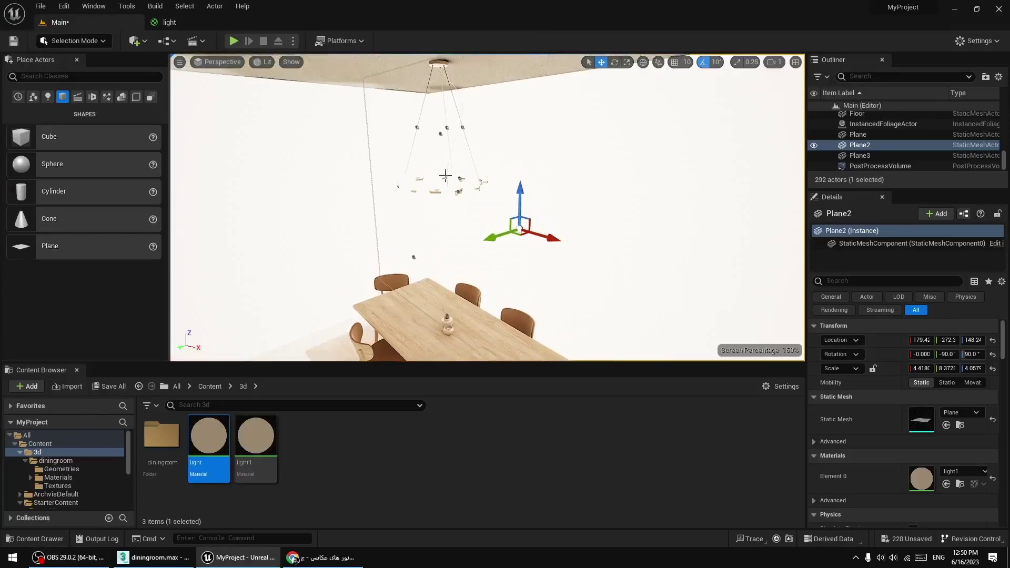
- Change the light material's colour constant to saturated blue (0.0599, 0, 0.932), save it and check the chandelier in the level
{"action": "left_click", "coordinate": [170, 22]}
{"action": "double_click", "coordinate": [280, 179]}
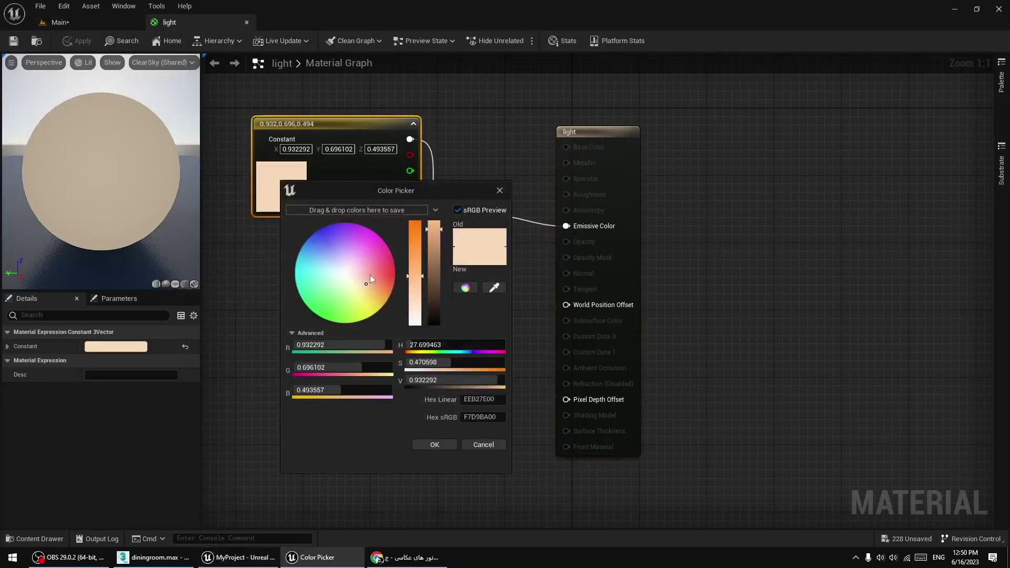
{"action": "left_click_drag", "start_coordinate": [370, 274], "coordinate": [317, 216]}
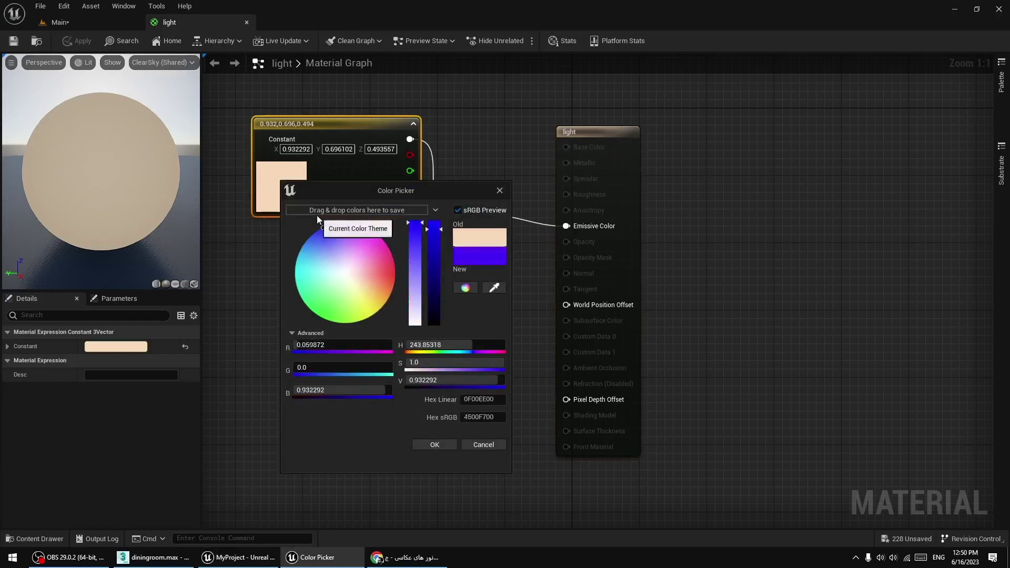
{"action": "left_click", "coordinate": [441, 445]}
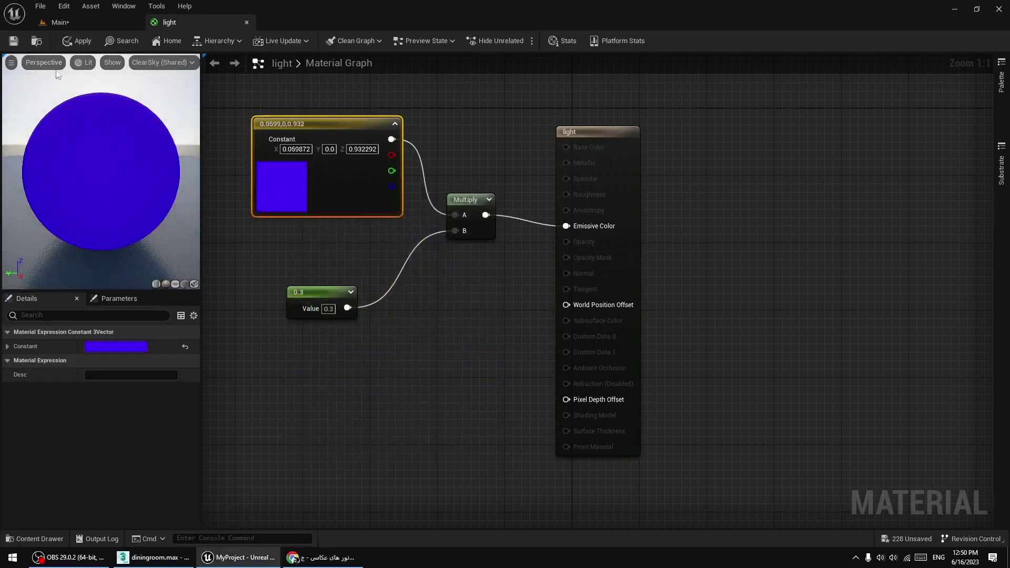
{"action": "left_click", "coordinate": [37, 41]}
{"action": "left_click", "coordinate": [168, 22]}
{"action": "left_click", "coordinate": [20, 45]}
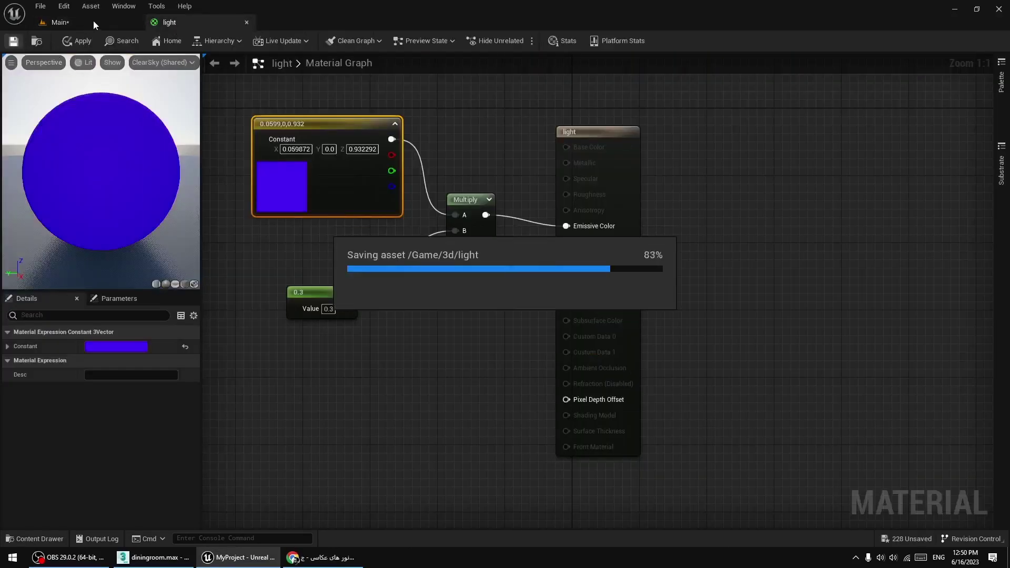
{"action": "left_click", "coordinate": [93, 22]}
{"action": "right_click_drag", "start_coordinate": [451, 200], "coordinate": [423, 141]}
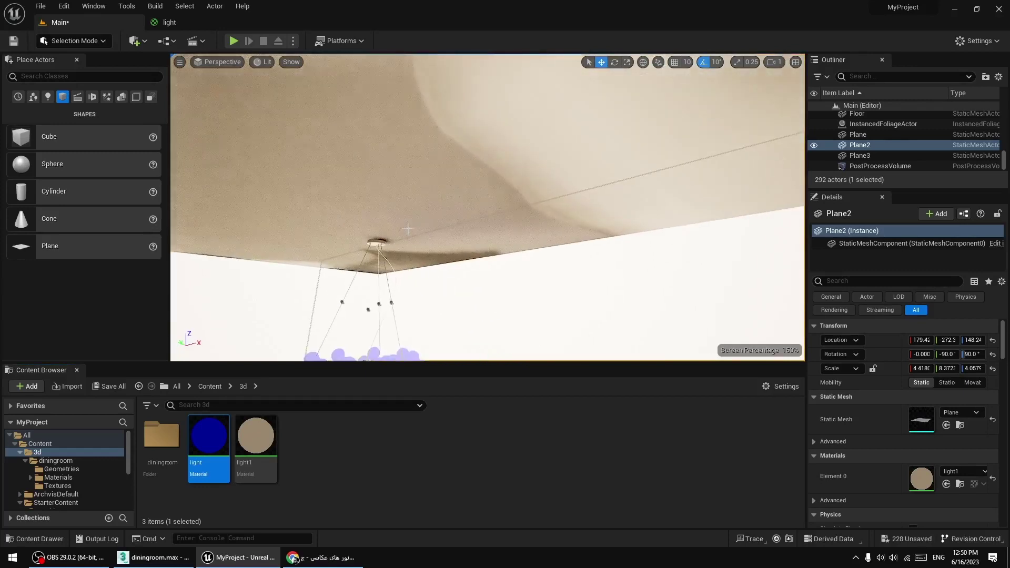
- Try the light1 material on the ceiling above the chandelier and undo it
{"action": "left_click_drag", "start_coordinate": [278, 435], "coordinate": [395, 196]}
{"action": "right_click_drag", "start_coordinate": [395, 197], "coordinate": [397, 257]}
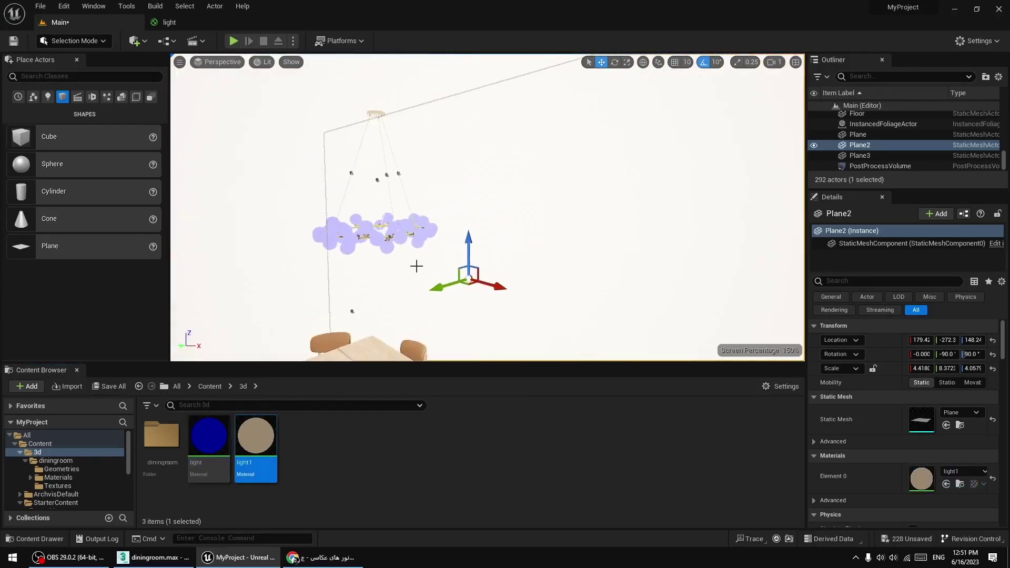
{"action": "key", "text": "ctrl+z"}
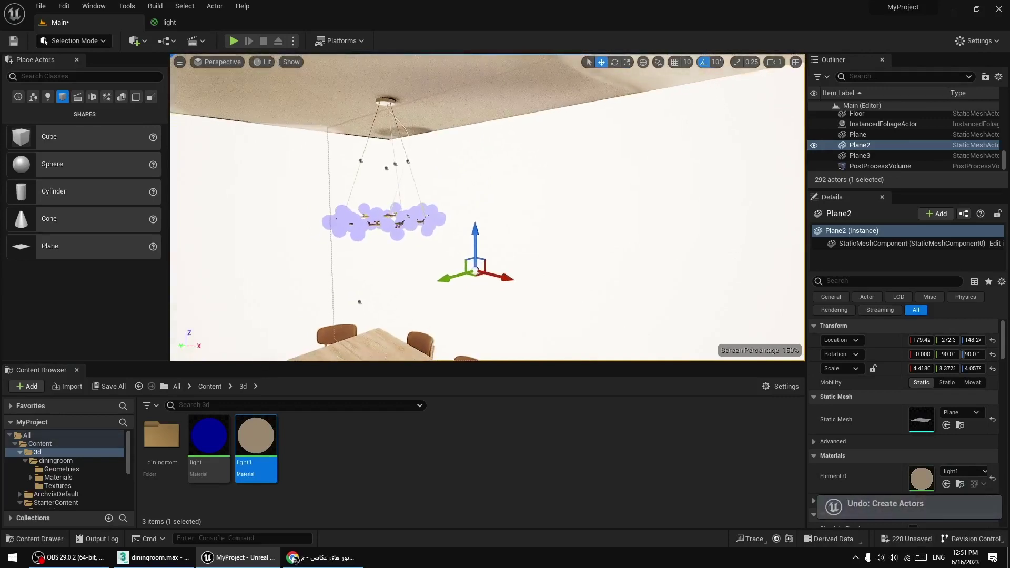
- Change the light material's colour constant to pale yellow (0.932, 0.852, 0.506), save it and check the room in the level
{"action": "left_click", "coordinate": [68, 557]}
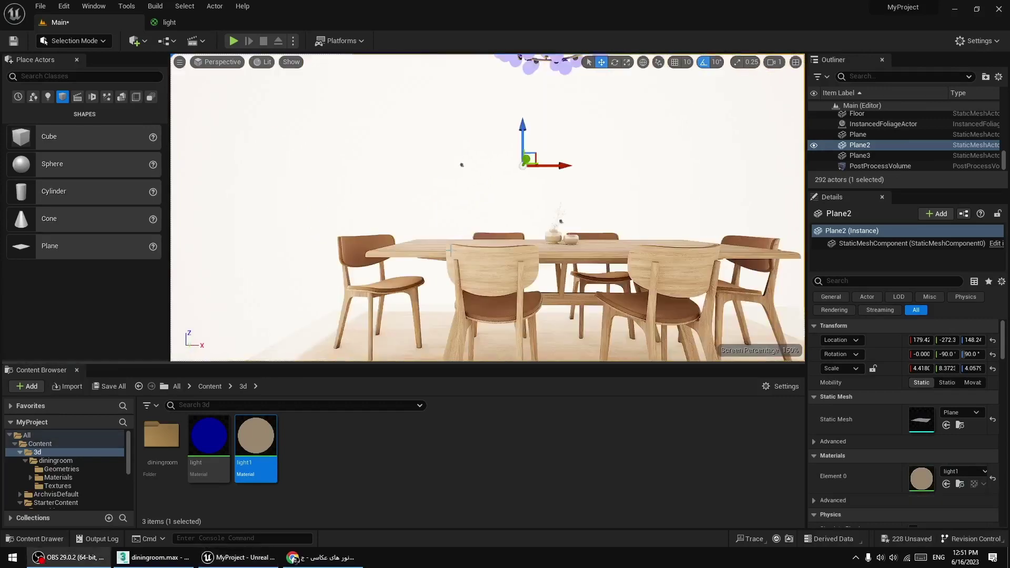
{"action": "right_click_drag", "start_coordinate": [496, 223], "coordinate": [500, 196]}
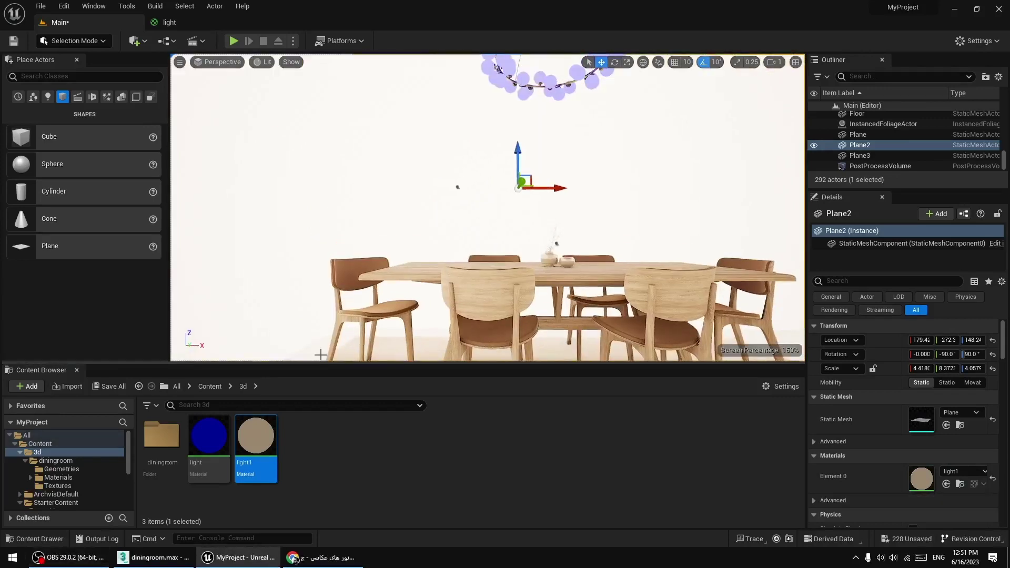
{"action": "double_click", "coordinate": [210, 437]}
{"action": "double_click", "coordinate": [289, 186]}
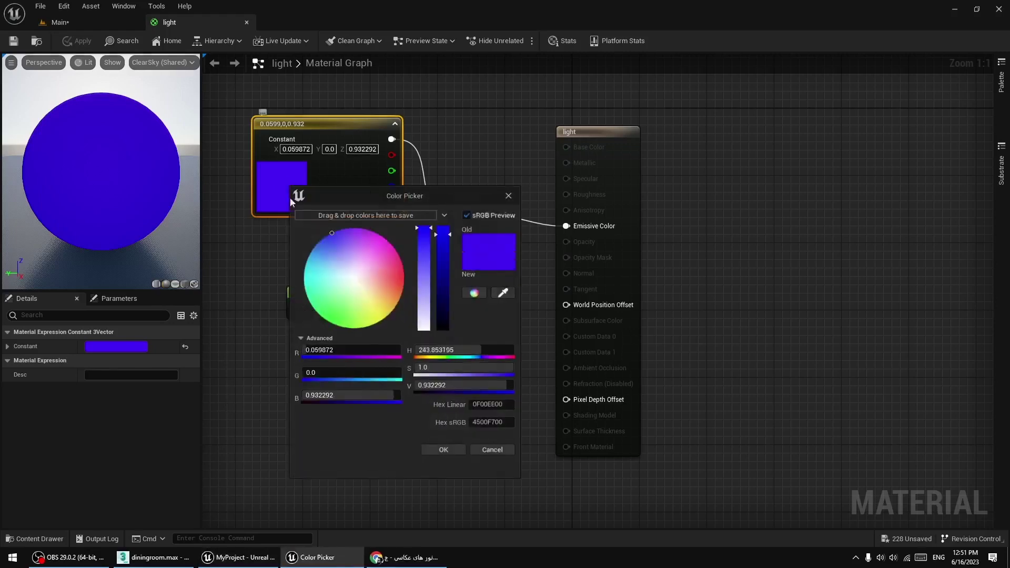
{"action": "mouse_move", "coordinate": [383, 276]}
{"action": "left_mouse_down"}
{"action": "mouse_move", "coordinate": [367, 281]}
{"action": "mouse_move", "coordinate": [374, 301]}
{"action": "left_mouse_up"}
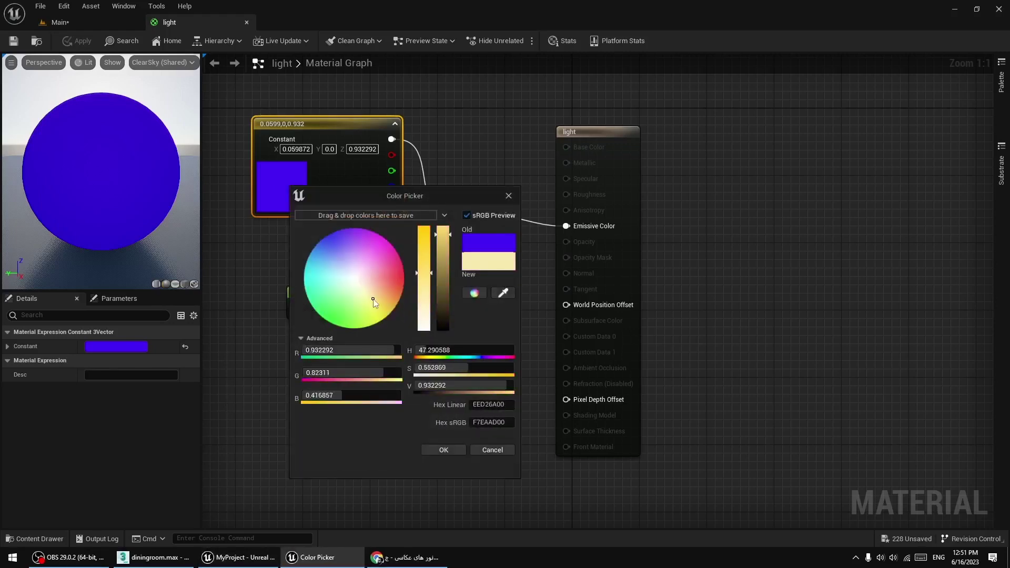
{"action": "left_click", "coordinate": [444, 449]}
{"action": "key", "text": "ctrl+s"}
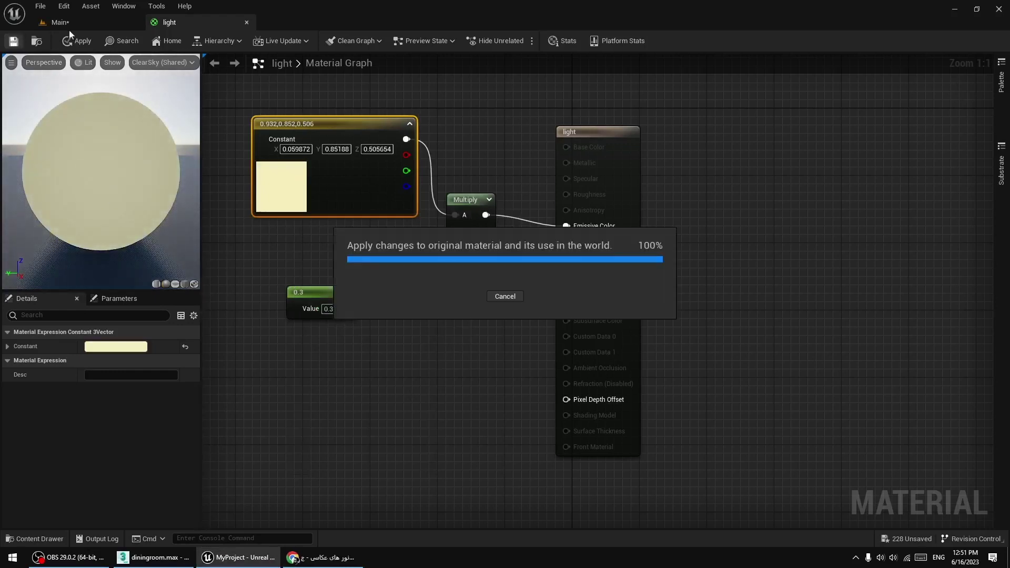
{"action": "left_click", "coordinate": [84, 21]}
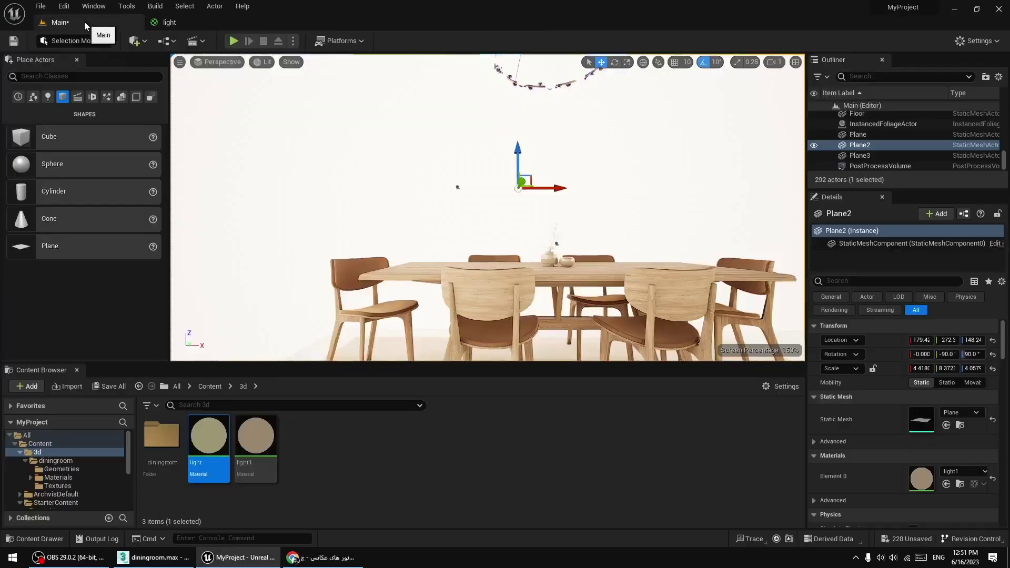
{"action": "right_click_drag", "start_coordinate": [482, 230], "coordinate": [481, 229]}
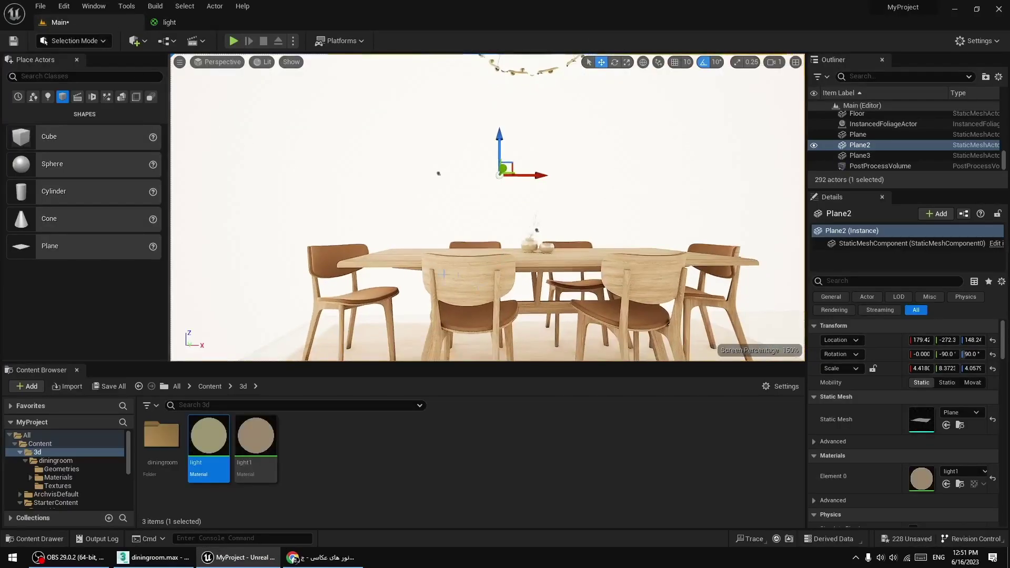
{"action": "middle_click_drag", "start_coordinate": [324, 292], "coordinate": [290, 319]}
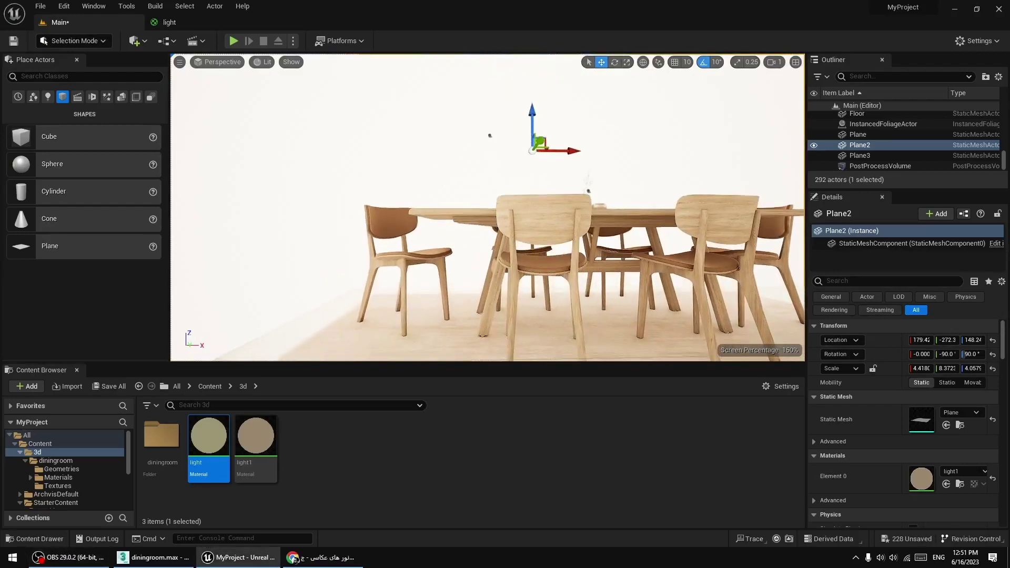
{"action": "right_click_drag", "start_coordinate": [432, 271], "coordinate": [436, 271]}
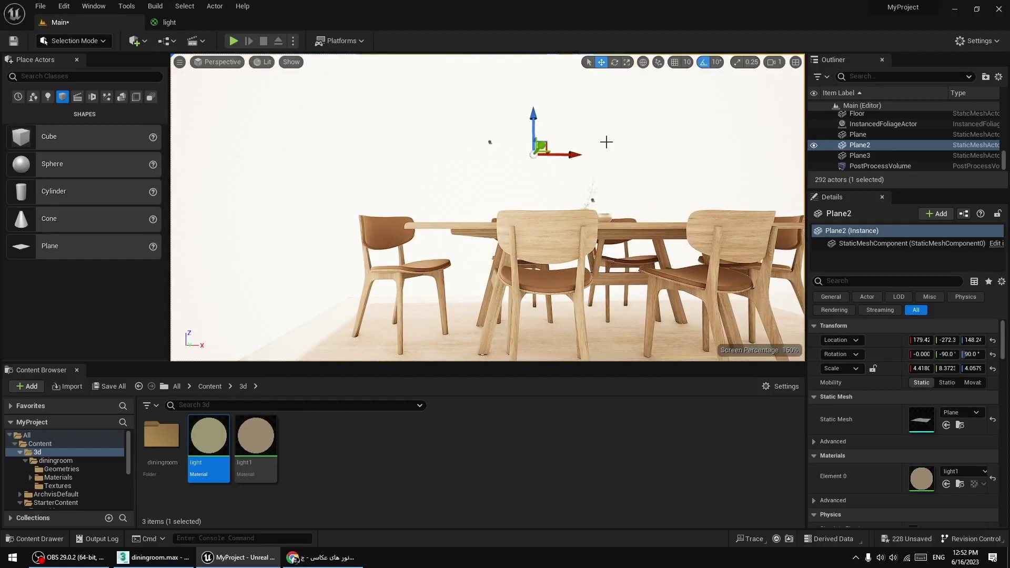
- Move the glowing Plane along the X axis to about -108.5, placing it outside the glass doors
{"action": "left_click", "coordinate": [603, 171]}
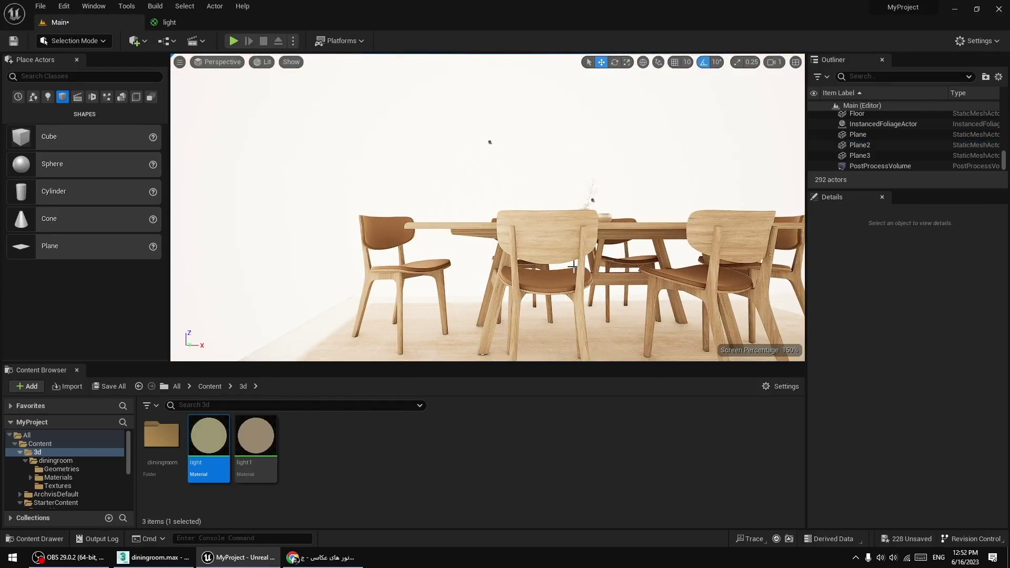
{"action": "mouse_move", "coordinate": [487, 207]}
{"action": "right_mouse_down"}
{"action": "mouse_move", "coordinate": [557, 158]}
{"action": "mouse_move", "coordinate": [473, 221]}
{"action": "right_mouse_up"}
{"action": "left_click", "coordinate": [363, 206]}
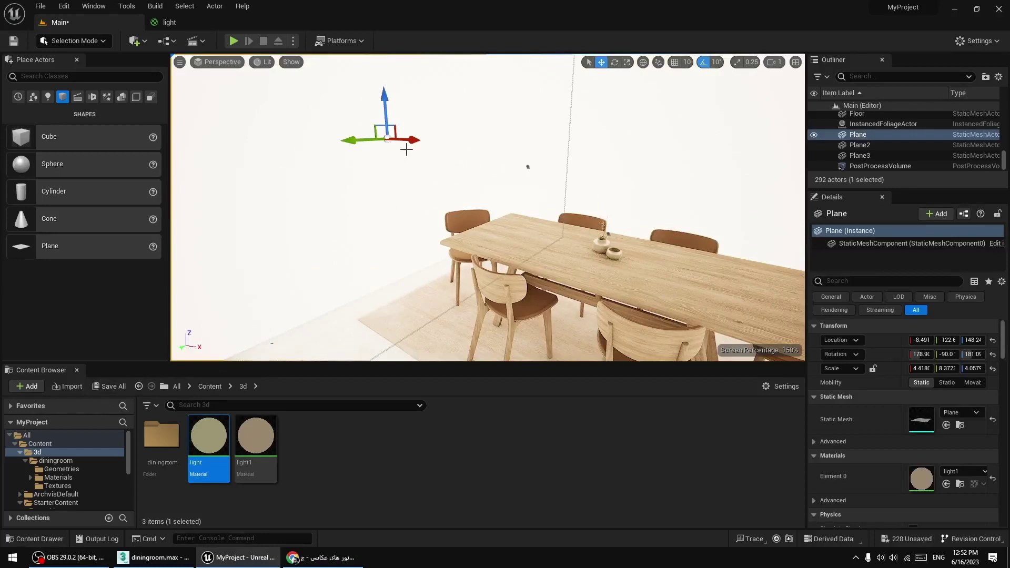
{"action": "left_click_drag", "start_coordinate": [412, 142], "coordinate": [352, 142]}
- Delete the other two glowing planes, Plane2 and Plane3, from the level
{"action": "left_click", "coordinate": [573, 133]}
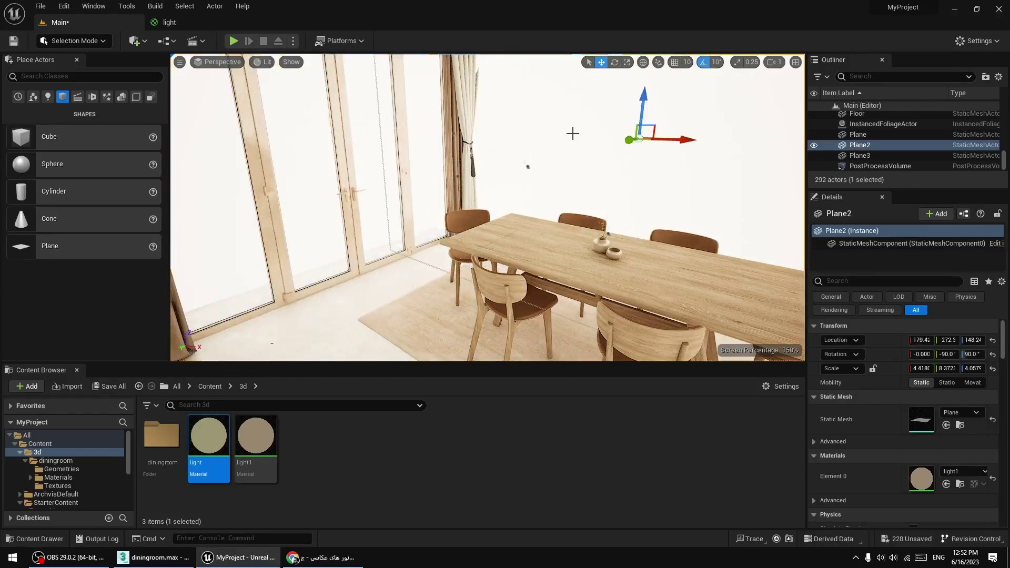
{"action": "mouse_move", "coordinate": [586, 168]}
{"action": "right_mouse_down"}
{"action": "mouse_move", "coordinate": [726, 191]}
{"action": "mouse_move", "coordinate": [514, 211]}
{"action": "mouse_move", "coordinate": [488, 248]}
{"action": "mouse_move", "coordinate": [502, 245]}
{"action": "right_mouse_up"}
{"action": "key", "text": "Delete"}
{"action": "left_click", "coordinate": [726, 191]}
{"action": "key", "text": "Delete"}
{"action": "scroll", "coordinate": [493, 248], "scroll_direction": "down", "scroll_amount": 1}
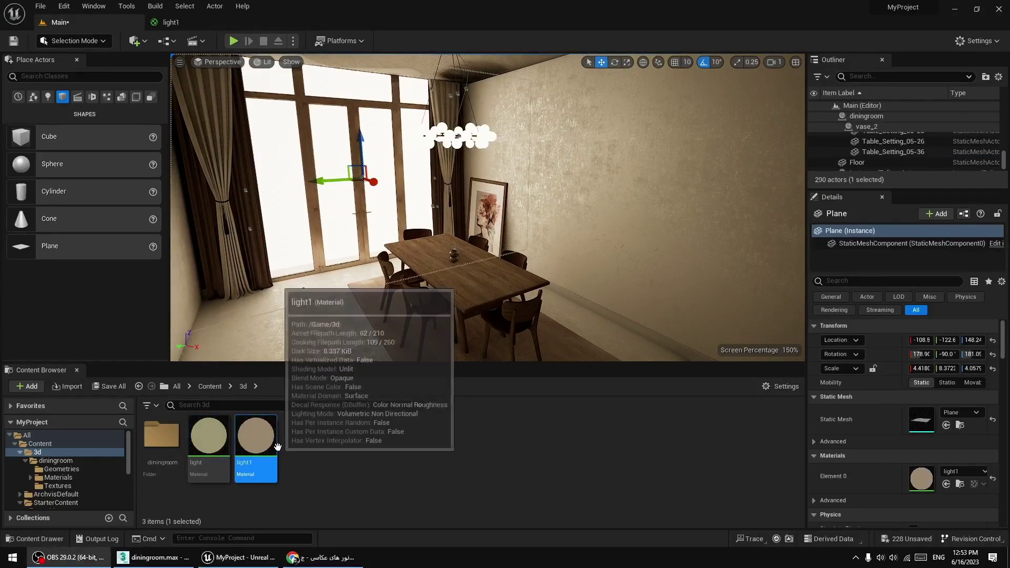
- Try a constant value of 1 for the light1 material's emissive multiplier, save it and check the room in the level
{"action": "double_click", "coordinate": [274, 445]}
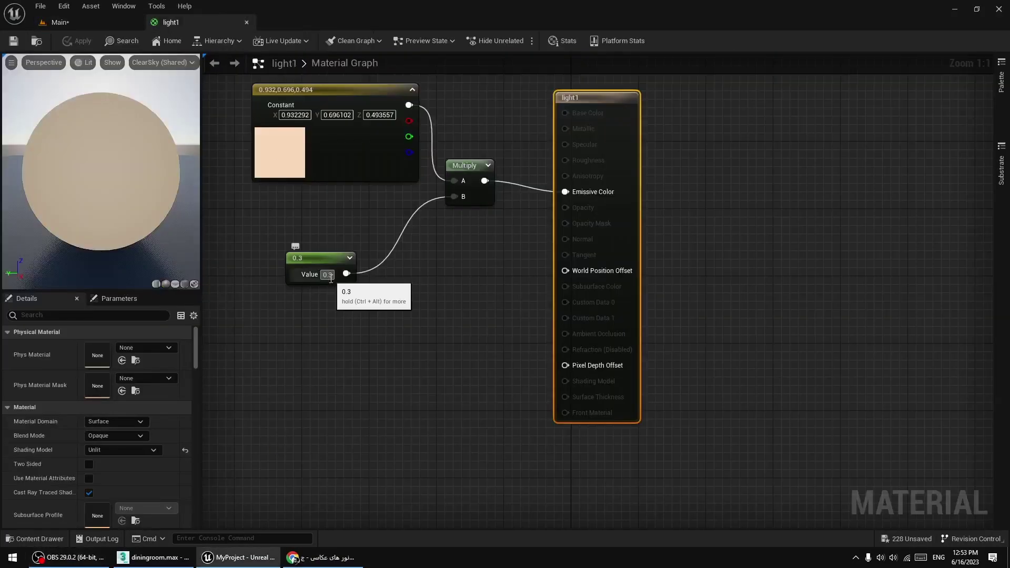
{"action": "type", "text": "1"}
{"action": "key", "text": "Return"}
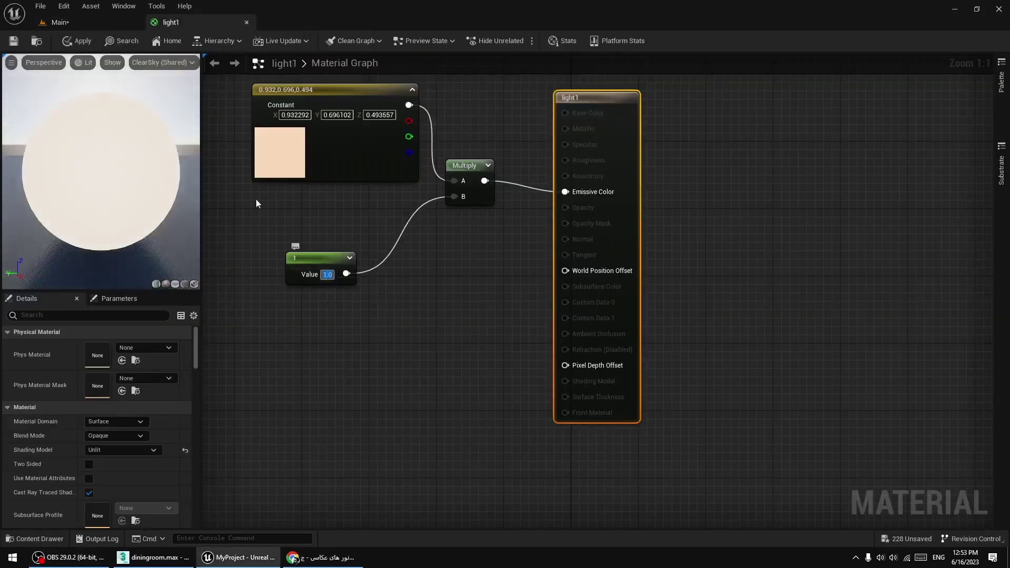
{"action": "left_click", "coordinate": [78, 40]}
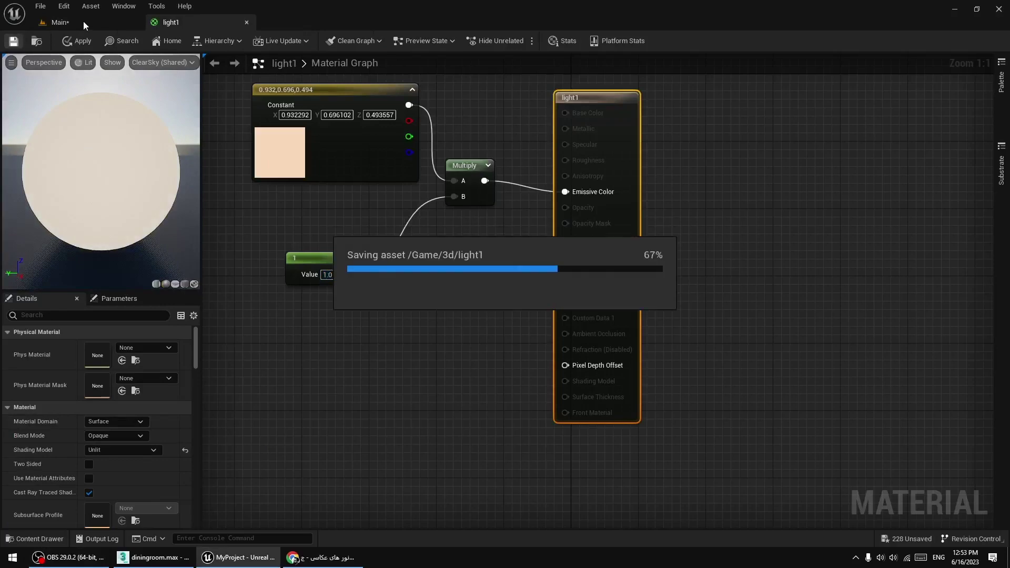
{"action": "left_click", "coordinate": [83, 21]}
{"action": "right_click_drag", "start_coordinate": [279, 175], "coordinate": [315, 215]}
{"action": "right_click_drag", "start_coordinate": [497, 272], "coordinate": [528, 231]}
{"action": "right_click_drag", "start_coordinate": [272, 177], "coordinate": [272, 178]}
- Set the constant multiplying the light1 material's emissive colour to 0.8, save the material and check the room in the level
{"action": "double_click", "coordinate": [263, 445]}
{"action": "left_click", "coordinate": [328, 274]}
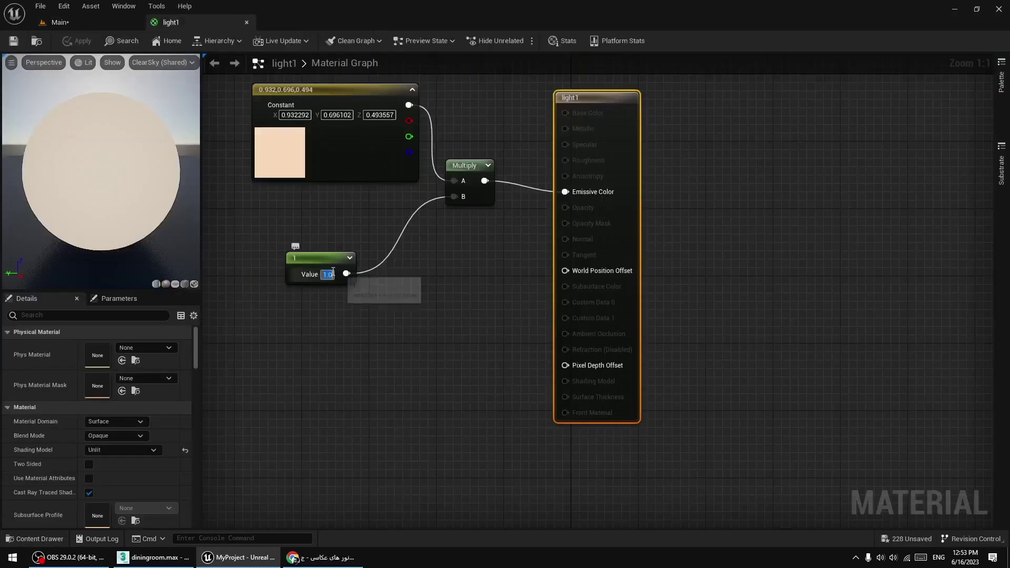
{"action": "type", "text": "0.8"}
{"action": "key", "text": "Return"}
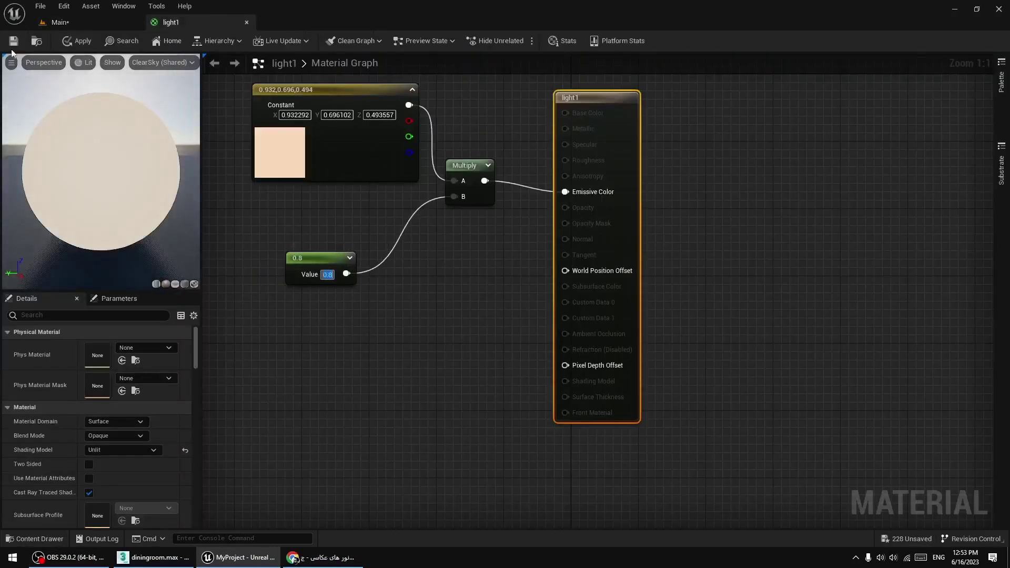
{"action": "left_click", "coordinate": [13, 40]}
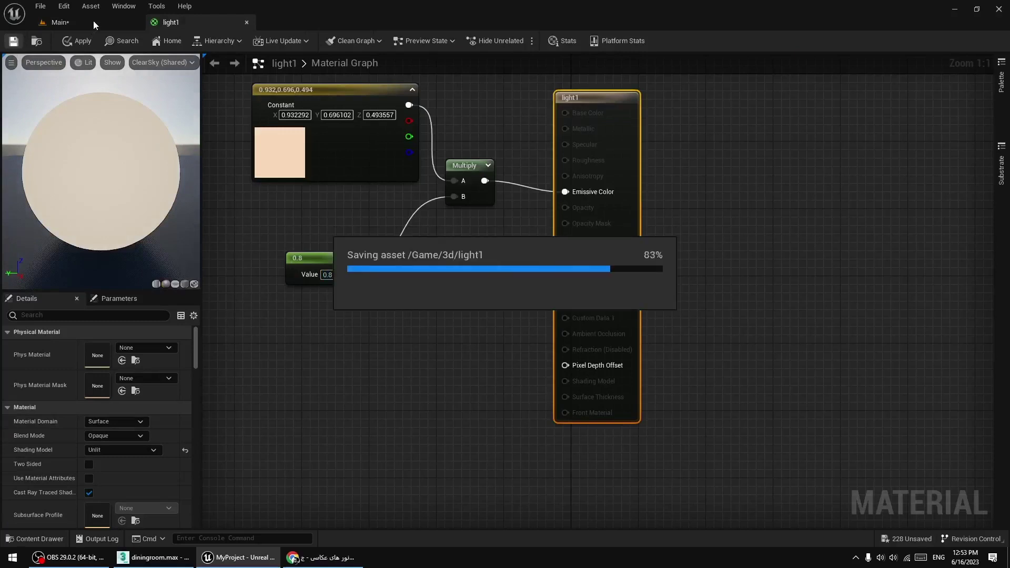
{"action": "left_click", "coordinate": [93, 22]}
{"action": "middle_click_drag", "start_coordinate": [443, 243], "coordinate": [463, 242]}
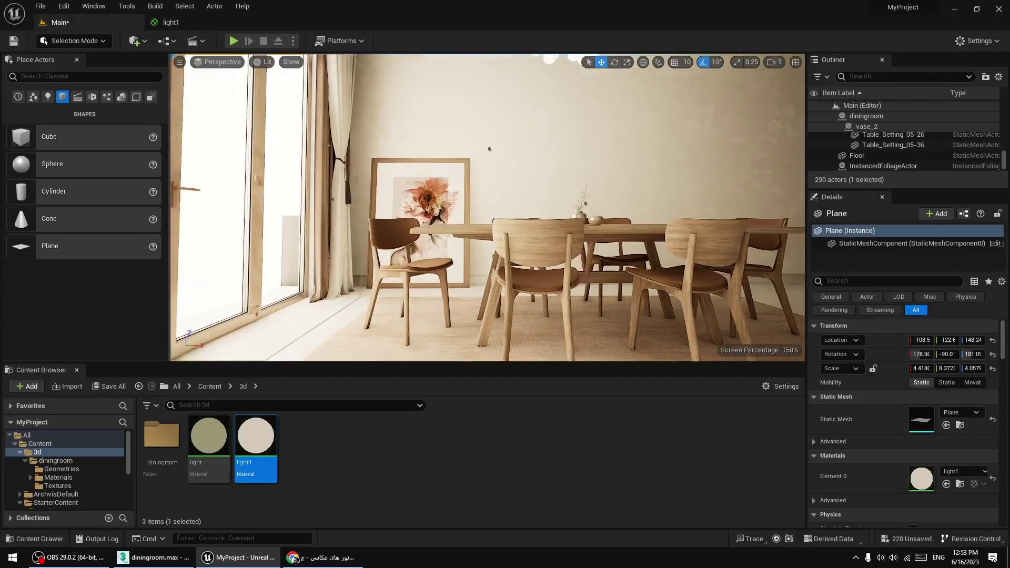
{"action": "mouse_move", "coordinate": [443, 242]}
{"action": "right_mouse_down"}
{"action": "mouse_move", "coordinate": [446, 234]}
{"action": "mouse_move", "coordinate": [447, 243]}
{"action": "right_mouse_up"}
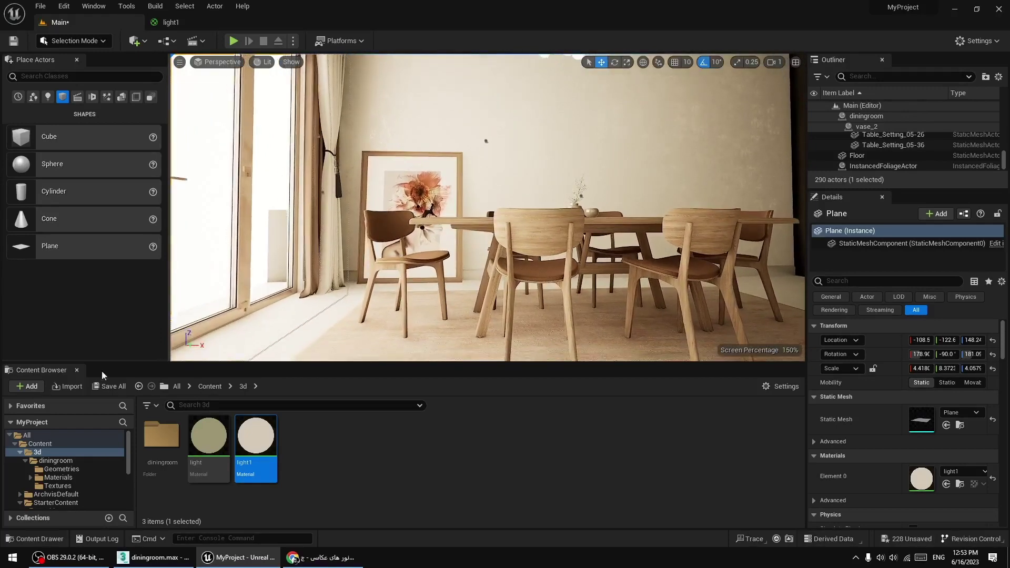
- Clear the object selection and examine the lighting around the dining table and the picture leaning against the wall
{"action": "left_click", "coordinate": [514, 163]}
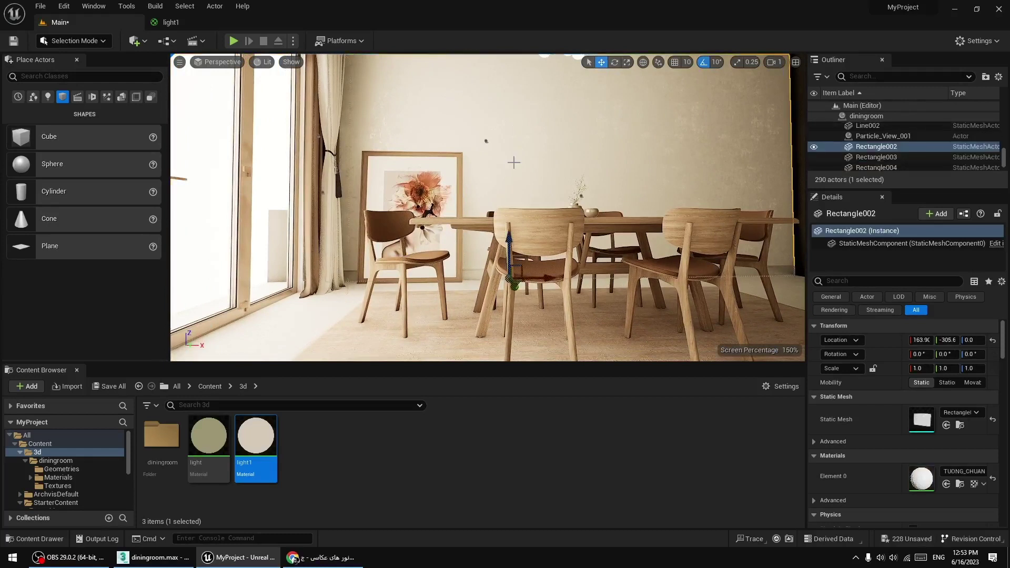
{"action": "key", "text": "Escape"}
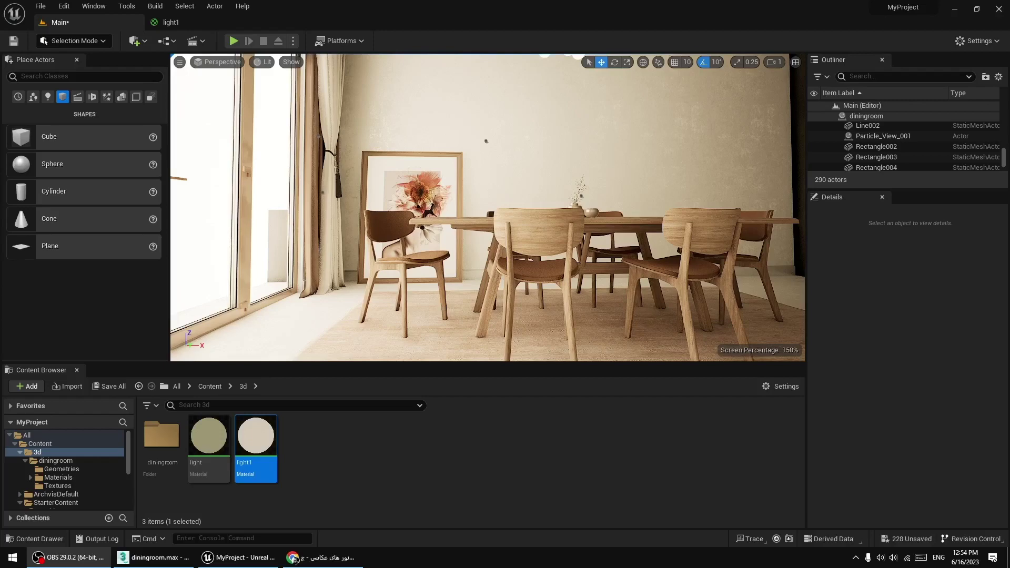
{"action": "right_click_drag", "start_coordinate": [415, 252], "coordinate": [344, 342]}
{"action": "right_click_drag", "start_coordinate": [477, 255], "coordinate": [476, 250]}
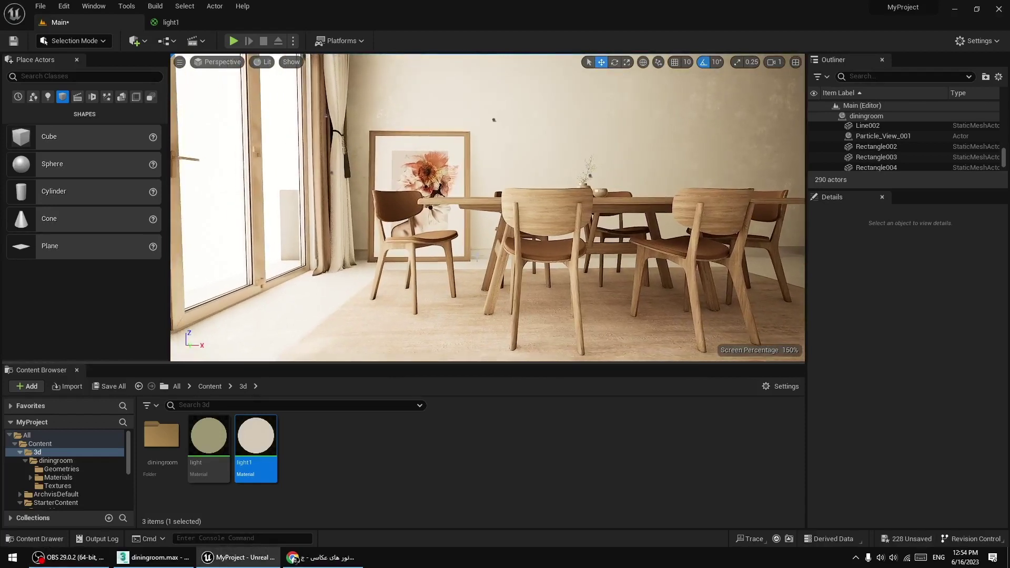